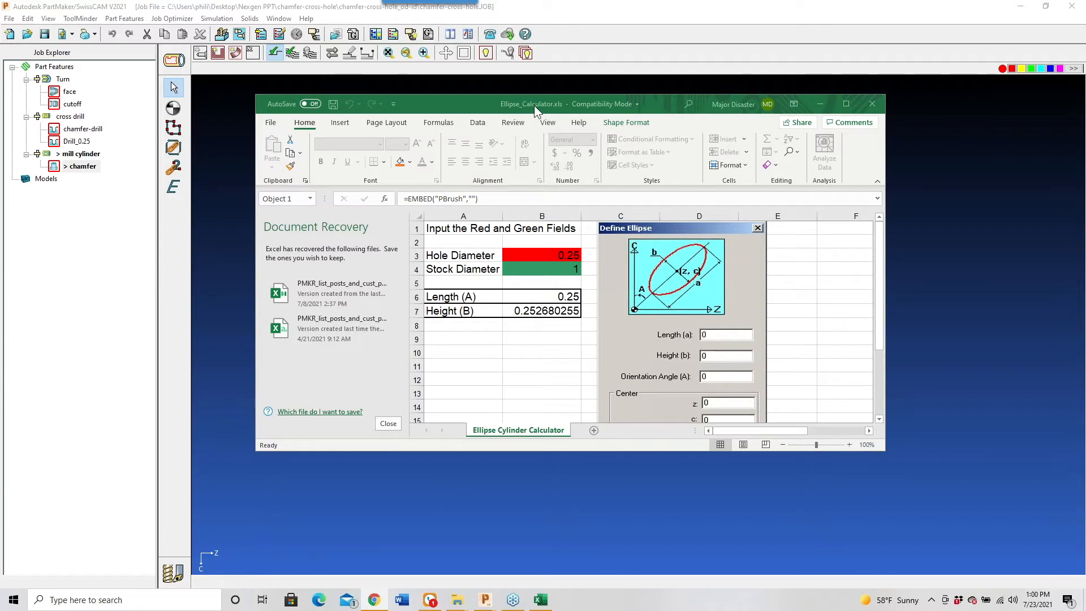
Review the hole and stock diameter fields in the Ellipse_Calculator workbook, then minimize it to return to PartMaker
drag(535, 105, 533, 135)
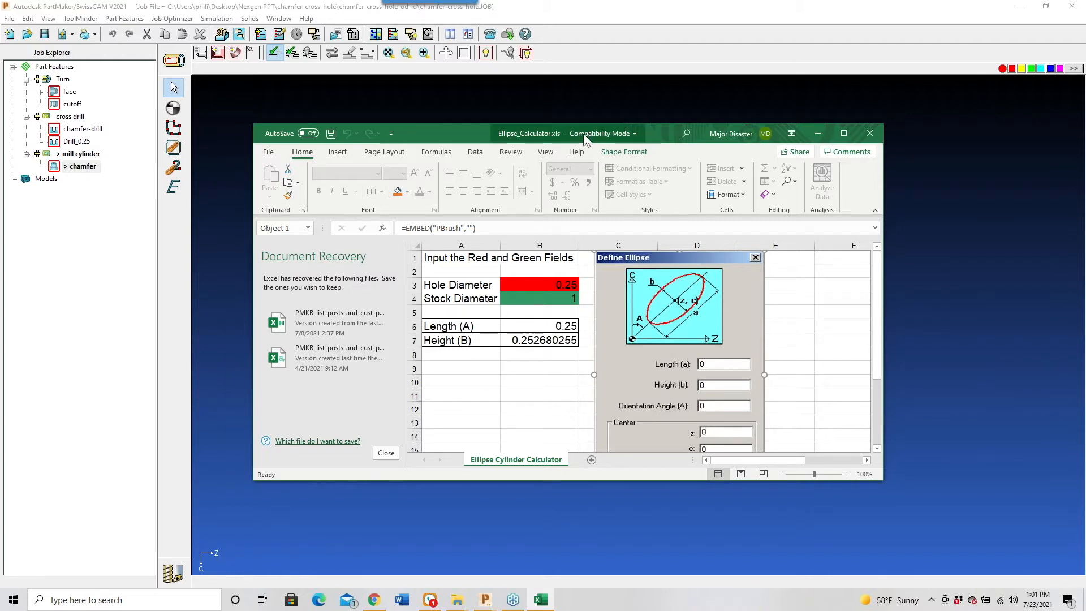
drag(567, 134, 502, 127)
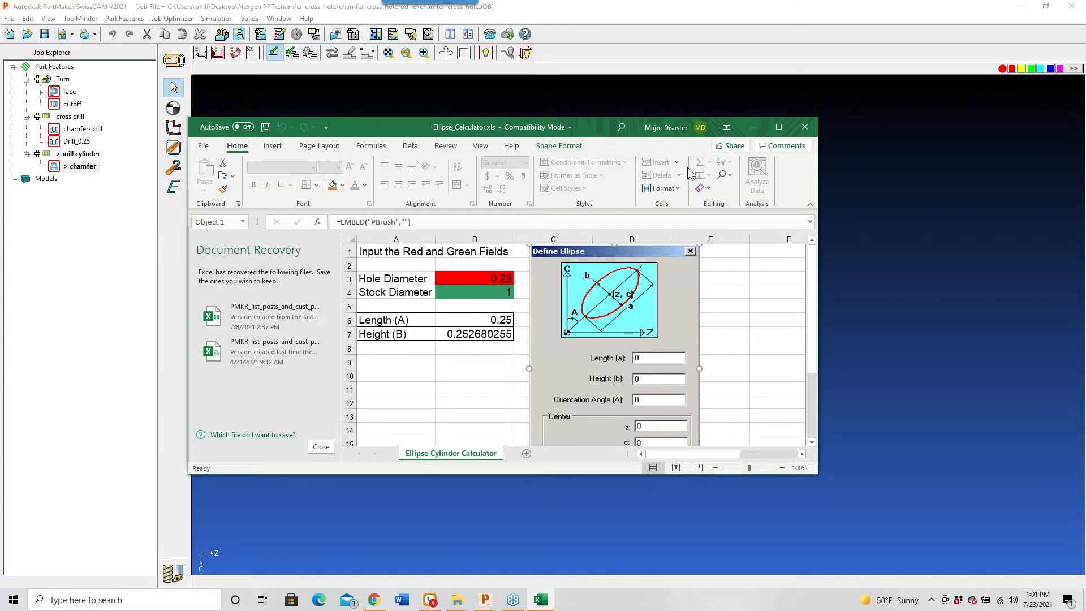
click(751, 127)
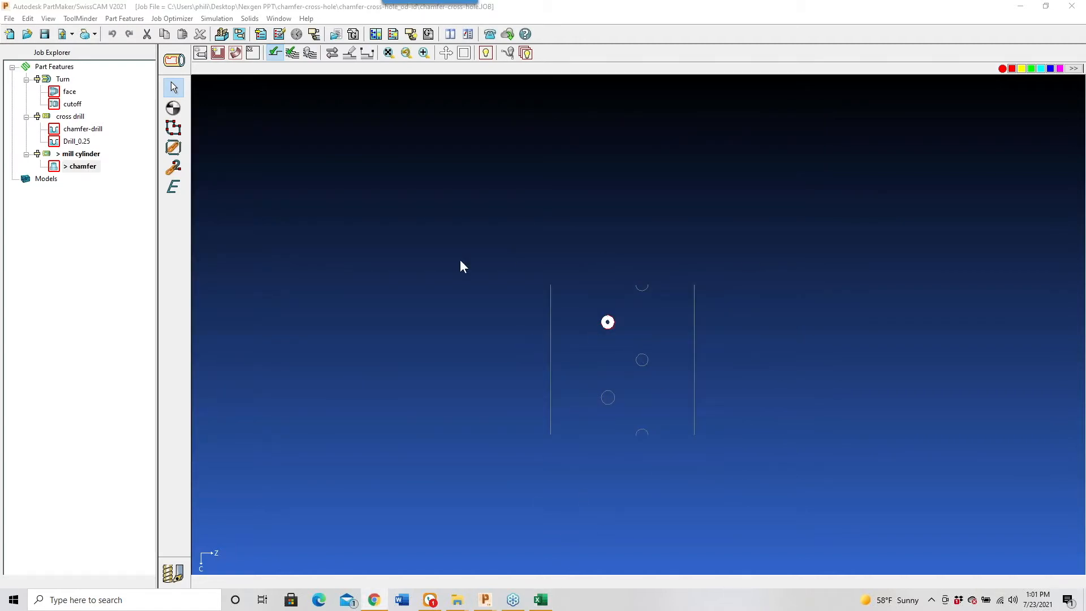
Switch to geometry drawing mode and compare the ellipse definition fields with the calculator workbook, then cancel the ellipse
click(173, 573)
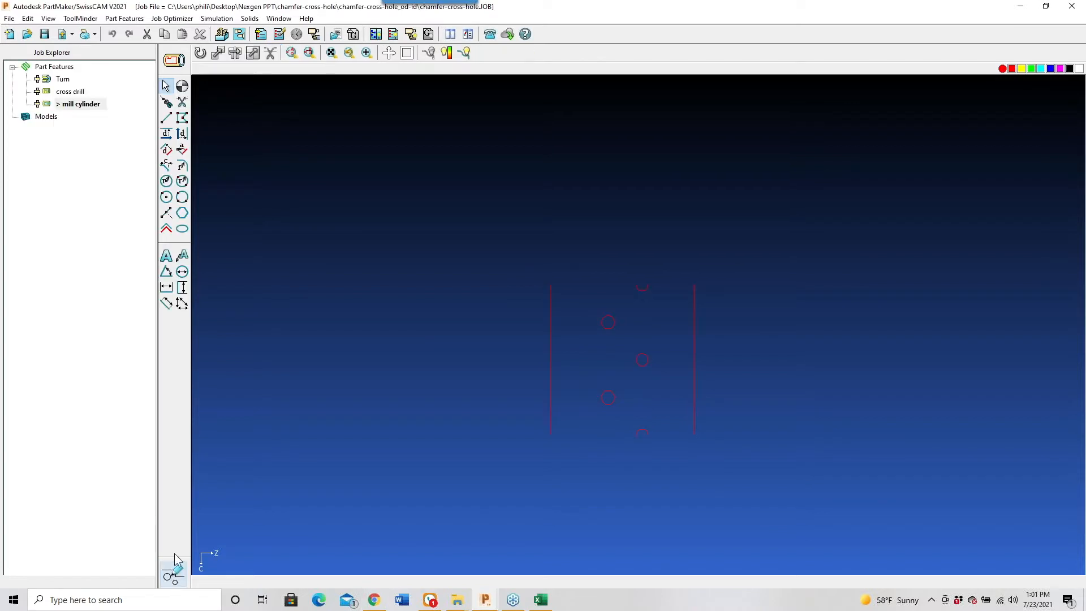
click(182, 230)
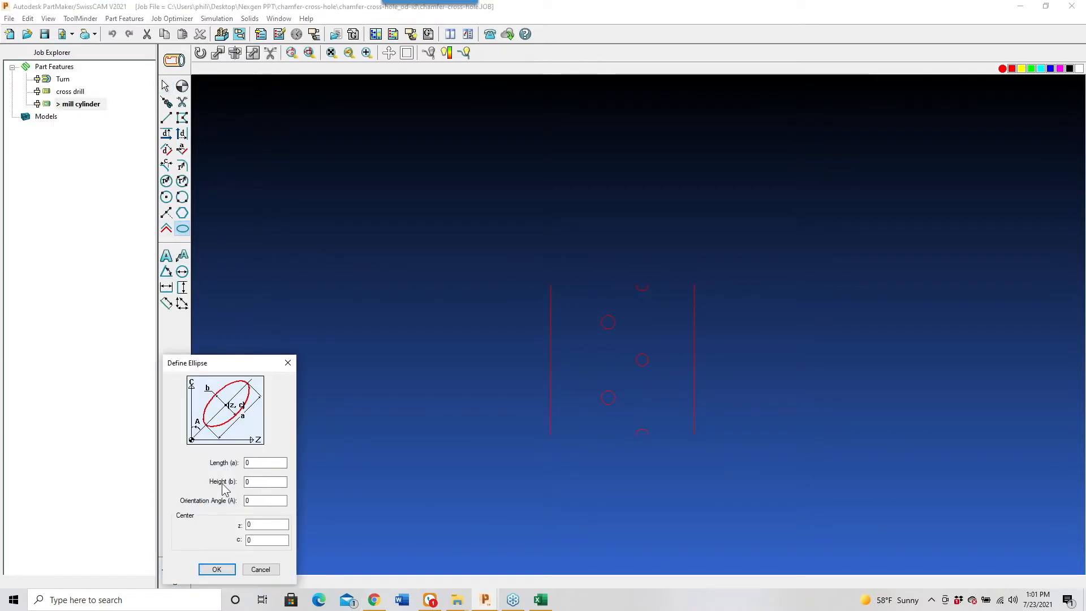
click(543, 601)
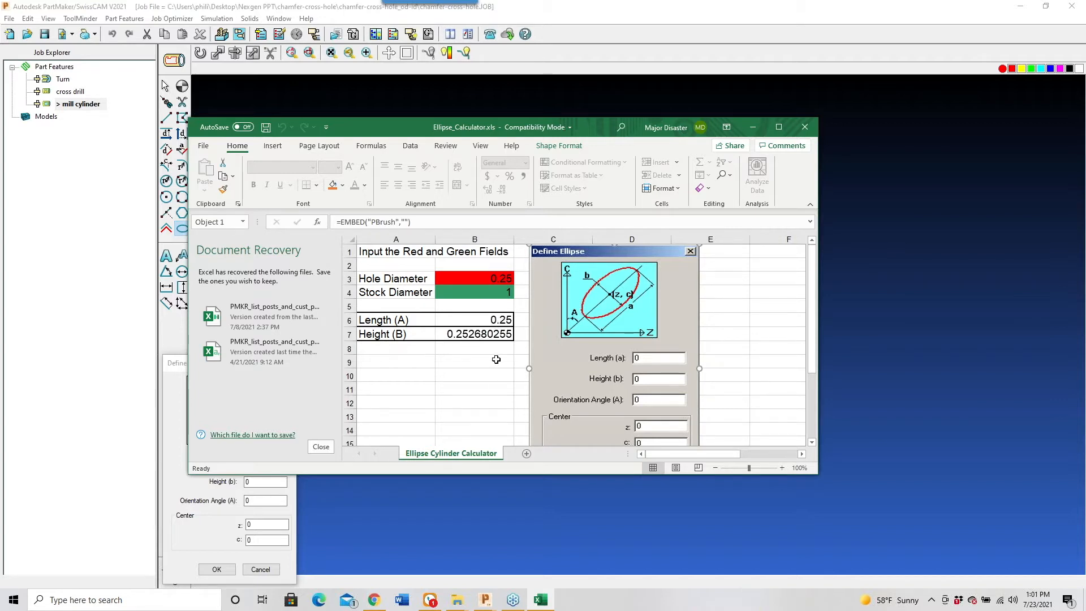
click(752, 127)
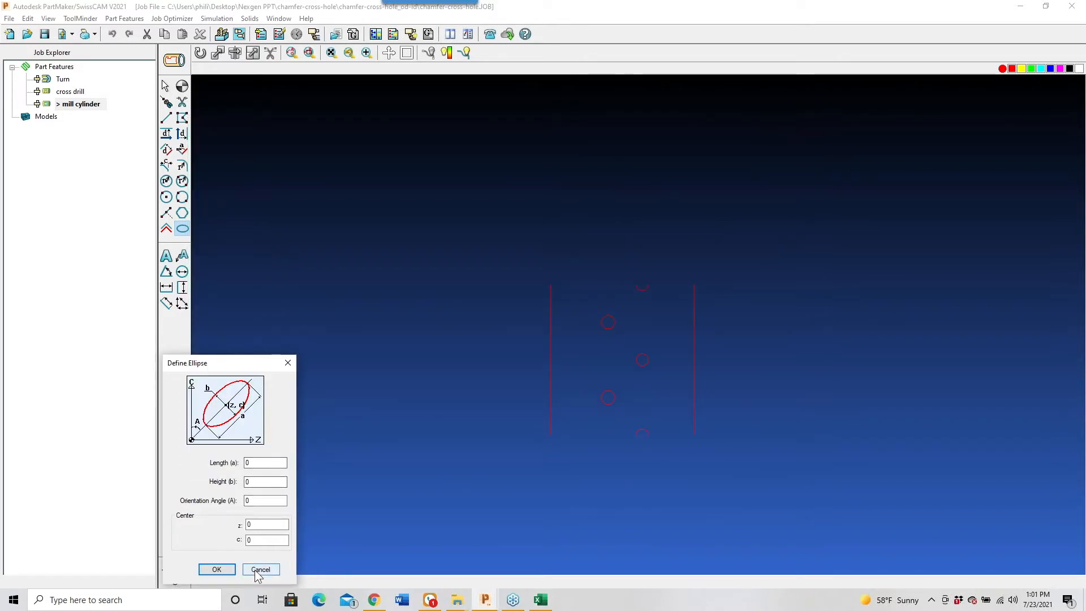
click(254, 523)
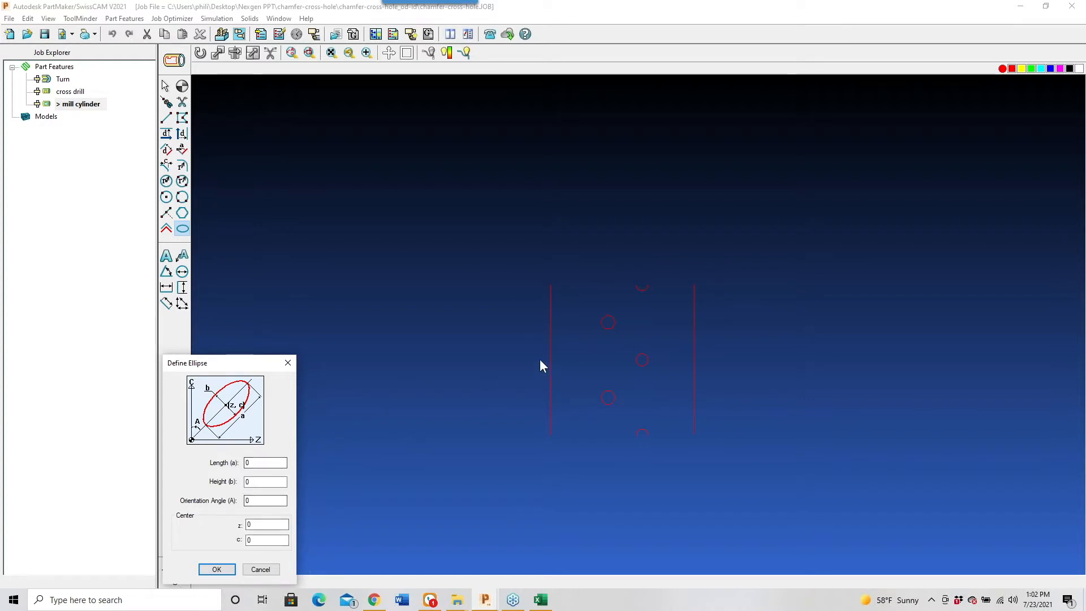
click(617, 331)
click(261, 570)
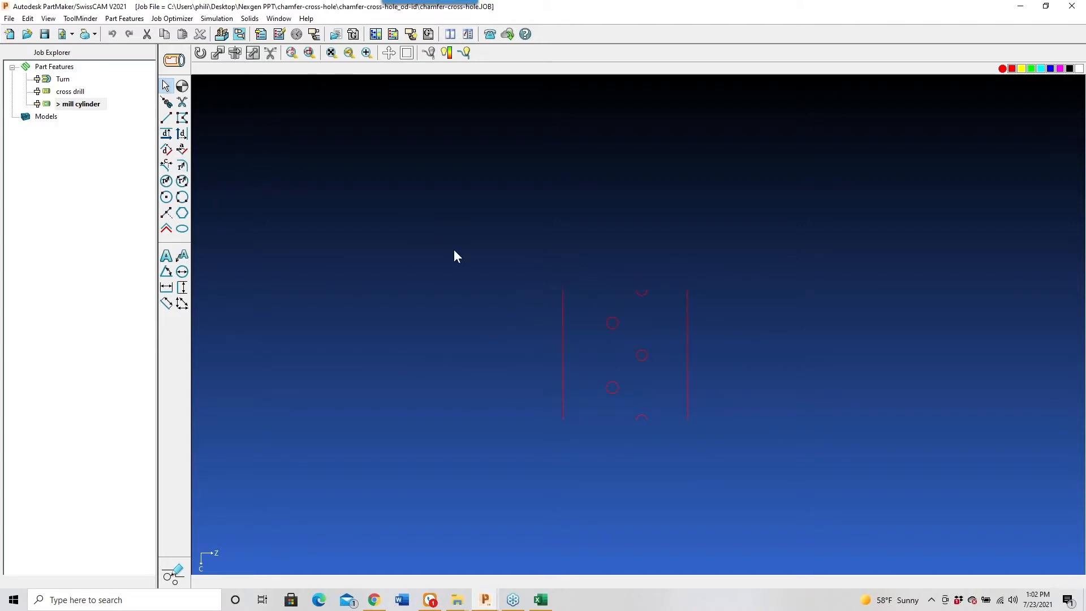
drag(615, 409, 683, 465)
drag(619, 310, 698, 277)
click(700, 275)
drag(616, 276, 663, 303)
key(Escape)
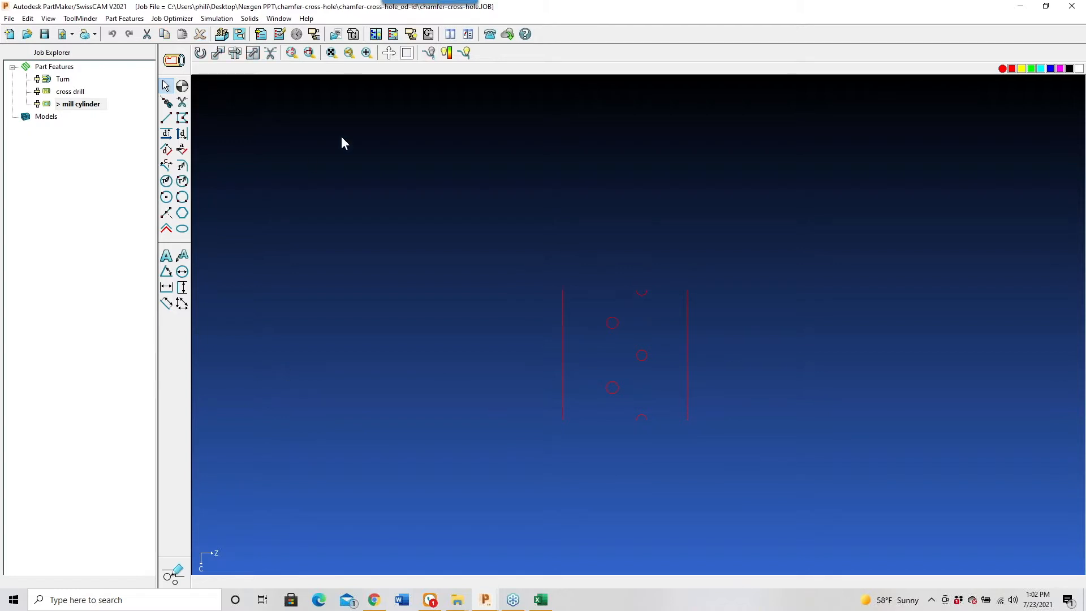
Check the unrolled cylinder geometry against the coordinate axes and work boundary, then hide both displays
click(389, 56)
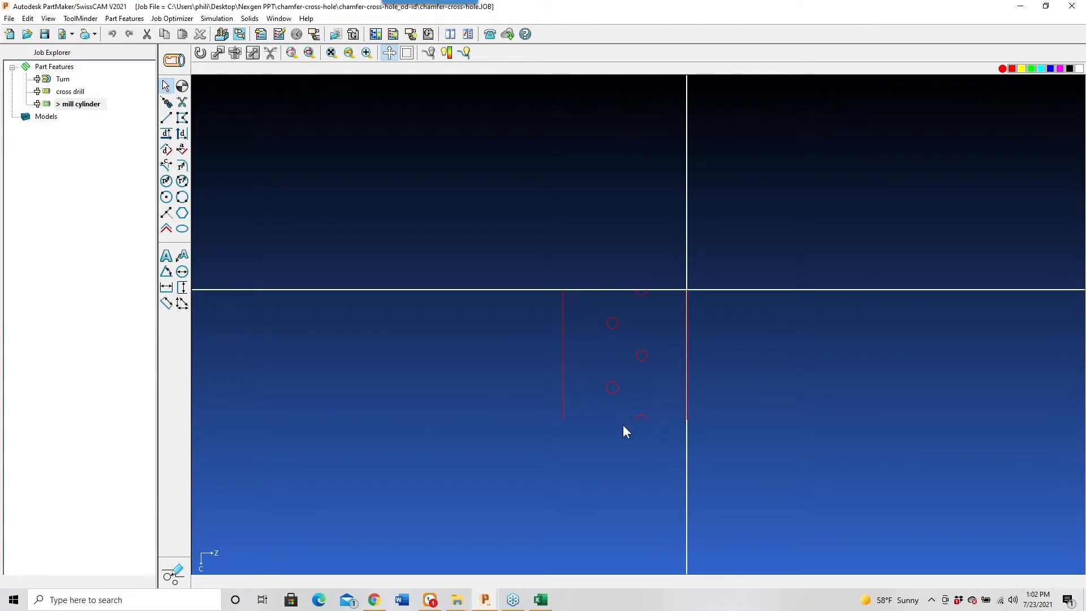
click(407, 52)
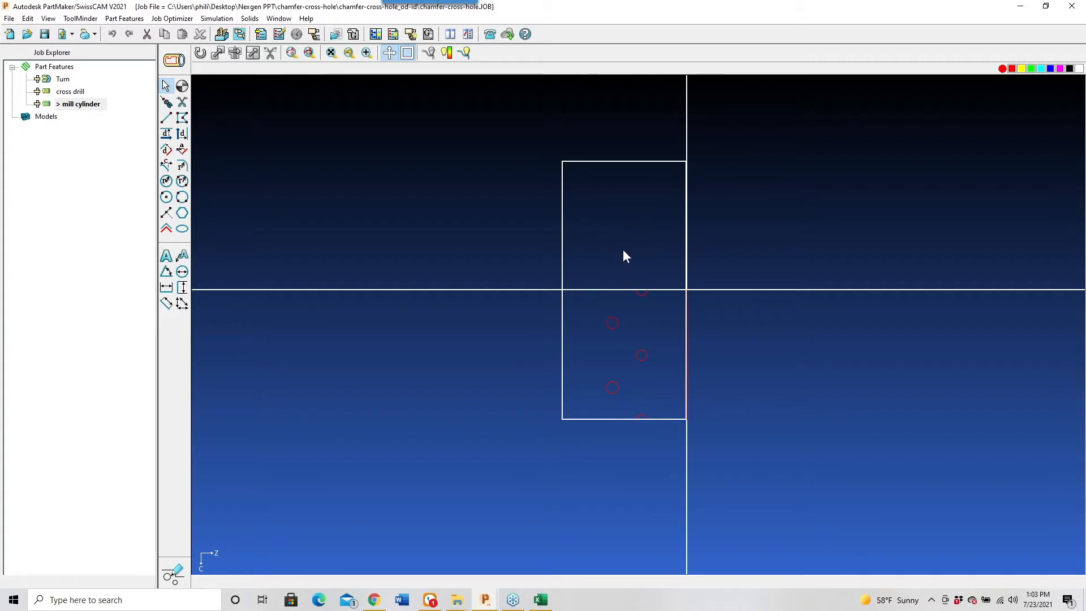
click(407, 53)
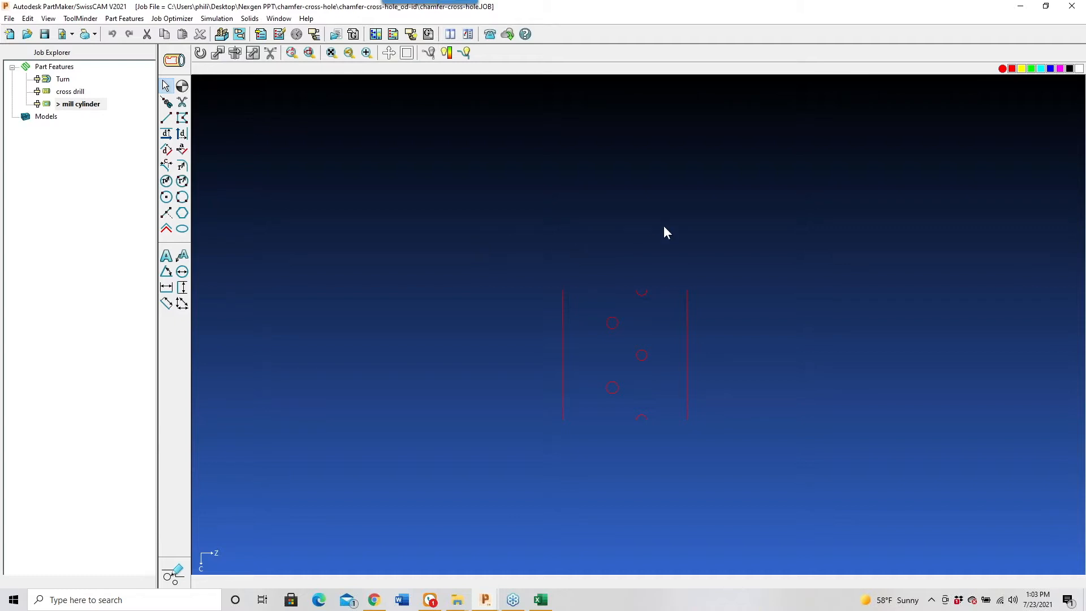
Translate the partial circle at the upper edge by 0 horizontally and 360 vertically to complete the hole at the lower edge
drag(619, 276, 655, 302)
click(218, 52)
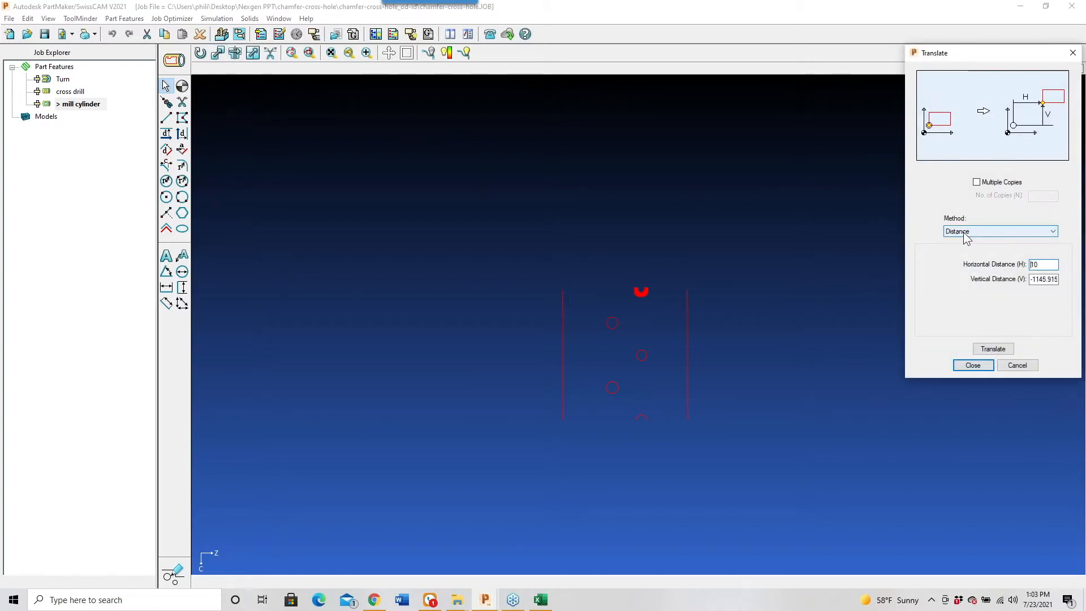
click(1046, 265)
double_click(1045, 264)
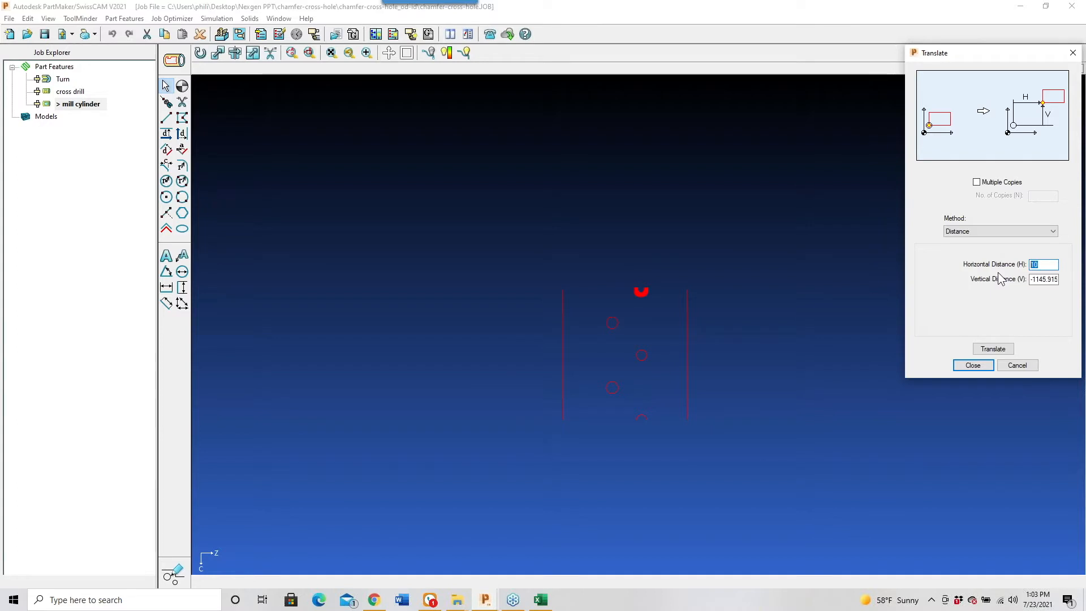
text(0)
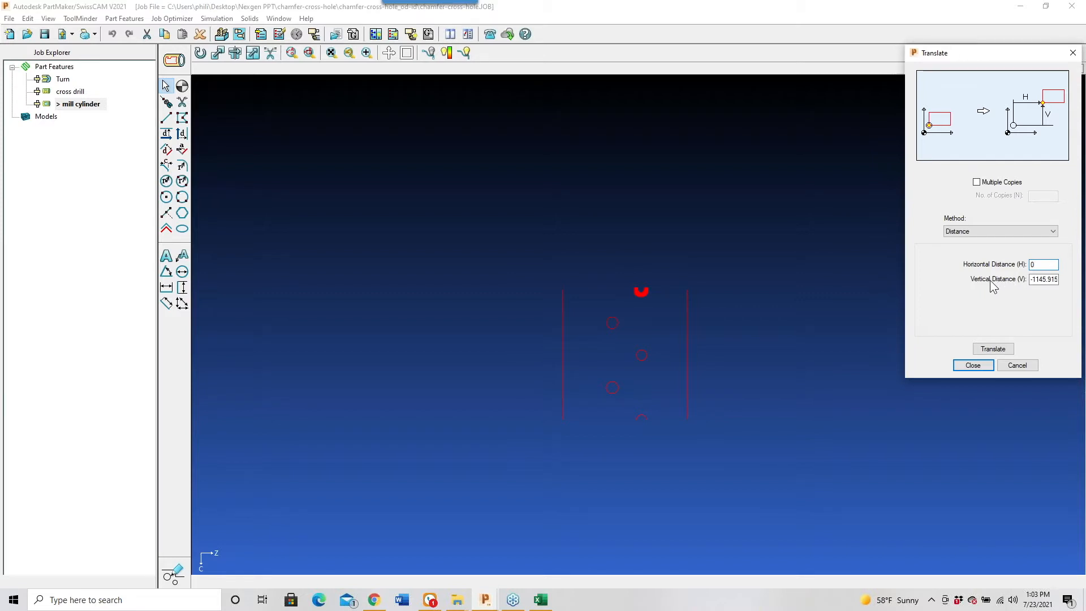
double_click(1031, 279)
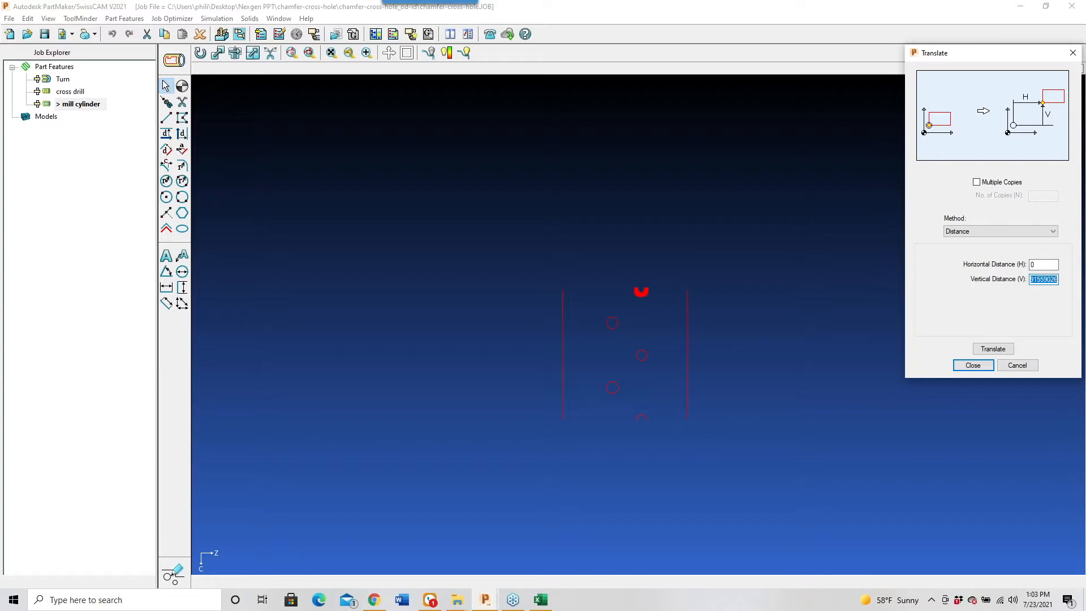
text(360)
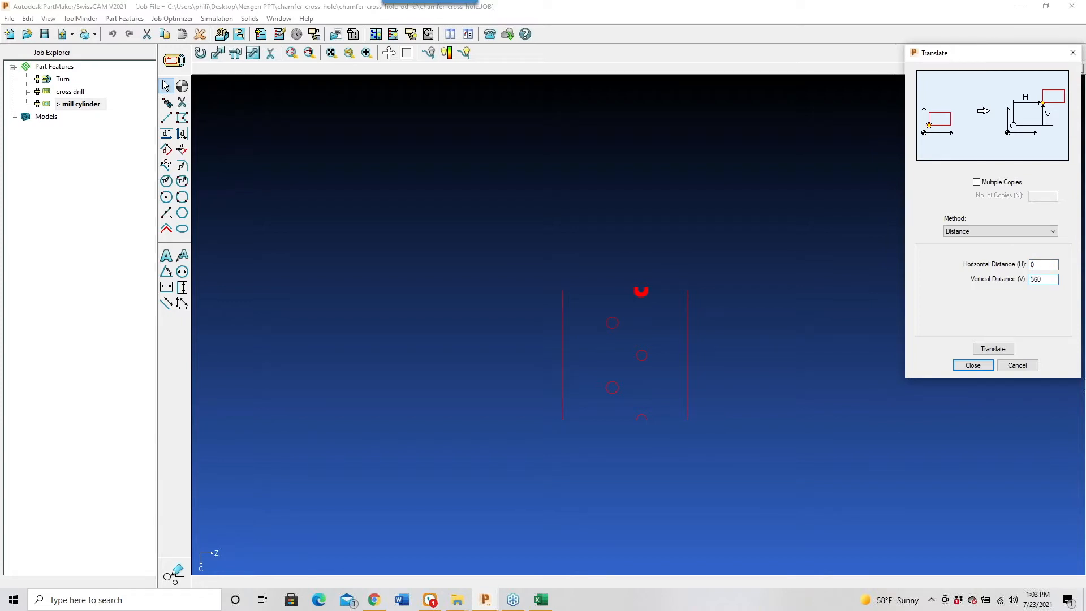
click(992, 349)
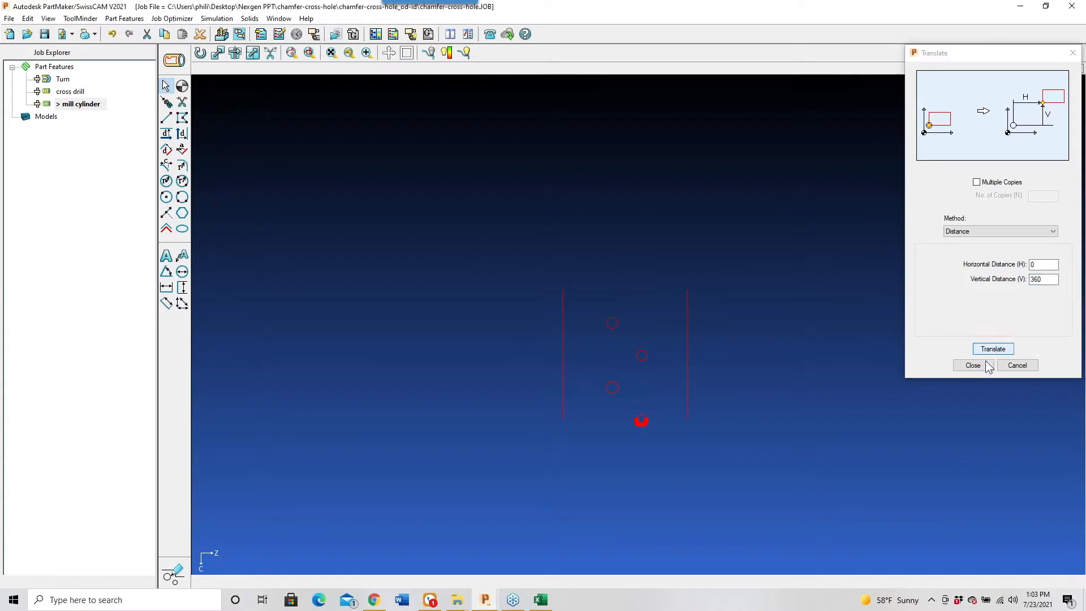
click(987, 366)
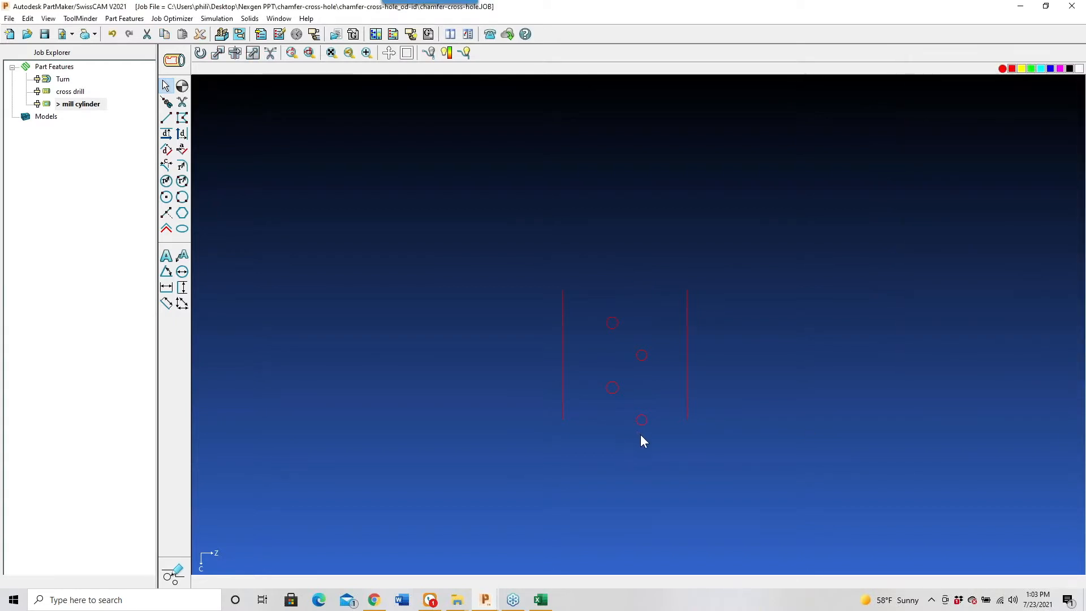
scroll(517, 272, down, 1)
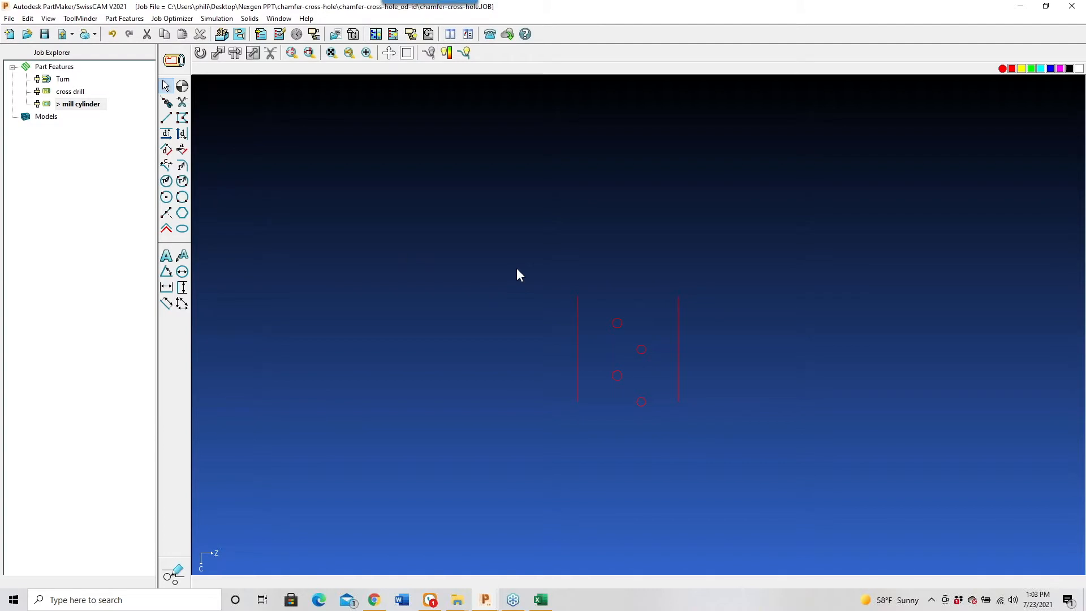
Return to the part features and review the chamfer group's profile parameters, depth and finishing tool definition
click(173, 575)
double_click(90, 169)
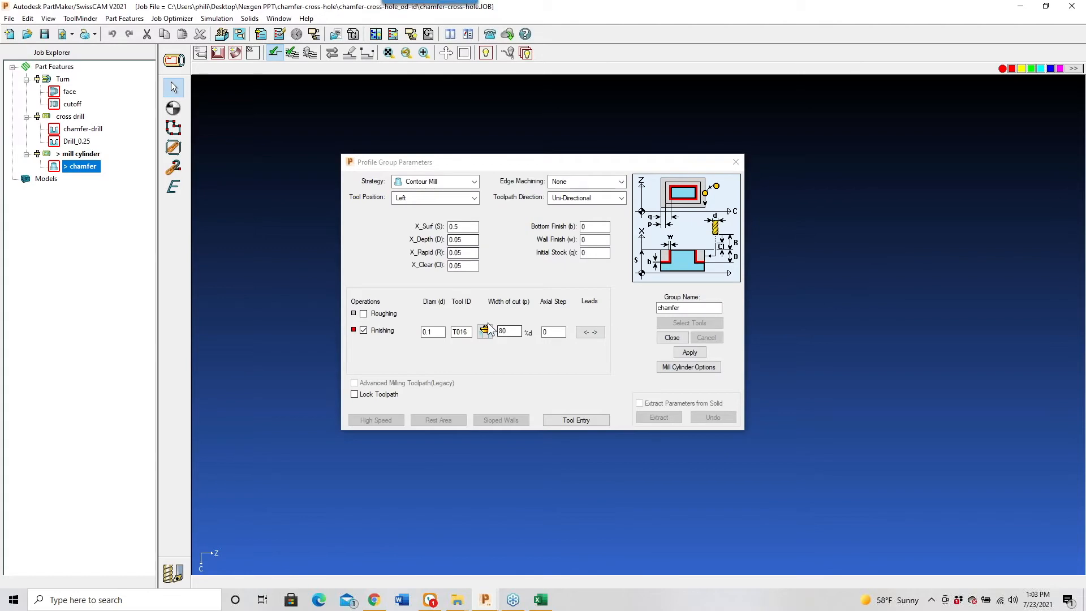
click(485, 331)
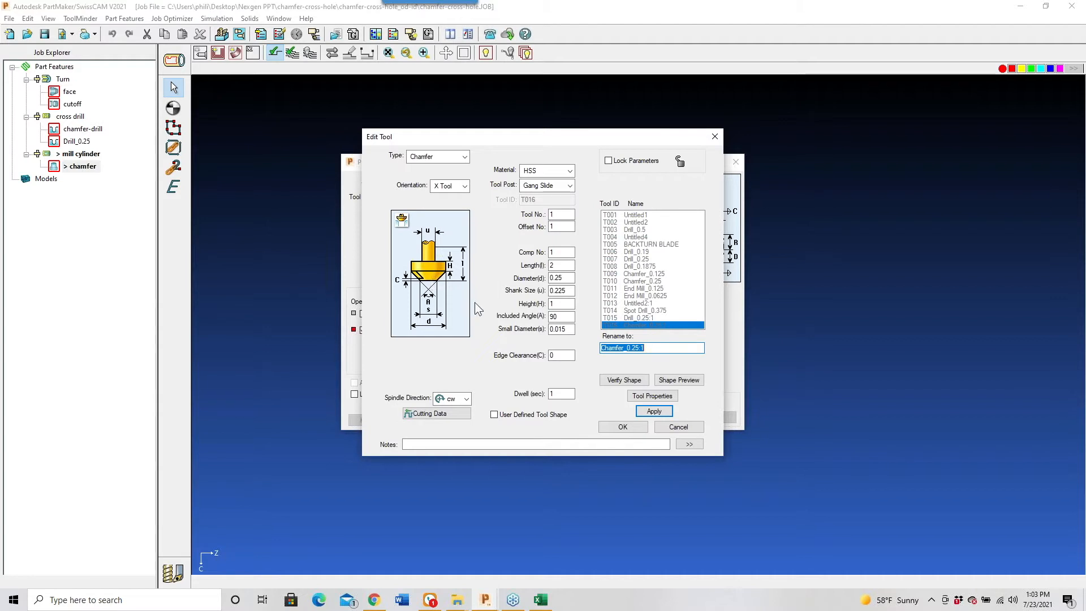
click(654, 412)
click(623, 428)
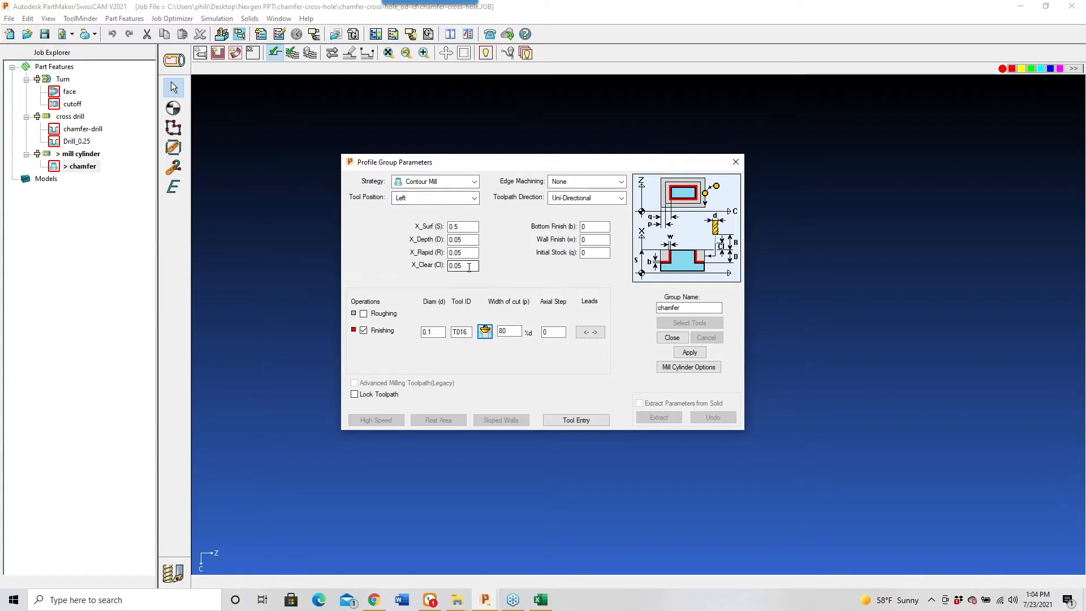
double_click(458, 239)
click(687, 354)
click(672, 337)
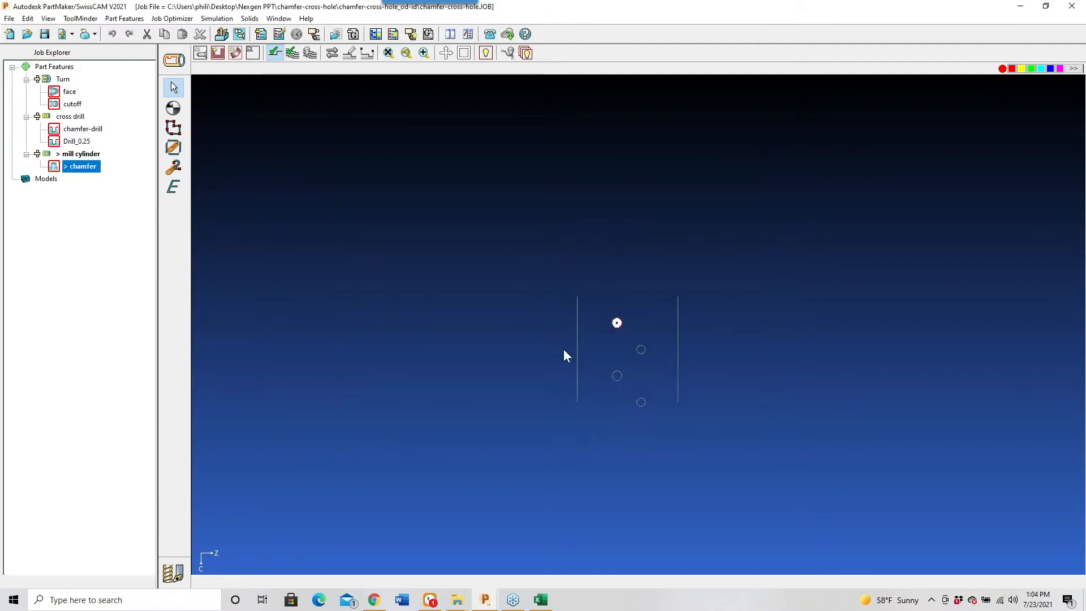
Examine the chamfer profile on the mill cylinder face by toggling its toolpath display
click(273, 55)
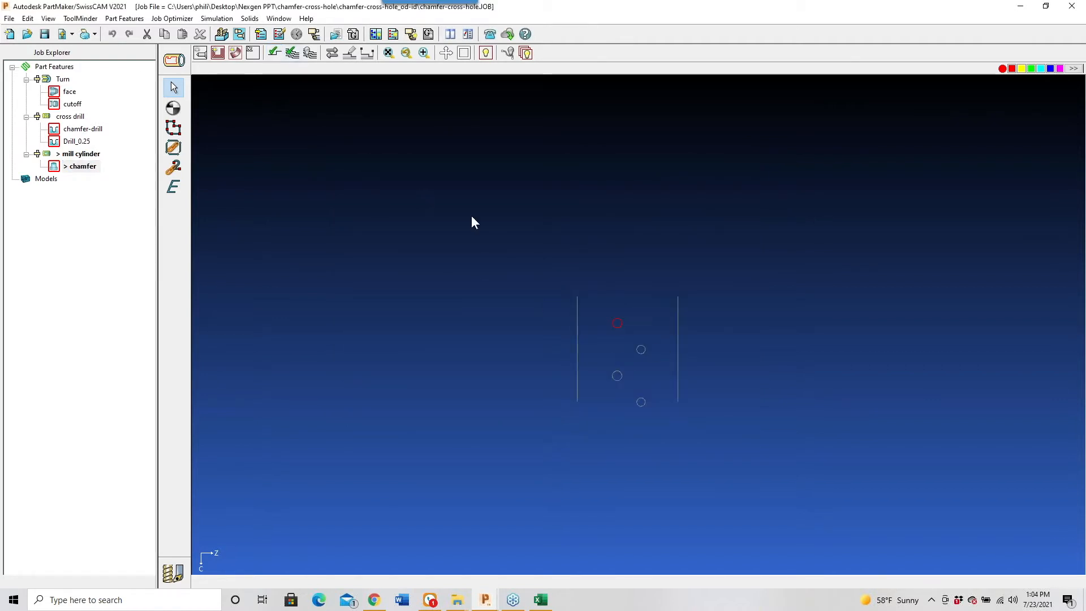
click(275, 54)
click(173, 147)
click(635, 327)
Generate the process table with its modifications retained and simulate the machining of the part
click(260, 34)
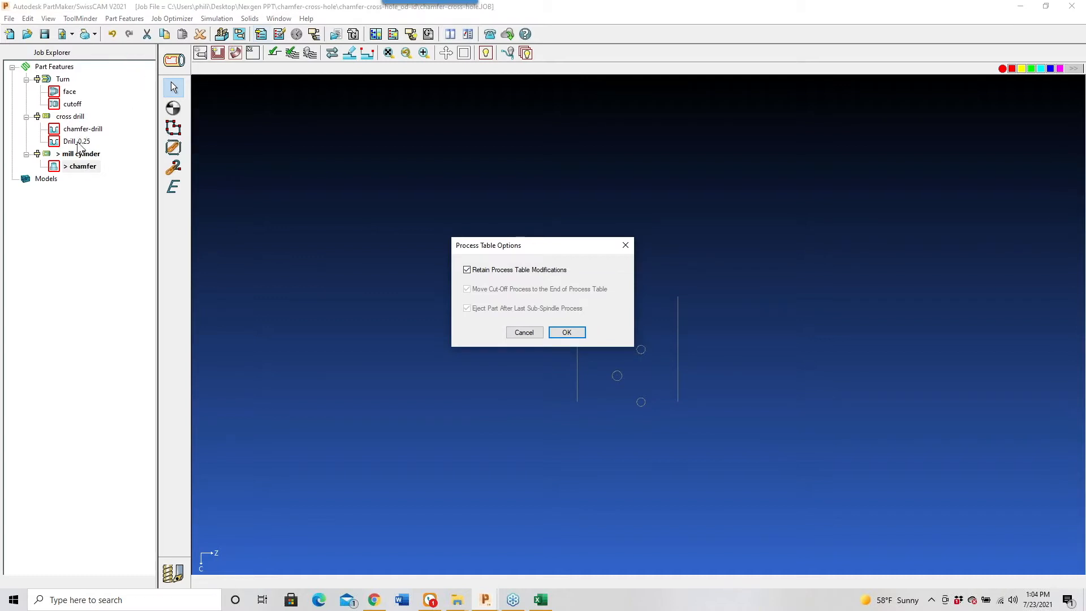
click(567, 333)
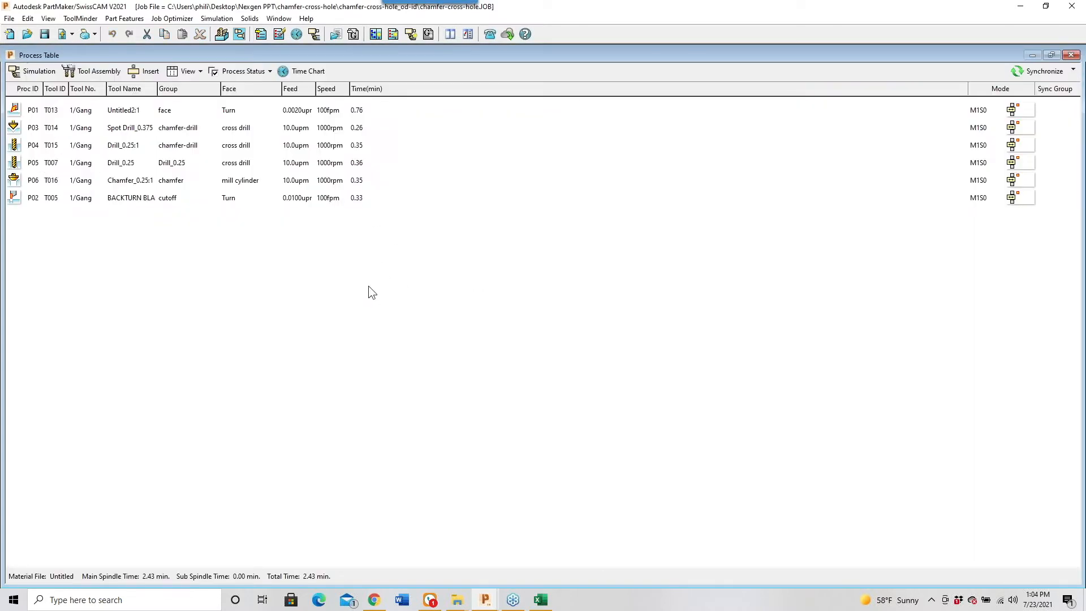
click(538, 343)
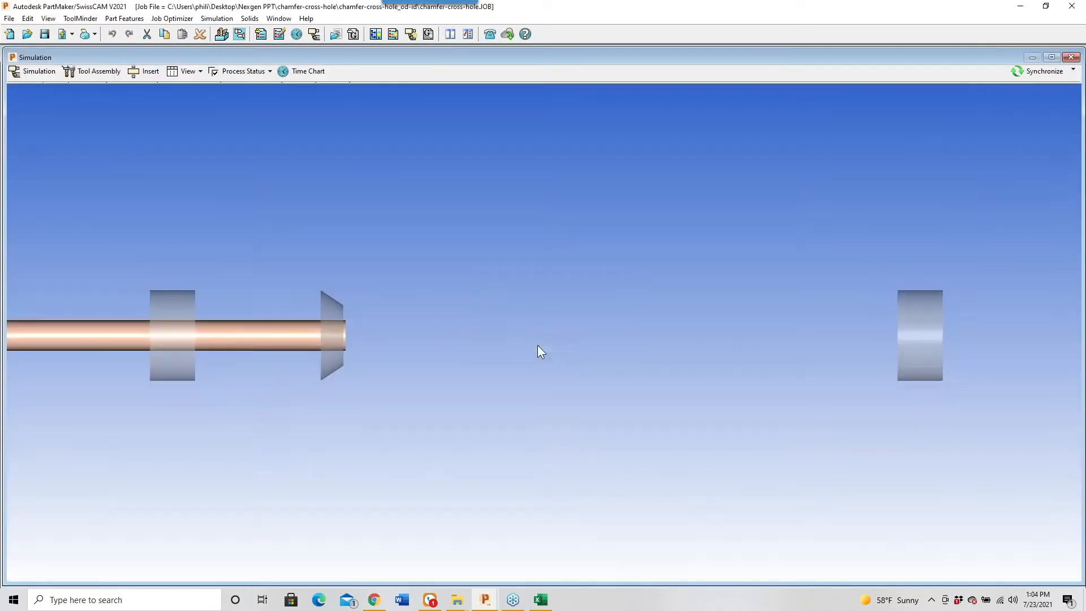
click(73, 74)
Examine the chamfered edges of the cross holes on the simulated bar from several angles
drag(335, 194, 550, 320)
scroll(551, 321, up, 5)
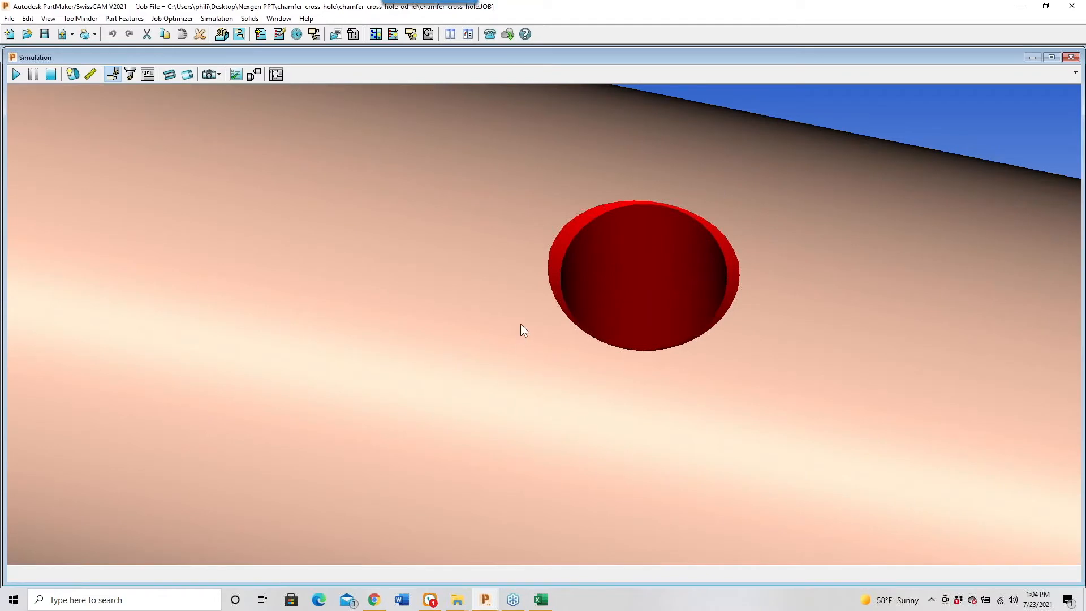
scroll(528, 320, down, 1)
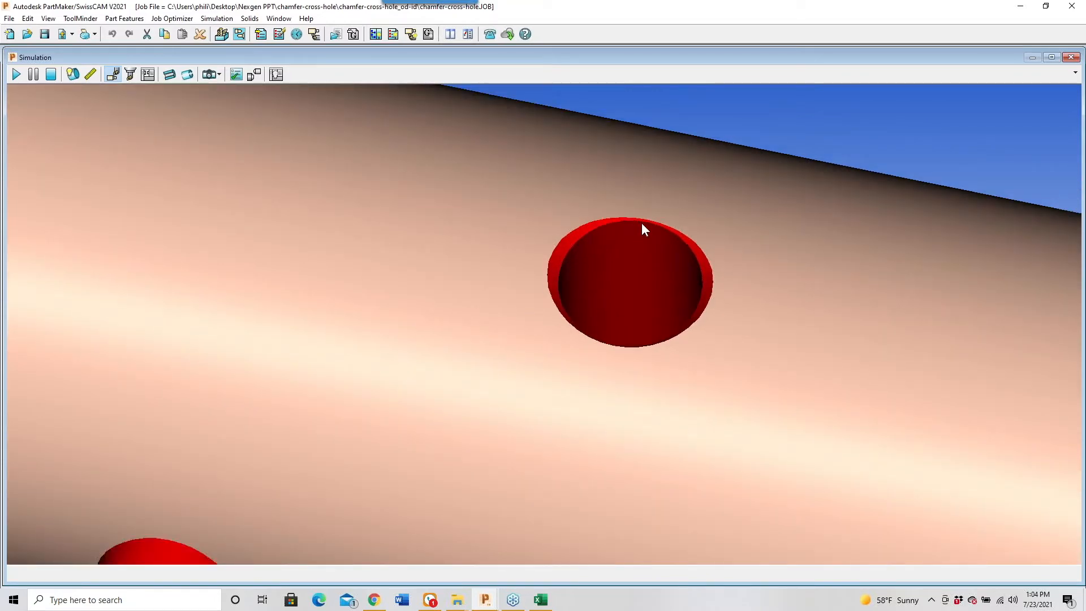
scroll(541, 303, down, 3)
drag(487, 248, 461, 300)
scroll(460, 301, up, 3)
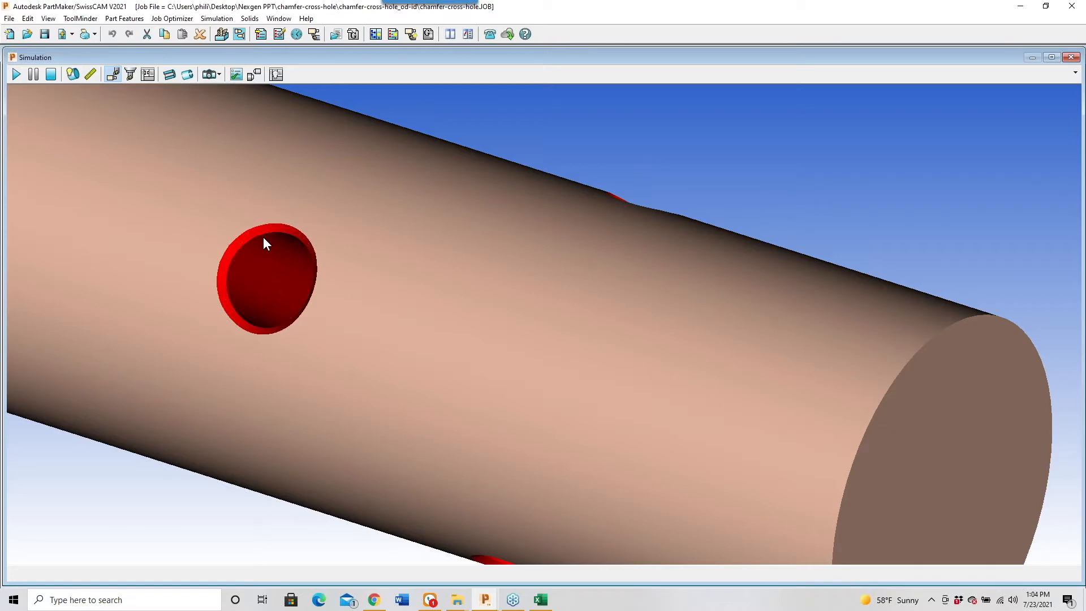
drag(286, 262, 385, 244)
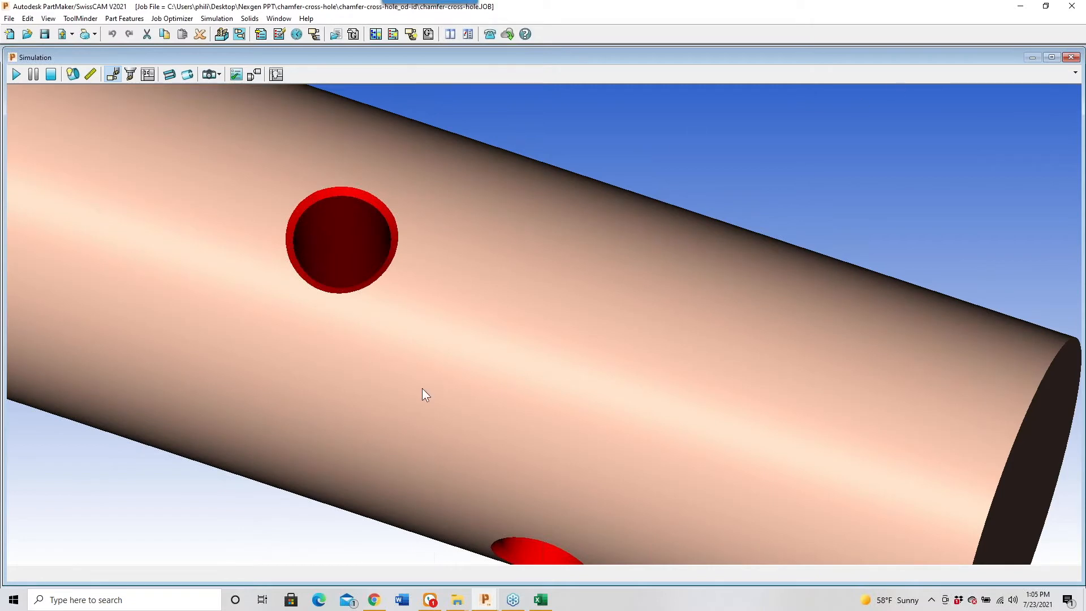
Close the simulation and process table, and switch to the Ellipse_Calculator workbook in Excel
click(1072, 58)
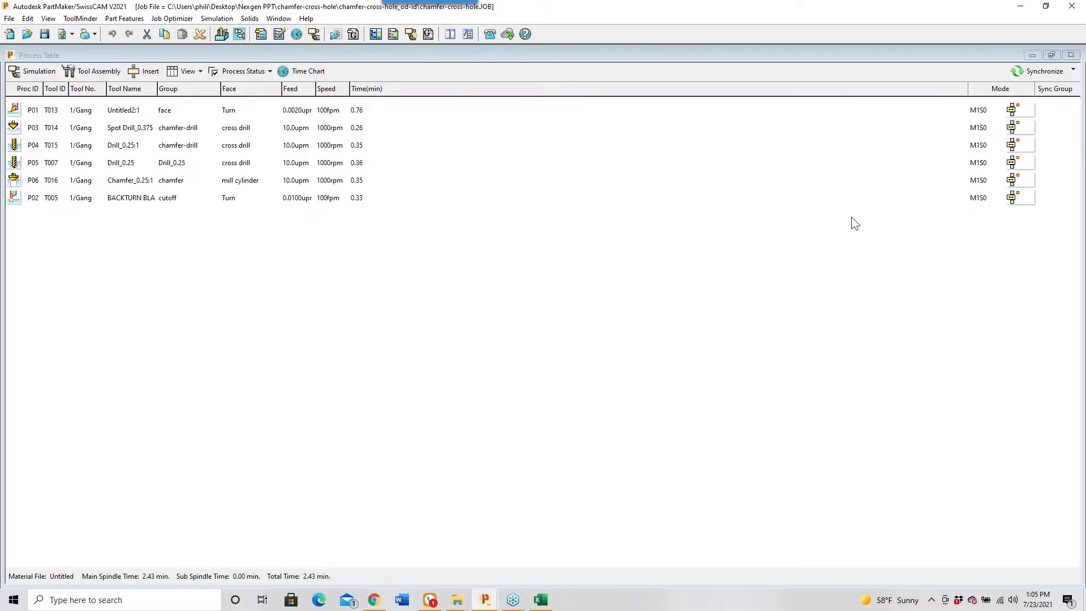
click(1072, 56)
click(540, 601)
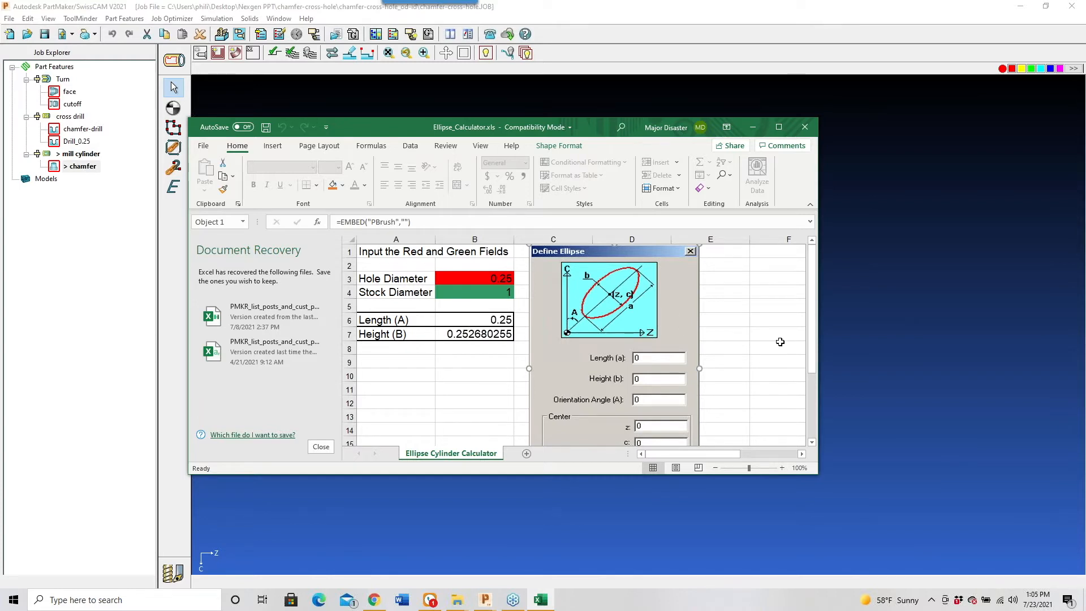
Close the Ellipse_Calculator workbook, discarding the recovered files, and close the PartMaker chamfer-cross-hole_od-id job without saving it
click(805, 127)
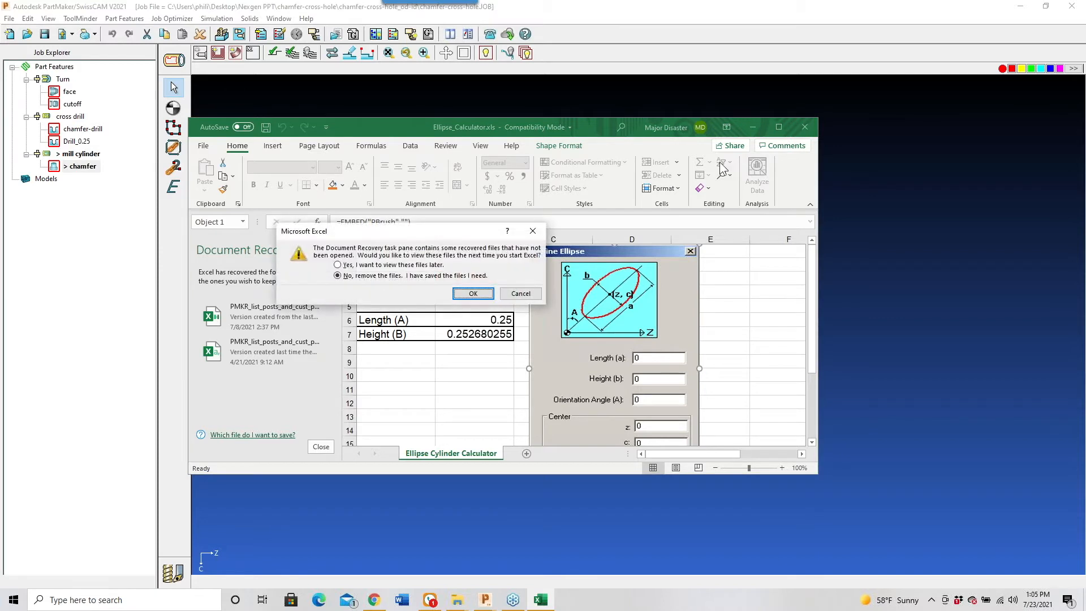
click(492, 295)
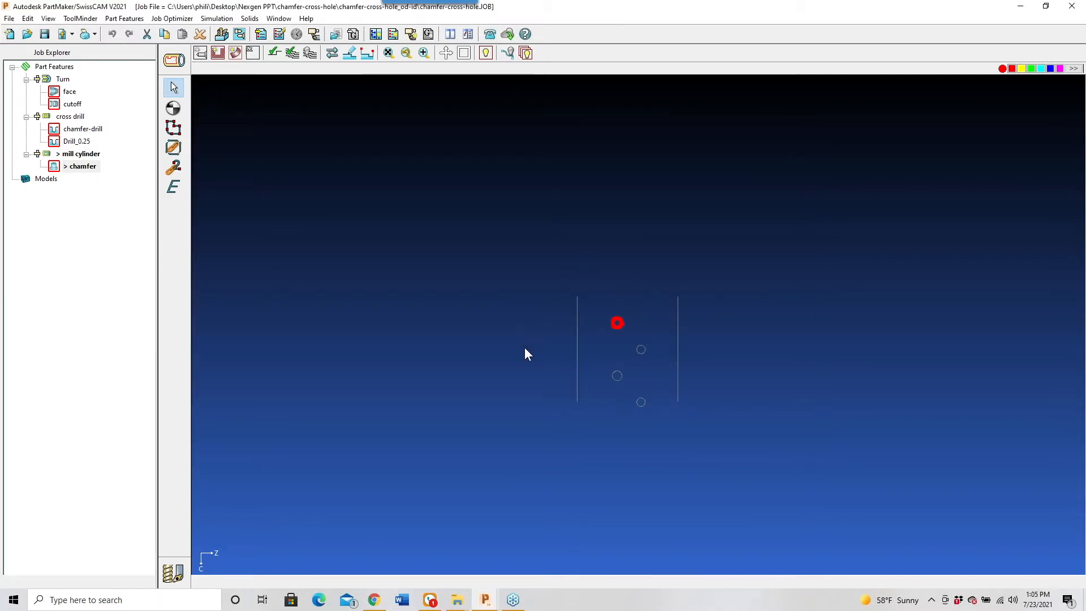
scroll(573, 328, up, 1)
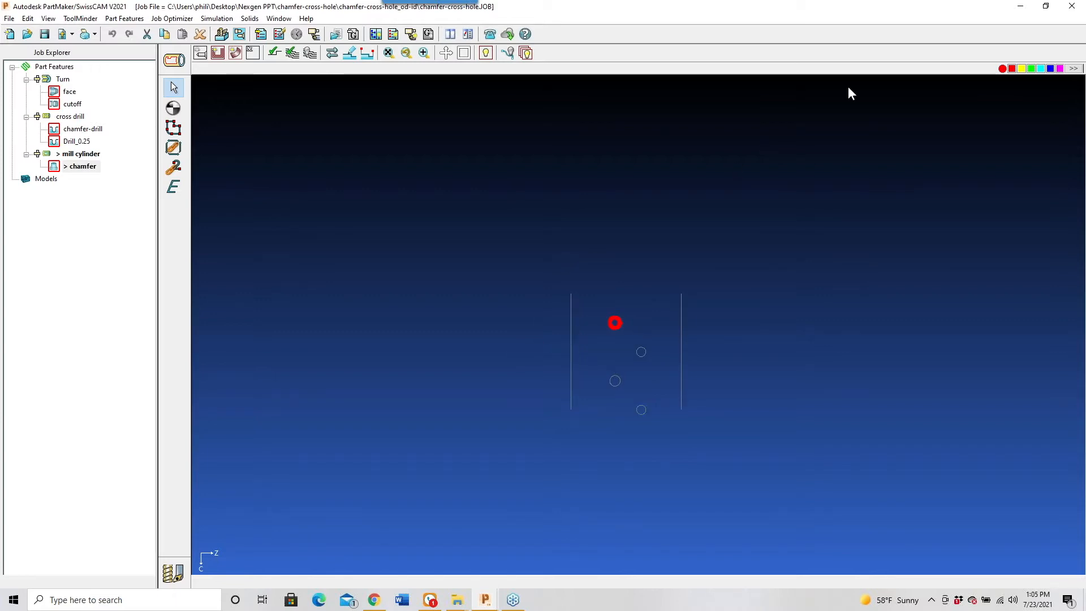
click(1072, 6)
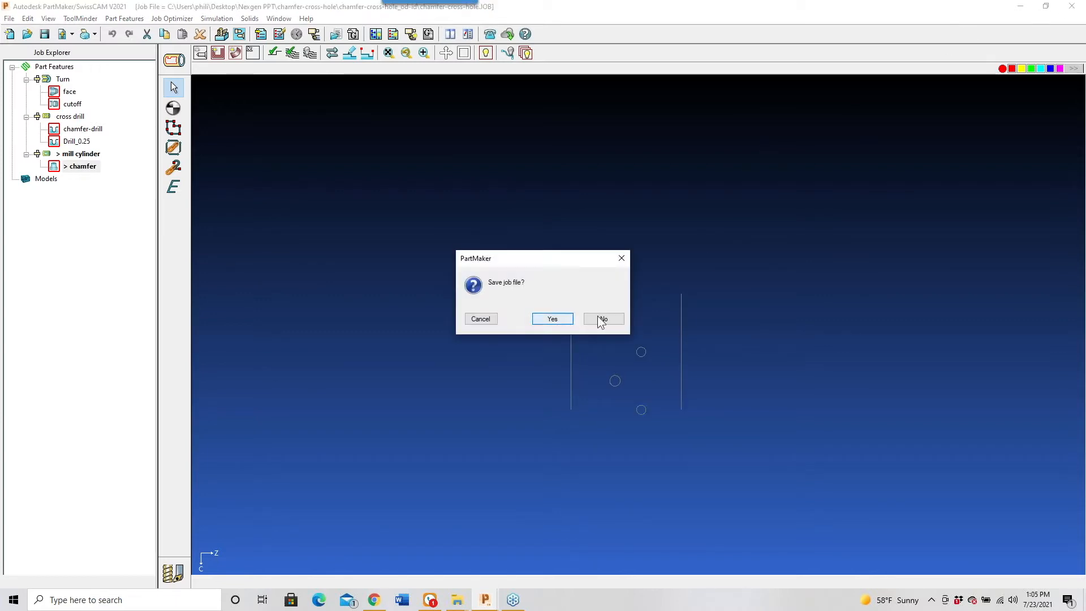
click(601, 319)
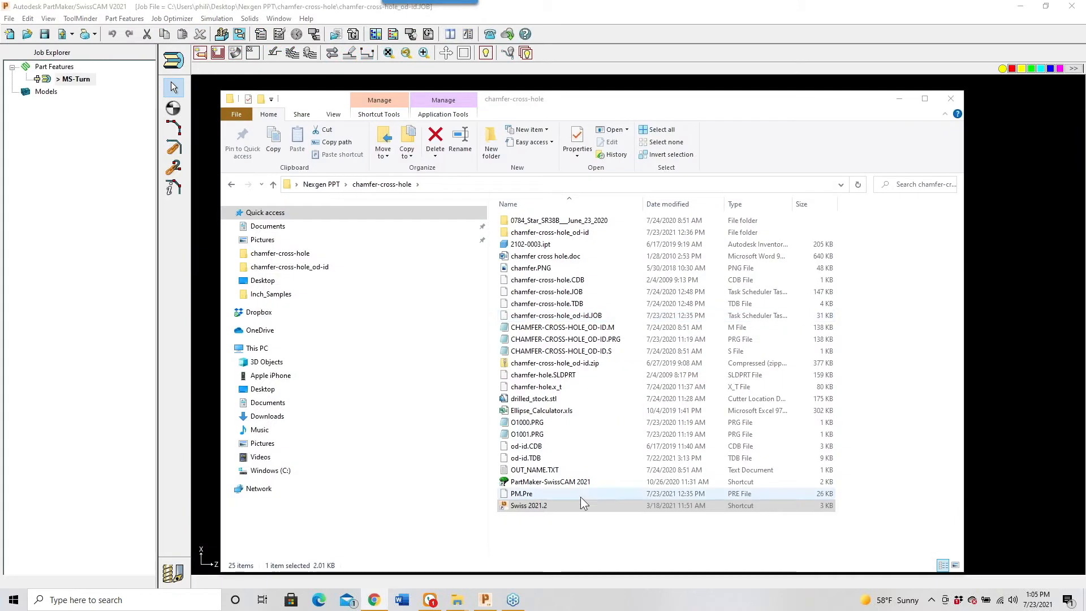
In PartMaker, open chamfer-cross-hole_od-id.JOB from the chamfer-cross-hole_od-id folder with the od-id.TDB tools file, skipping the post configuration
click(485, 600)
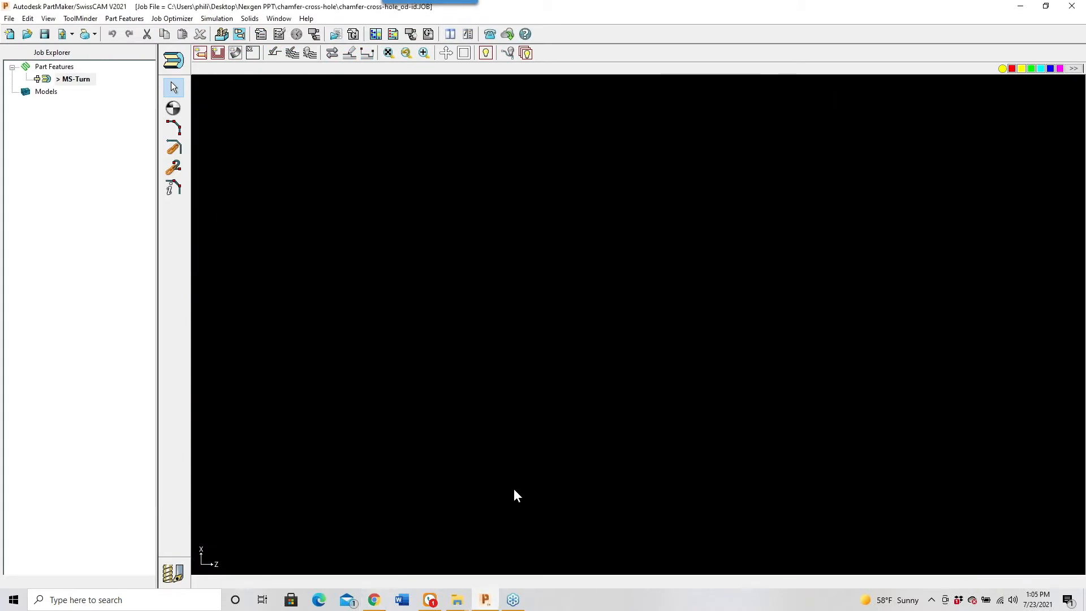
click(491, 600)
click(9, 18)
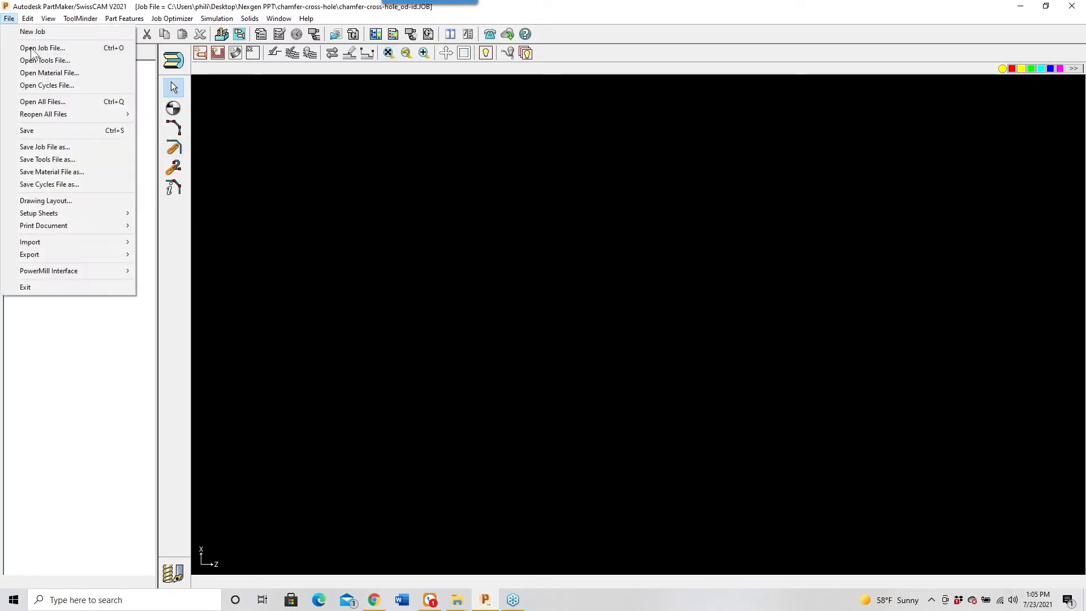
click(32, 103)
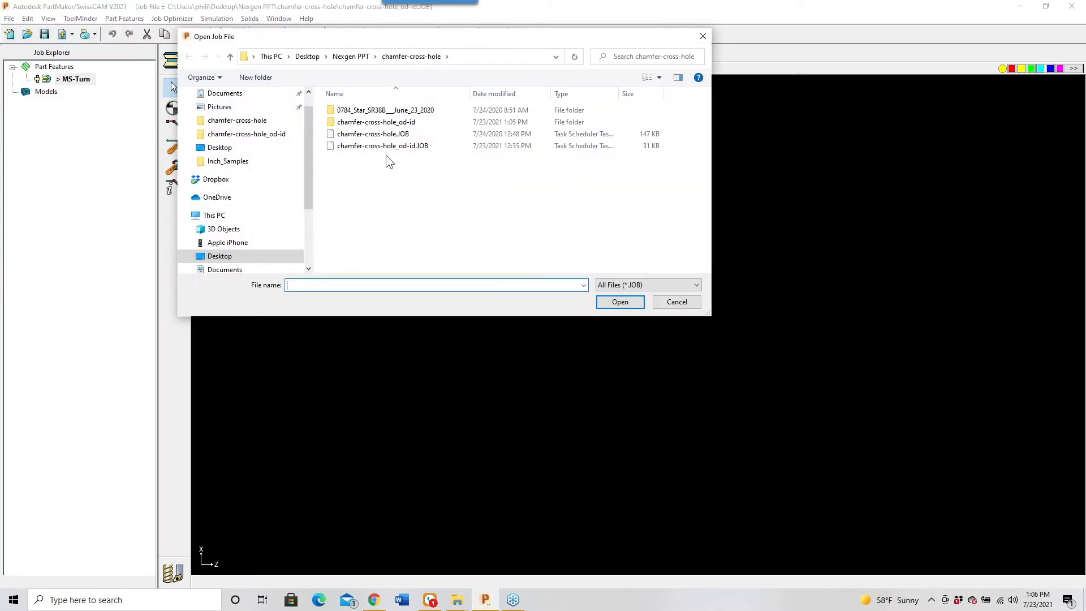
double_click(373, 123)
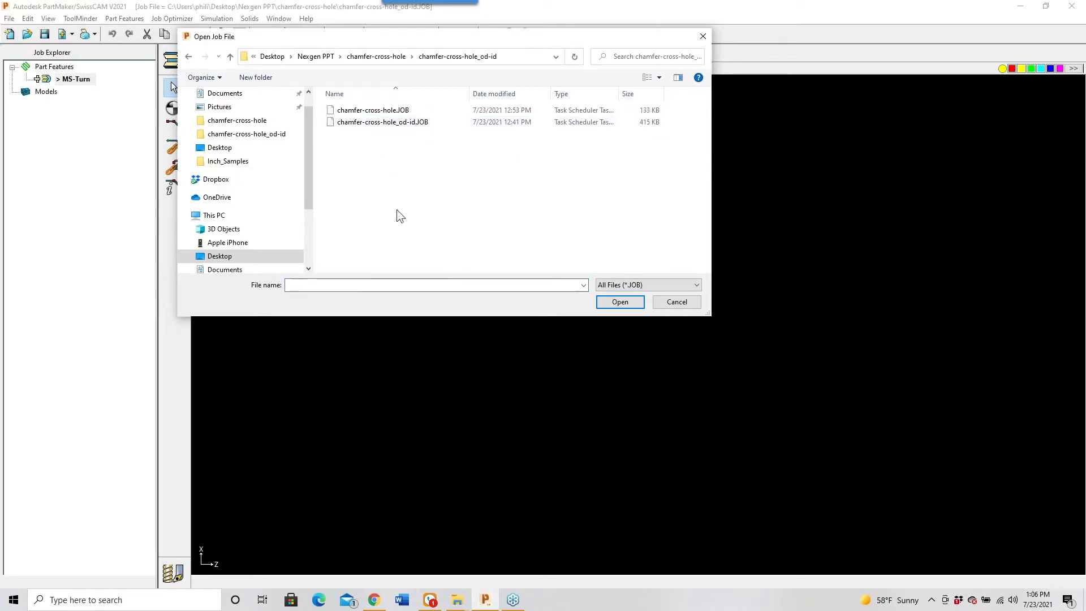
double_click(385, 123)
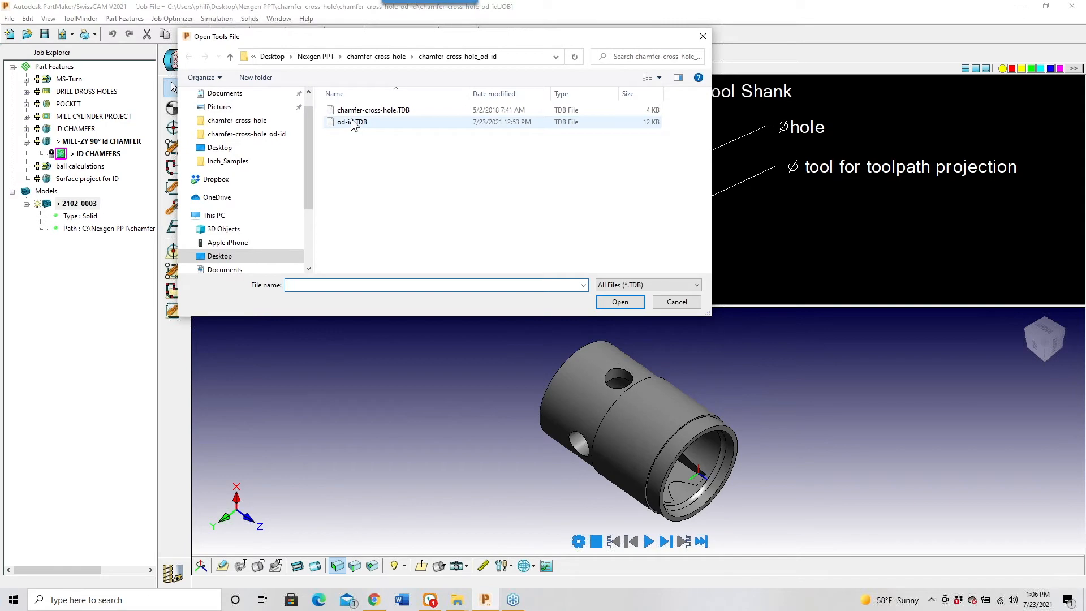
double_click(351, 122)
double_click(351, 121)
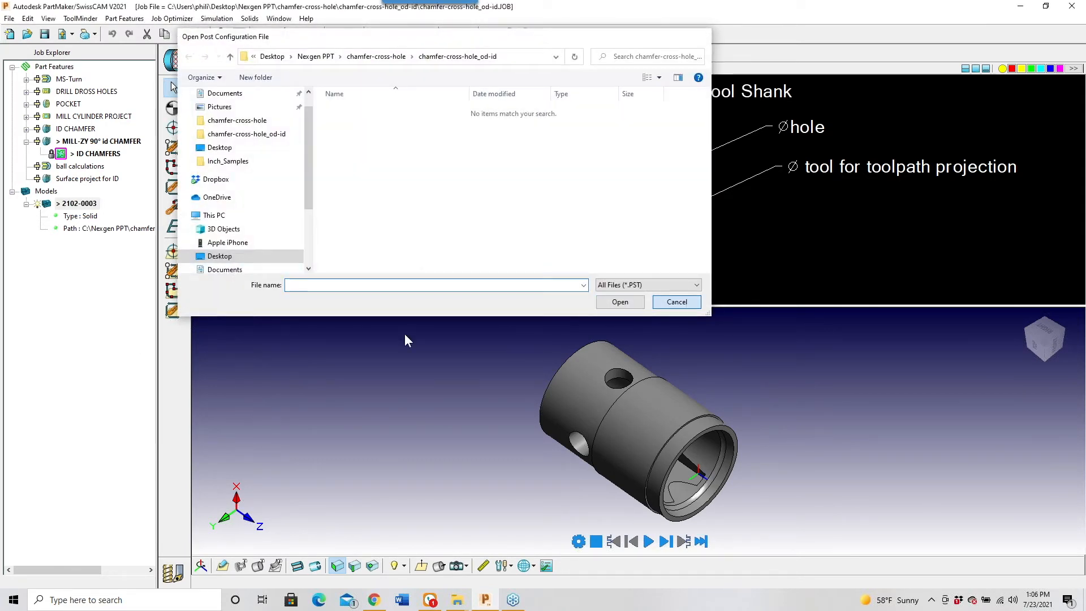
key(Escape)
Expand the whole job tree and examine the BALL CHAMFER group's roughing tool, including its tool properties and shape preview
right_click(135, 315)
click(153, 307)
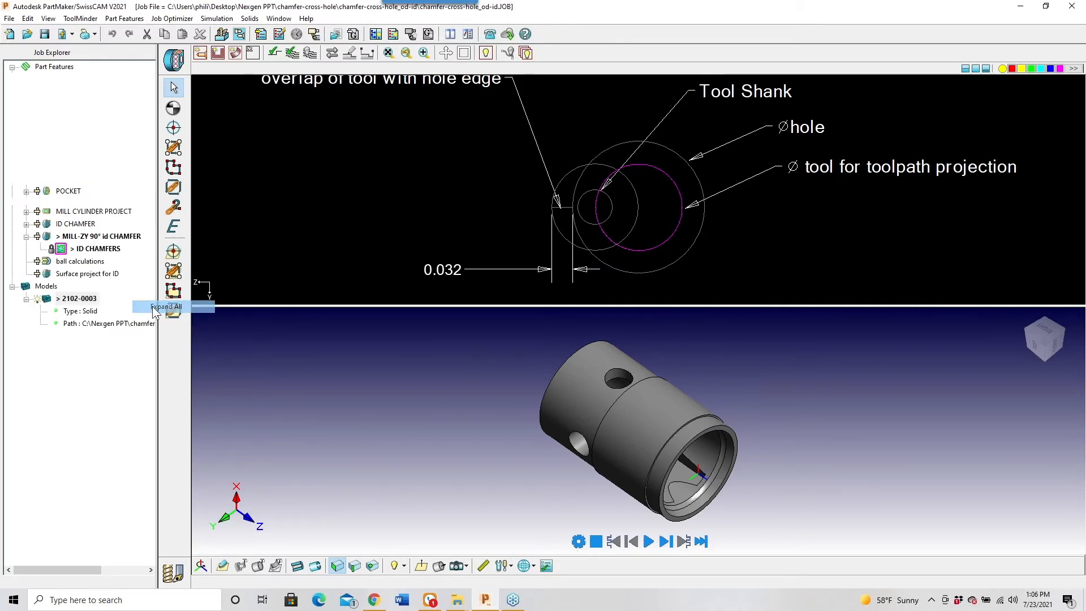
double_click(94, 253)
click(487, 174)
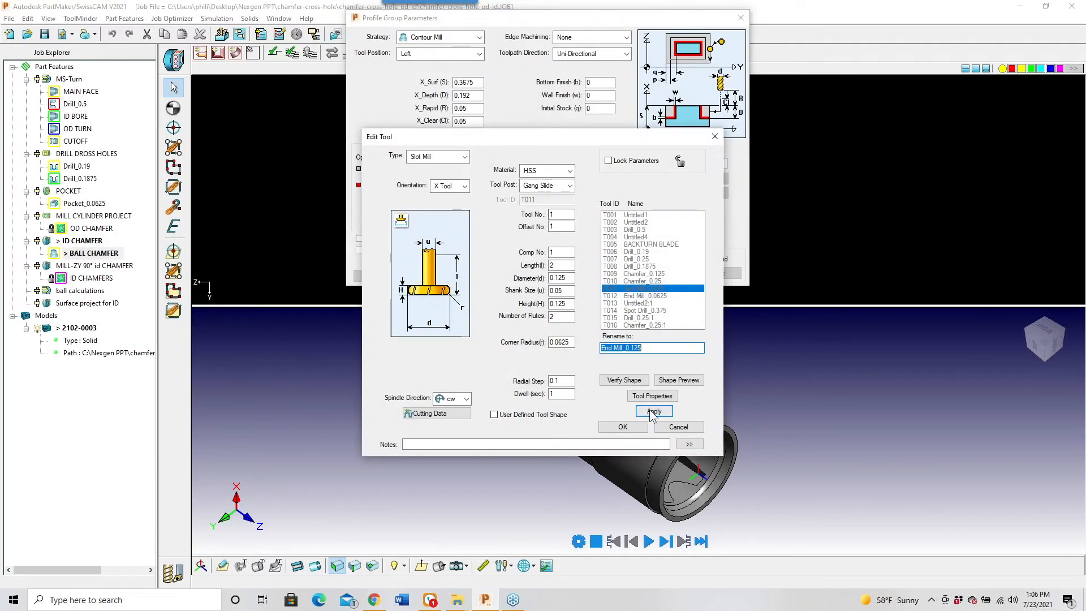
click(652, 395)
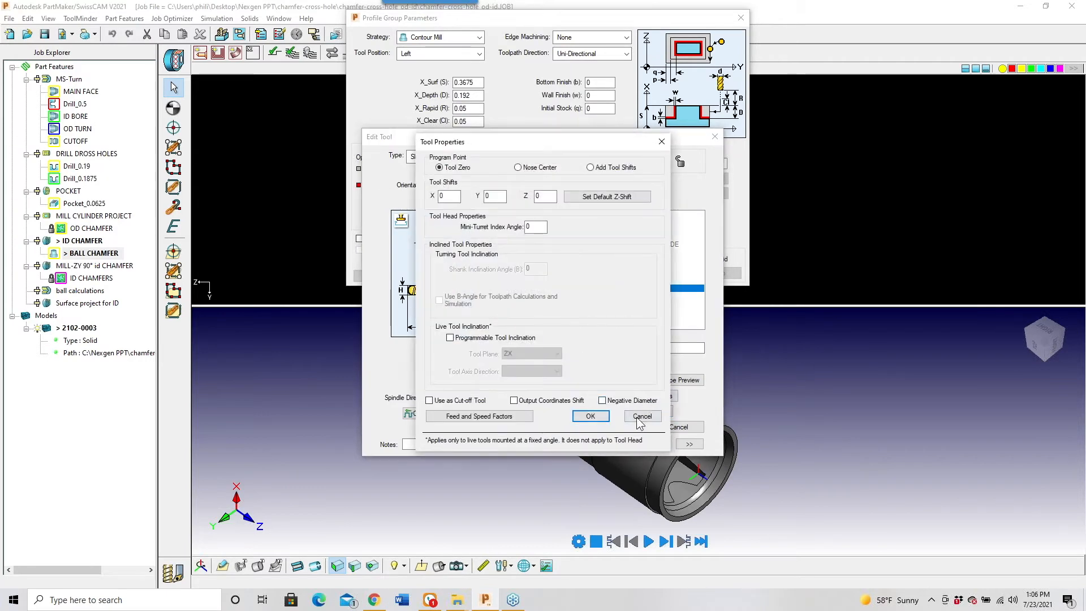
click(641, 417)
click(679, 379)
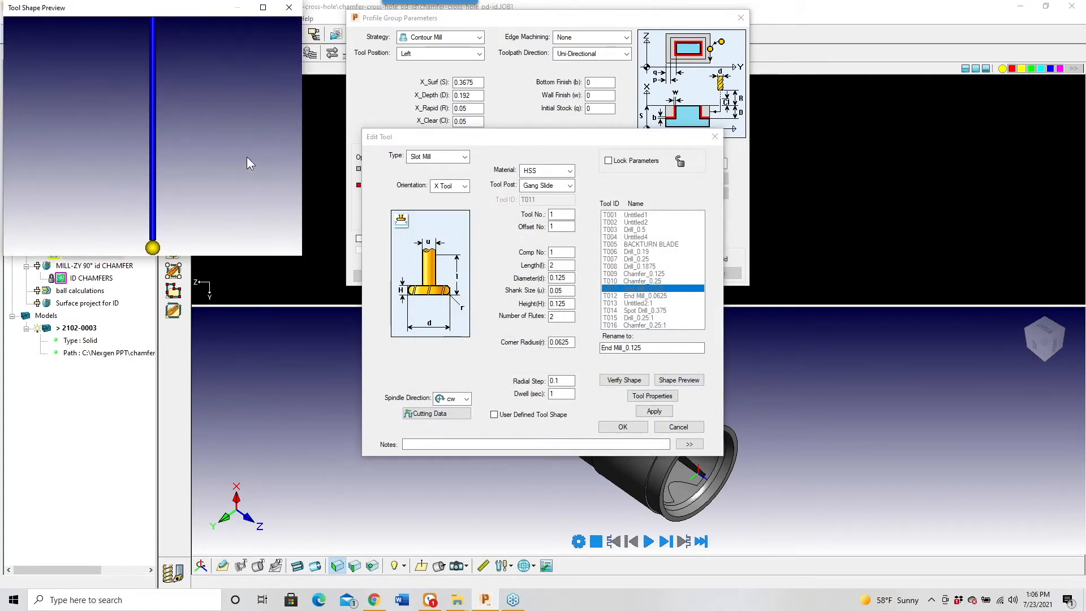
click(283, 12)
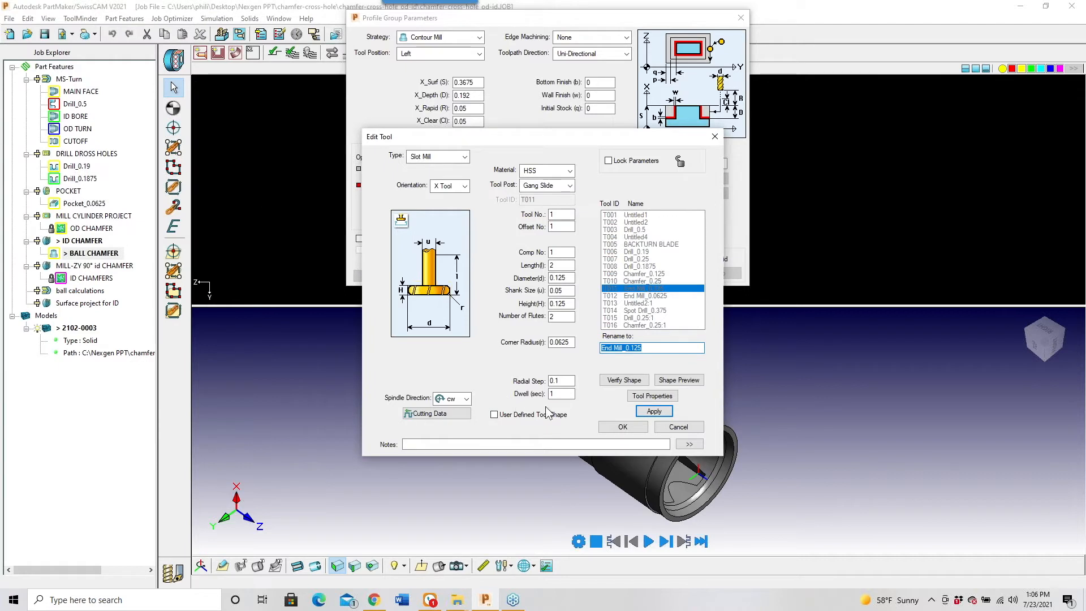
click(639, 413)
click(623, 427)
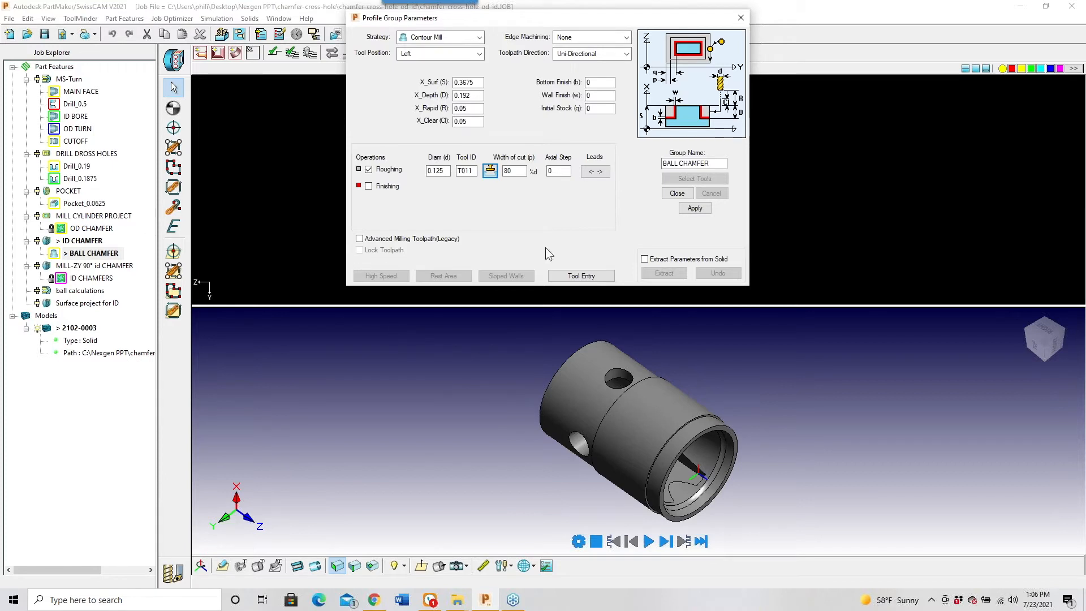
click(678, 194)
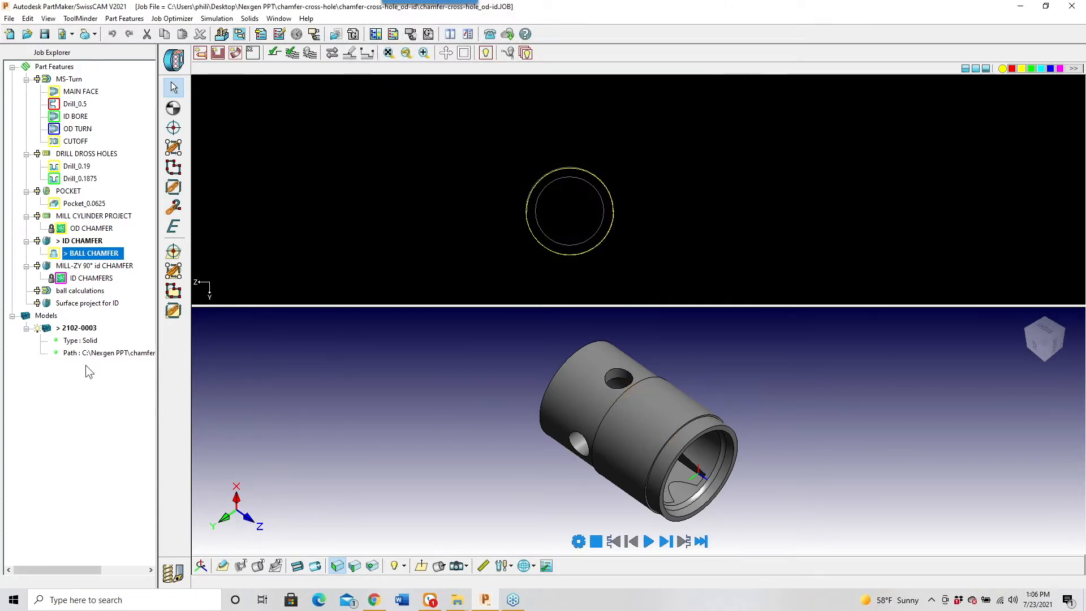
Examine the projection tool of the OD CHAMFER group on the MILL CYLINDER PROJECT face, and close the group parameters
click(69, 229)
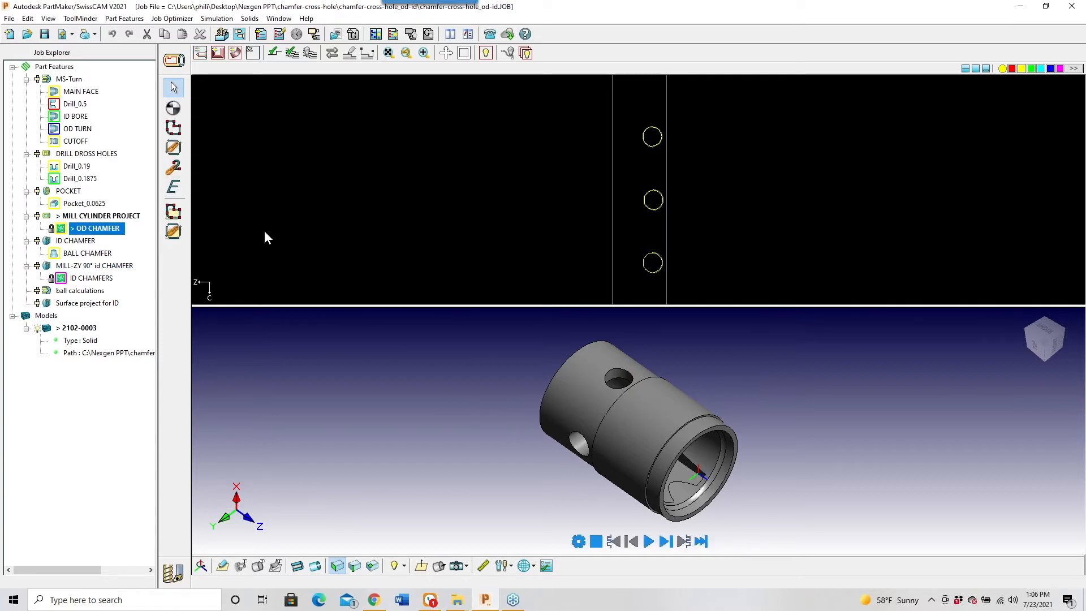
click(65, 230)
click(483, 124)
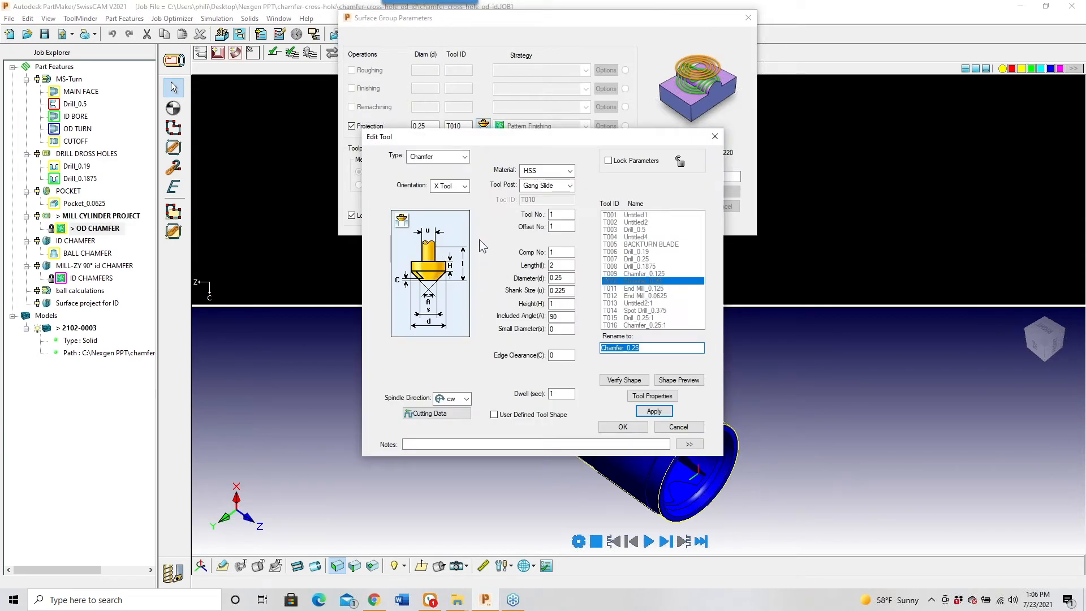
click(654, 411)
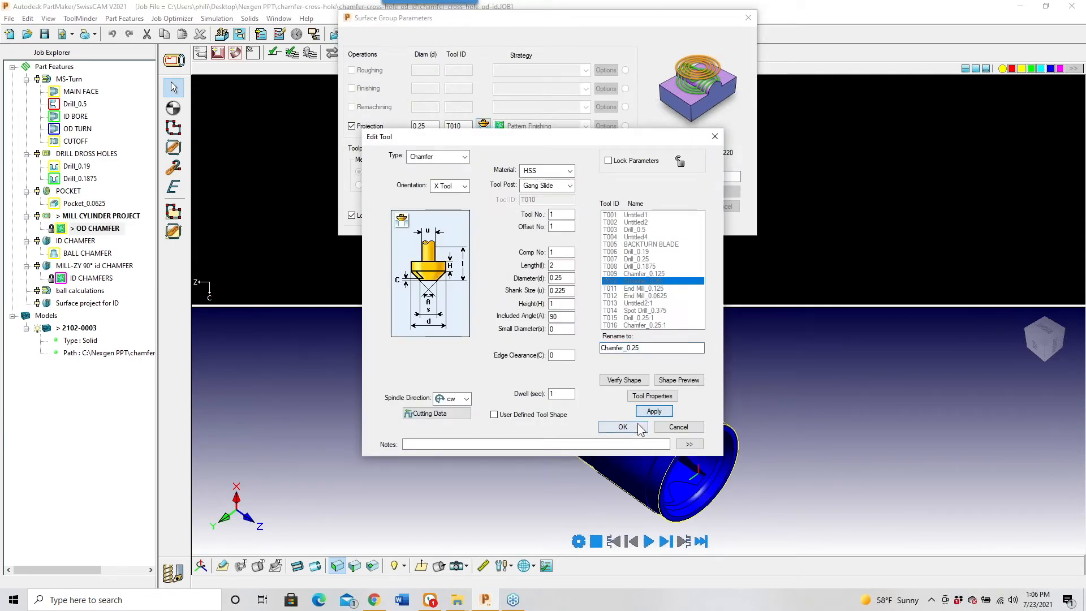
click(635, 425)
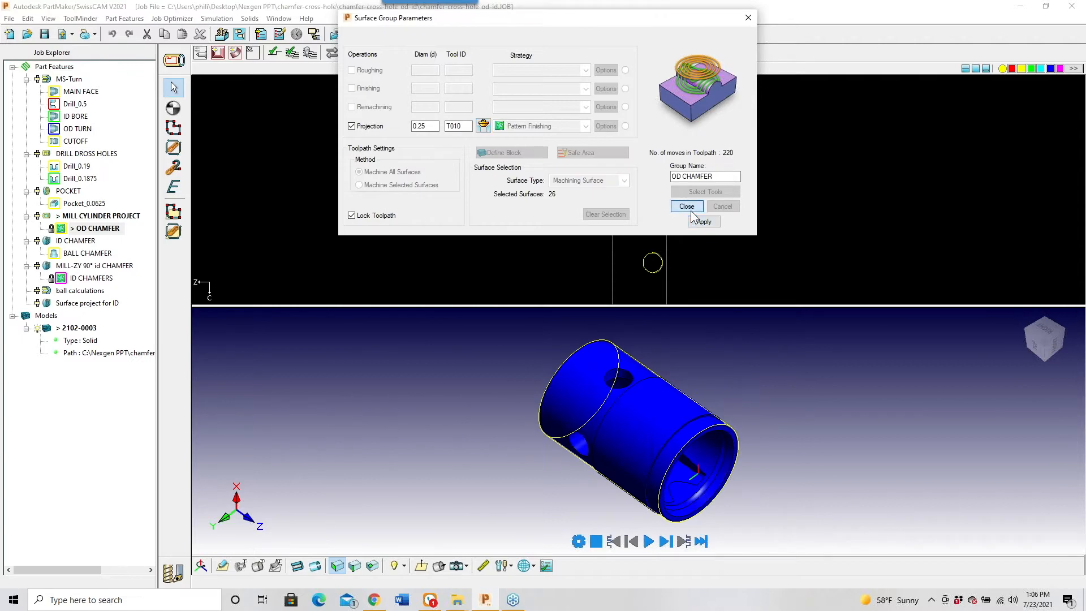
click(696, 206)
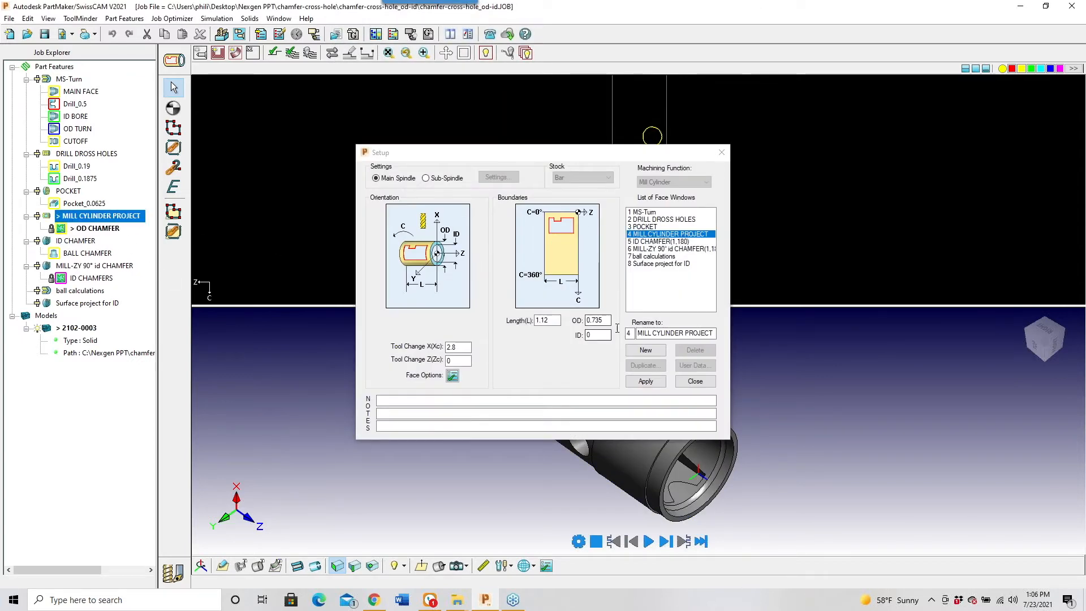
With the MILL CYLINDER PROJECT setup moved clear of the model, inspect the surface data of the rear outer cylinder
drag(548, 153, 312, 124)
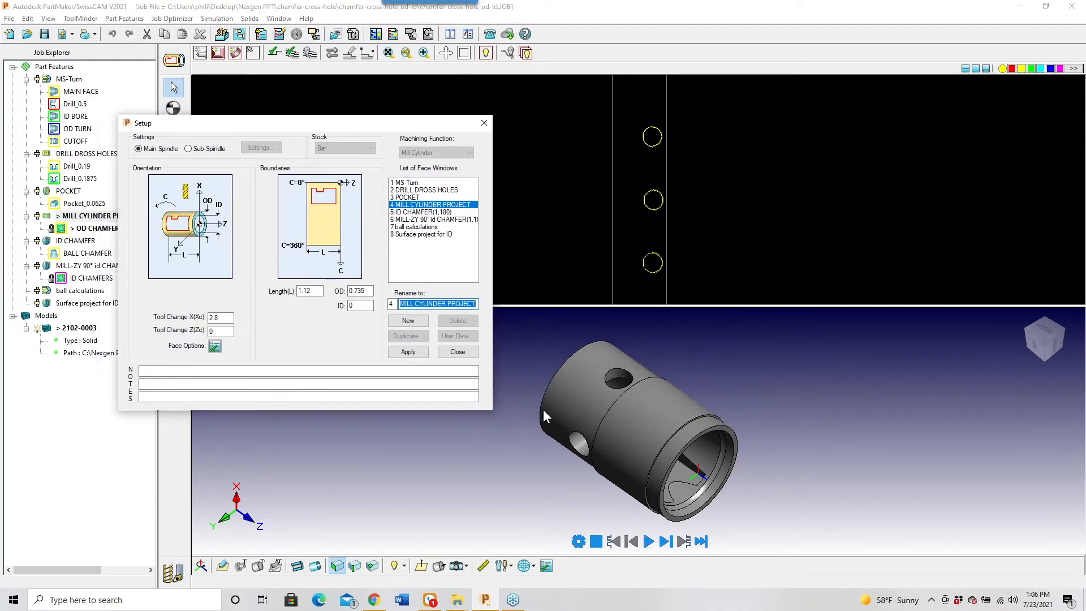
click(603, 388)
click(603, 388)
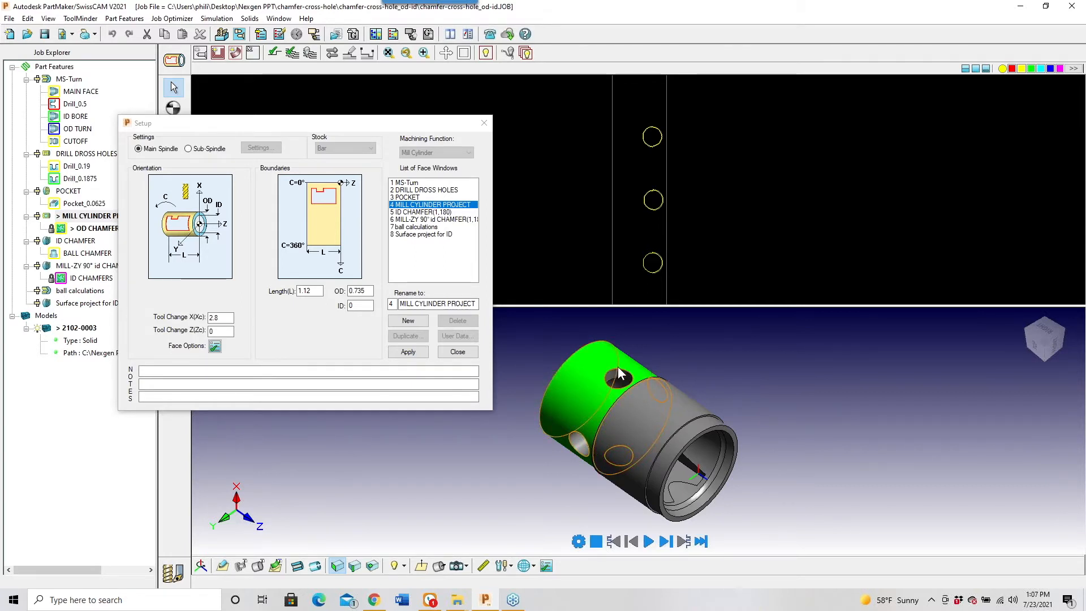
click(569, 383)
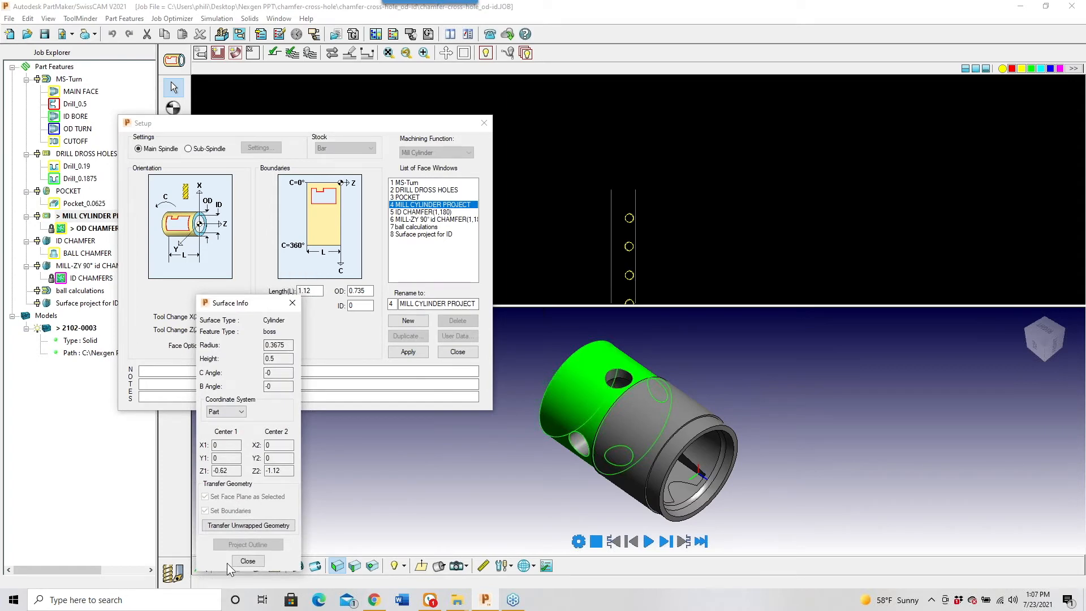
click(246, 561)
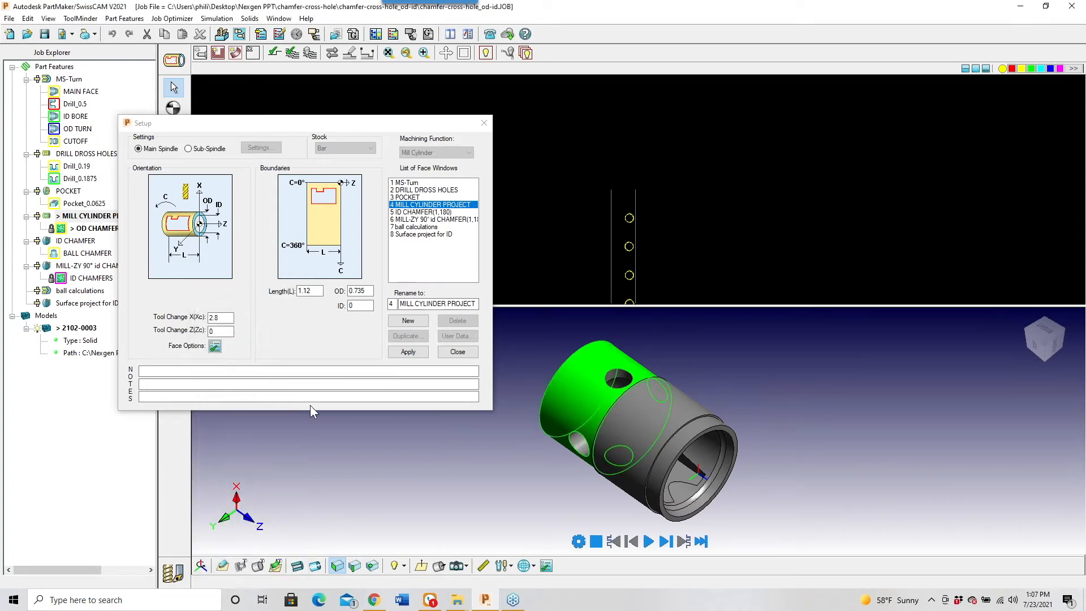
Compare the face setup's OD boundary with the radius of the rear outer cylinder, and close the setup
double_click(362, 292)
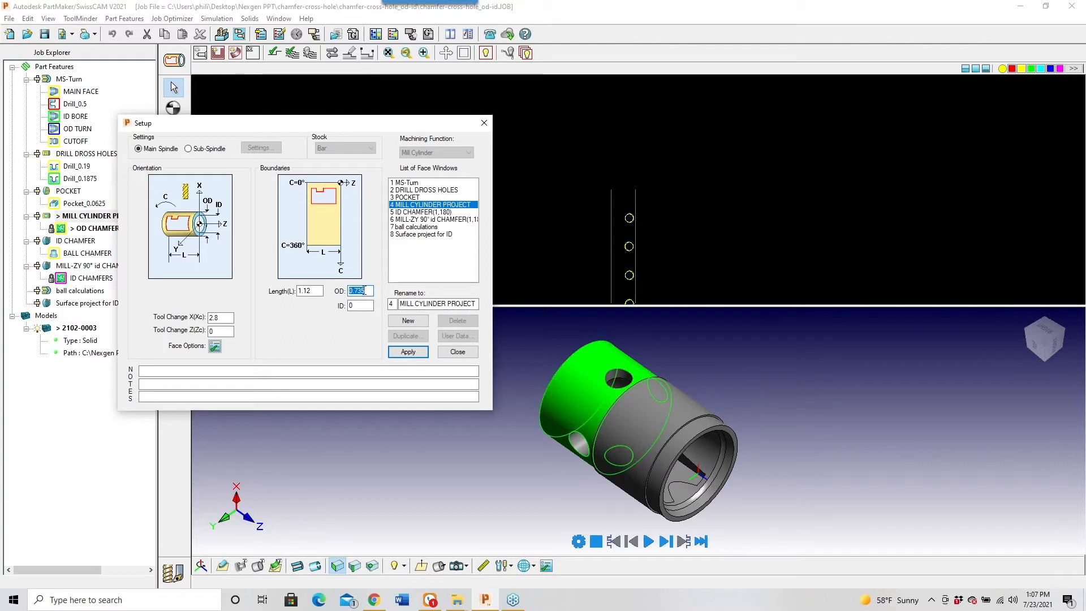
click(368, 291)
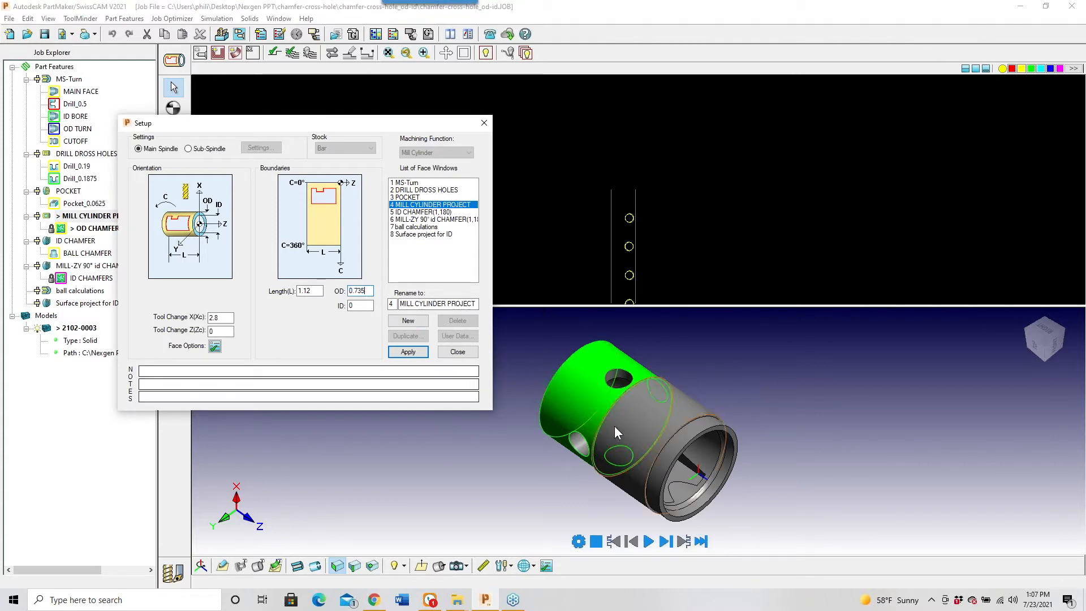
click(590, 392)
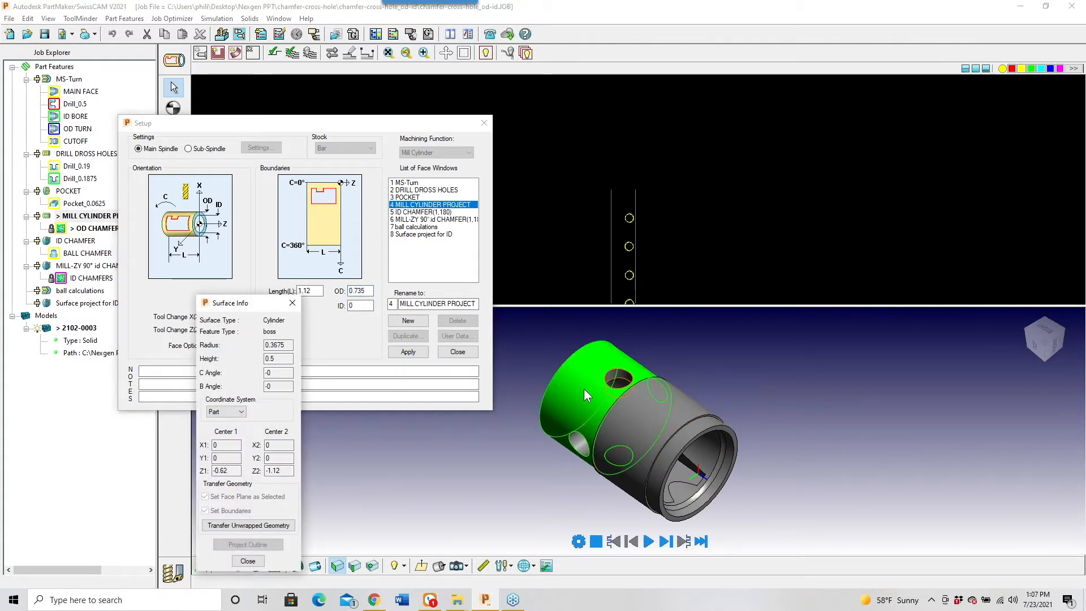
click(246, 565)
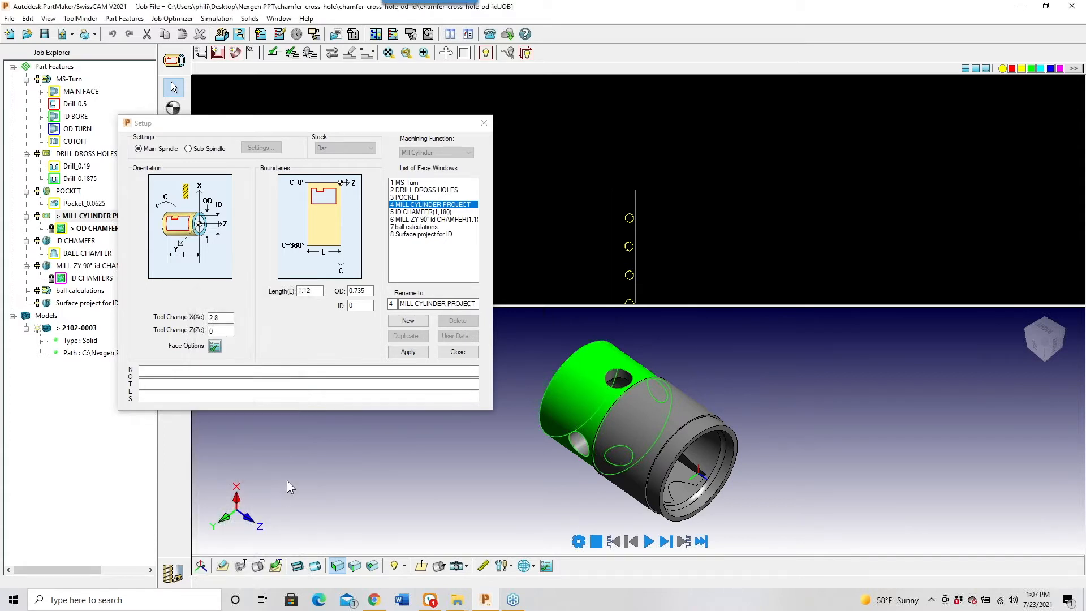
click(460, 352)
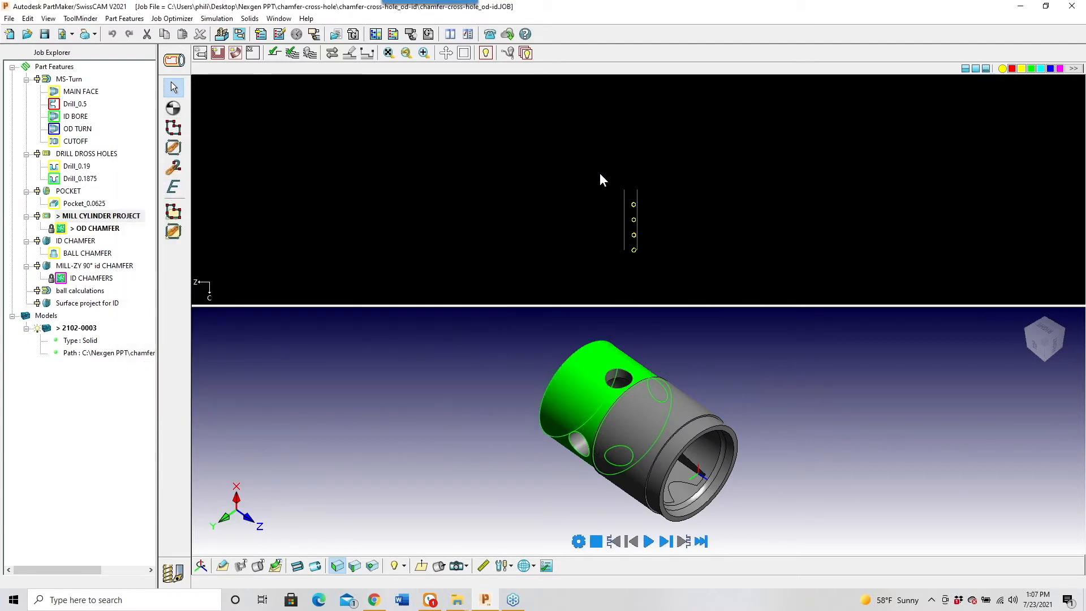
Check the unwrapped geometry transfer option for the rear outer cylinder surface, and switch the MILL CYLINDER PROJECT face to CAD mode
click(579, 385)
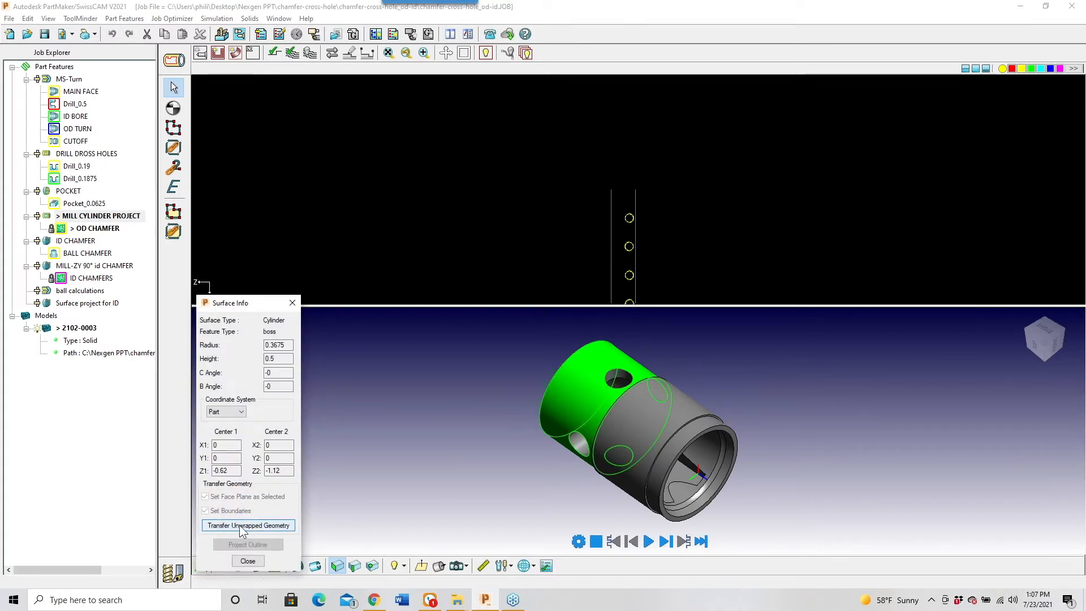
click(477, 230)
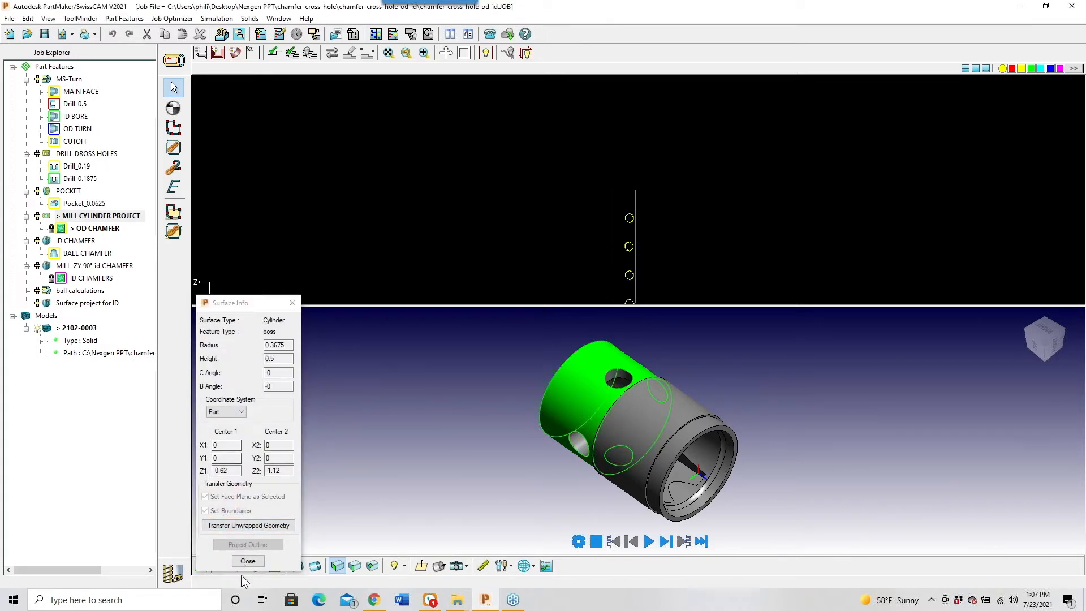
click(247, 561)
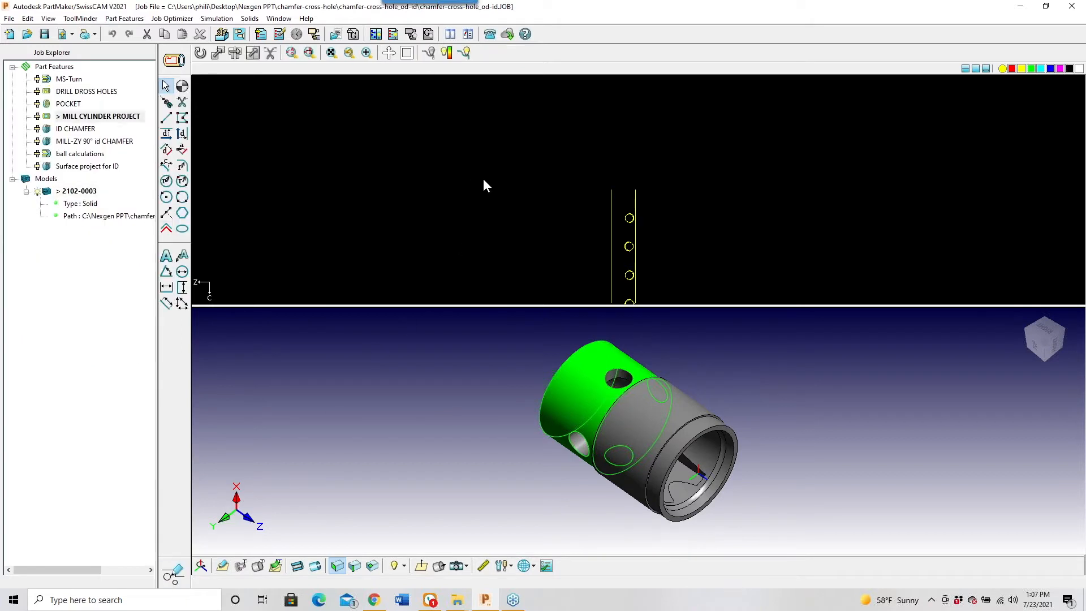
Replace the flat geometry with the unwrapped geometry transferred from the rear outer cylinder, converting curved edges to arcs with 0.00039 curve tolerance
drag(548, 146, 724, 276)
key(Delete)
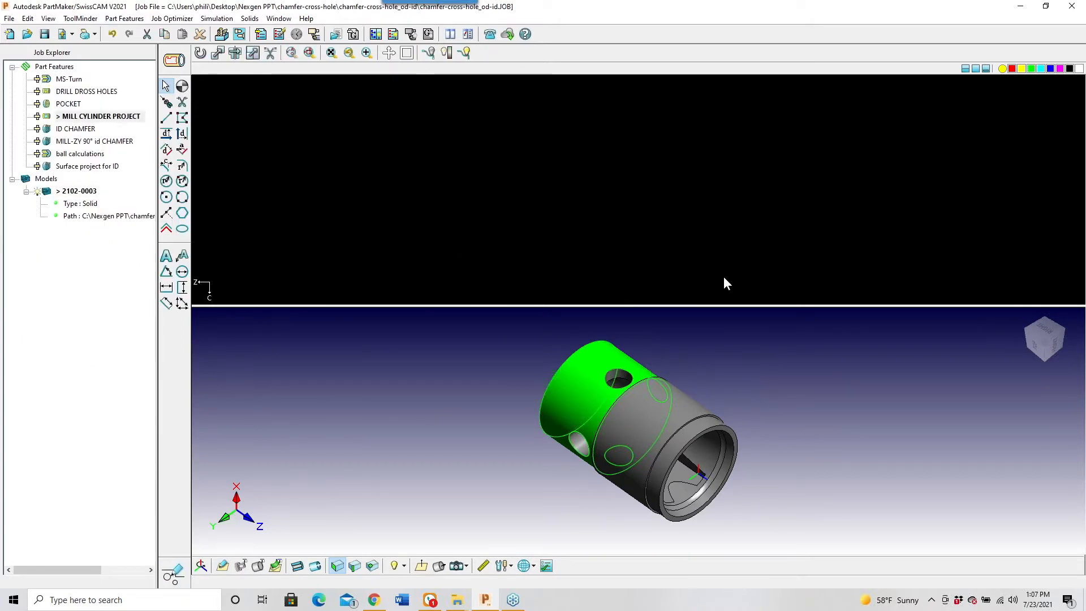
click(586, 388)
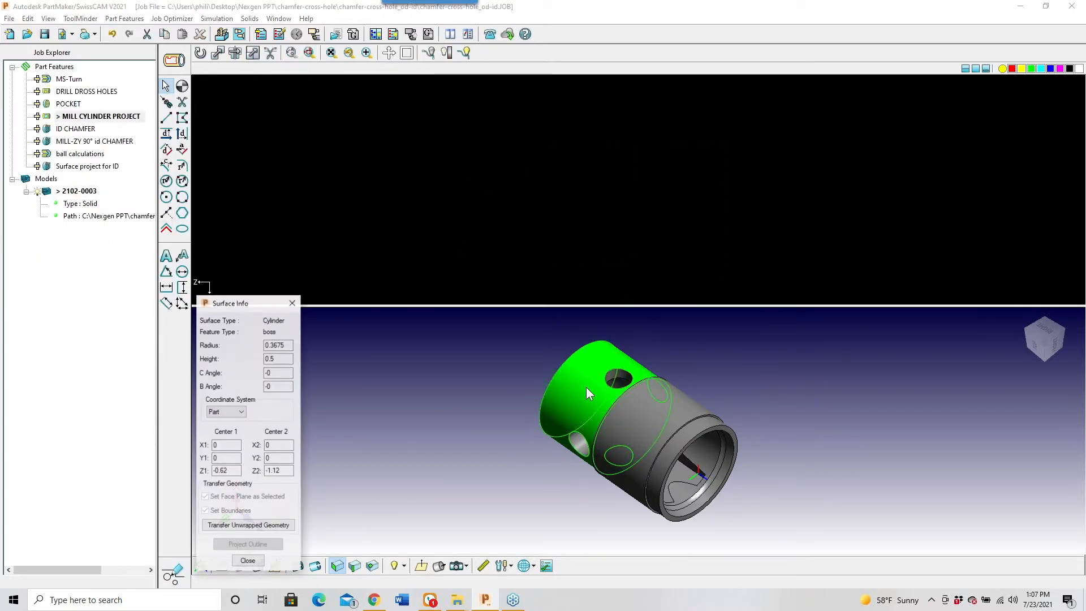
click(243, 525)
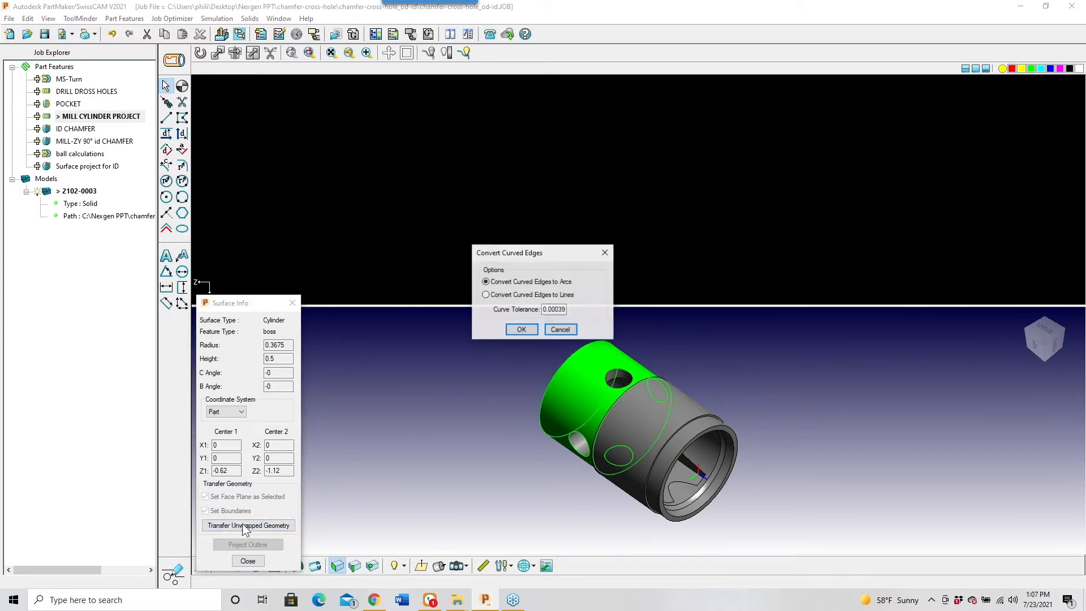
click(521, 330)
click(566, 238)
scroll(571, 202, down, 1)
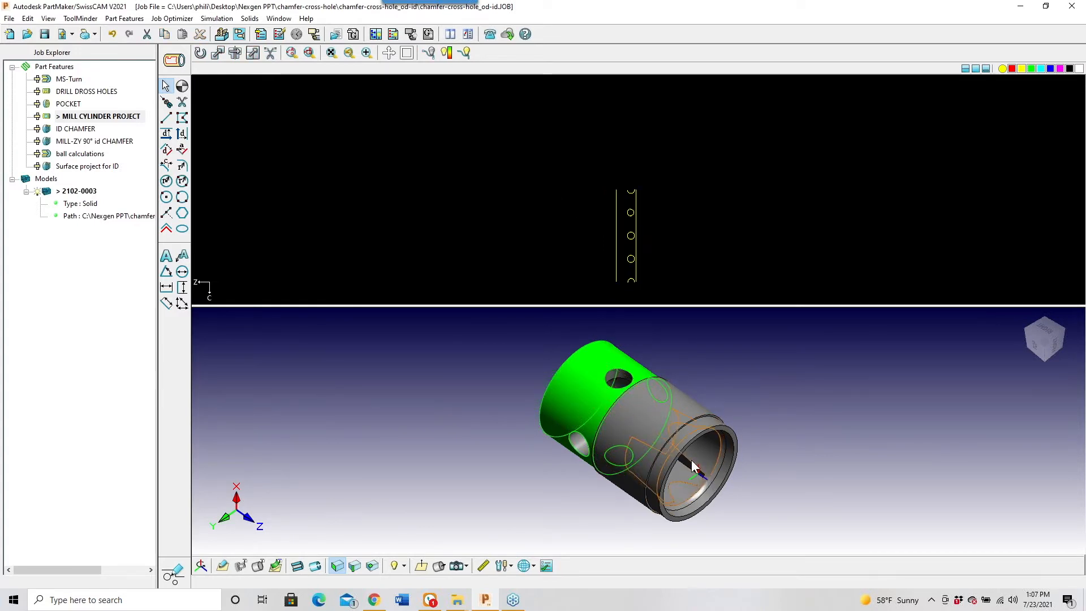
Translate the split half-hole at one end of the unwrapped geometry by 0 horizontally and 360 vertically to complete the hole at the other end
middle_drag(705, 466, 653, 441)
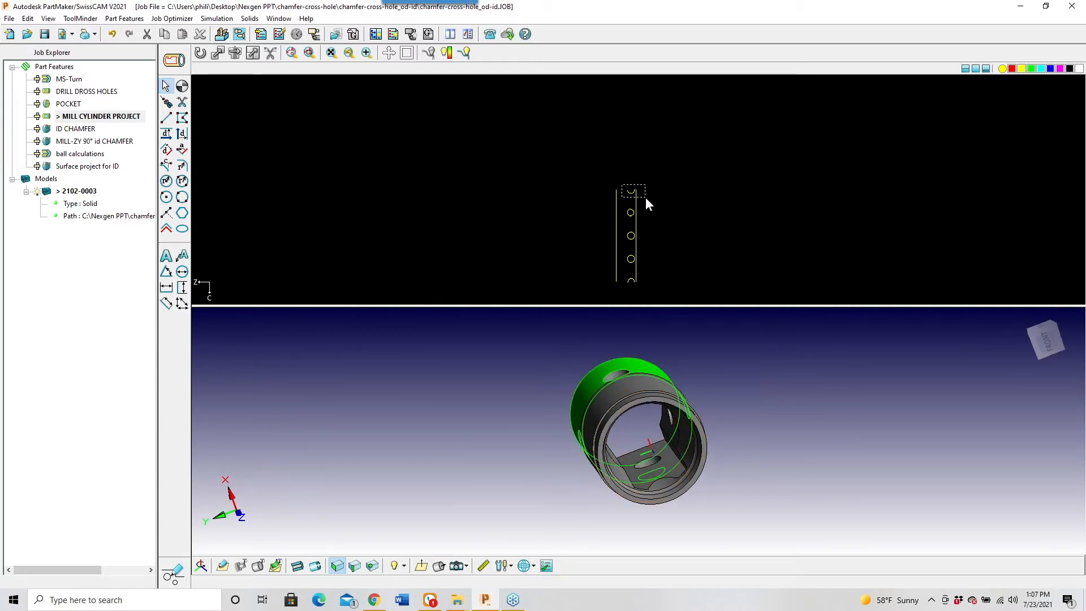
drag(628, 270, 650, 301)
drag(621, 179, 659, 205)
click(218, 52)
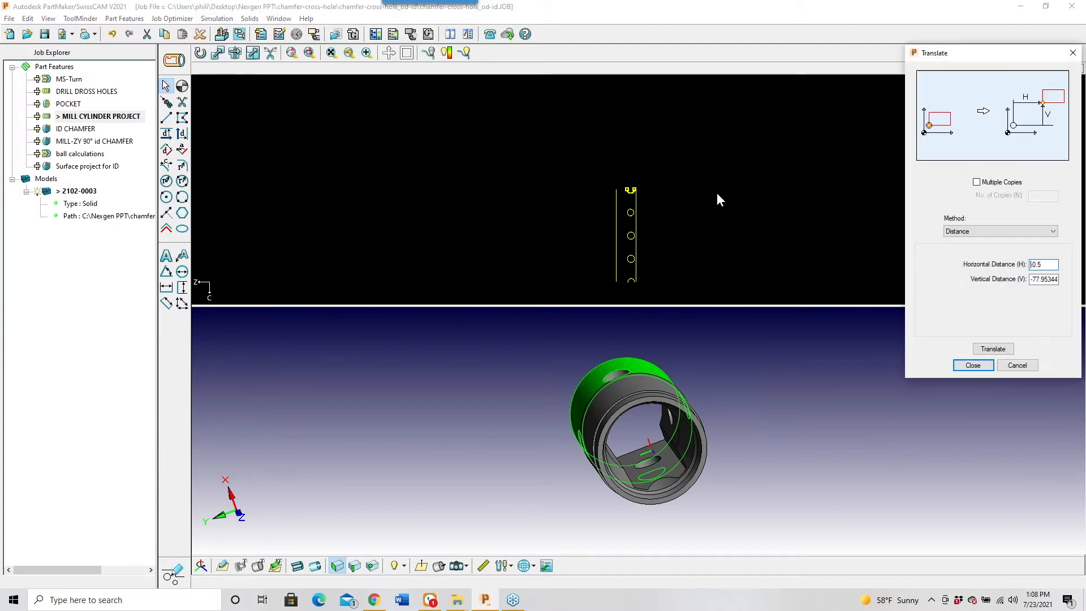
drag(1042, 265, 961, 274)
text(0)
key(Tab)
text(360)
click(991, 349)
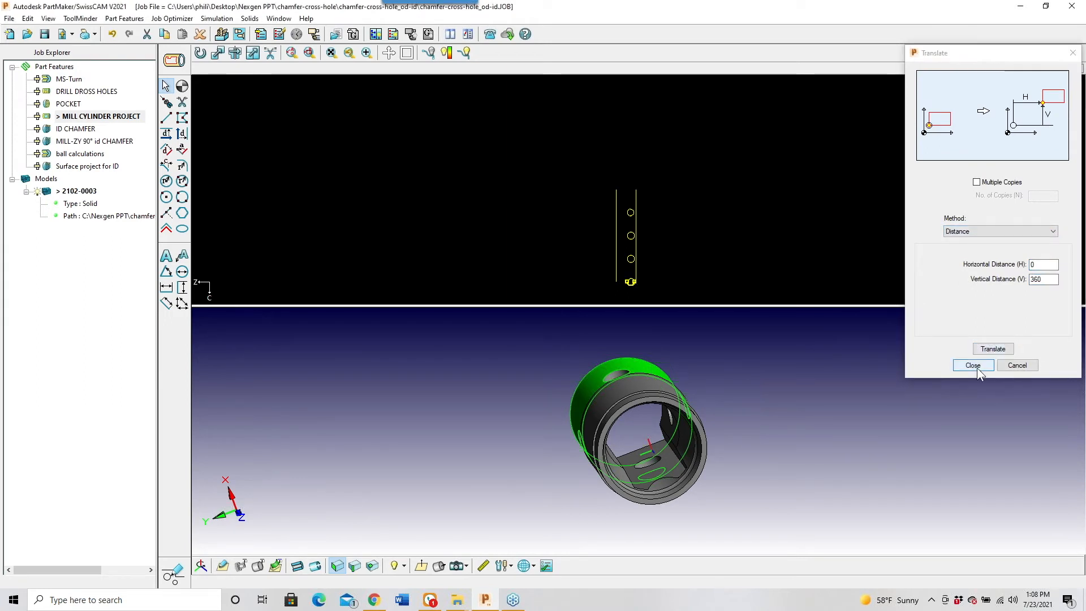
click(975, 367)
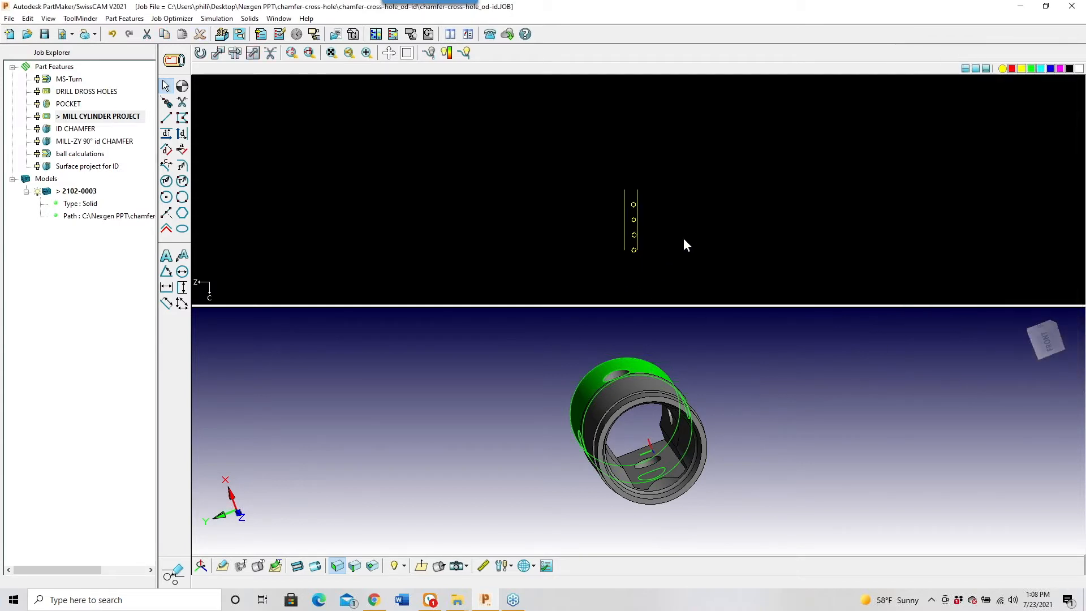
middle_drag(676, 233, 673, 188)
scroll(674, 191, up, 5)
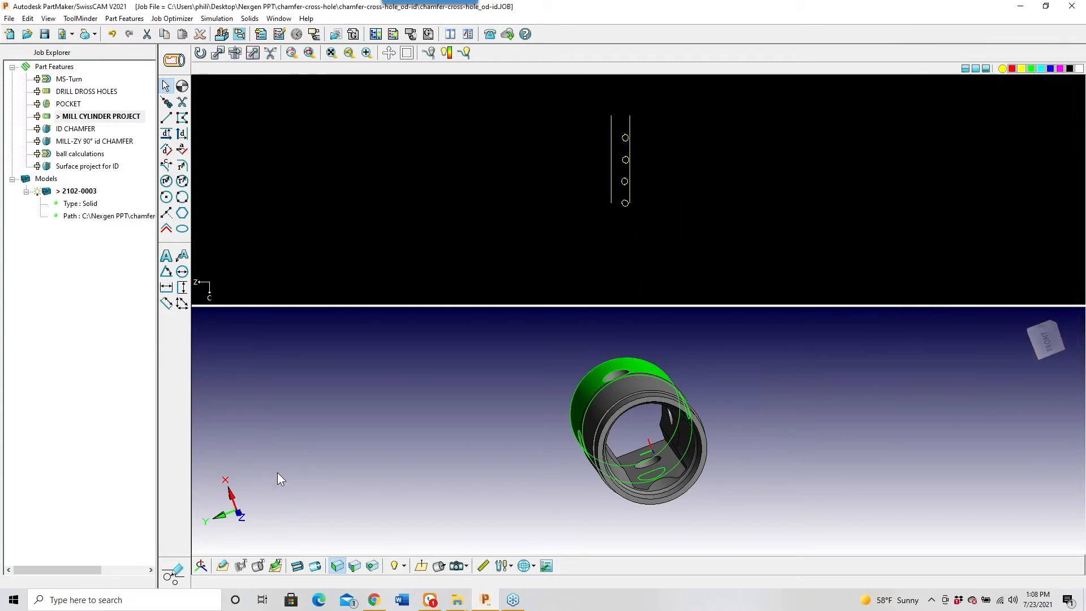
Leave CAD mode, unlock the toolpath of the OD CHAMFER surface group, and close its parameters
click(173, 572)
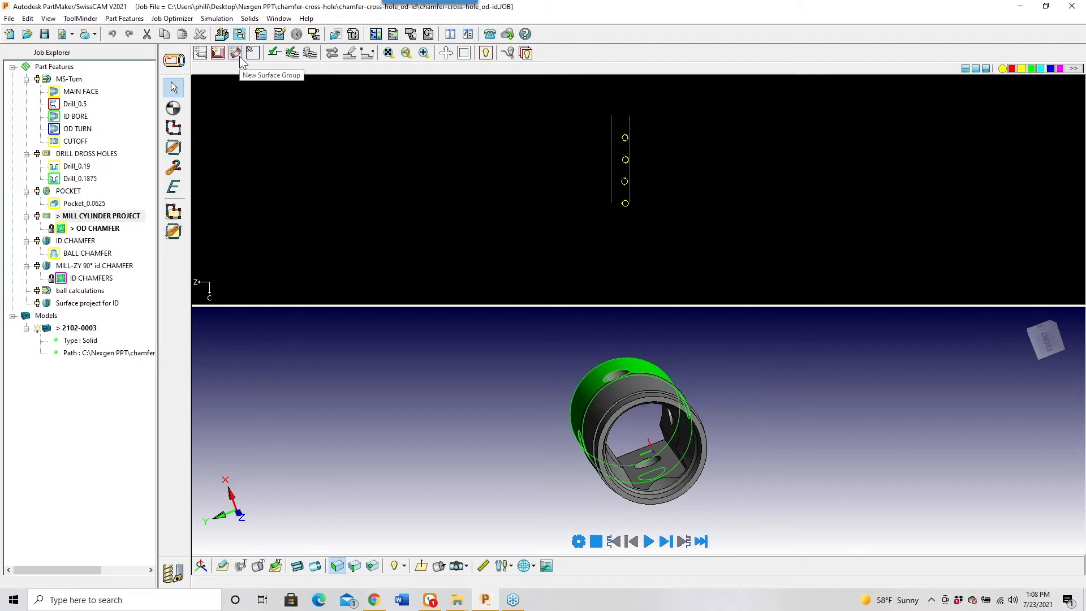
double_click(96, 228)
click(352, 215)
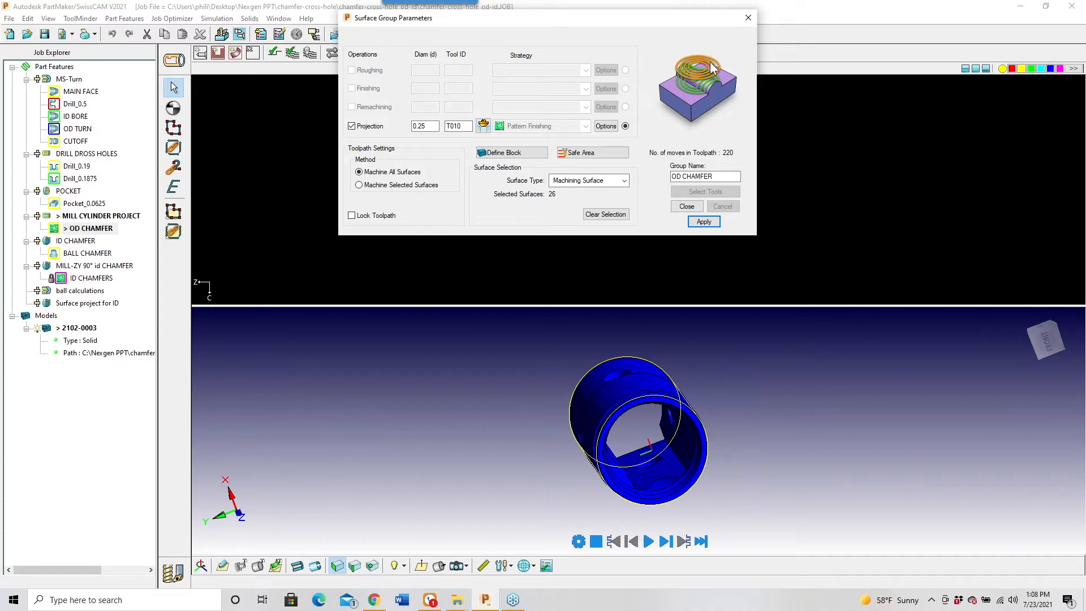
click(748, 17)
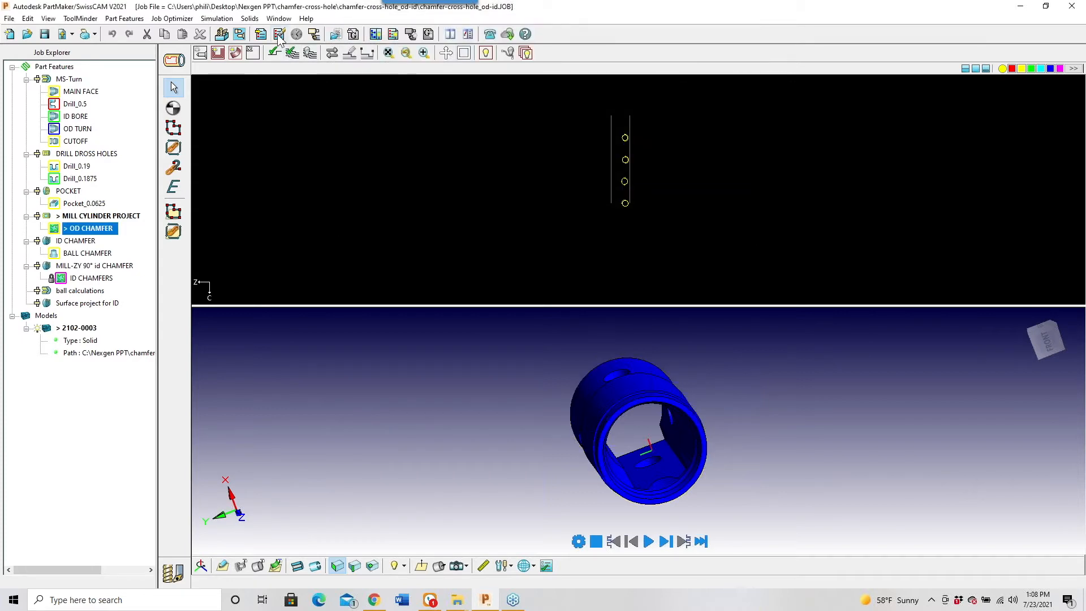
Select the 0.25 chamfer tool T010 for the projection operation of the OD CHAMFER group
click(278, 36)
click(852, 56)
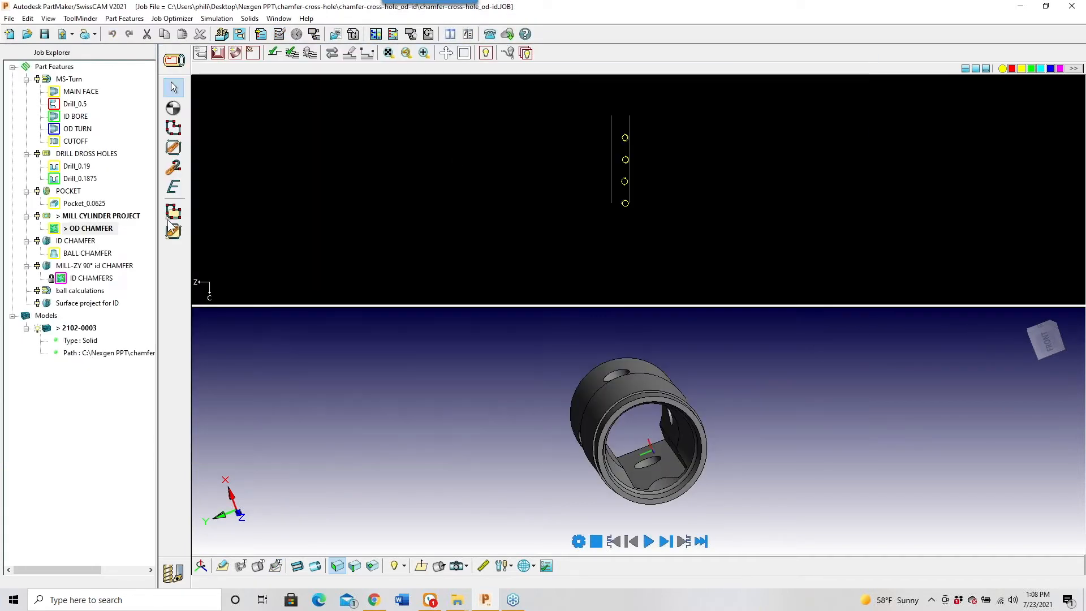
double_click(90, 229)
click(483, 125)
click(678, 426)
click(699, 193)
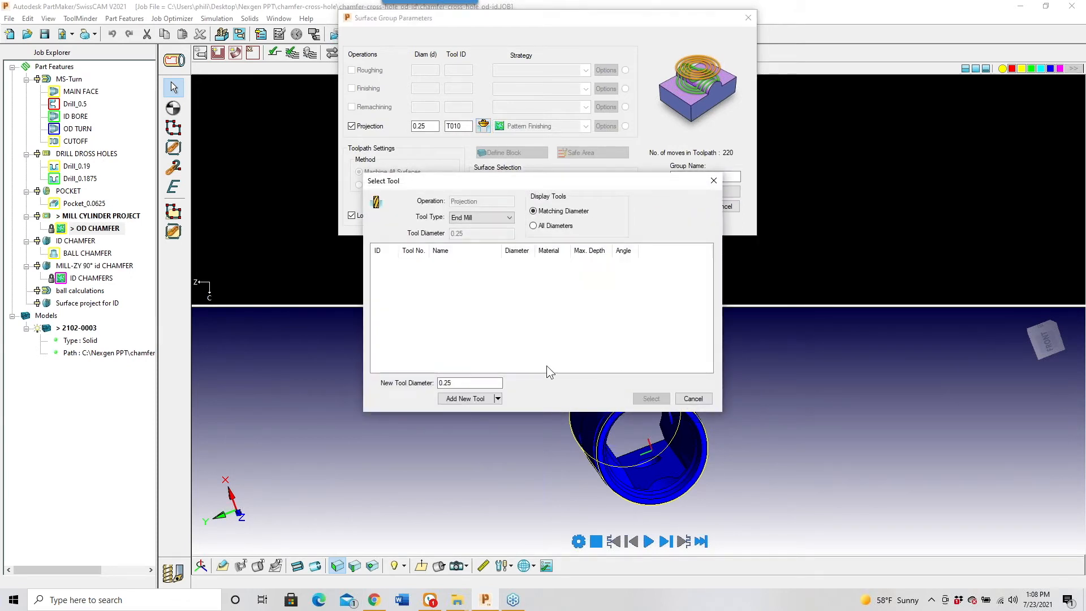
click(473, 218)
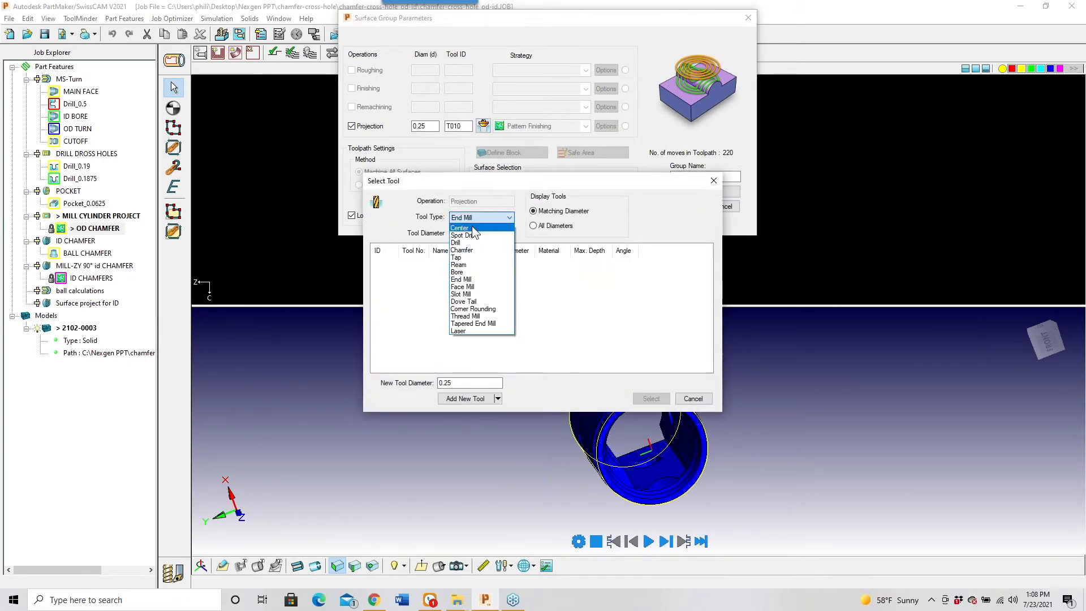
click(472, 250)
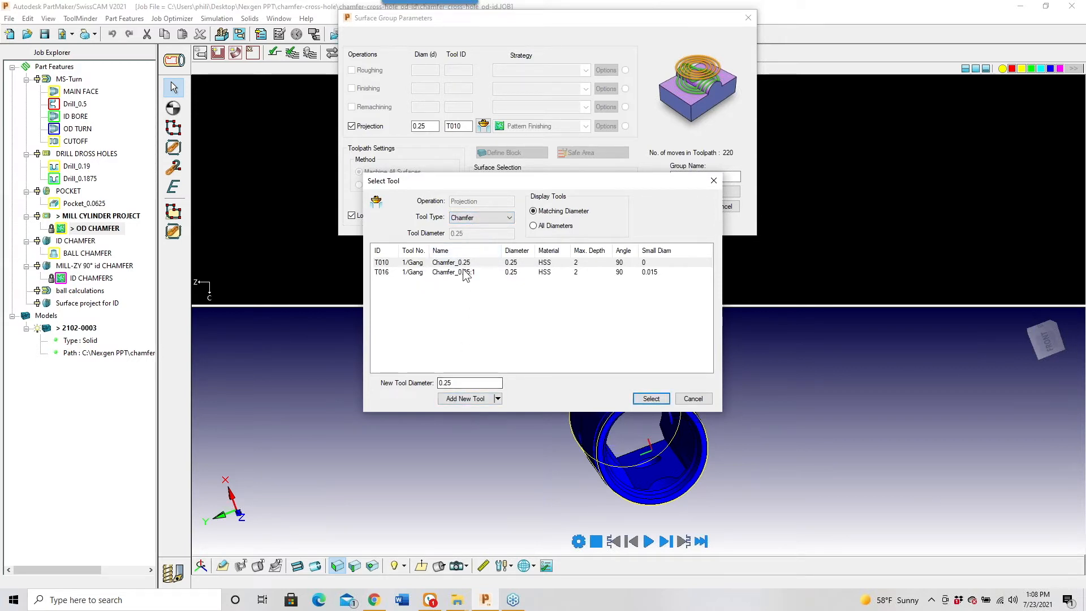
click(651, 400)
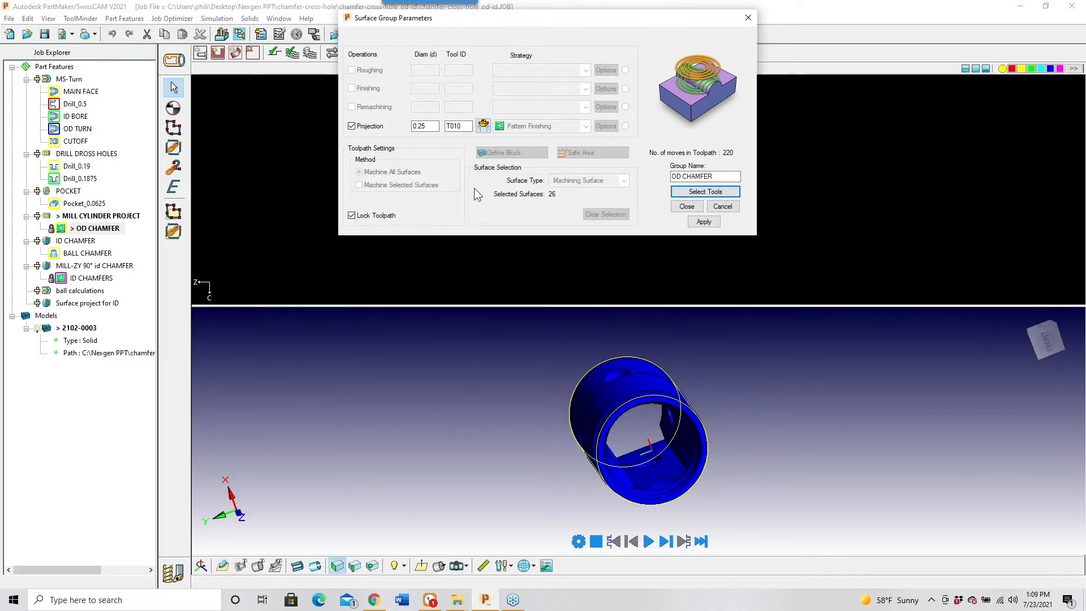
Unlock the OD CHAMFER toolpath and examine the thickness setting in its Pattern Finishing options
click(356, 218)
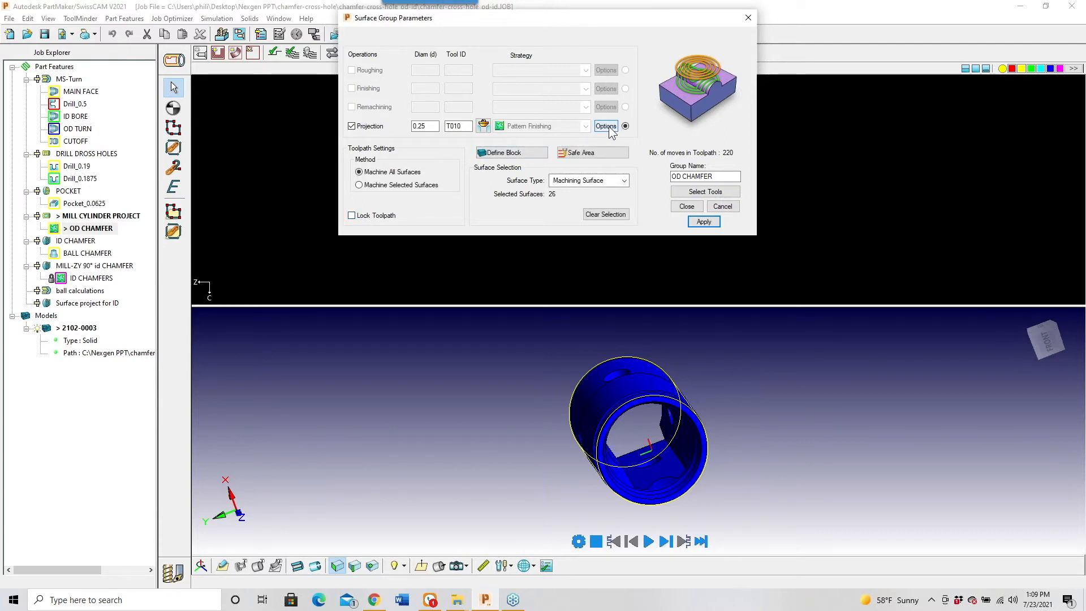
drag(621, 22, 347, 69)
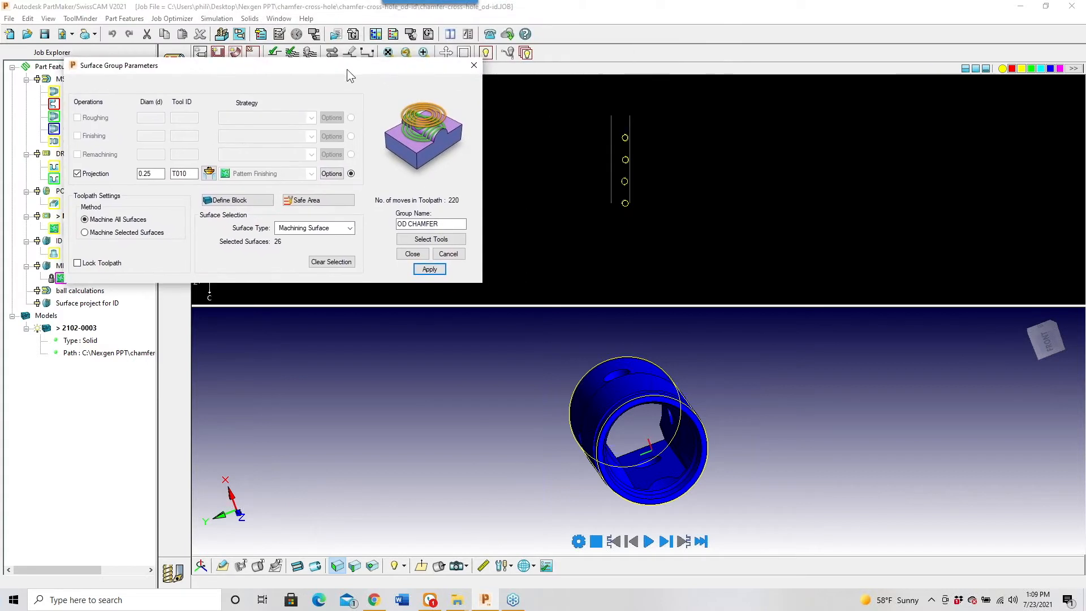
mouse_move(707, 379)
mouse_down()
mouse_move(730, 388)
mouse_move(725, 375)
mouse_up()
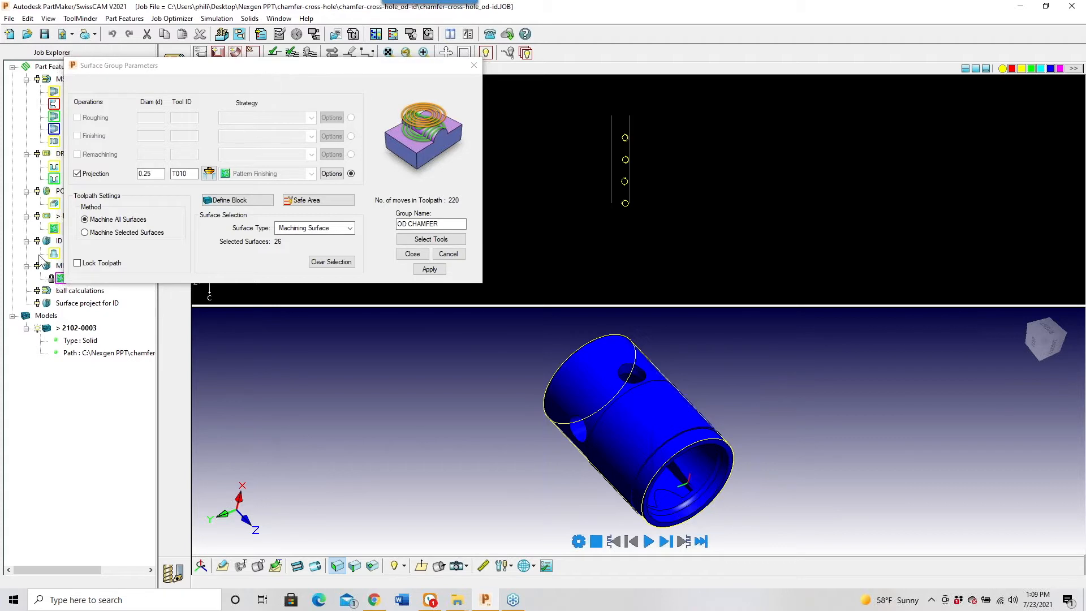
drag(246, 68, 341, 56)
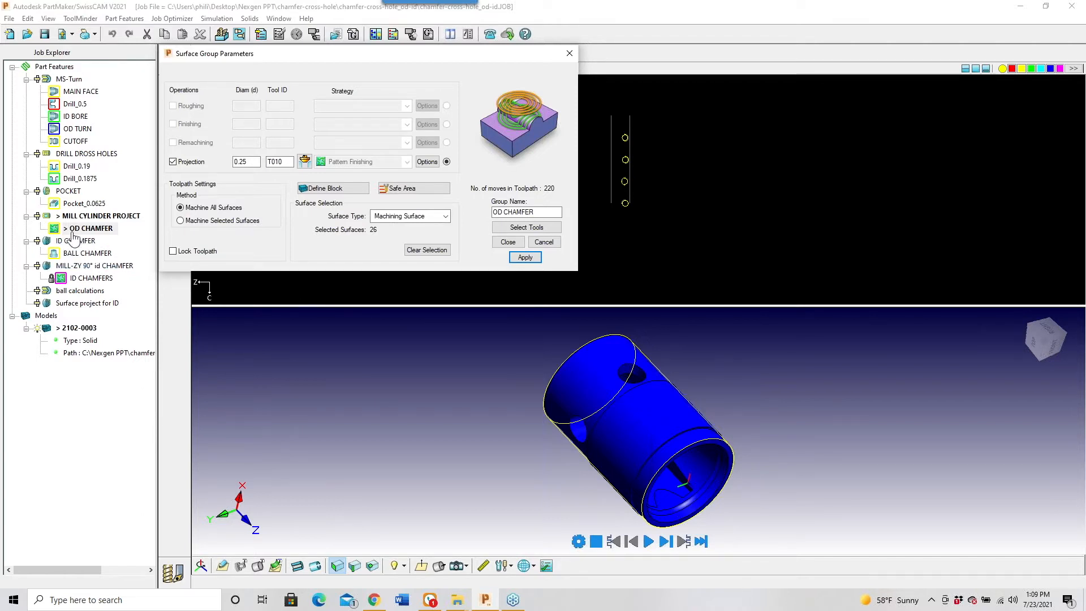
click(424, 162)
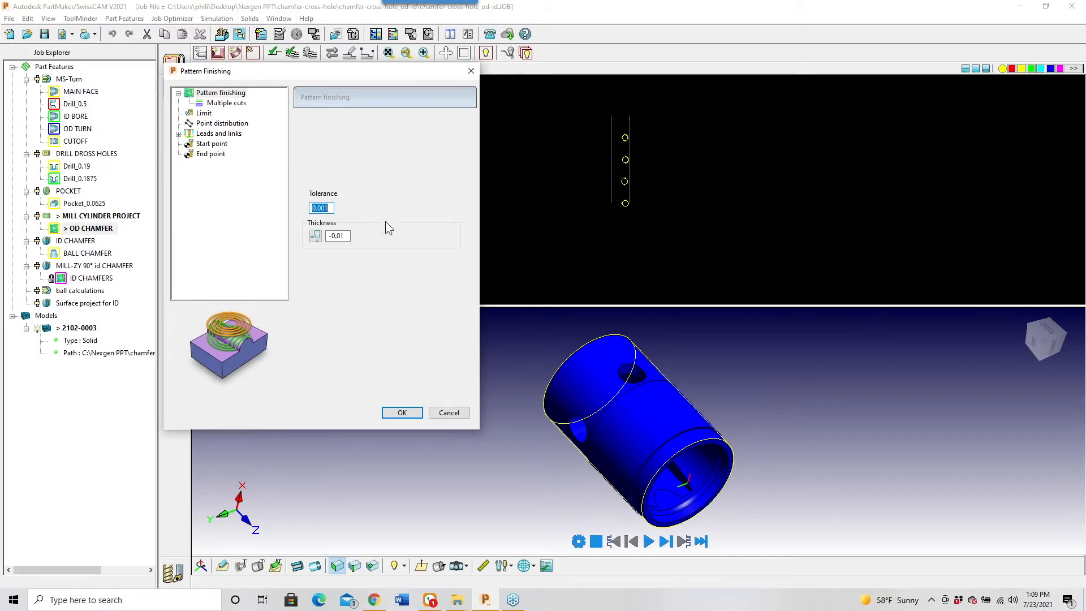
click(338, 235)
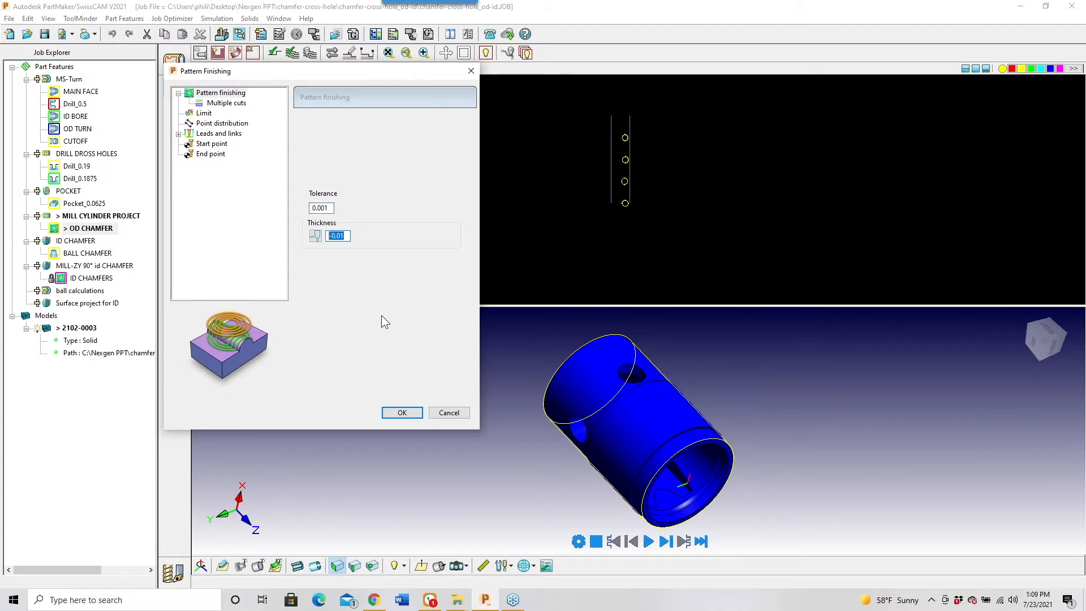
drag(348, 236, 301, 246)
click(346, 236)
Examine the parameters of the ID BORE turning group and the Drill_0.19 hole group, closing each without changes
double_click(72, 117)
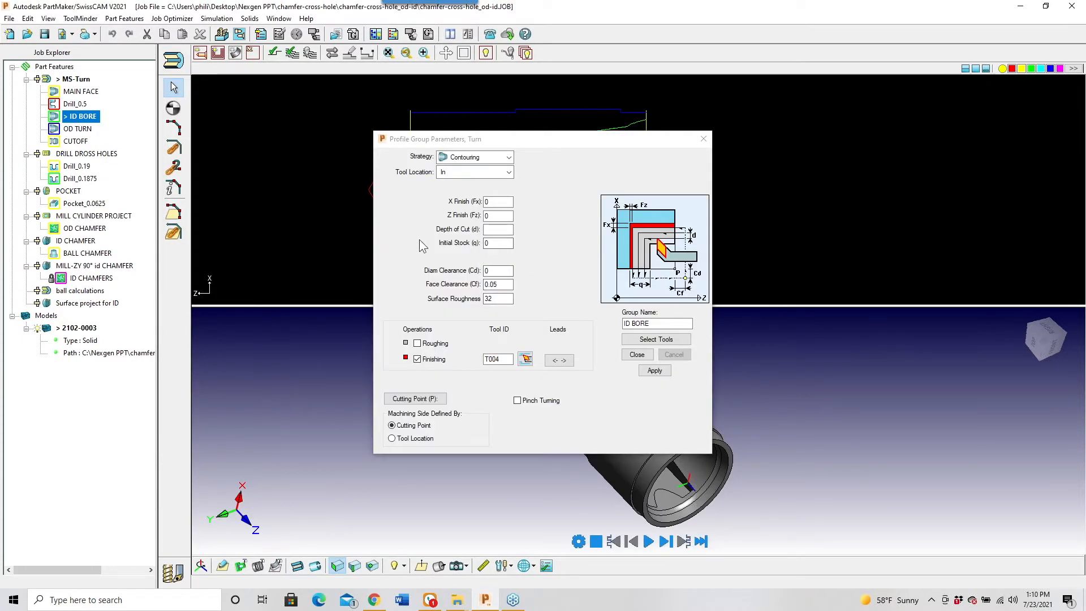
click(649, 356)
click(649, 356)
double_click(83, 166)
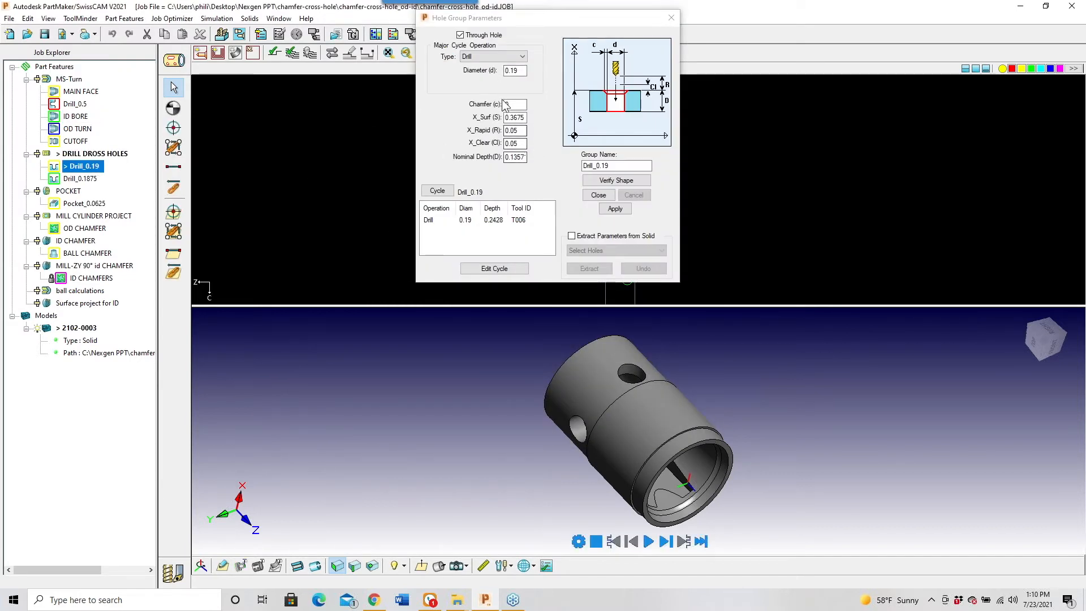
click(590, 195)
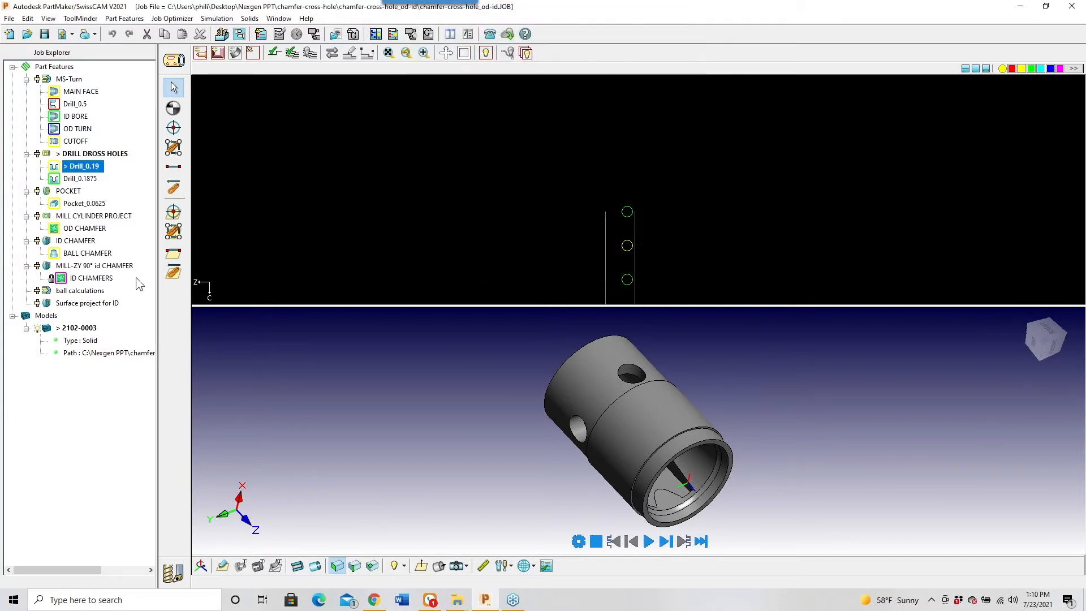
Unlock the OD CHAMFER toolpath, review its Pattern Finishing tolerance and thickness, and close the group parameters
double_click(84, 229)
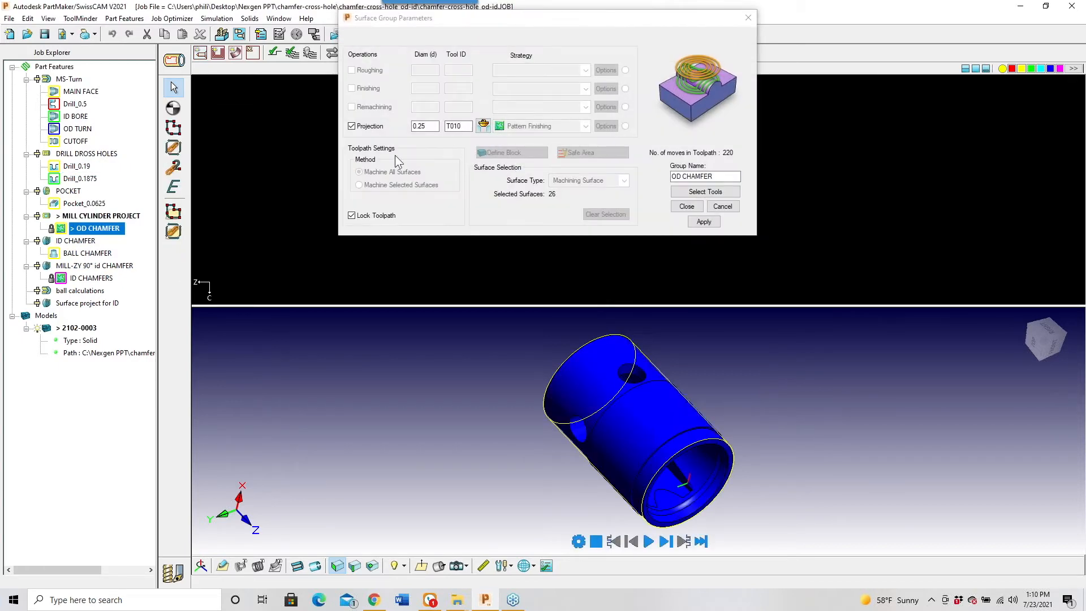
click(351, 215)
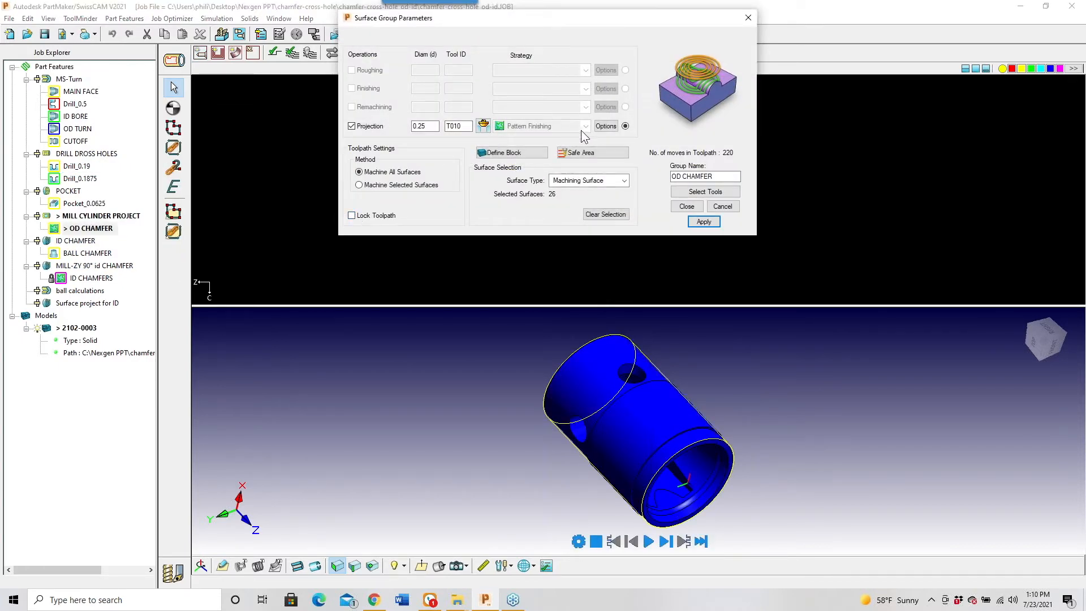
click(605, 126)
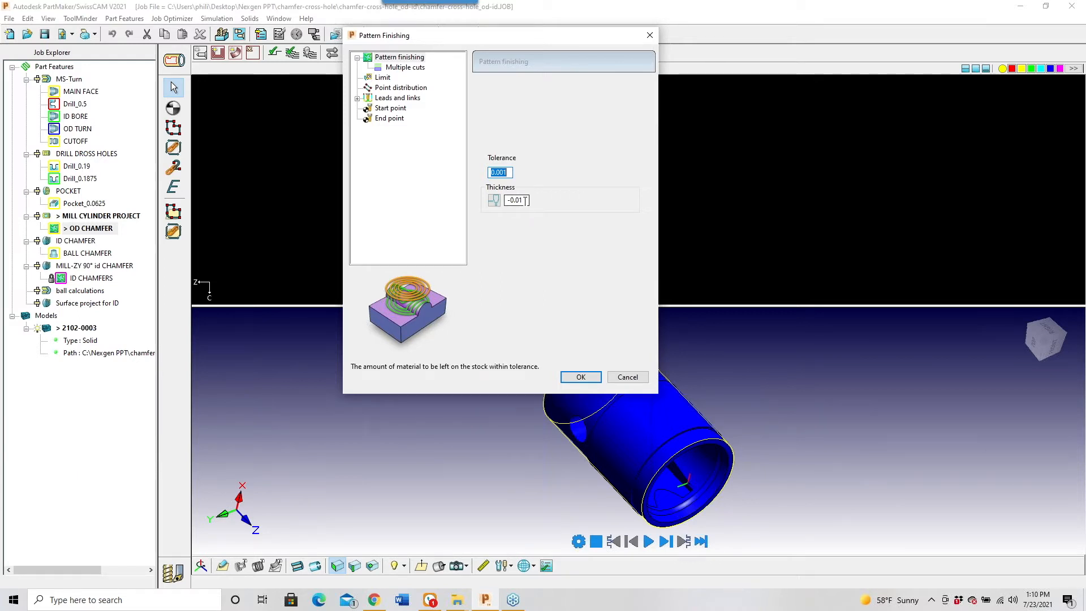
click(581, 377)
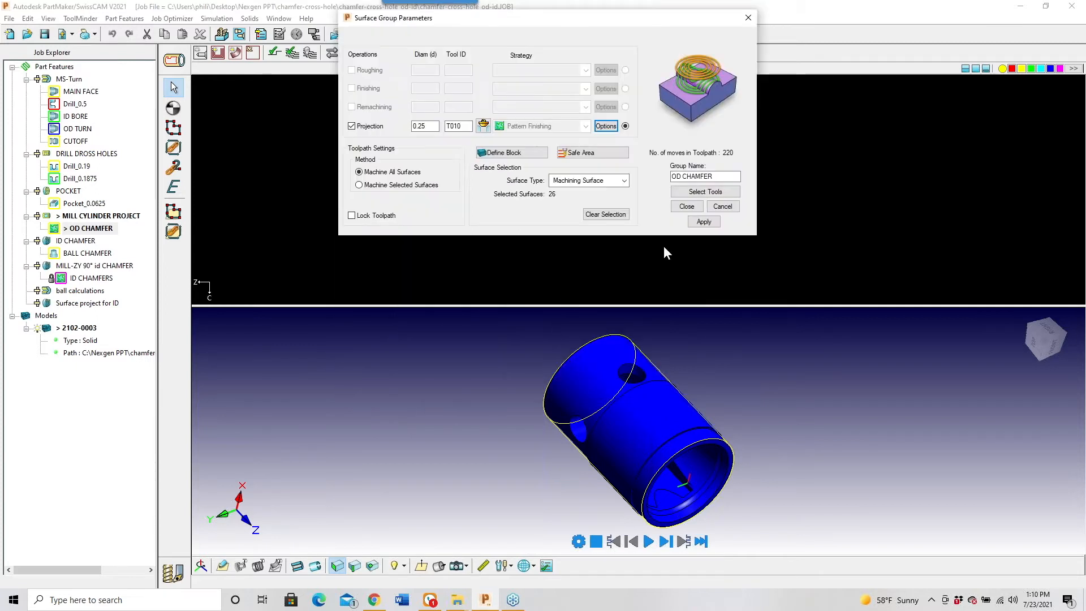
click(686, 206)
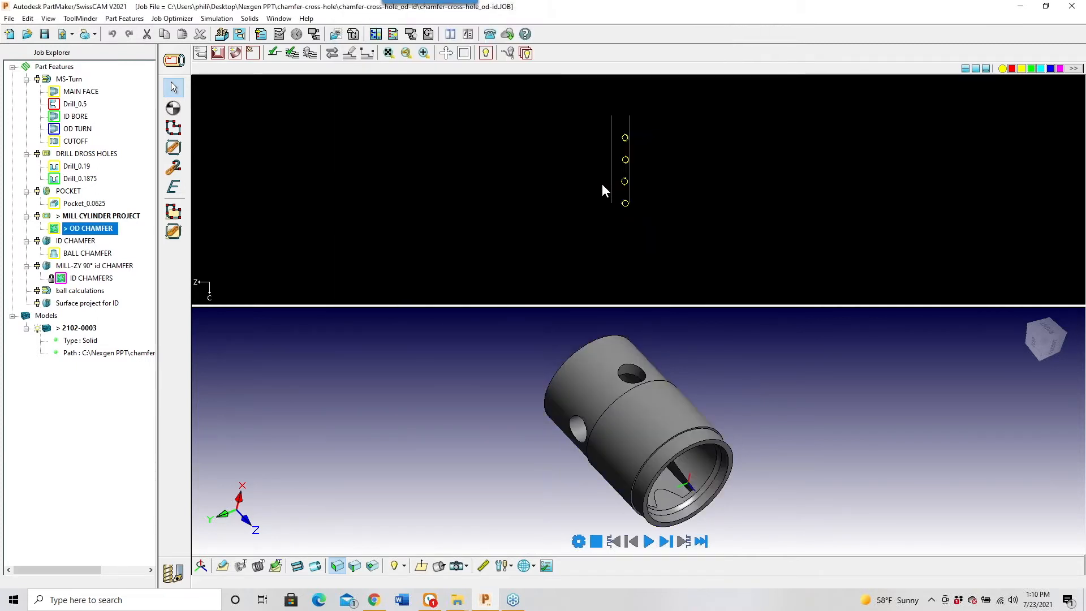
Delete the existing profiles on the four unwrapped cross-hole circles of the OD CHAMFER group
drag(578, 117, 667, 243)
key(Delete)
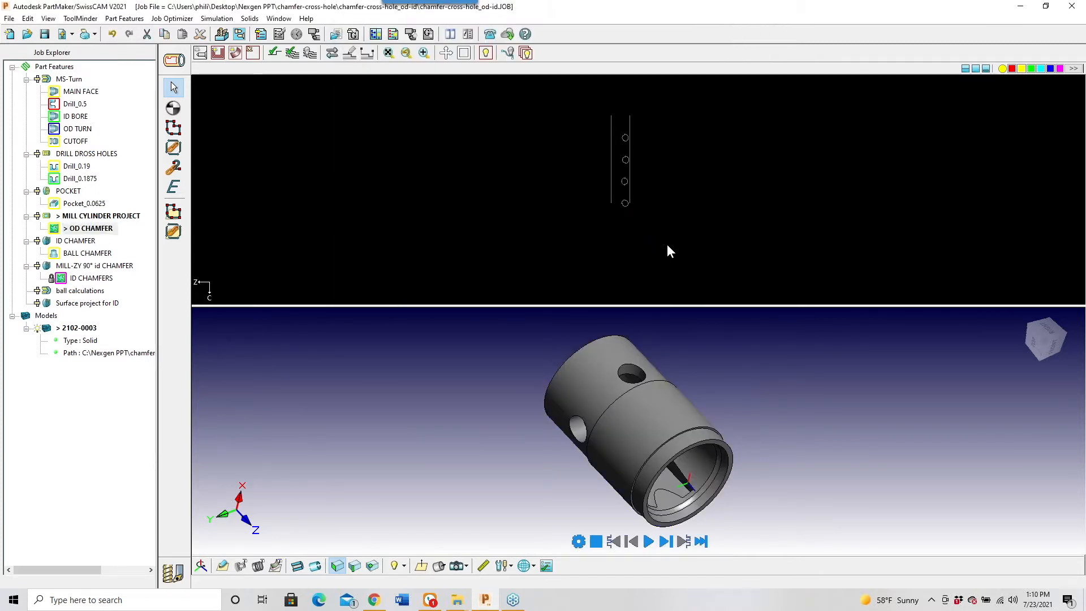
scroll(650, 211, up, 2)
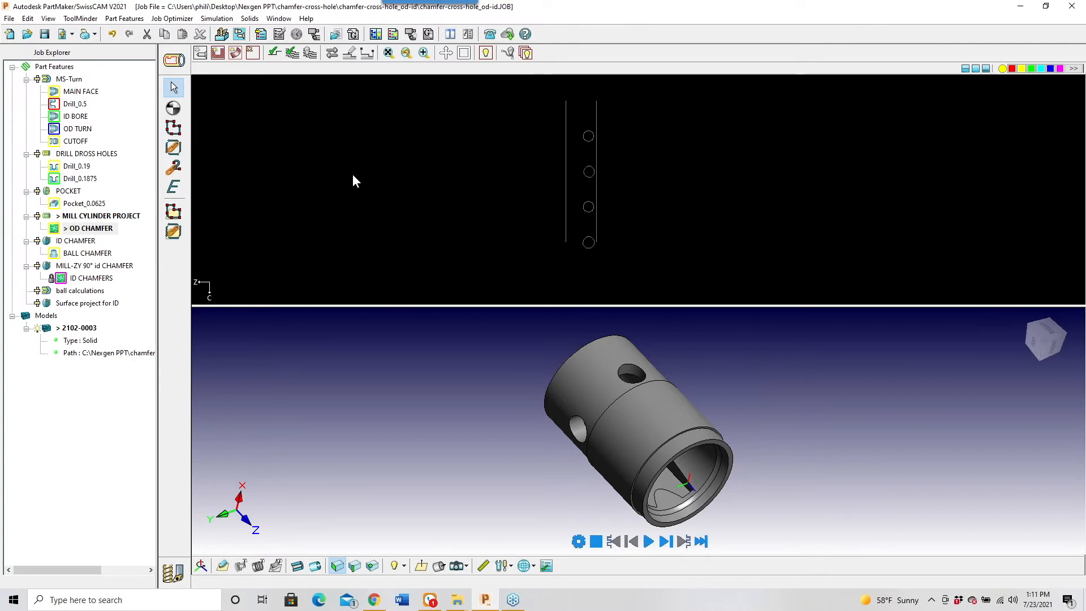
Chain the four unwrapped cross-hole circles individually as profiles in the OD CHAMFER group
click(174, 151)
click(590, 137)
click(173, 148)
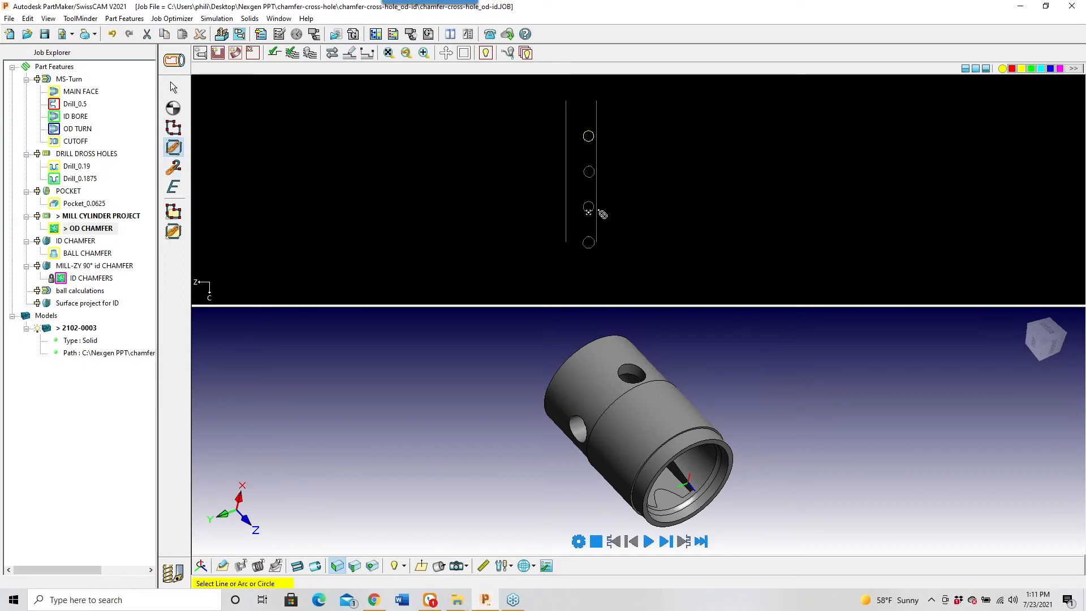
click(588, 178)
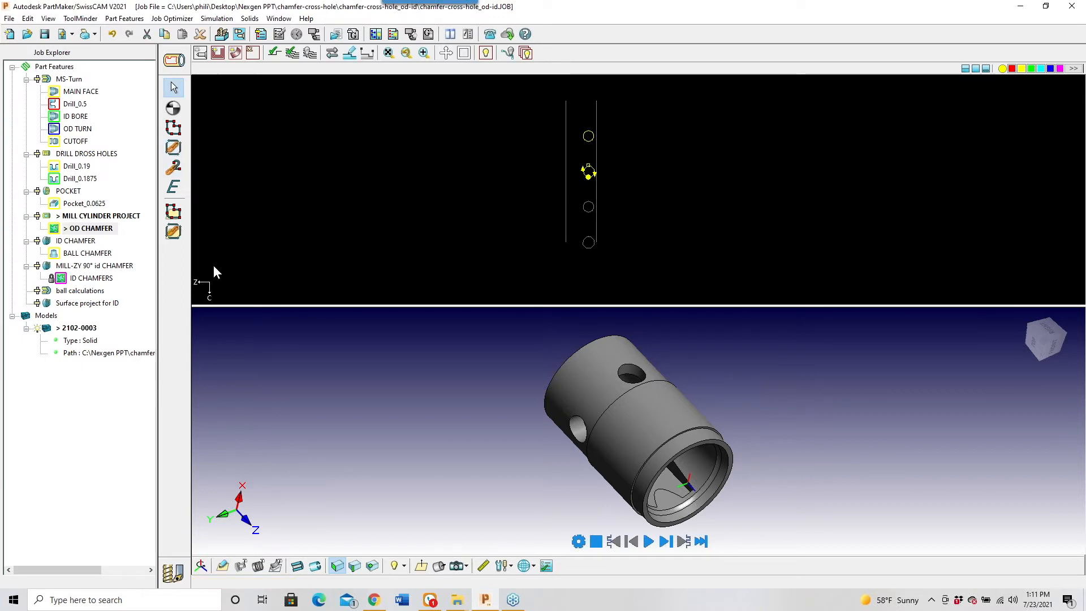
click(173, 149)
click(588, 208)
click(173, 148)
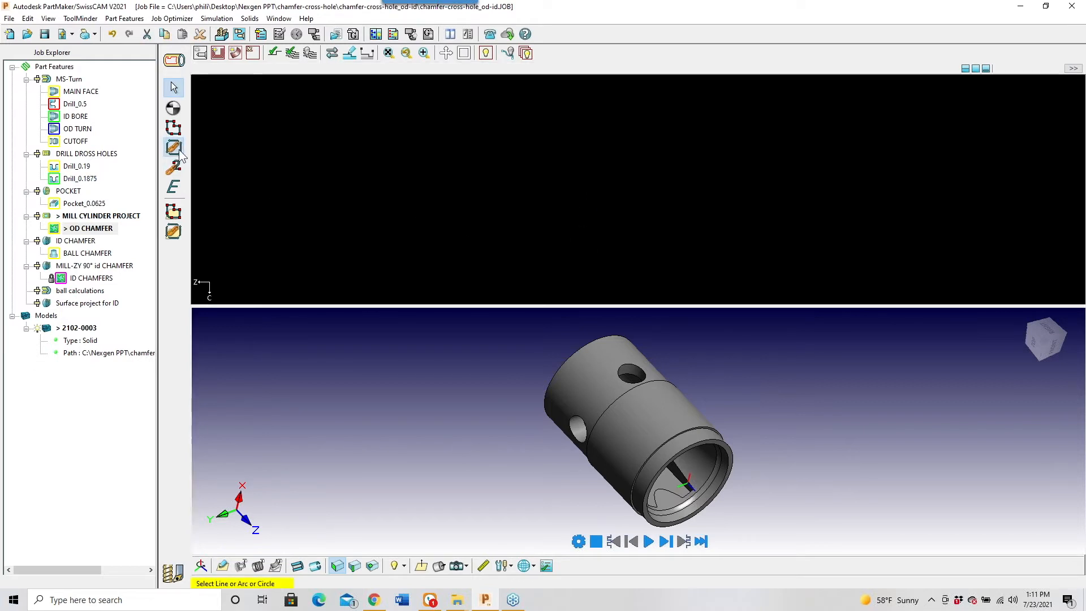
click(598, 250)
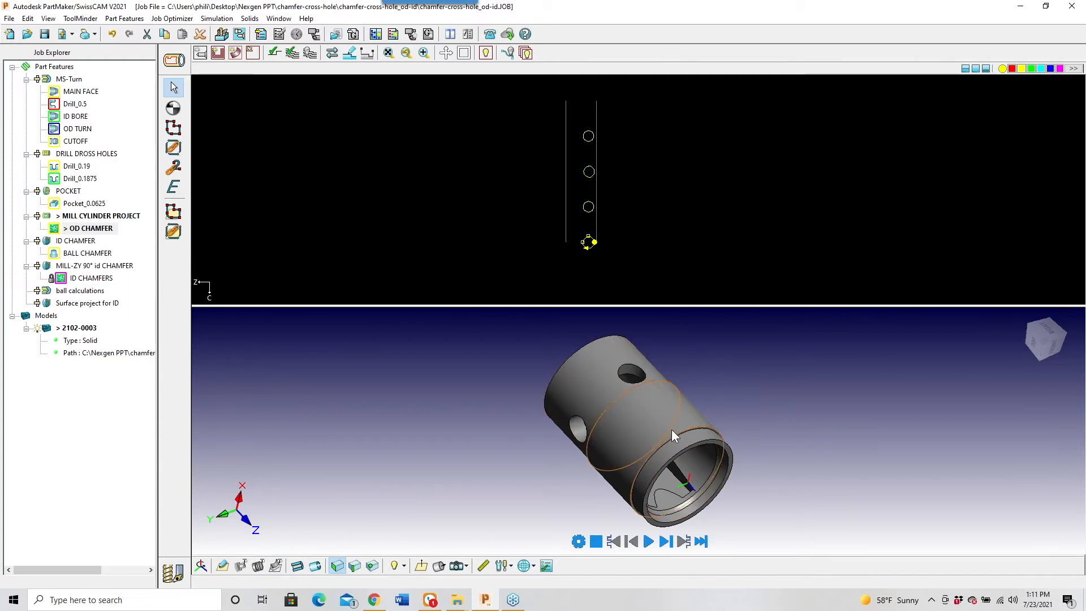
Turn off Stock Motion Verification and set the Verification Delay to 5 in the solids verification options
middle_drag(671, 429, 793, 412)
click(578, 541)
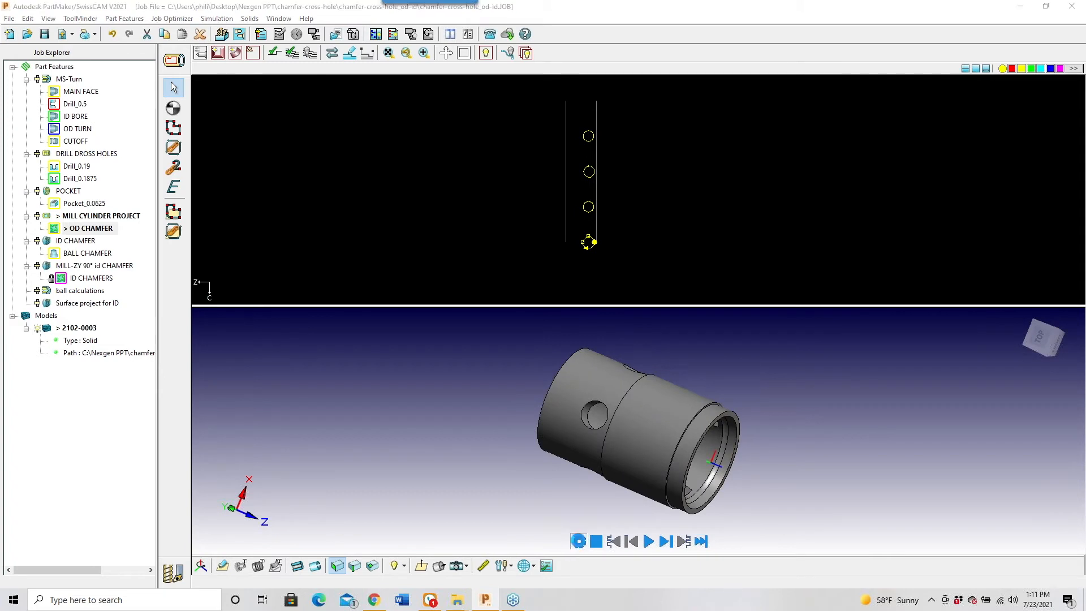
click(485, 297)
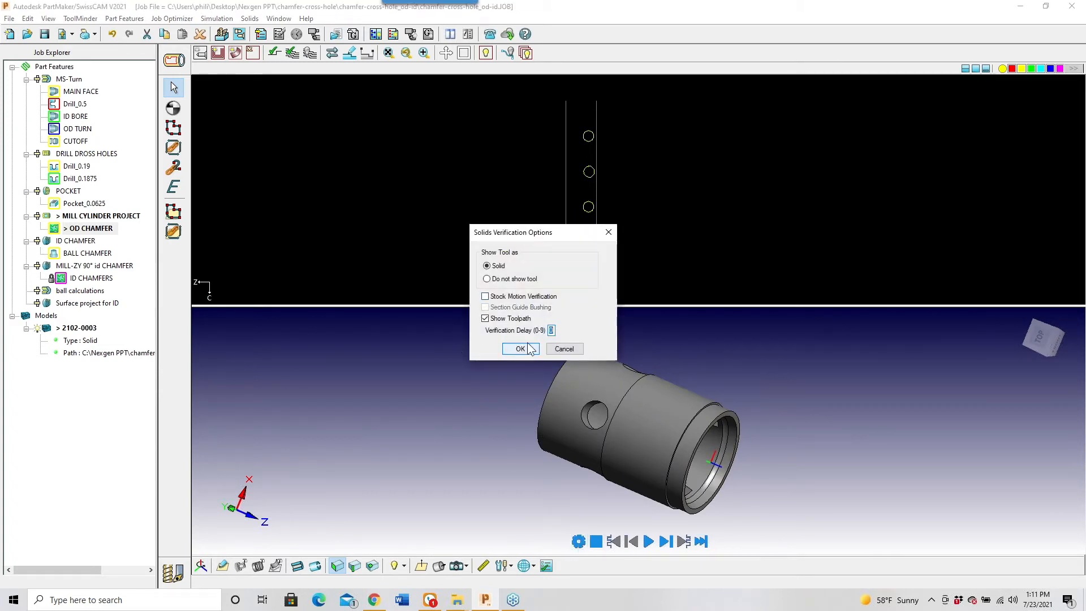
text(5)
click(519, 349)
Simulate the OD chamfer toolpath on the solid model and examine the tool motion around the cross holes
drag(646, 402, 677, 567)
click(648, 543)
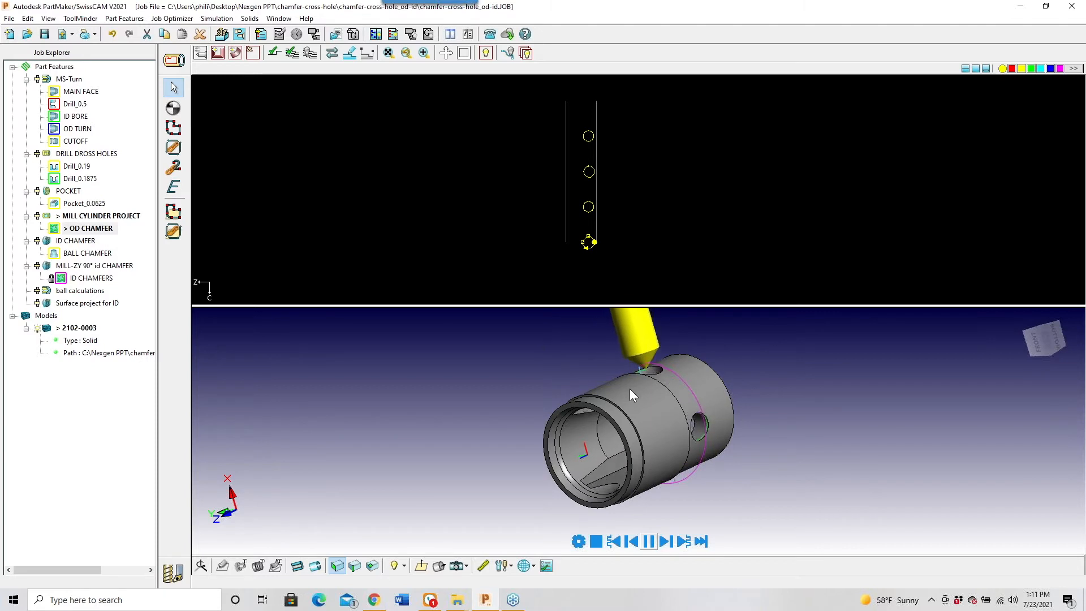
mouse_move(640, 392)
middle_down()
mouse_move(690, 418)
mouse_move(761, 408)
mouse_move(785, 467)
mouse_move(733, 511)
mouse_move(669, 459)
mouse_move(755, 449)
middle_up()
middle_drag(607, 412, 877, 366)
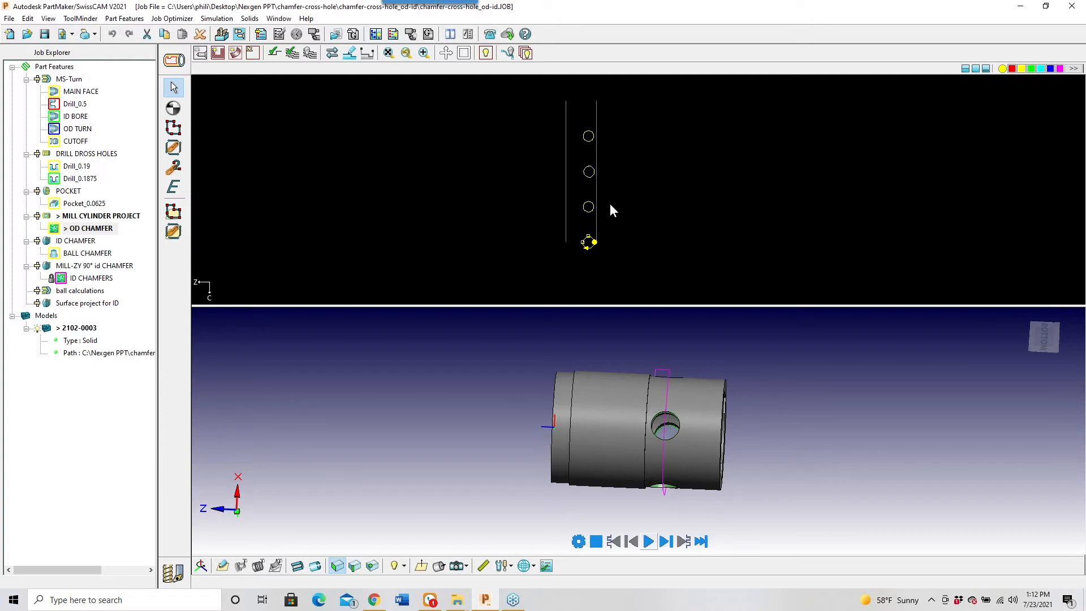
Examine the toolpath and the inner edges of the cross holes, highlighting the curved inner face around one hole
click(421, 565)
scroll(771, 368, up, 3)
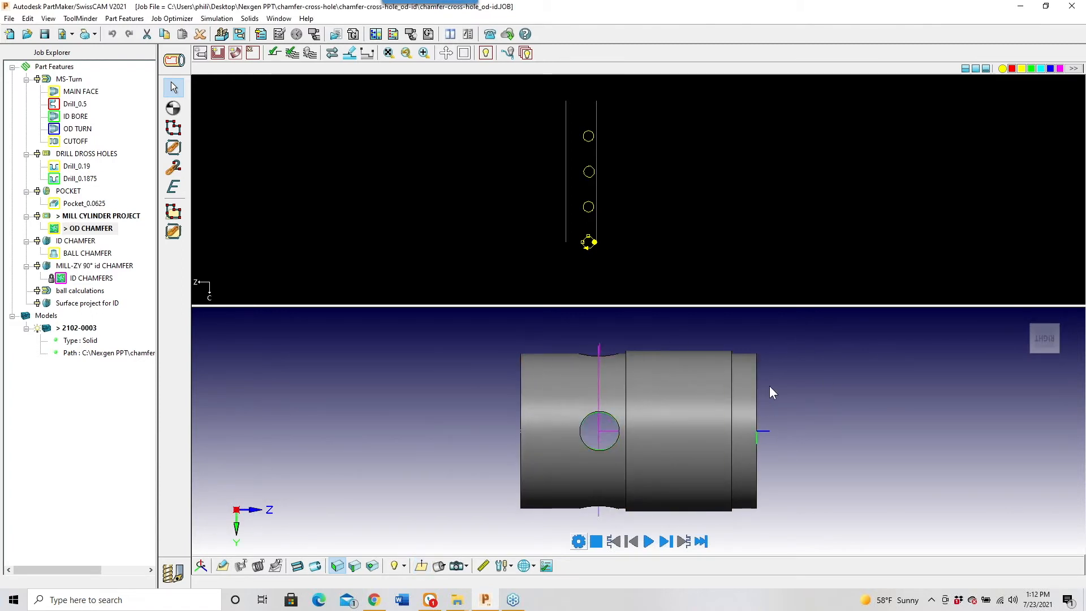
middle_drag(918, 428, 711, 456)
middle_drag(576, 428, 586, 379)
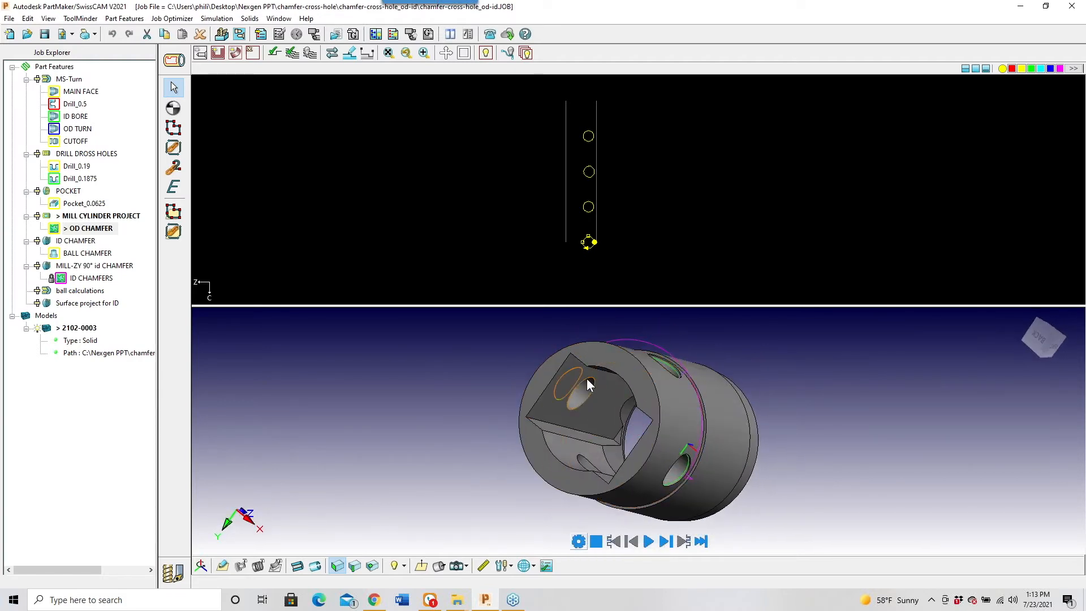
middle_drag(580, 435, 717, 491)
scroll(677, 442, up, 2)
middle_drag(677, 442, 567, 522)
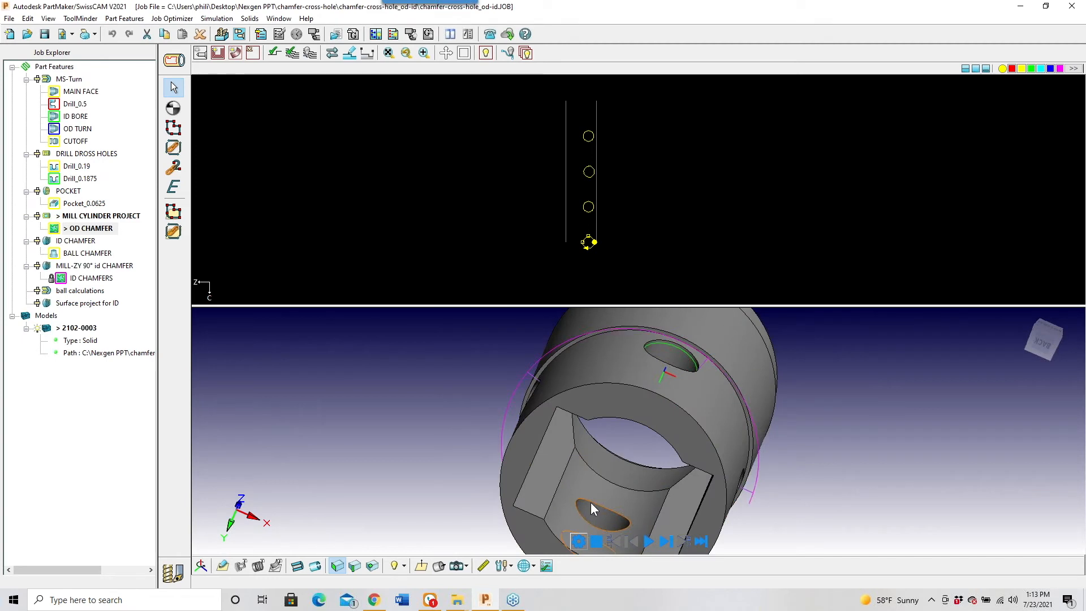
click(590, 508)
click(569, 516)
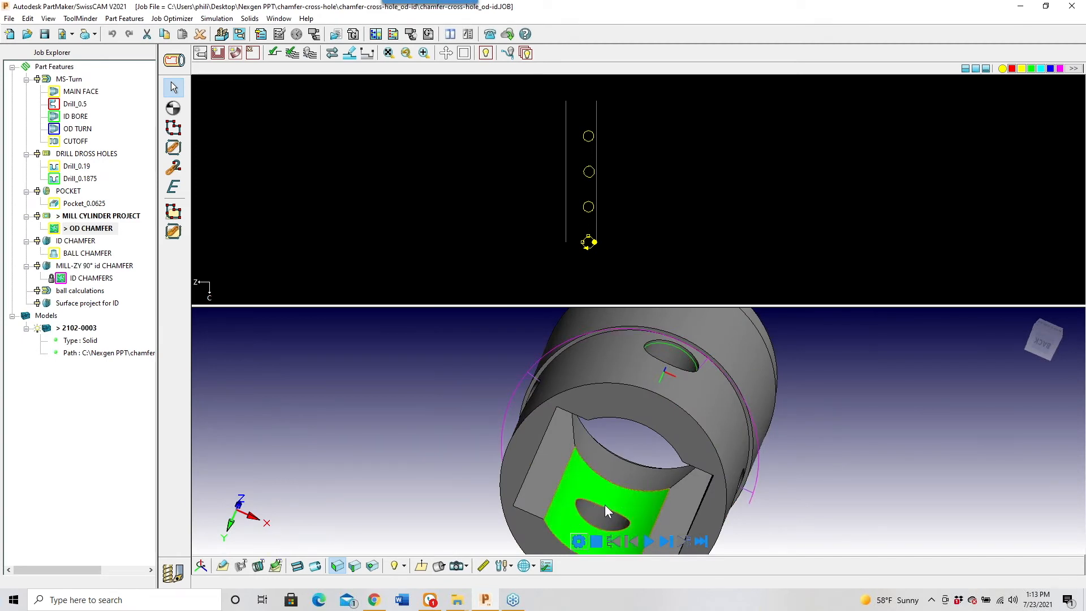
click(419, 567)
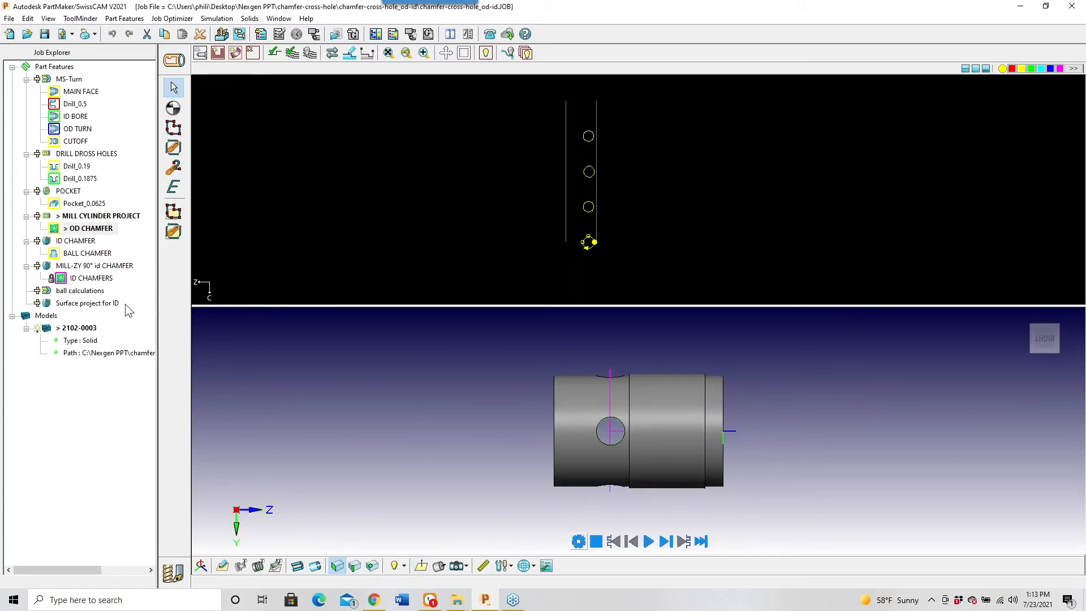
Review the ball calculations drawing, and compare the BALL CHAMFER profile with the cross holes on the solid
click(91, 291)
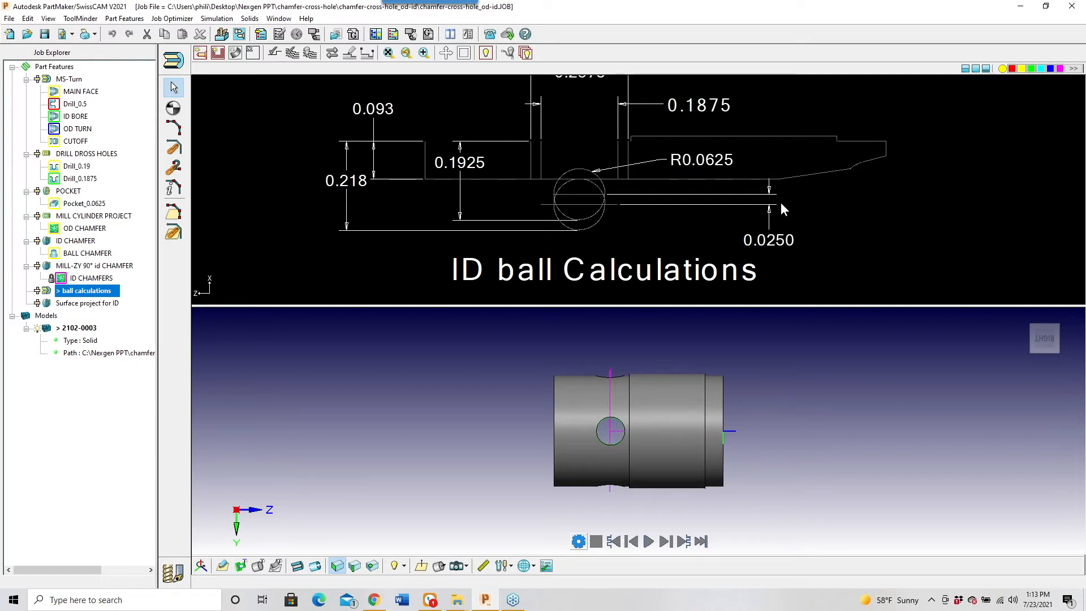
click(82, 254)
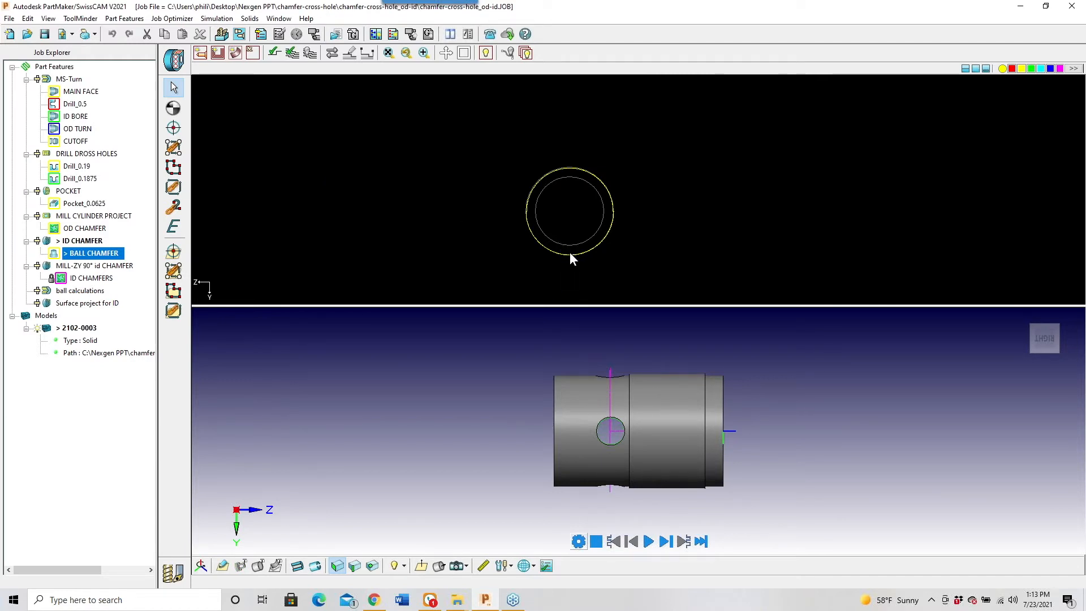
drag(664, 337, 762, 329)
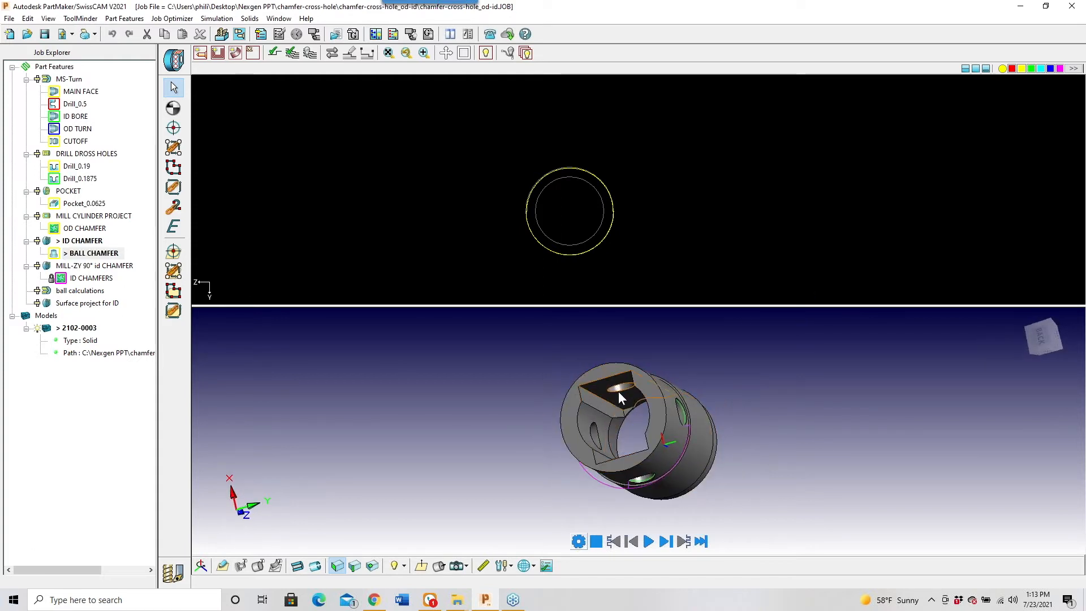
drag(619, 391, 661, 362)
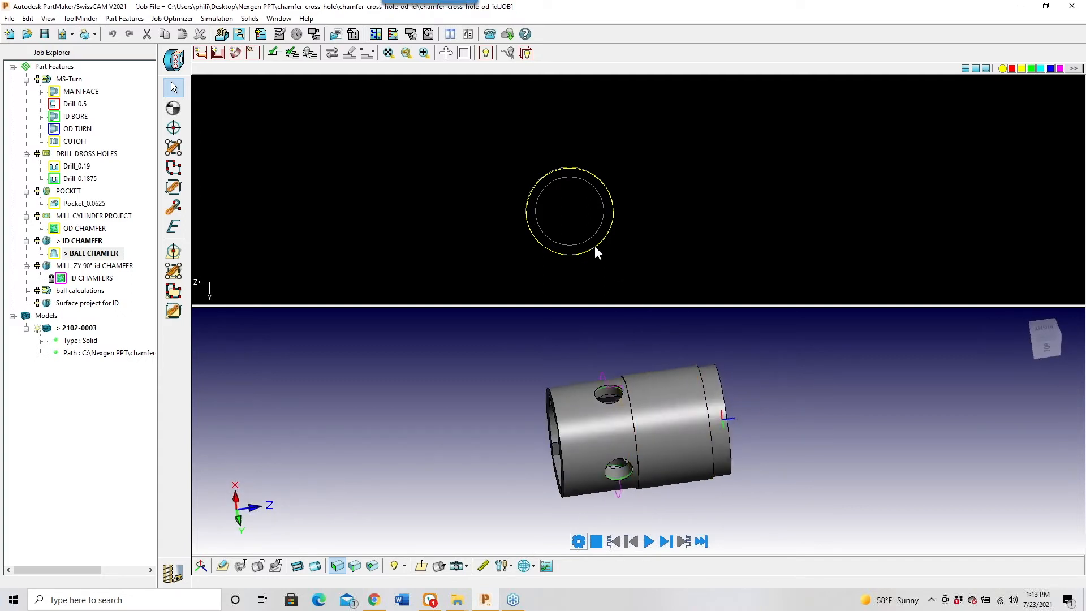
drag(641, 413, 608, 386)
click(591, 400)
scroll(782, 416, up, 4)
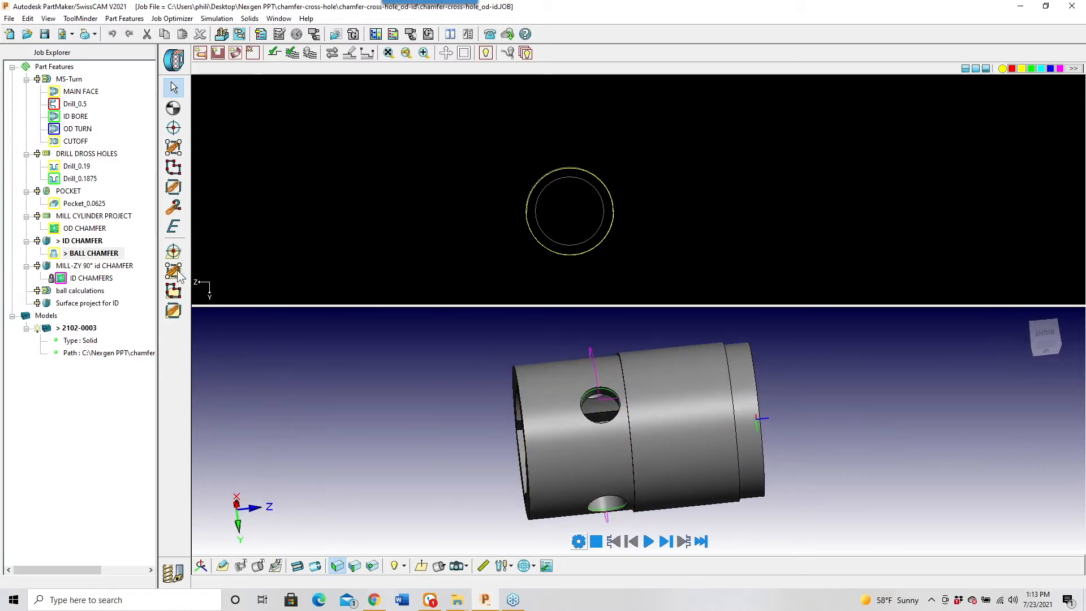
Open the BALL CHAMFER group parameters and inspect the diameter and shank size of roughing tool T011
click(73, 254)
double_click(74, 257)
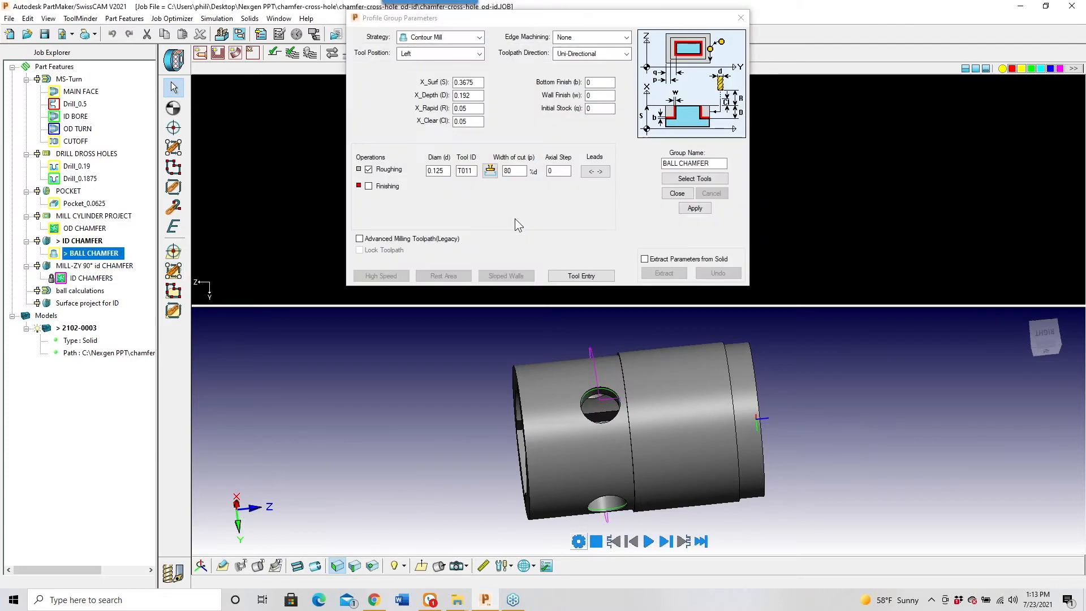
click(503, 217)
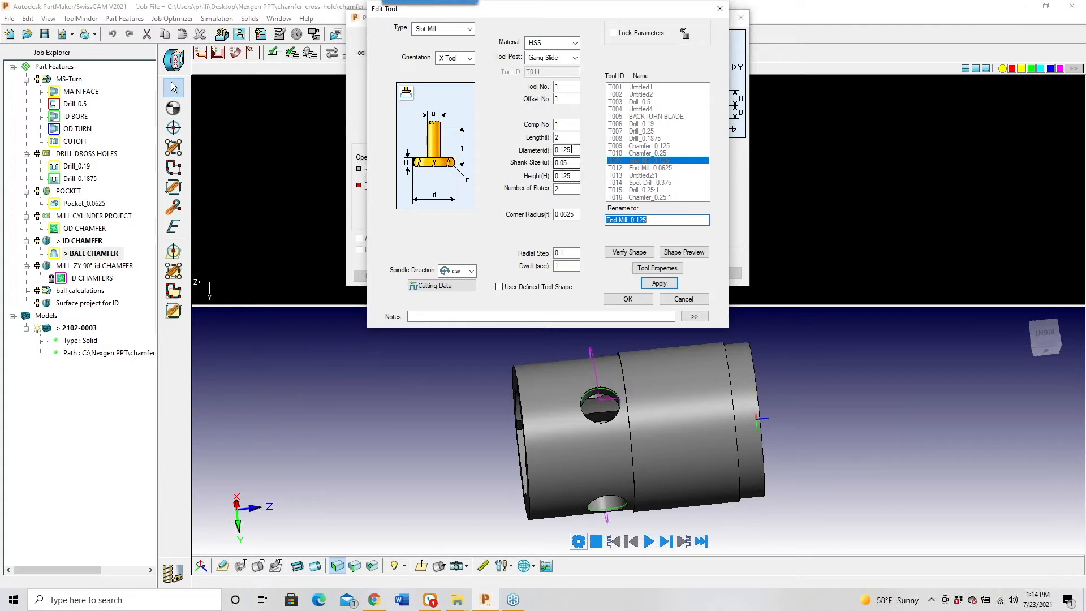
drag(572, 163, 547, 170)
click(568, 163)
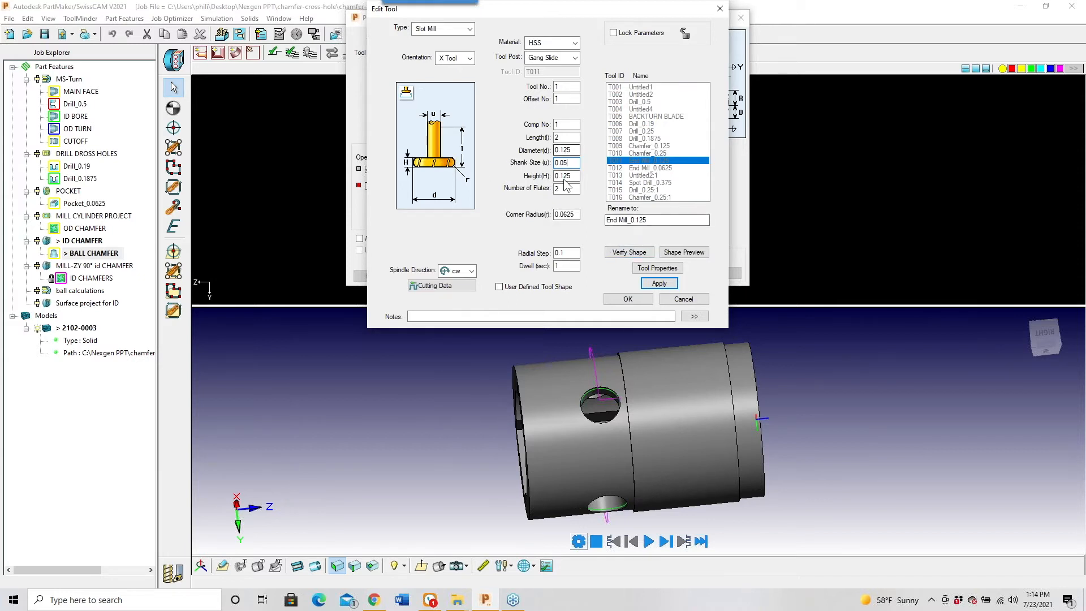
Preview the shape of slot mill T011, inspect its ball end up close, and close the tool definition
click(684, 251)
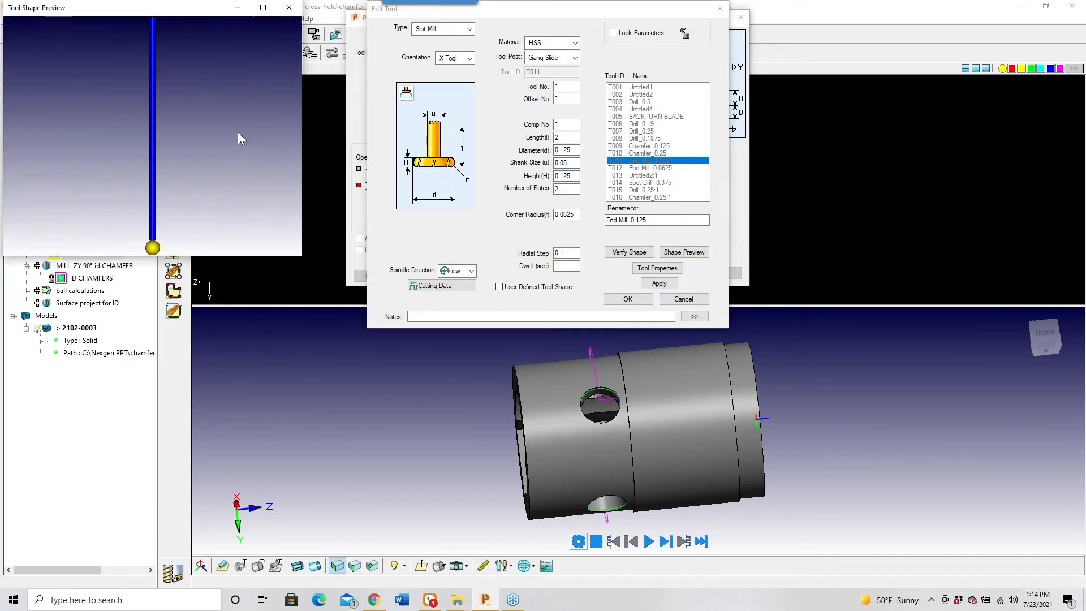
shift+middle_drag(221, 175, 191, 184)
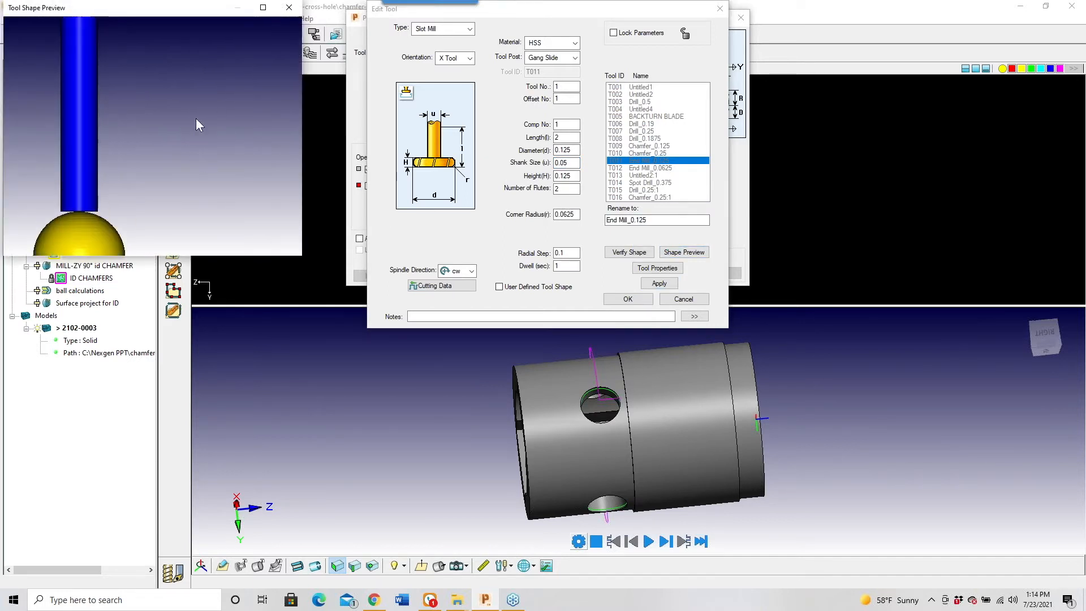
shift+middle_drag(196, 118, 237, 29)
scroll(255, 39, up, 1)
scroll(208, 114, down, 5)
scroll(208, 114, up, 2)
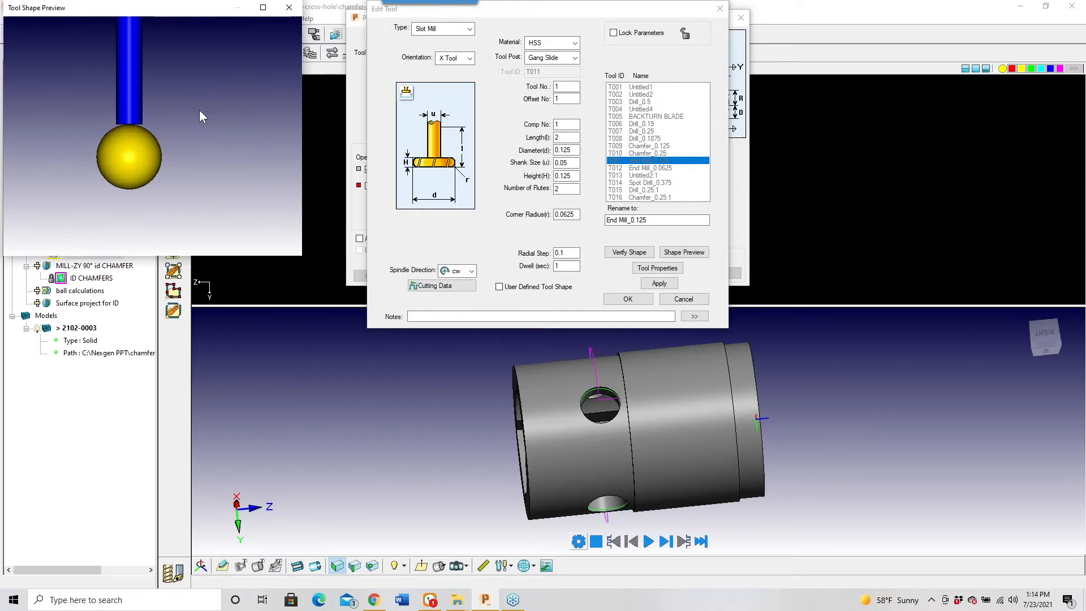
click(289, 7)
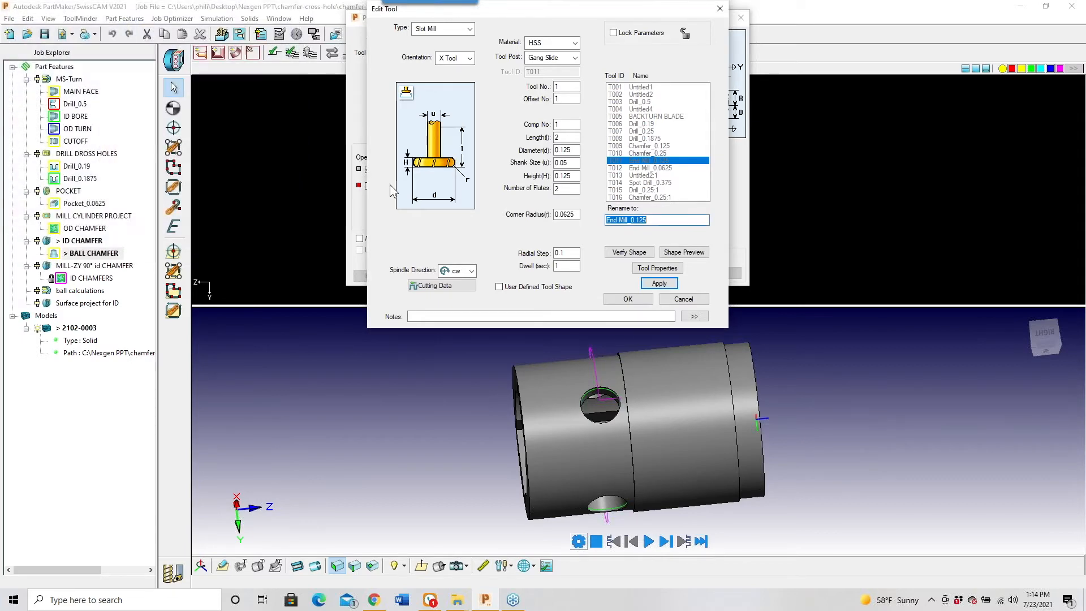
click(652, 285)
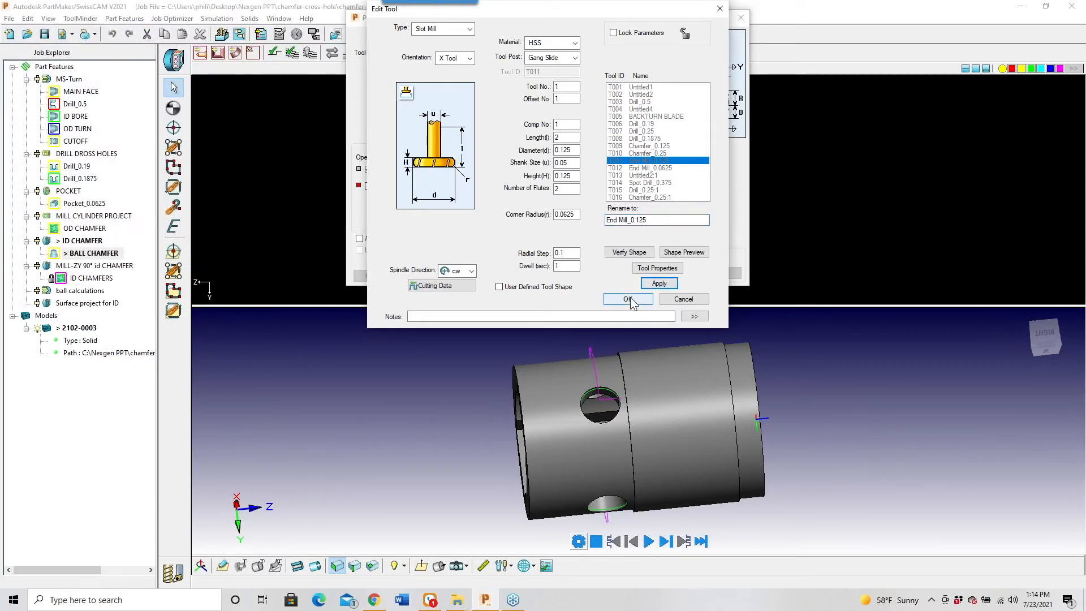
click(627, 299)
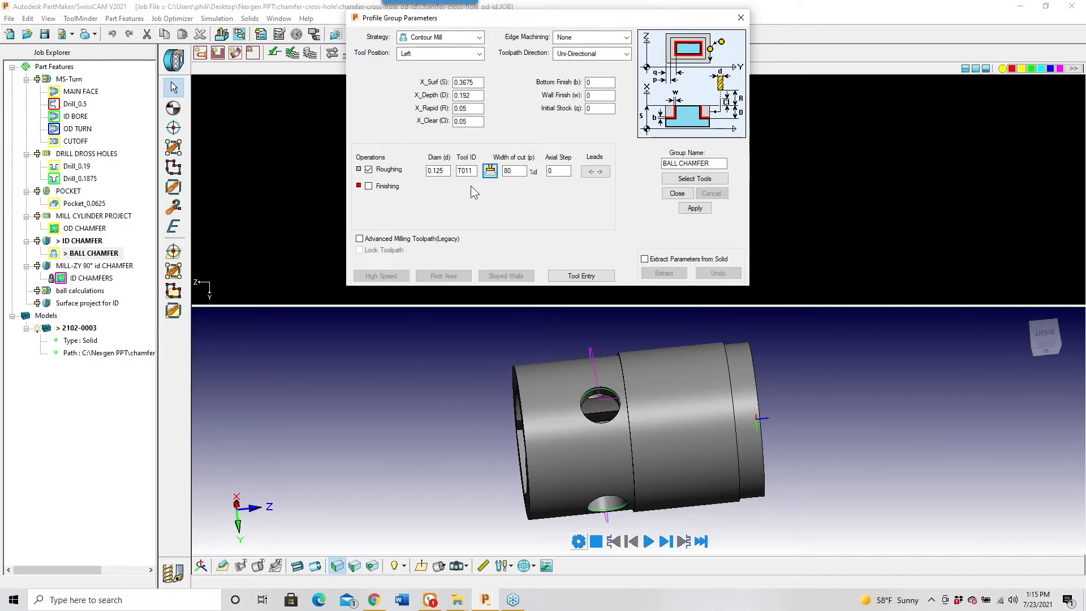
Recheck the shape preview of tool T011, and close the tool and BALL CHAMFER group parameters with their values kept
click(490, 170)
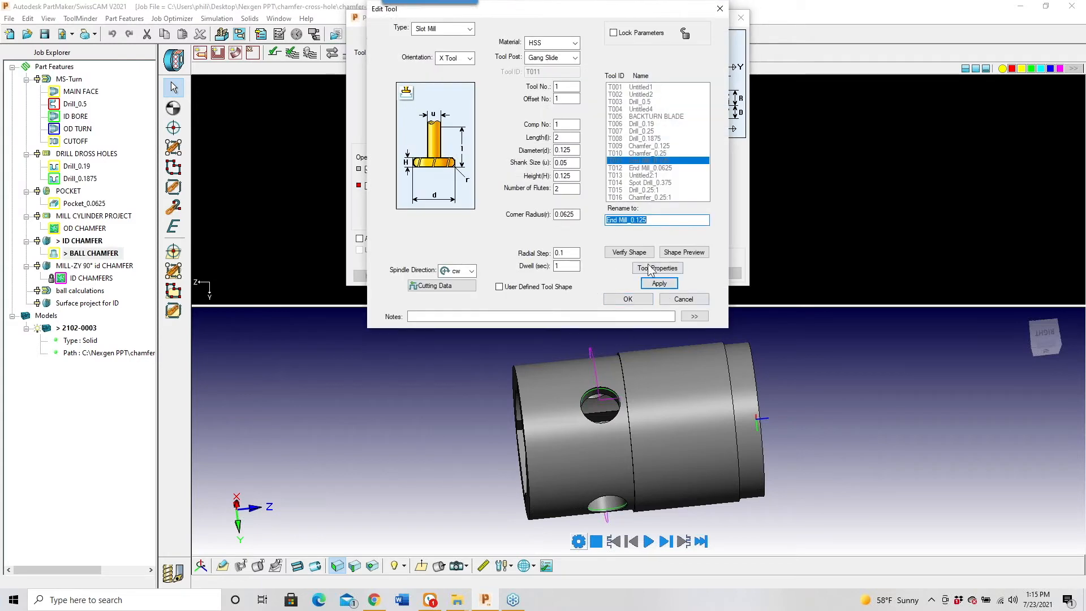
click(684, 252)
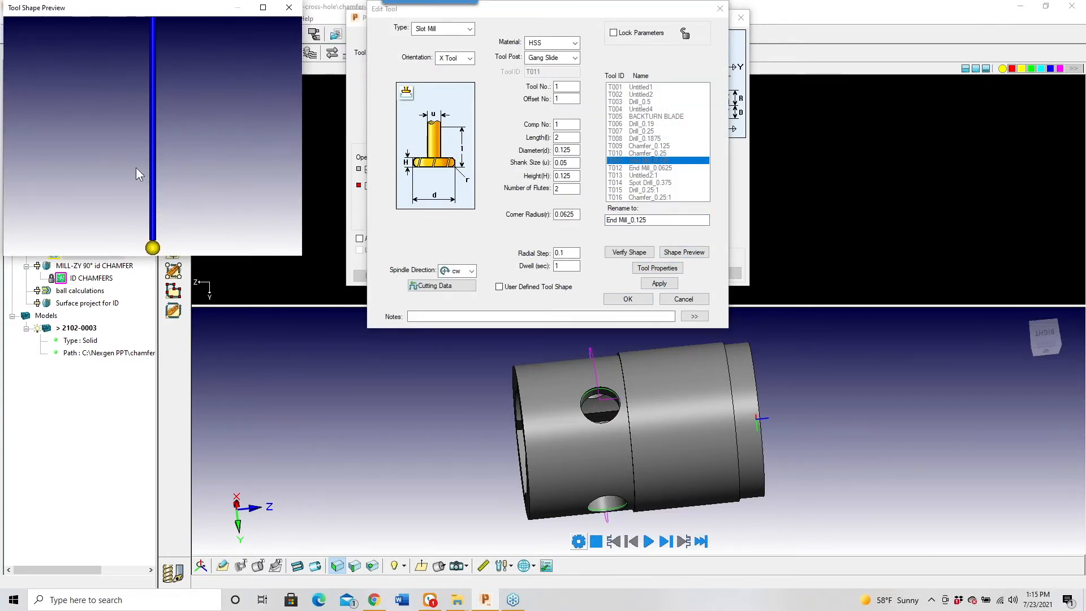
middle_drag(136, 167, 141, 103)
scroll(126, 151, up, 6)
scroll(126, 151, up, 3)
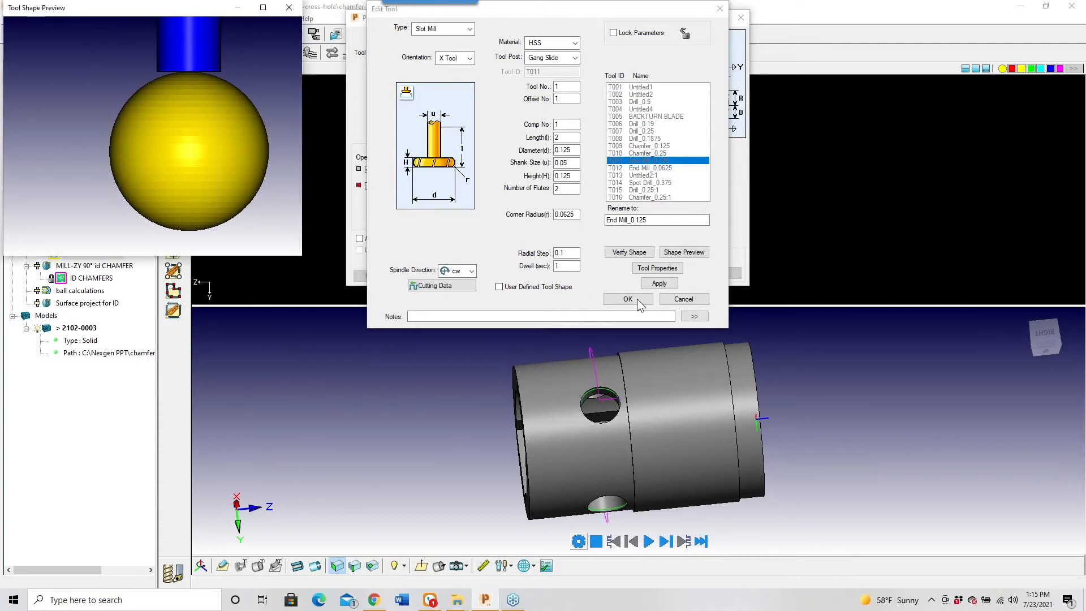
click(289, 7)
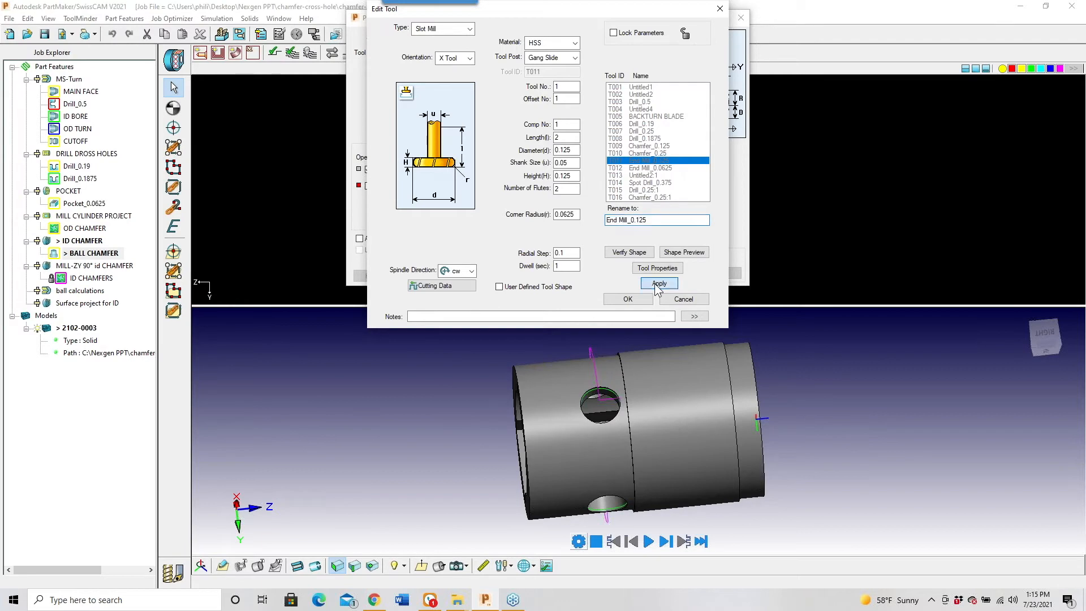
click(629, 299)
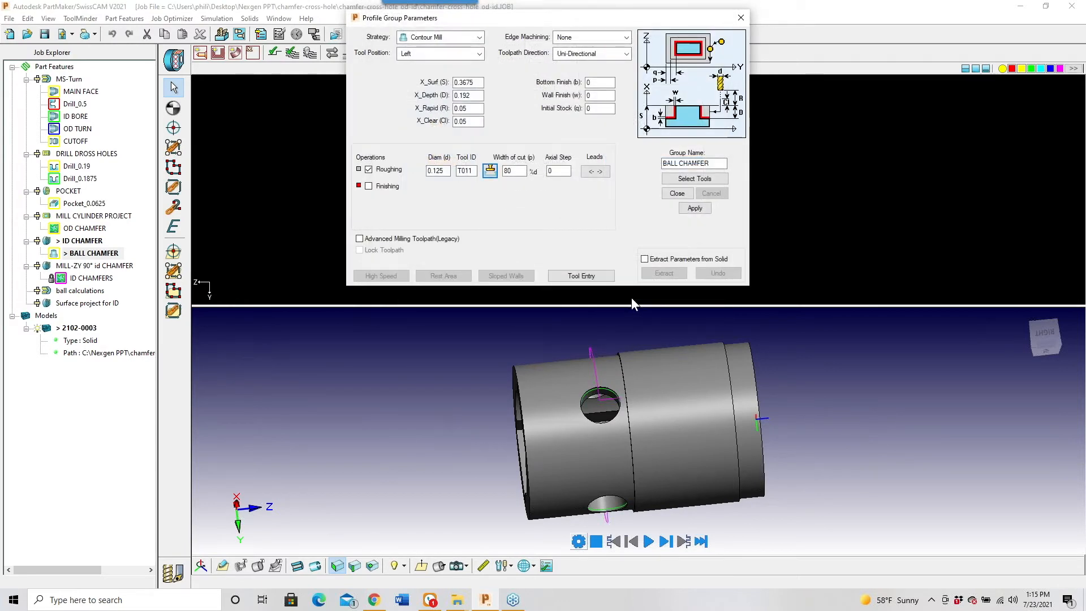
click(694, 208)
click(677, 193)
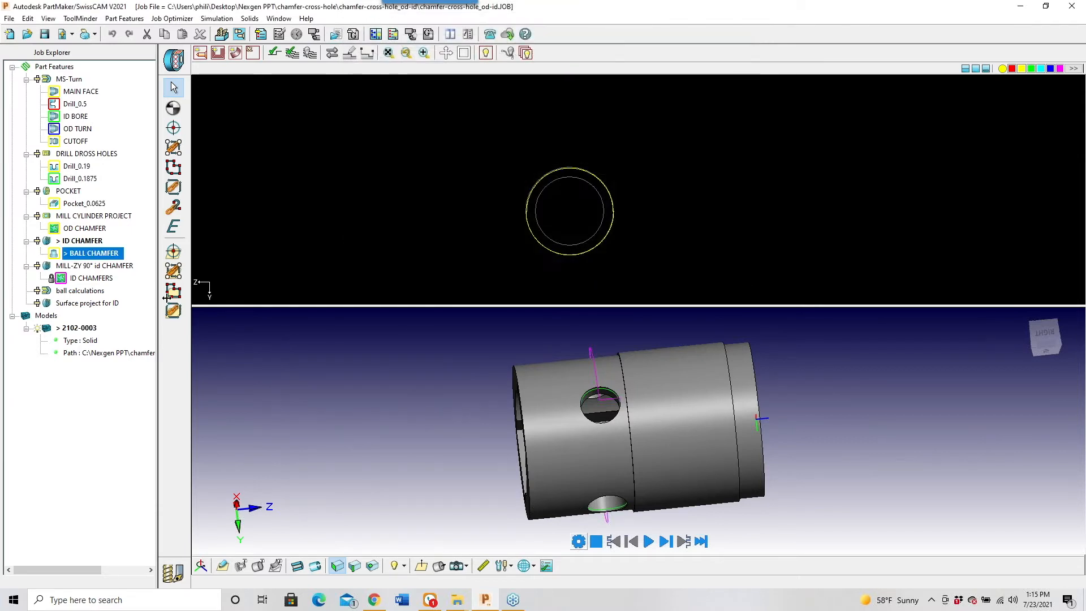
Check the ID CHAMFER face setup, and inspect the radius and centre of the inner and outer circles in its drawing
double_click(48, 242)
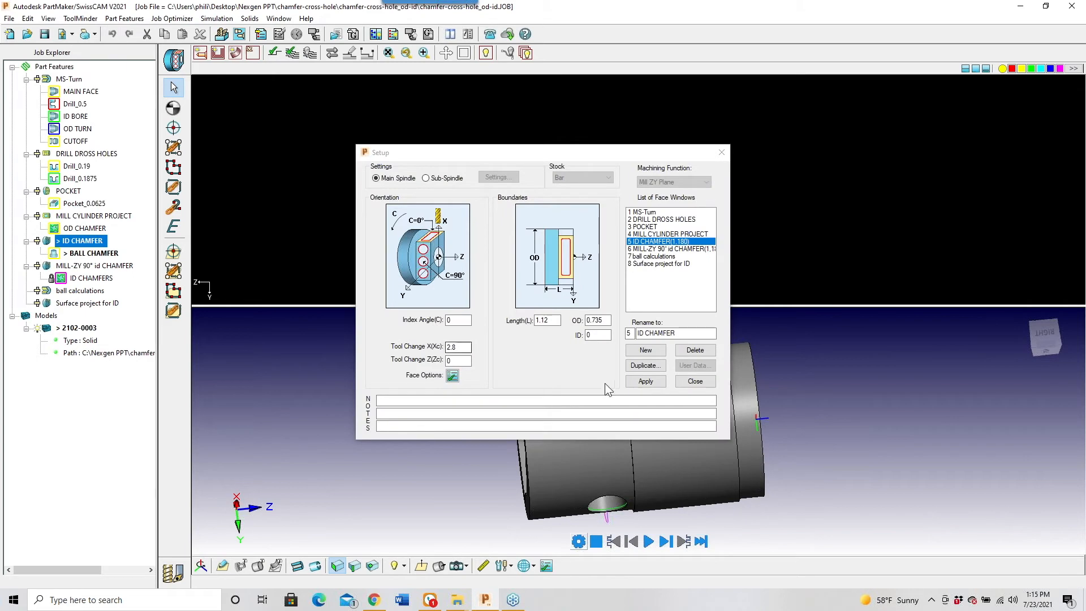
click(695, 381)
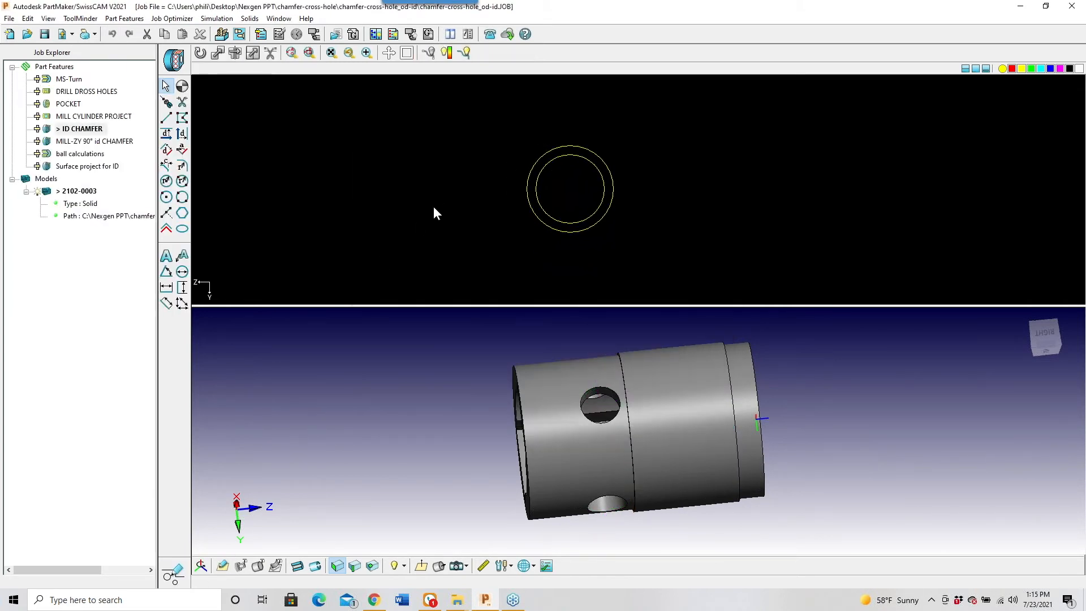
double_click(585, 199)
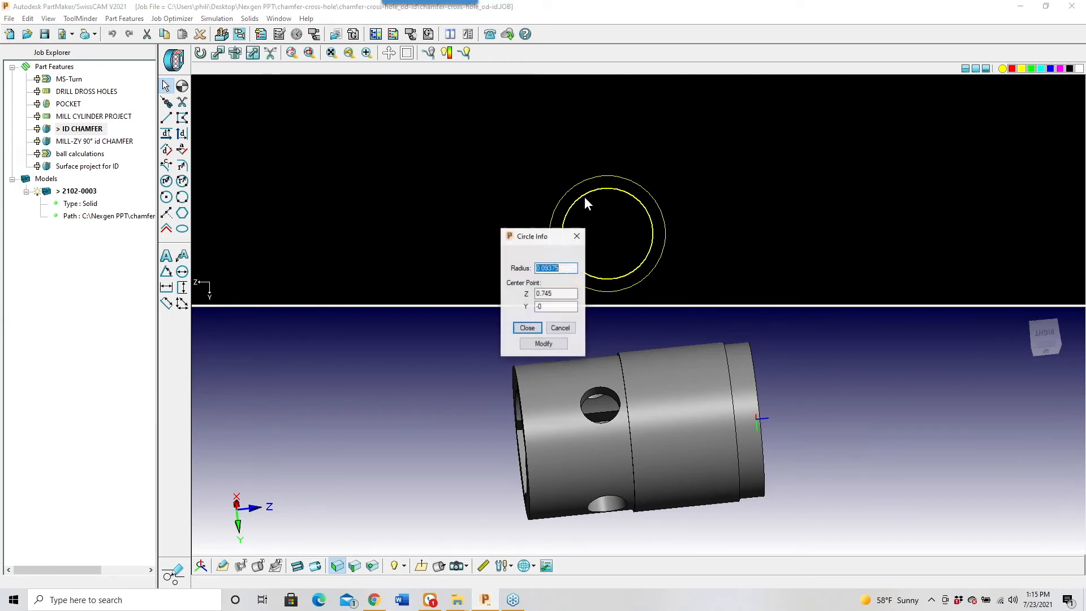
click(576, 236)
click(554, 202)
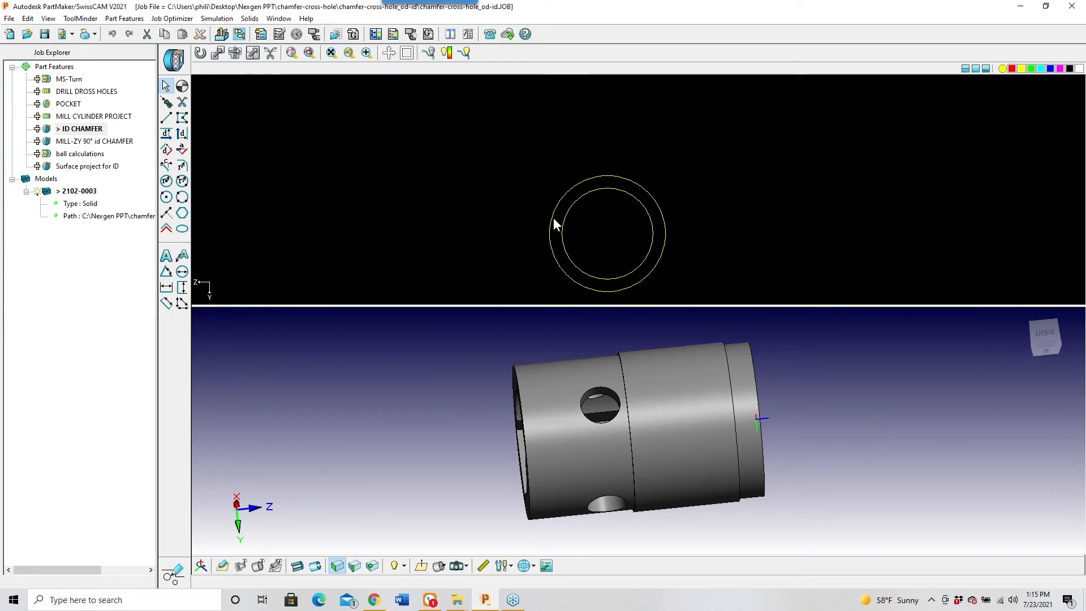
double_click(551, 216)
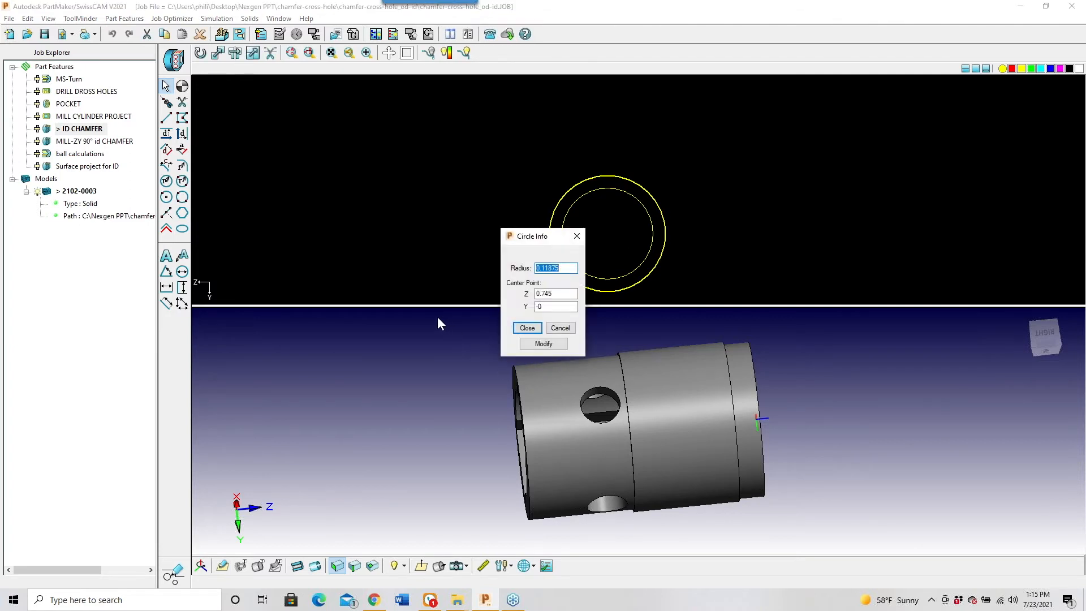
click(576, 236)
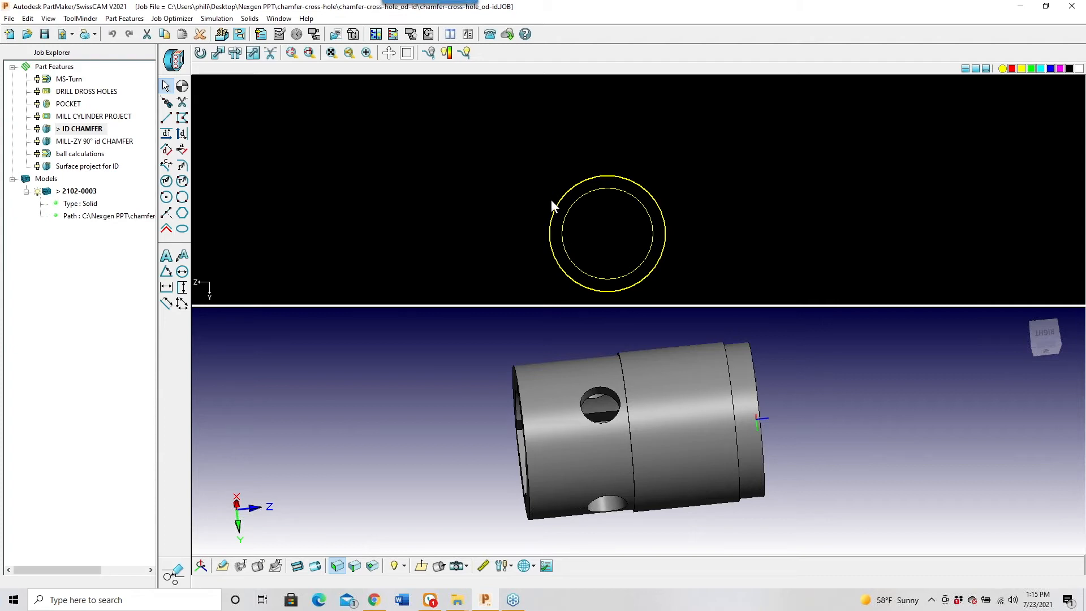
Delete the outer circle of the ID CHAMFER drawing and recreate it by offsetting the inner circle outward by 0.025
key(Delete)
click(592, 191)
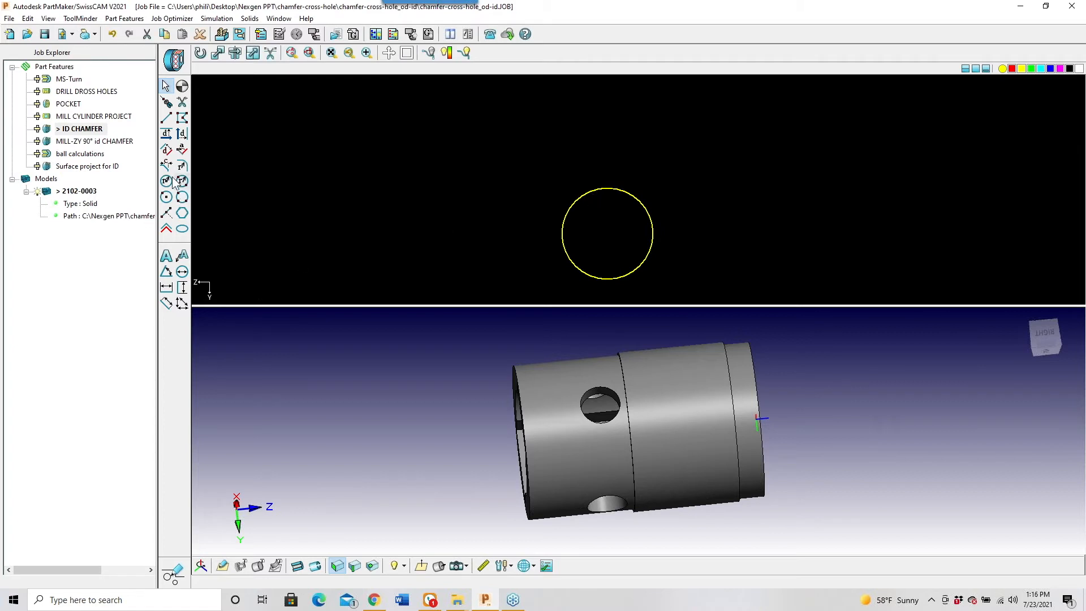
click(167, 150)
text(0.025)
key(Return)
click(592, 189)
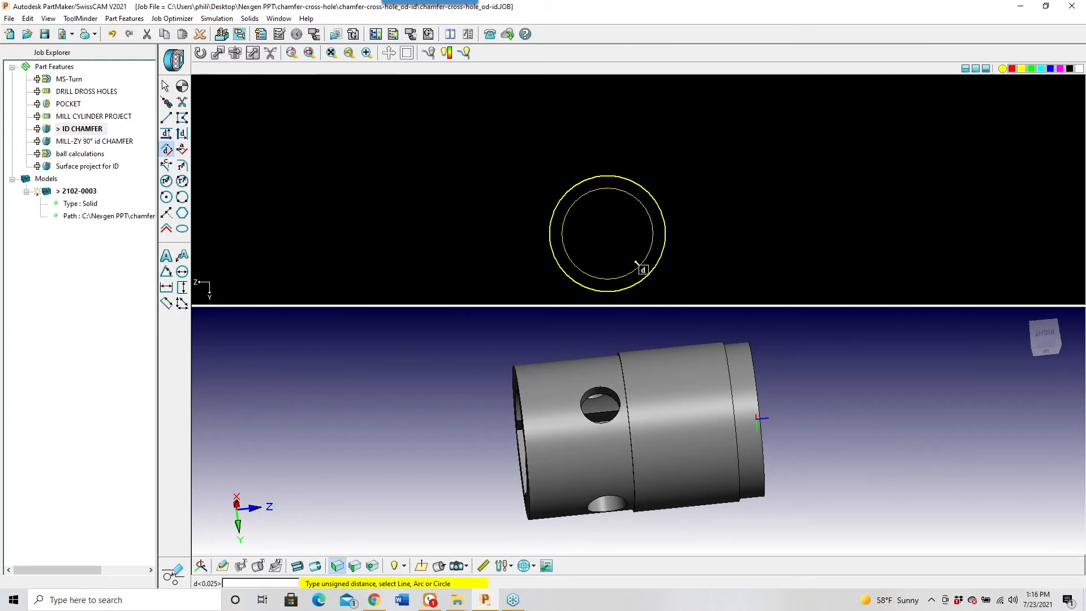
key(Escape)
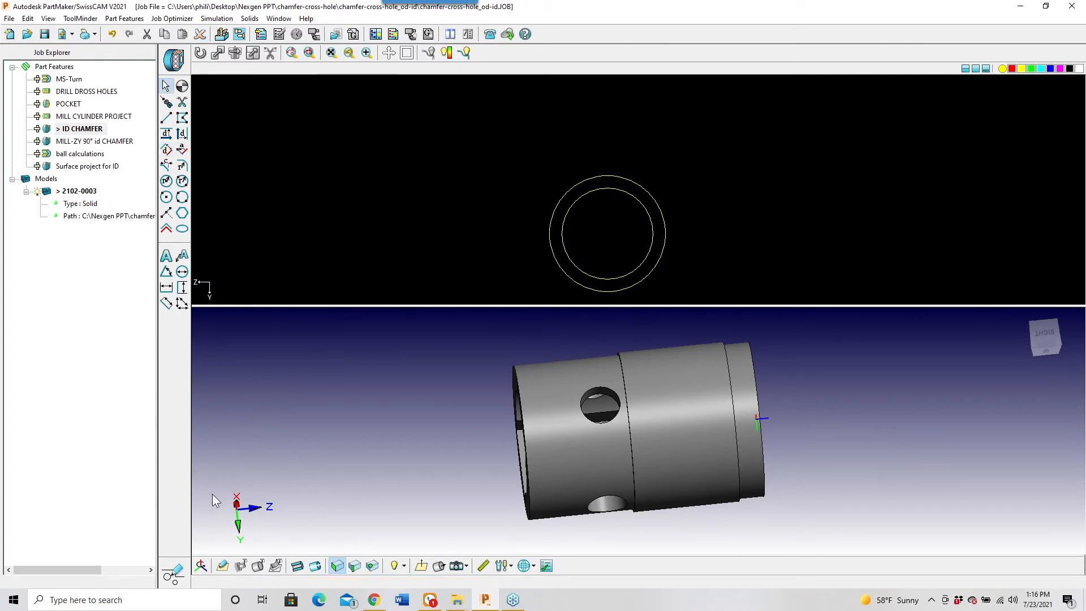
Examine the cross holes from the end of the solid, and compare them with the ball calculations drawing
click(173, 574)
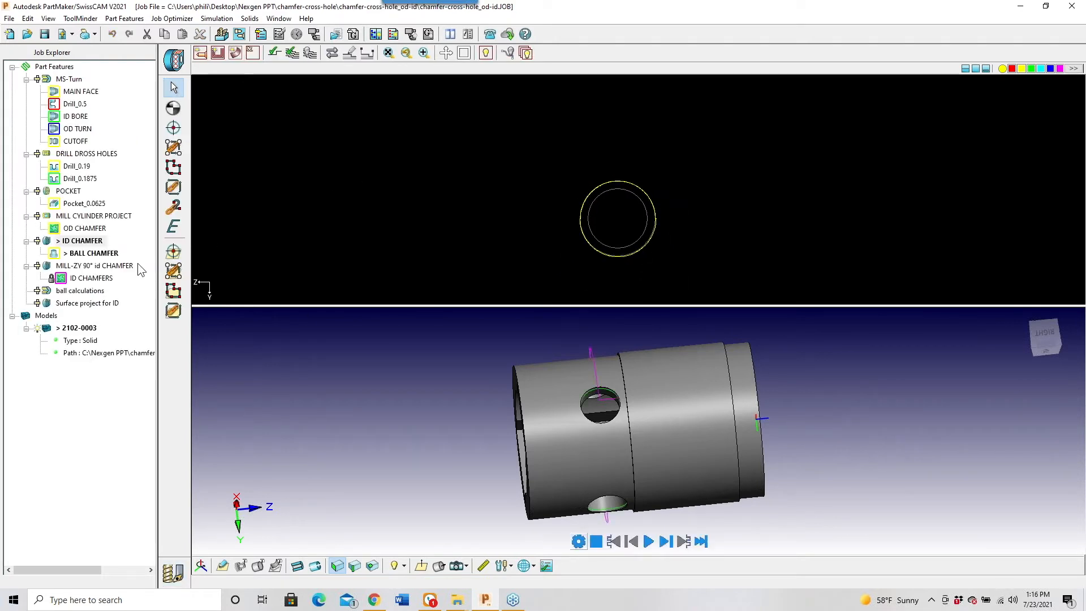
middle_drag(652, 429, 622, 367)
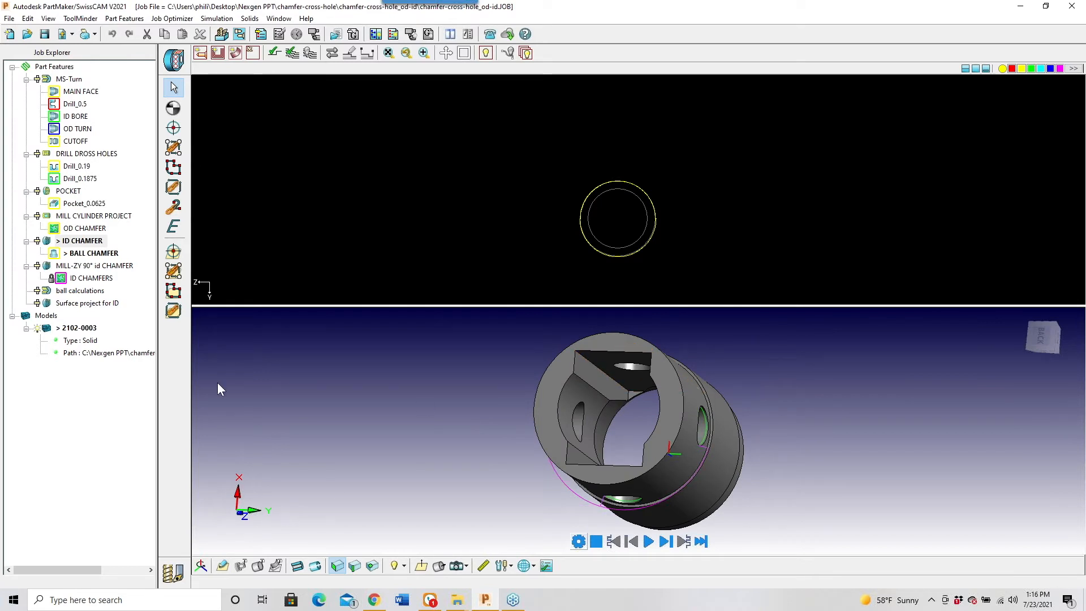
click(84, 290)
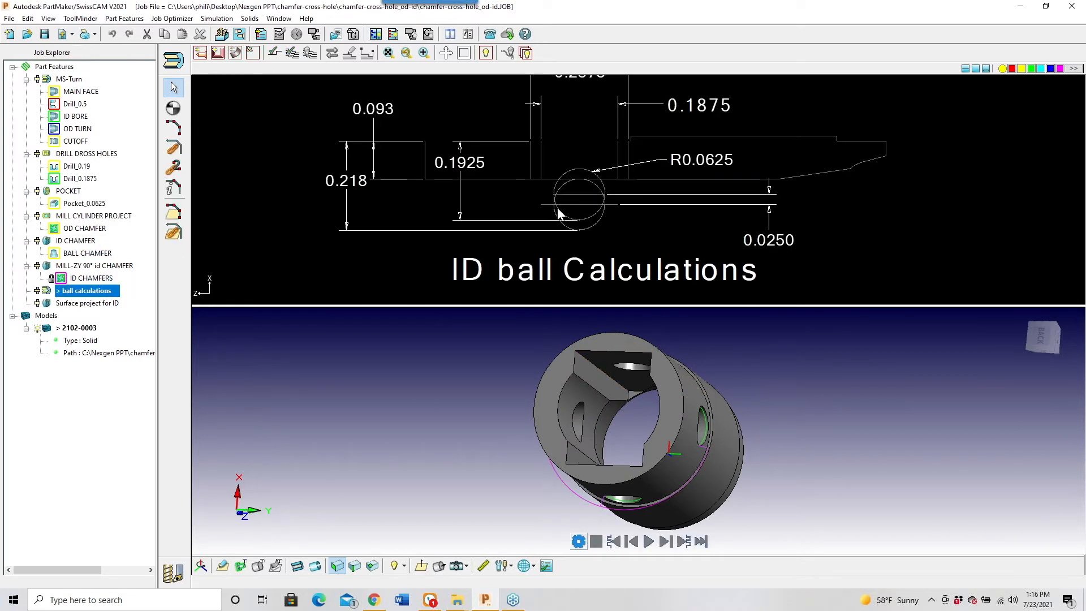
mouse_move(788, 371)
middle_down()
mouse_move(789, 352)
mouse_move(796, 364)
middle_up()
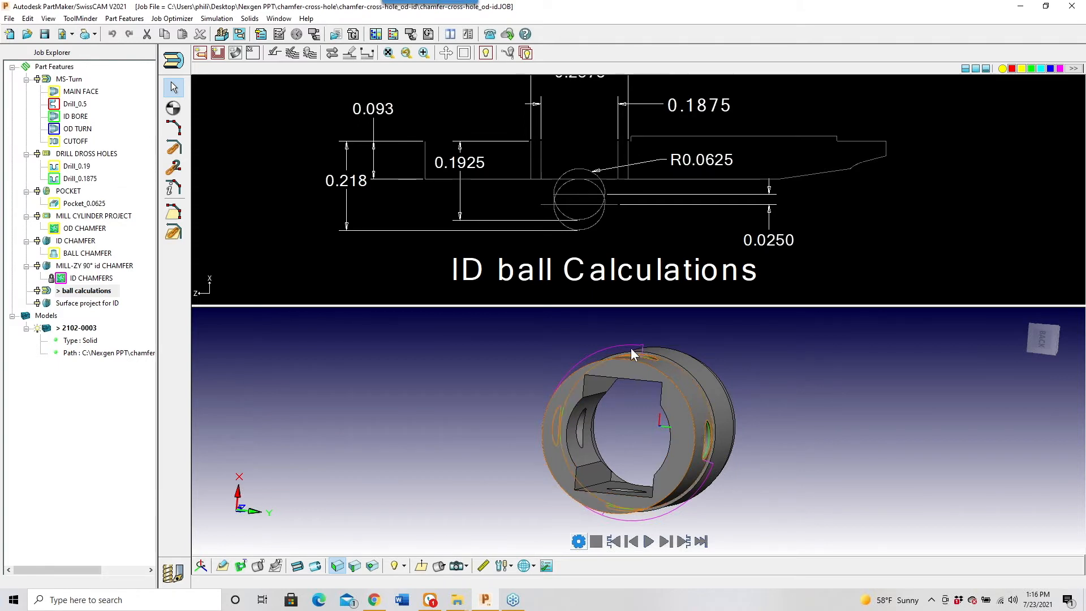
scroll(585, 288, down, 1)
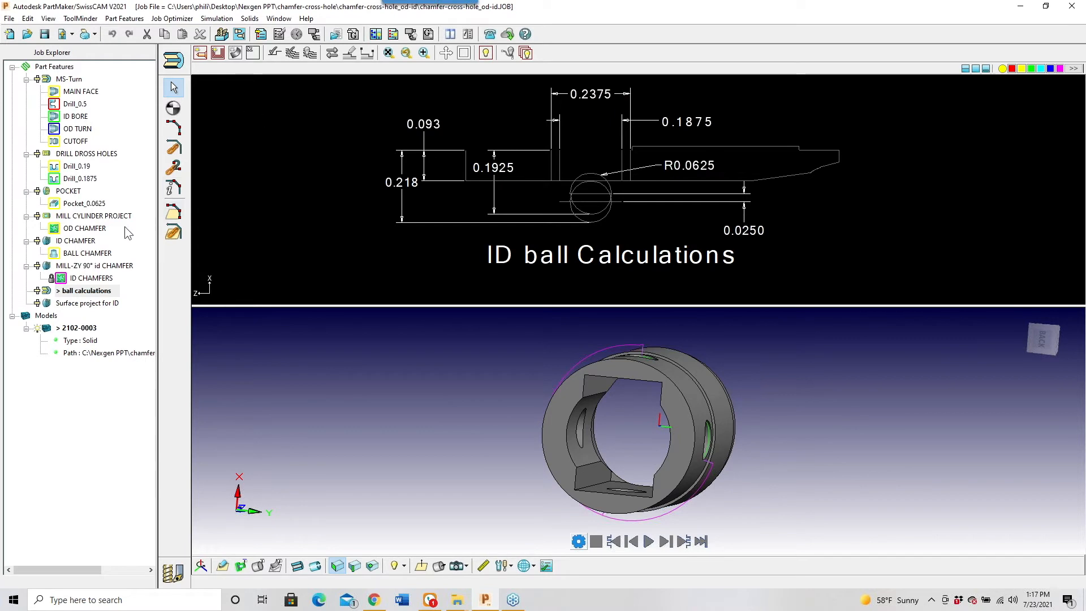
Set the X_Depth of the BALL CHAMFER group to 0.1925, examine the cross holes on the solid, and close the group parameters
double_click(89, 255)
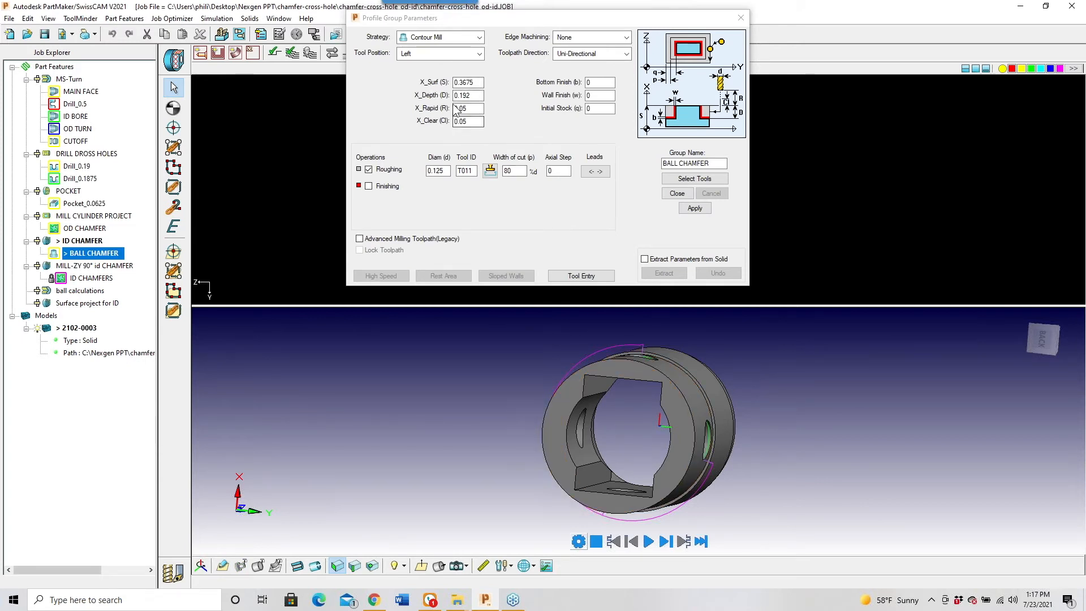
click(469, 95)
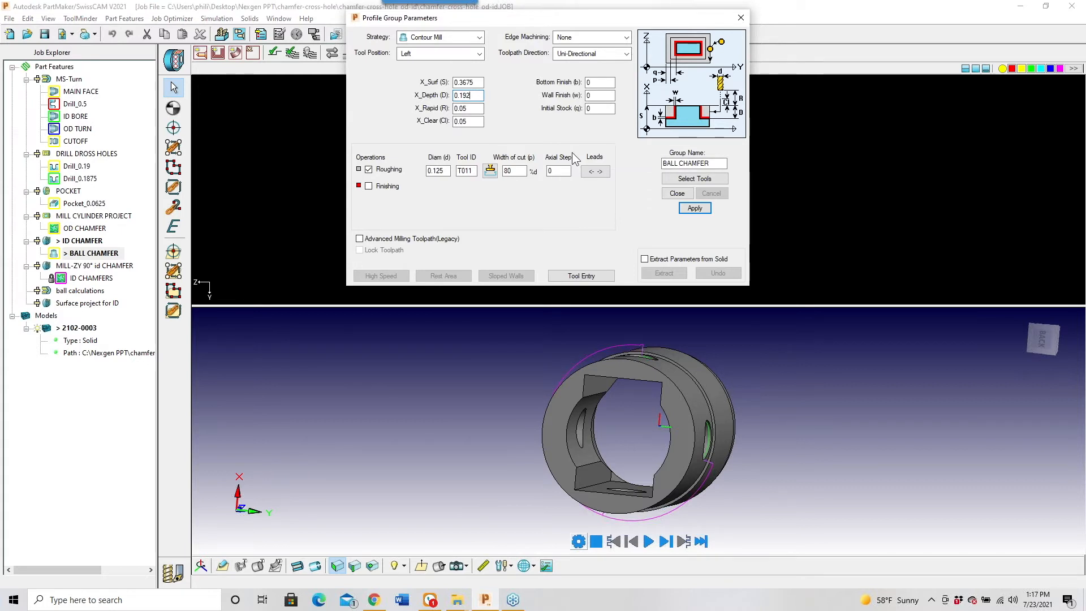
text(5)
middle_drag(689, 376, 691, 329)
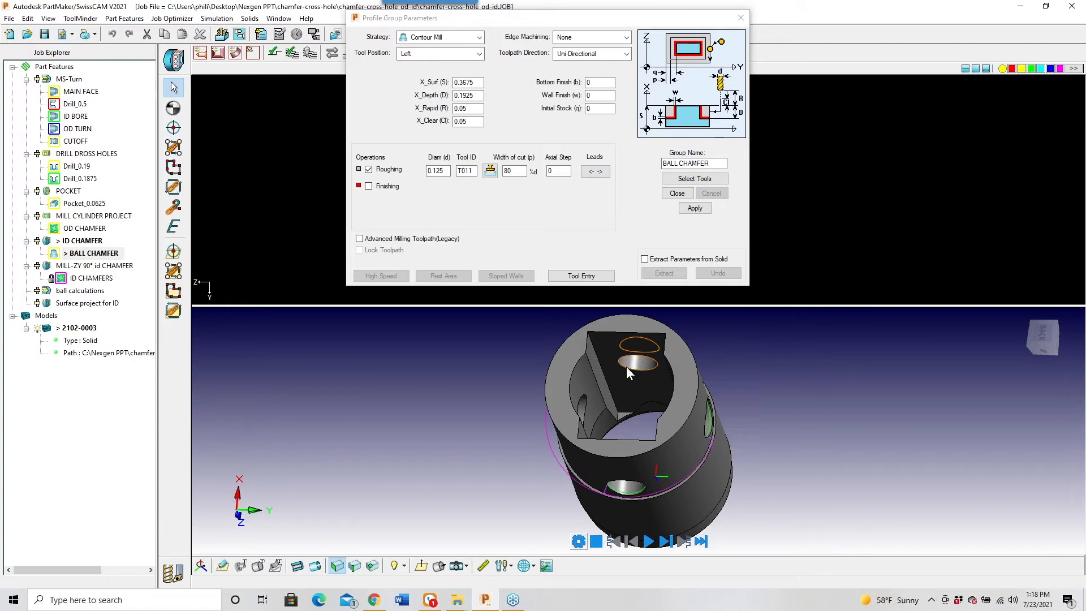
mouse_move(626, 366)
middle_down()
mouse_move(636, 413)
mouse_move(626, 400)
mouse_move(633, 366)
mouse_move(643, 399)
mouse_move(653, 372)
mouse_move(648, 409)
mouse_move(630, 410)
mouse_move(629, 369)
mouse_move(616, 422)
mouse_move(558, 298)
middle_up()
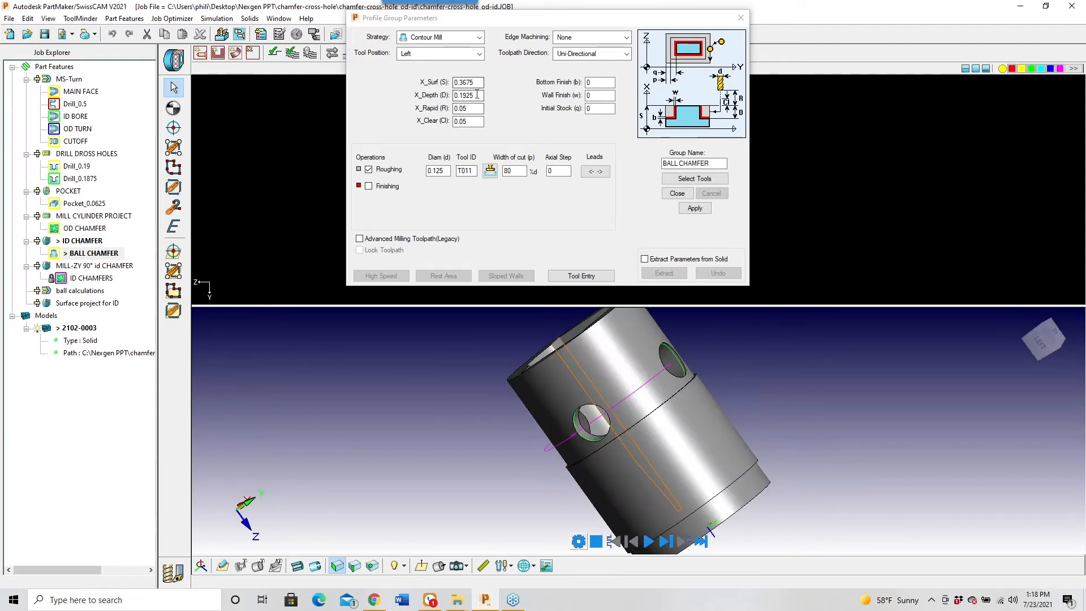
click(421, 566)
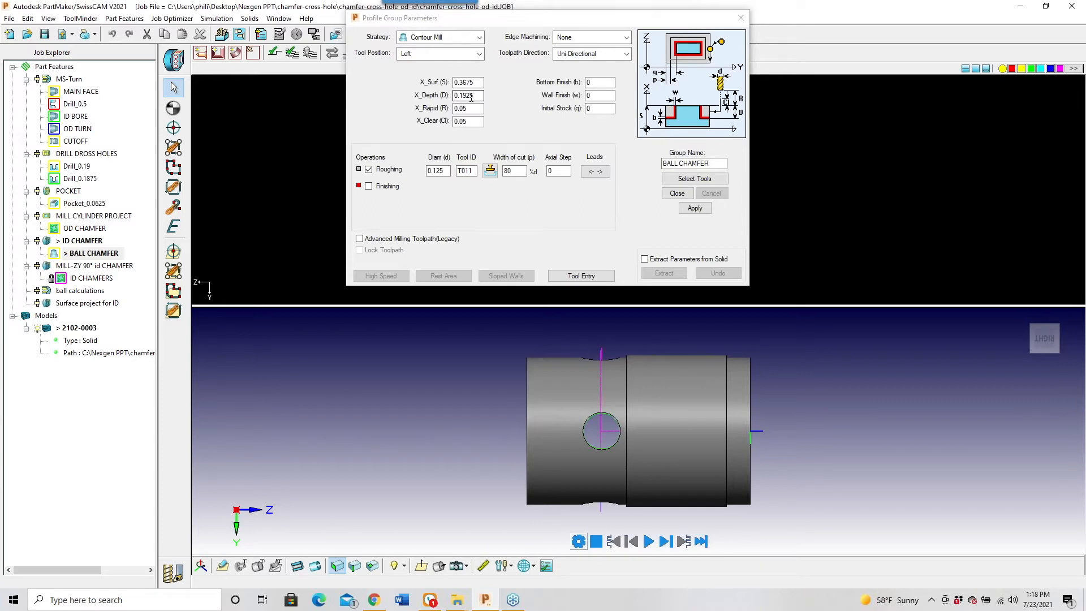
scroll(858, 422, down, 1)
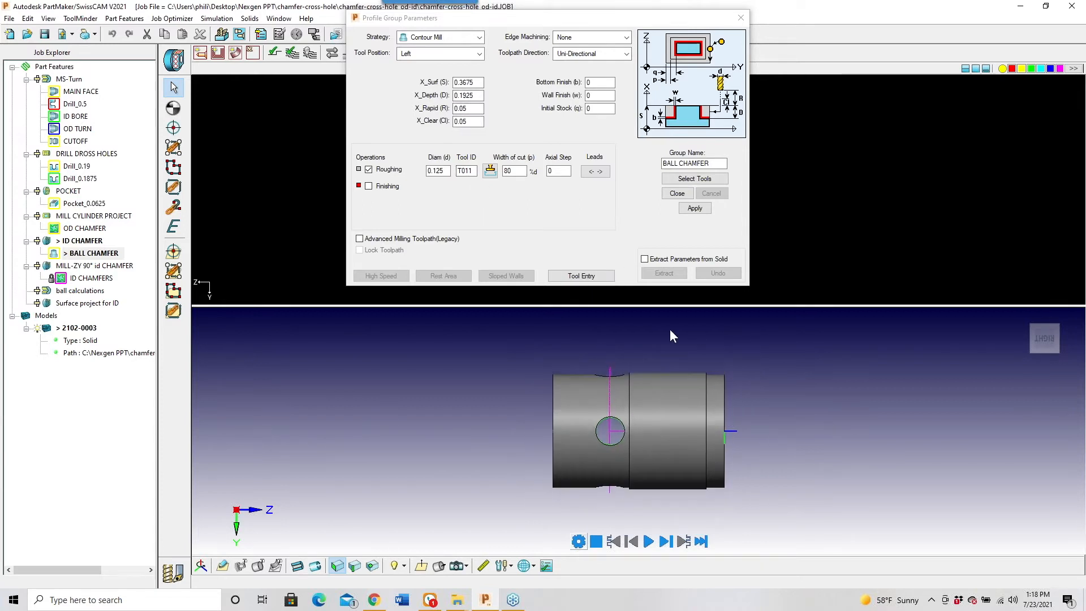
click(678, 194)
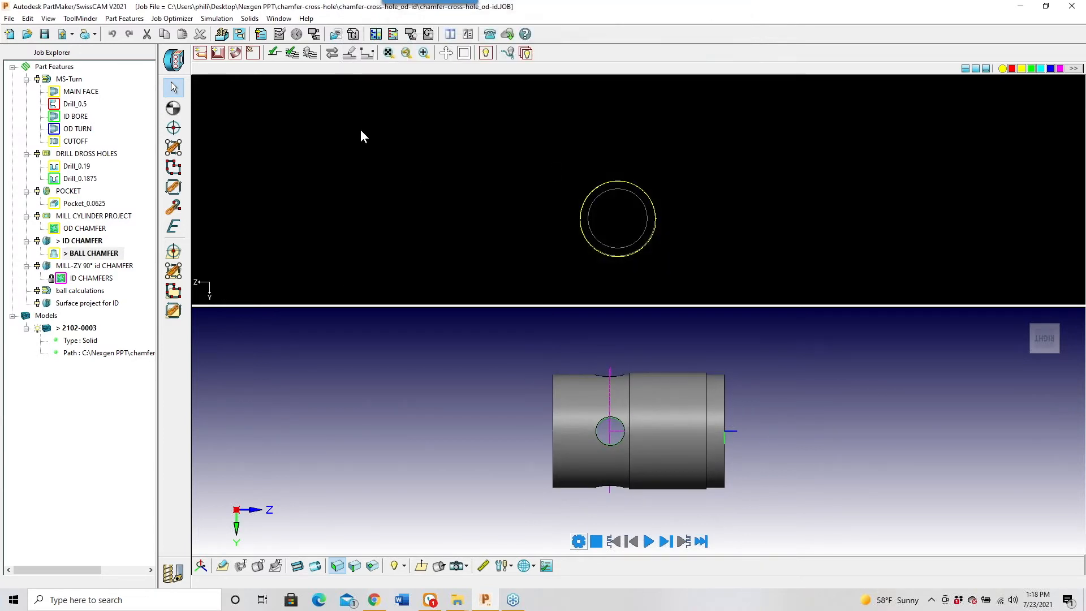
Review the ball calculations geometry, and check the roughing leads of the BALL CHAMFER group without changing them
click(166, 577)
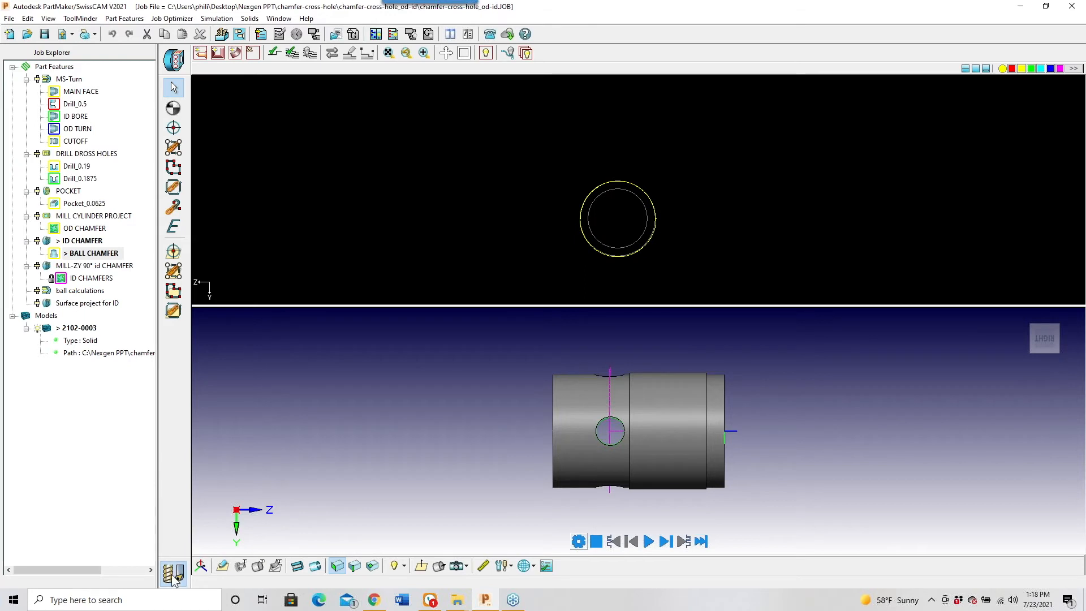
click(82, 153)
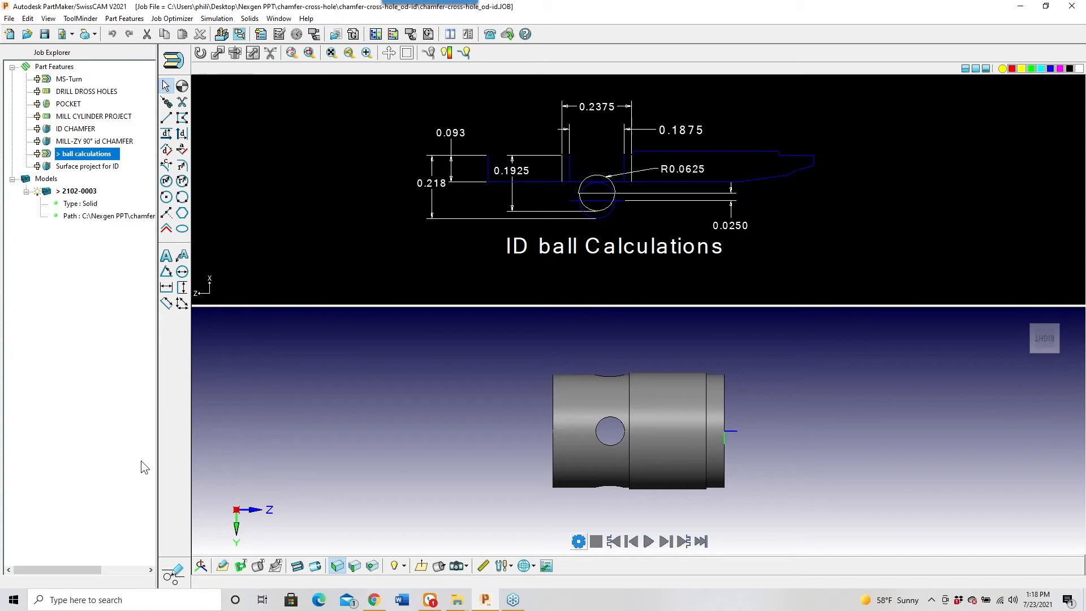
click(175, 574)
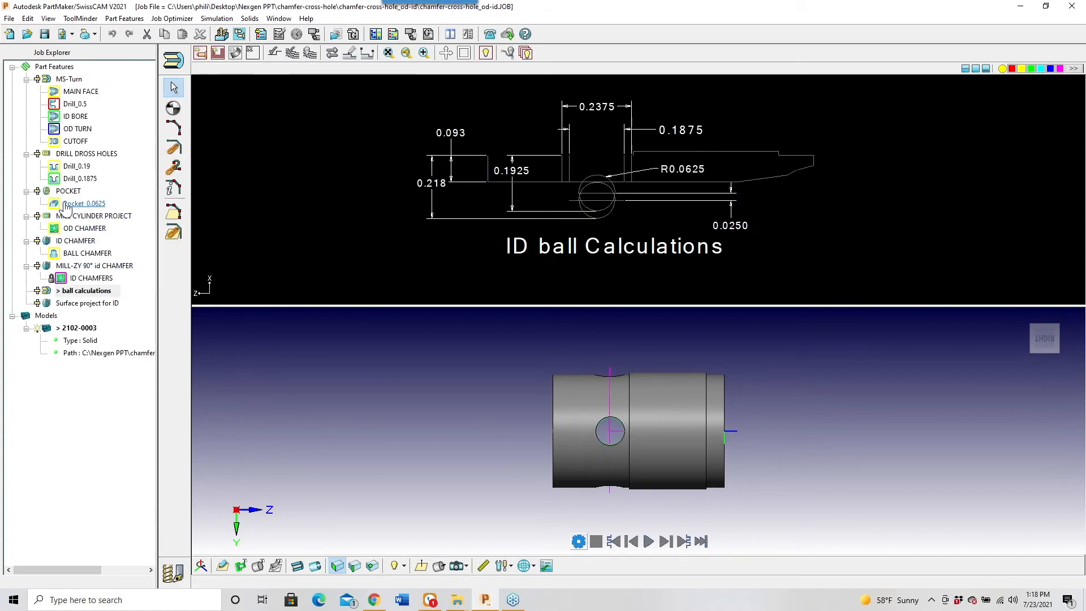
click(87, 254)
click(587, 171)
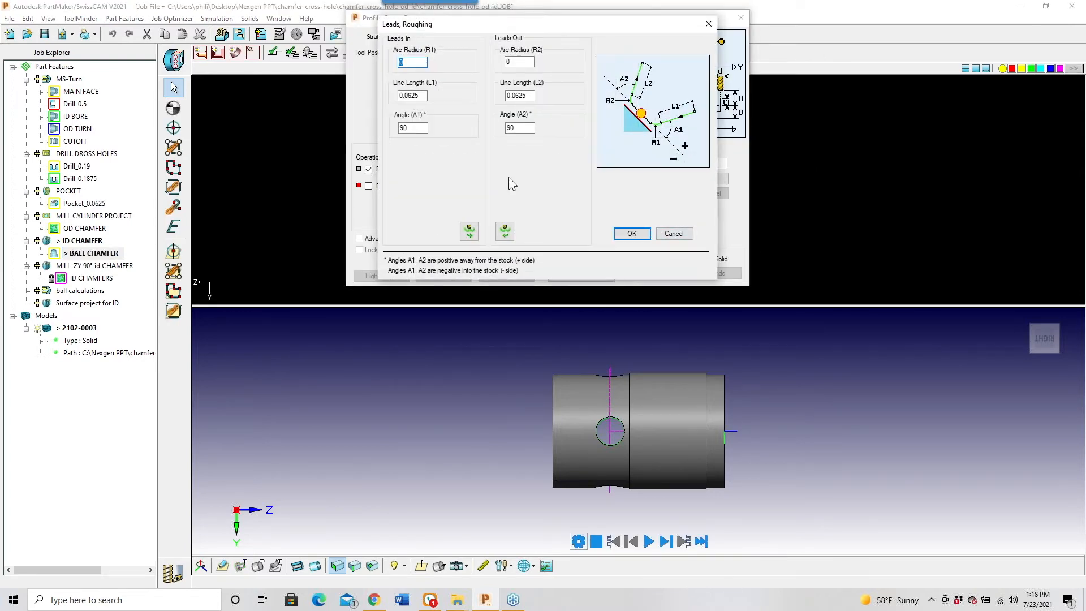
click(677, 237)
click(674, 193)
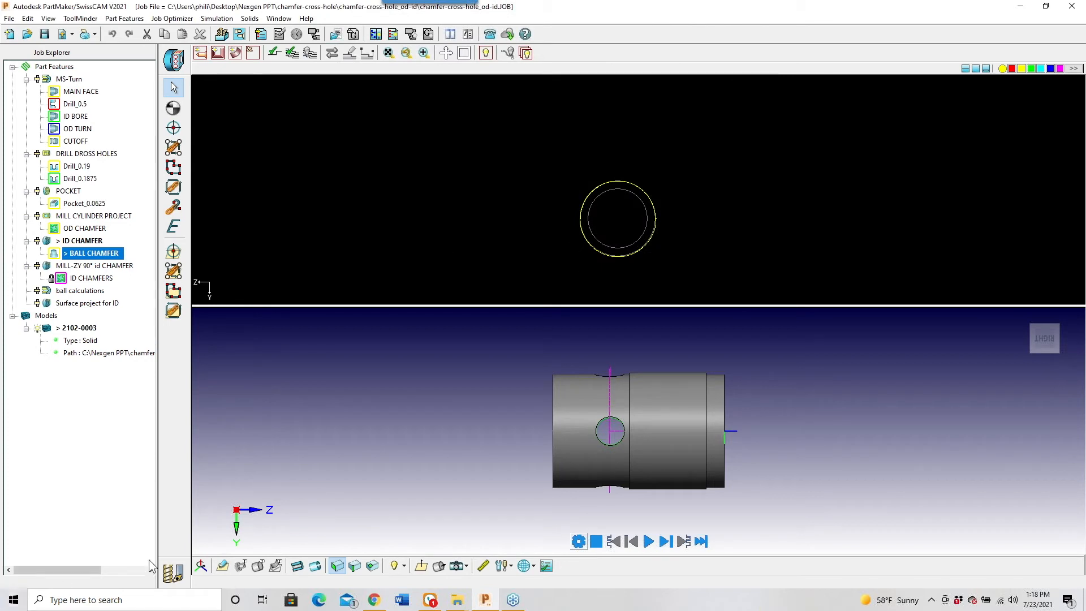
Inspect the radius of the outer circle in the ID CHAMFER drawing, and return to the machining features
click(173, 574)
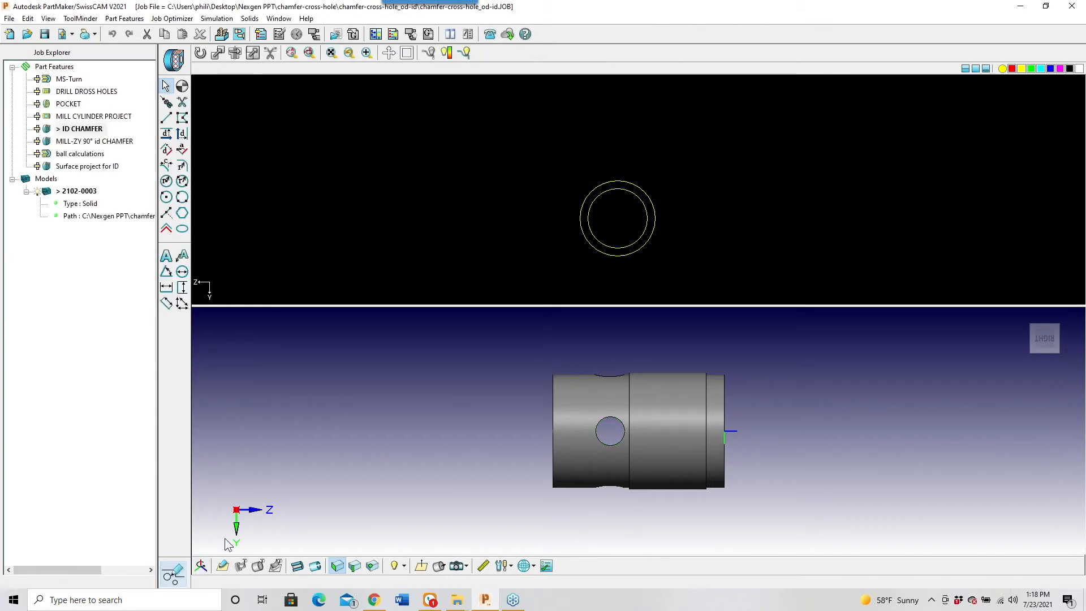
double_click(616, 182)
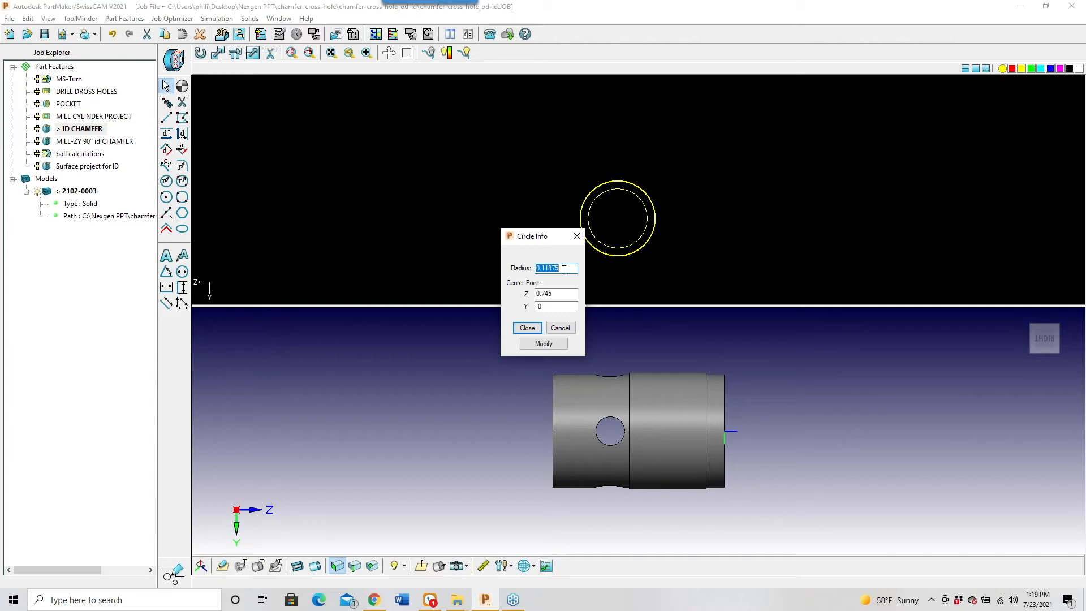
click(556, 330)
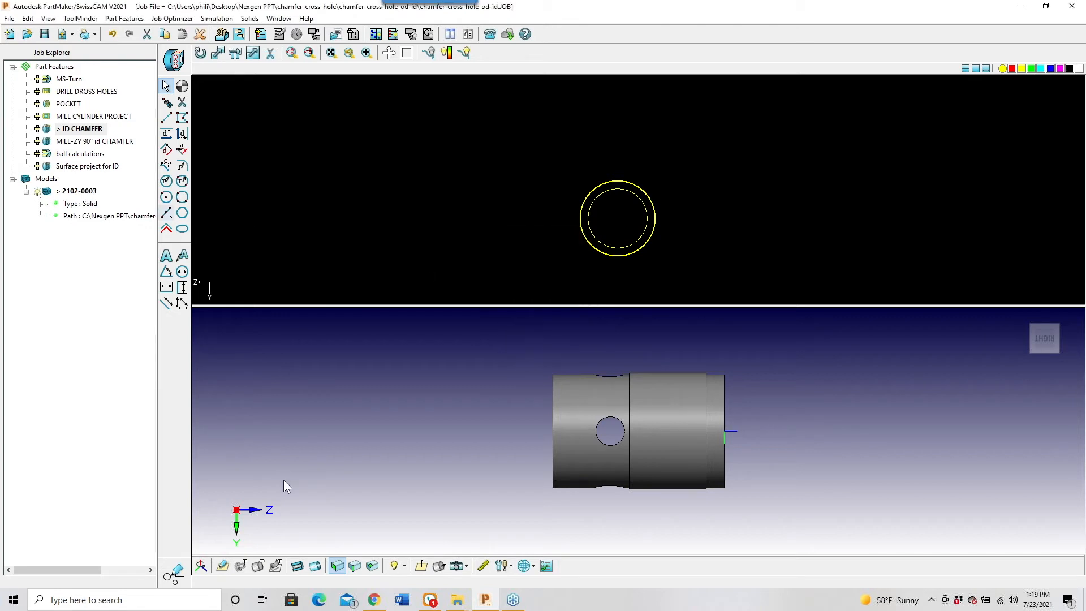
click(172, 573)
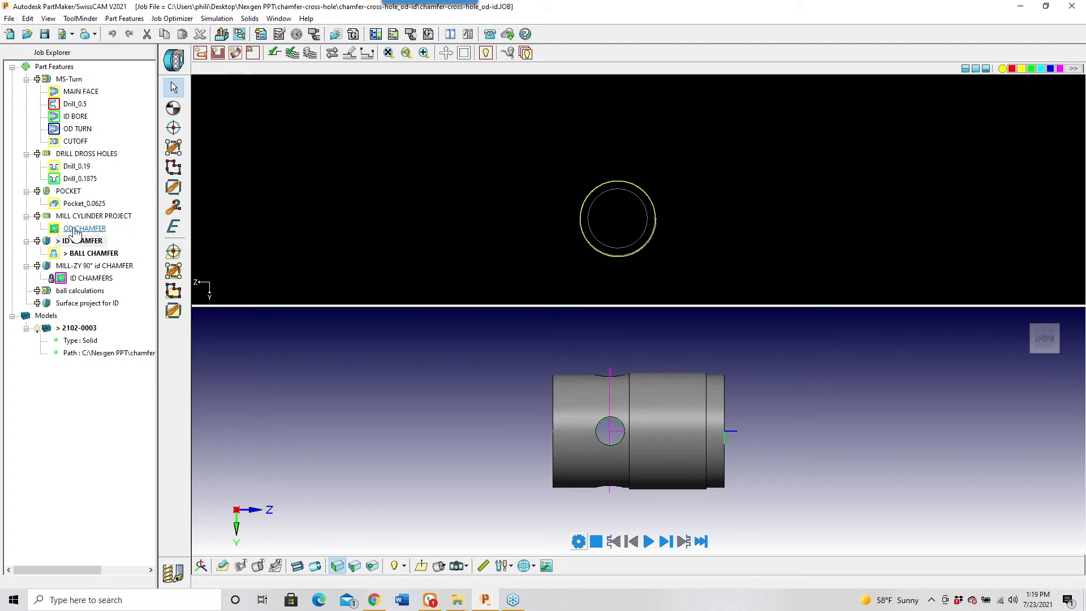
Enter (.2375-.125)/2 as the roughing lead-in line length of the BALL CHAMFER group
double_click(85, 253)
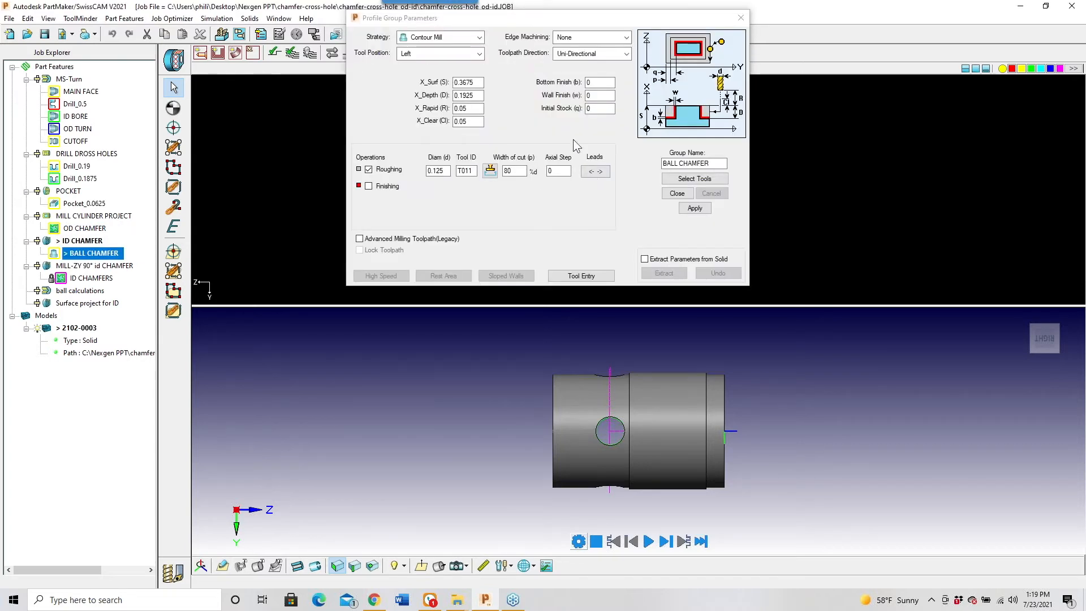
click(591, 173)
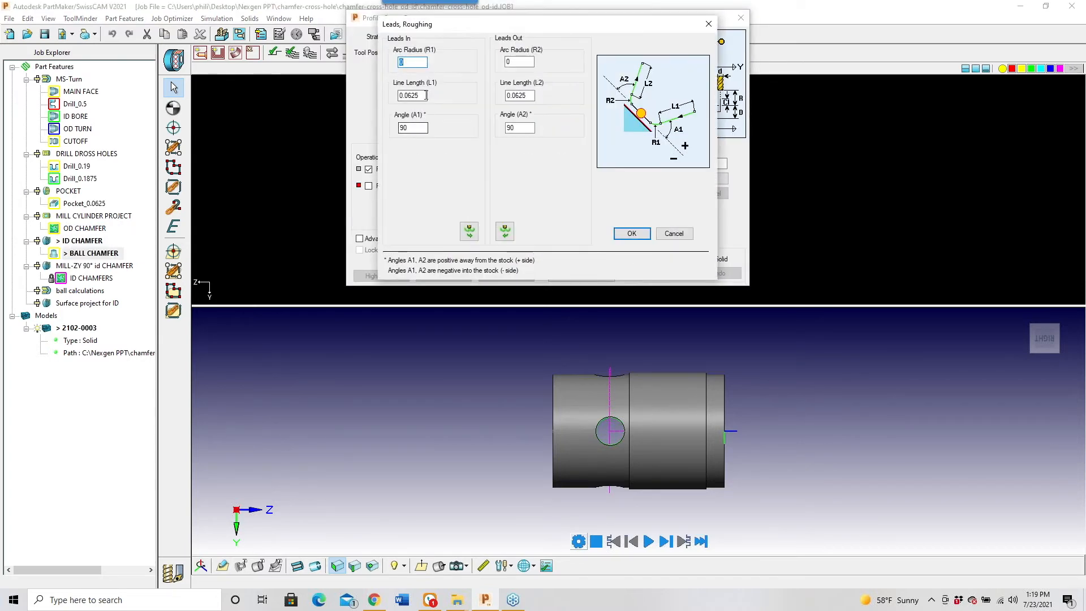
key(Tab)
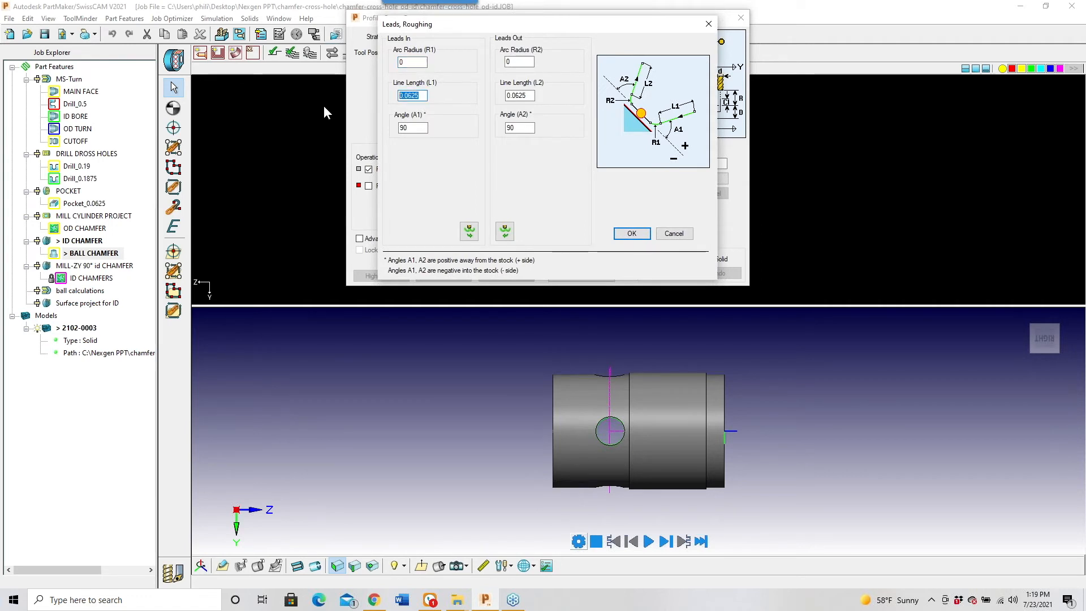
text(0)
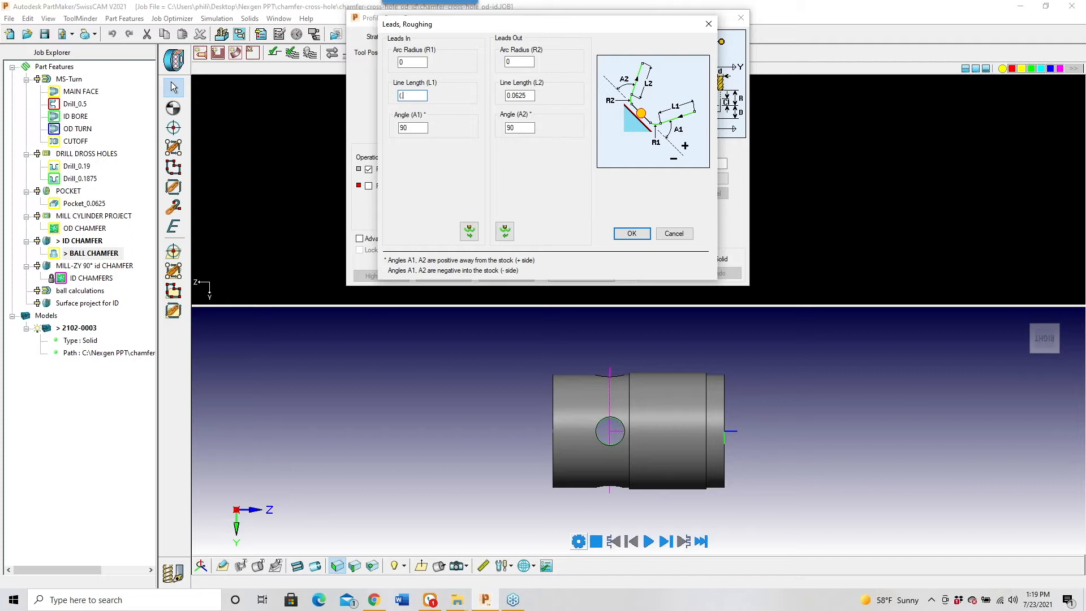
text(.2375-.125)
text())
text(/2)
click(622, 233)
Set the roughing lead-in line length of the BALL CHAMFER group to 0.0625, and apply and close the group parameters
click(596, 171)
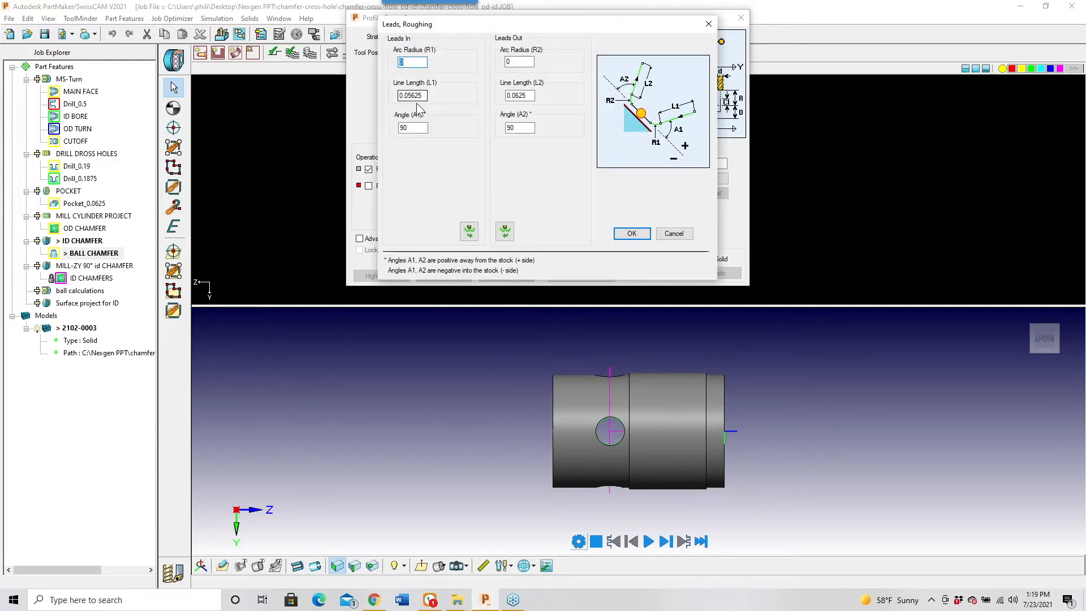
click(422, 96)
double_click(413, 95)
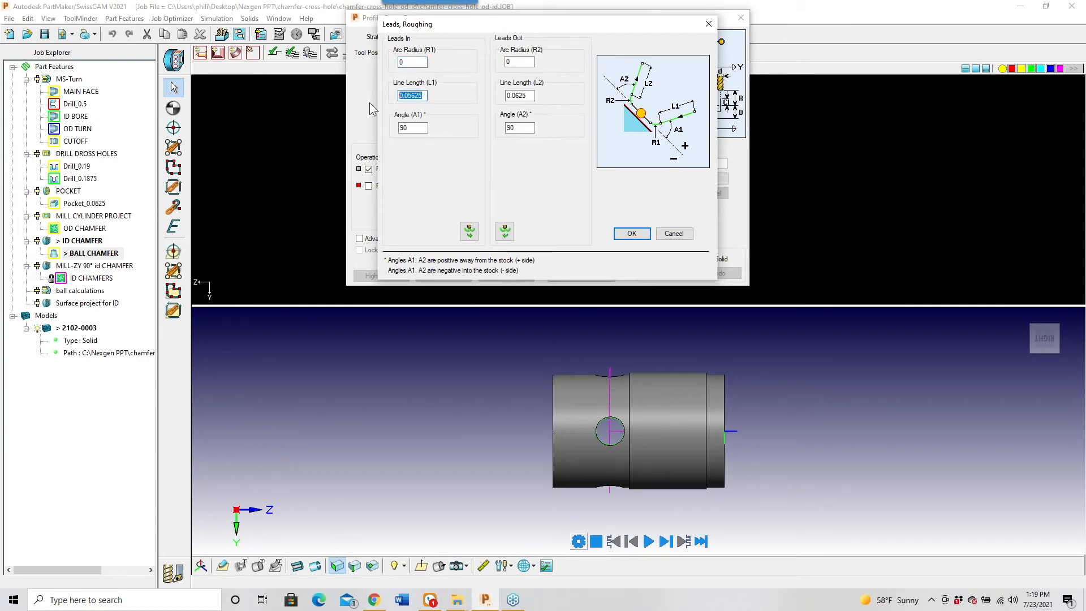
text(.0625)
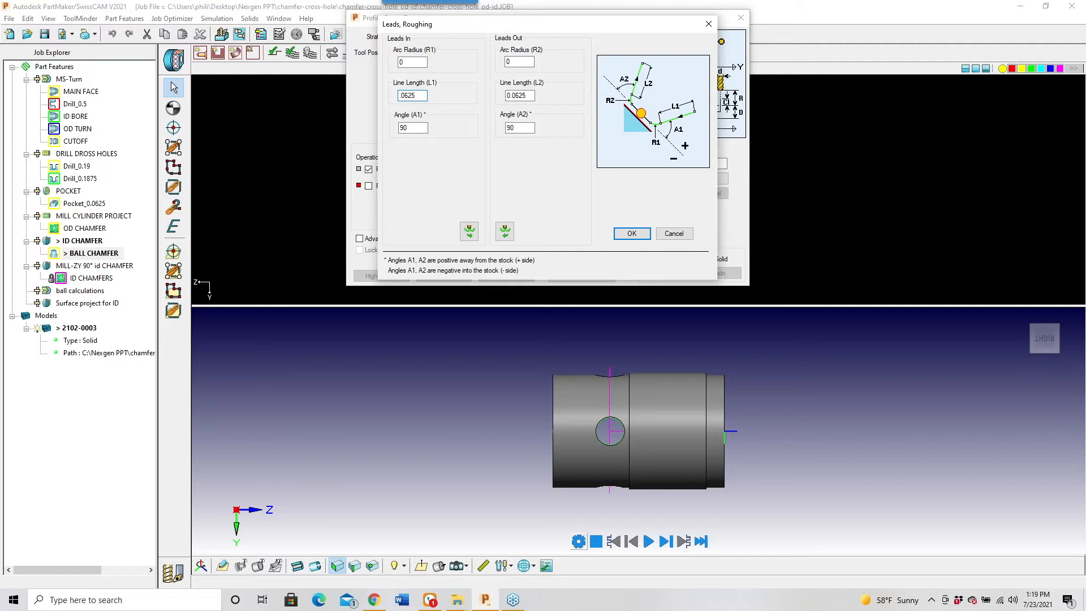
click(469, 232)
click(631, 233)
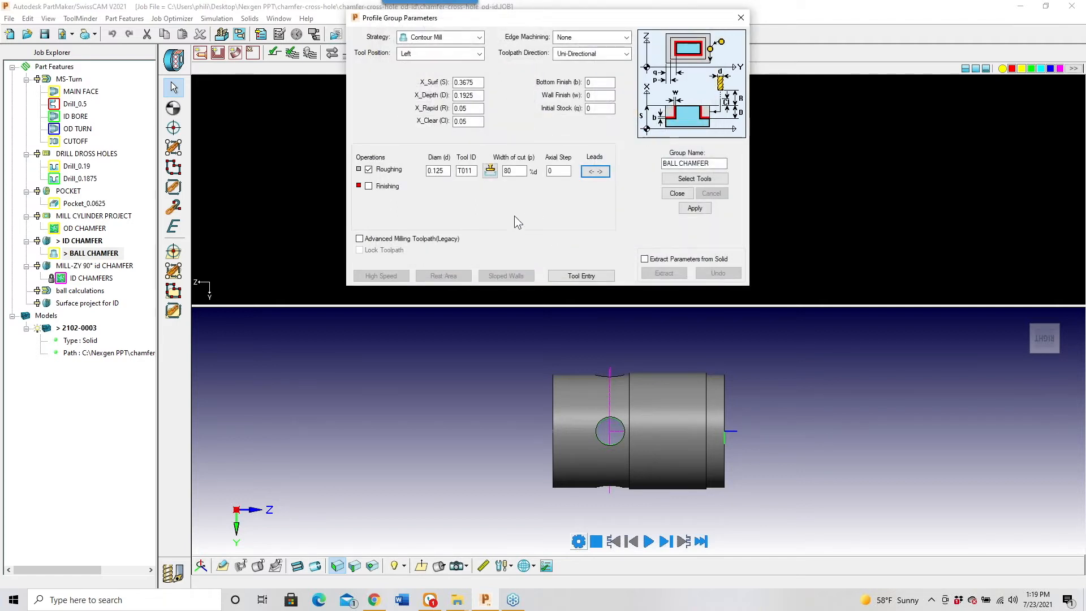
click(595, 171)
double_click(412, 128)
click(631, 233)
click(699, 209)
click(677, 193)
Step through the BALL CHAMFER toolpath on the solid, examining the ball tool's moves inside and above the cross hole
middle_drag(640, 354, 649, 323)
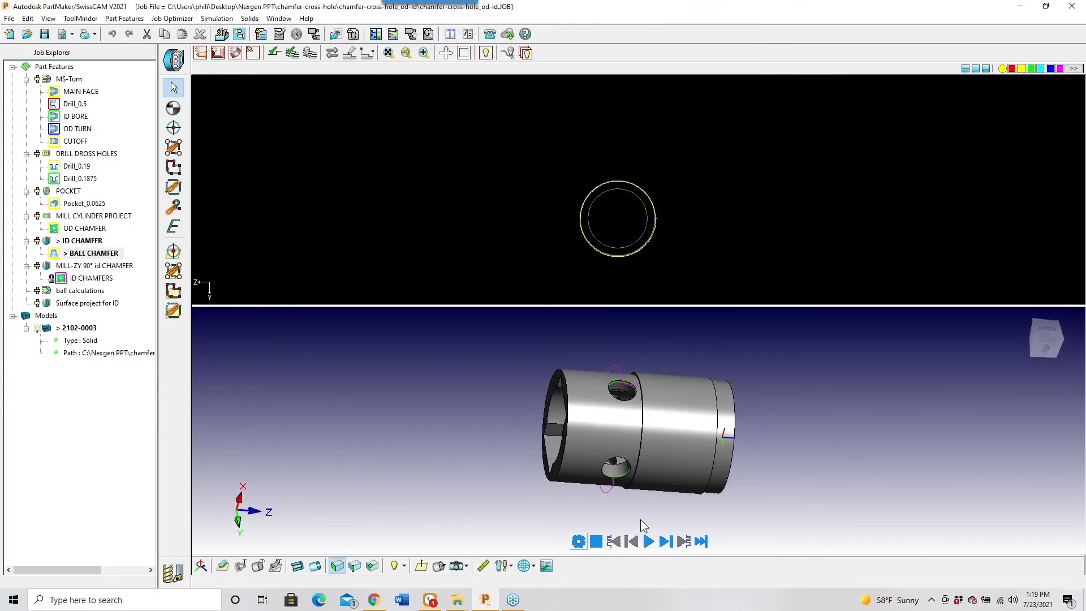
click(667, 543)
middle_drag(609, 483, 613, 513)
click(666, 543)
middle_drag(684, 452, 767, 381)
scroll(767, 381, up, 3)
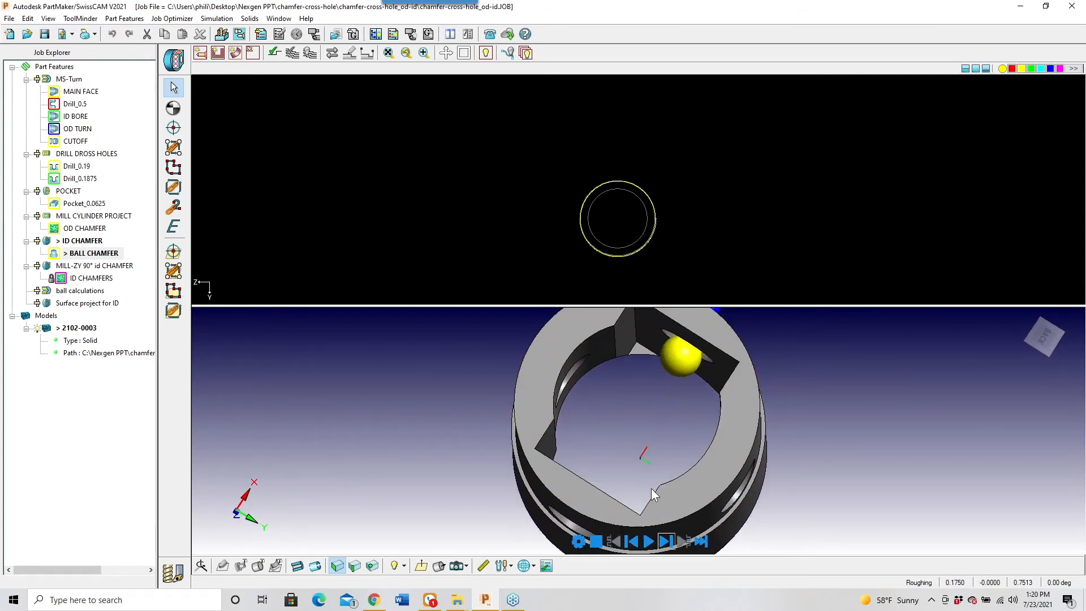
click(666, 542)
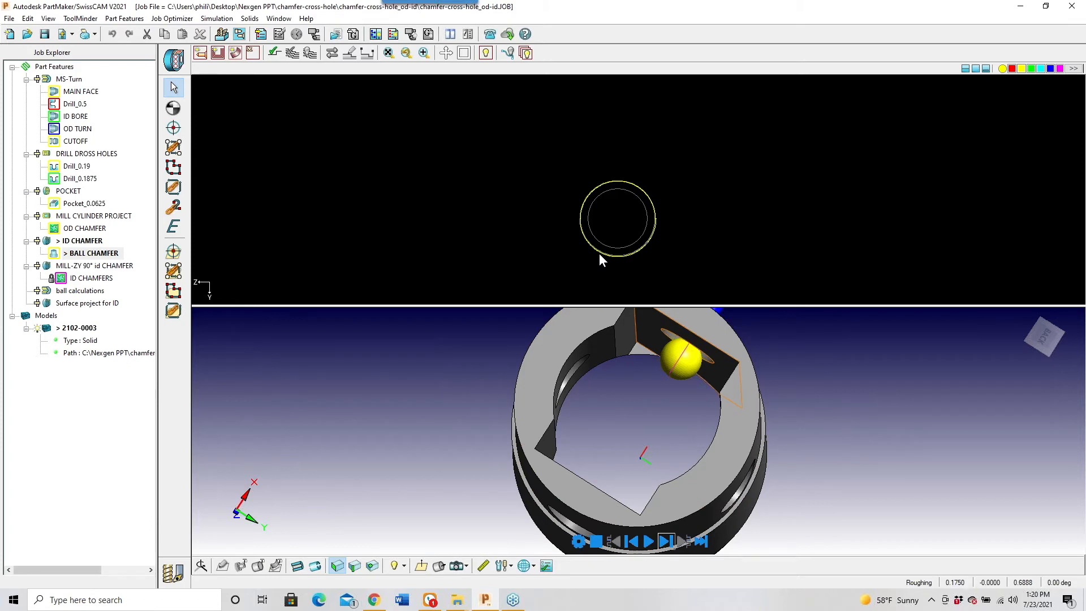
click(665, 542)
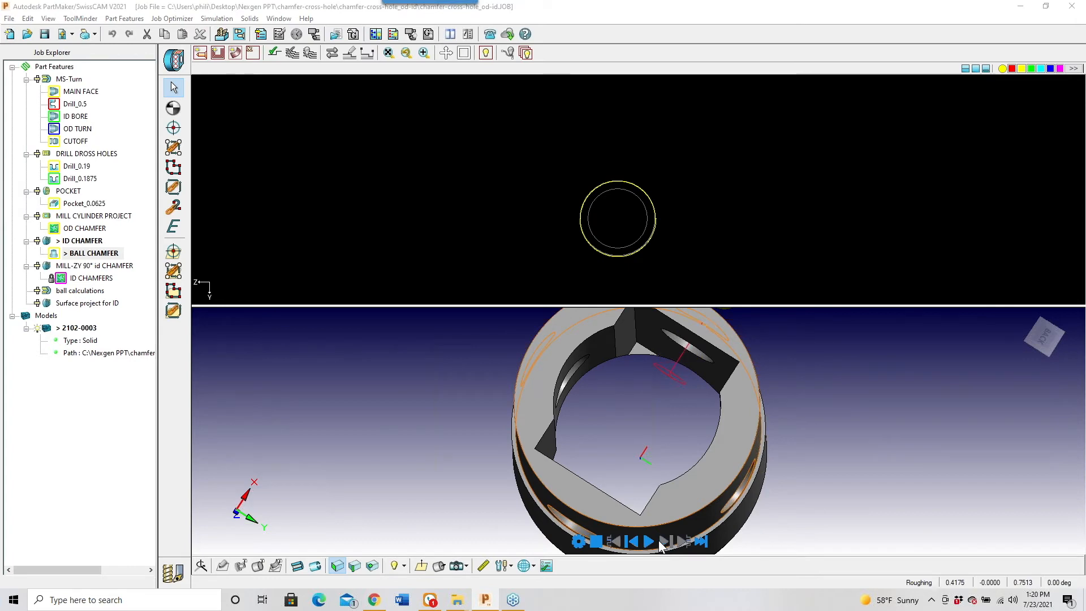
drag(732, 449, 663, 411)
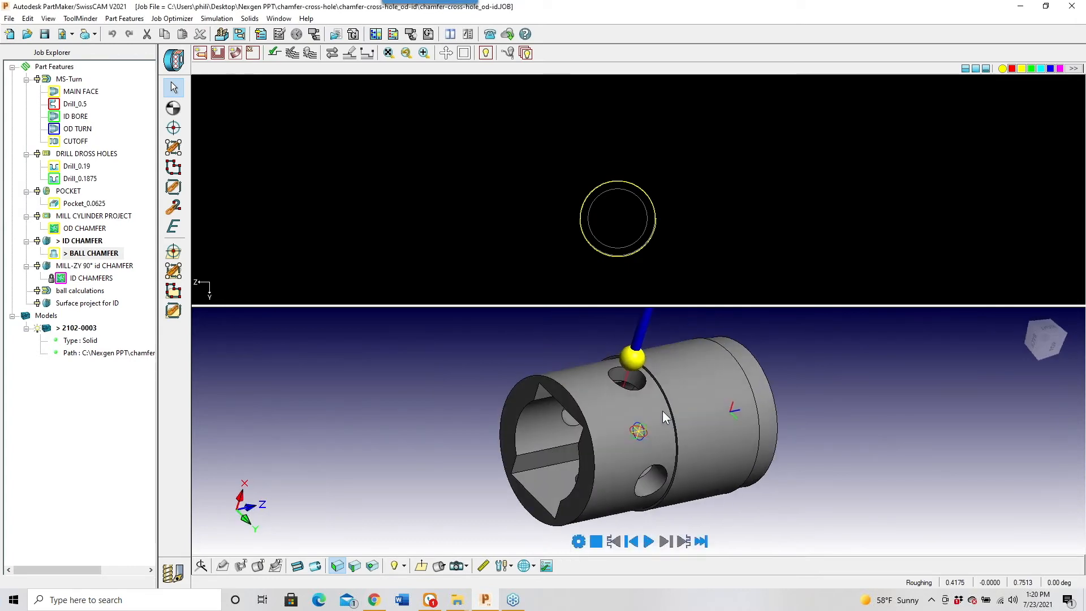
mouse_move(871, 424)
mouse_down()
mouse_move(852, 412)
mouse_move(948, 368)
mouse_move(904, 436)
mouse_move(925, 405)
mouse_move(947, 413)
mouse_move(936, 449)
mouse_move(894, 484)
mouse_move(845, 388)
mouse_move(782, 399)
mouse_move(825, 426)
mouse_move(915, 362)
mouse_move(893, 390)
mouse_up()
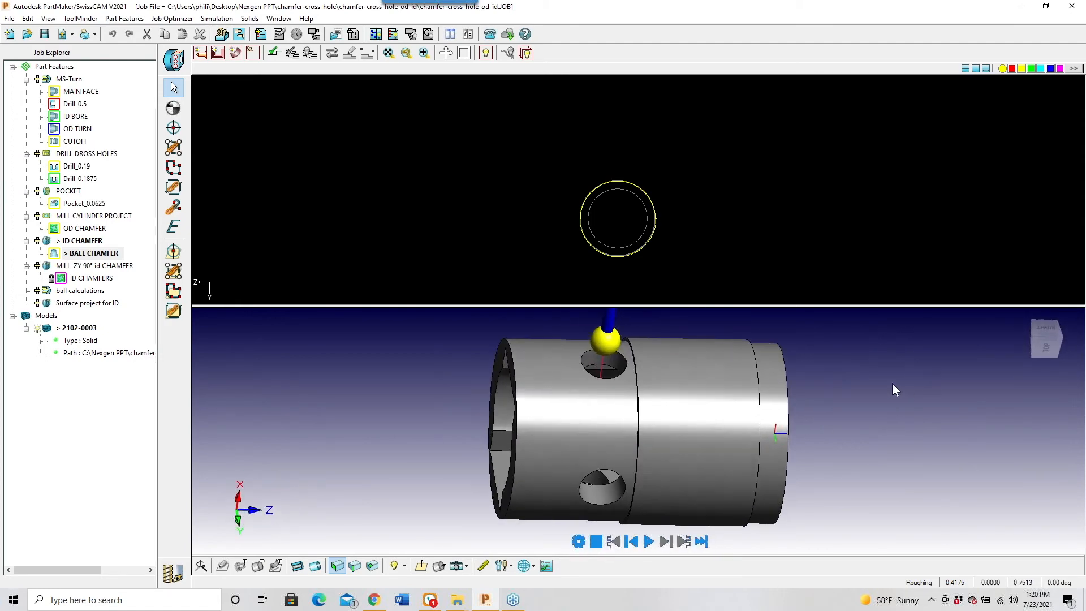
click(418, 569)
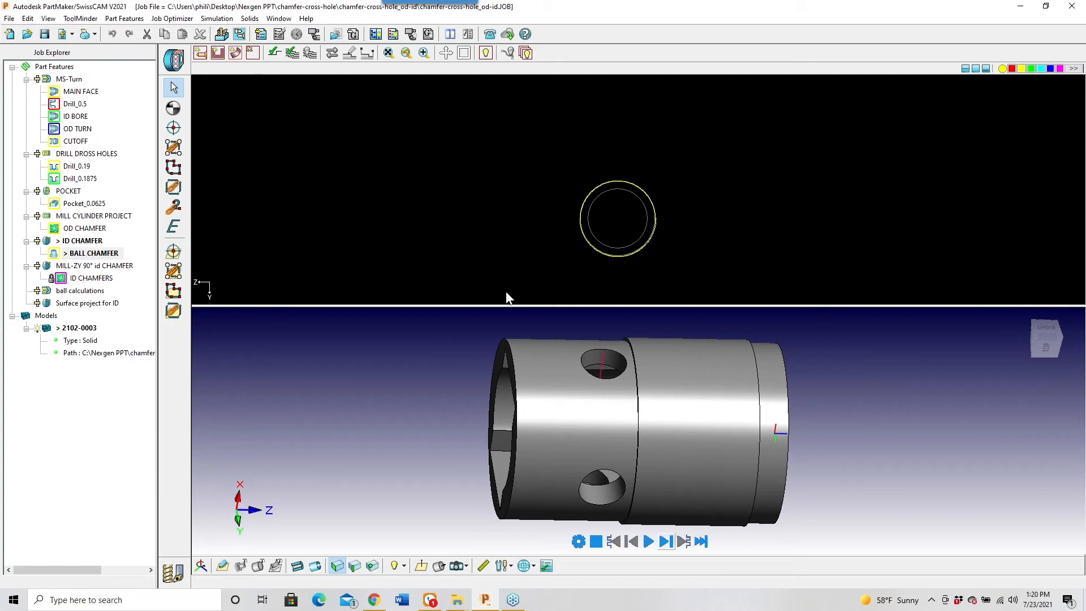
Review the ball calculations drawing alongside the cross holes seen from the end of the solid
click(174, 574)
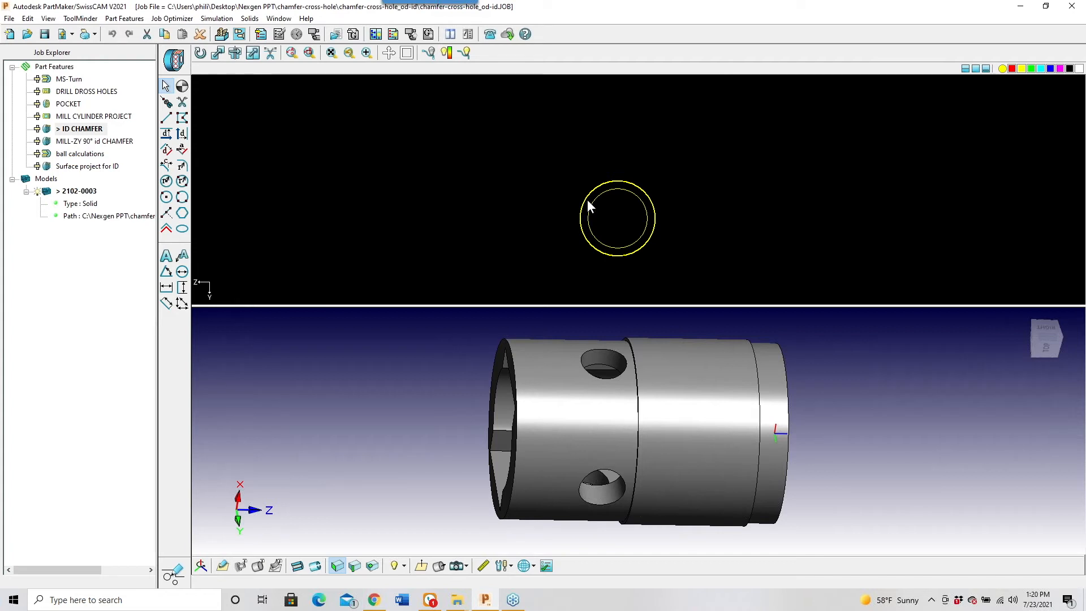
click(172, 576)
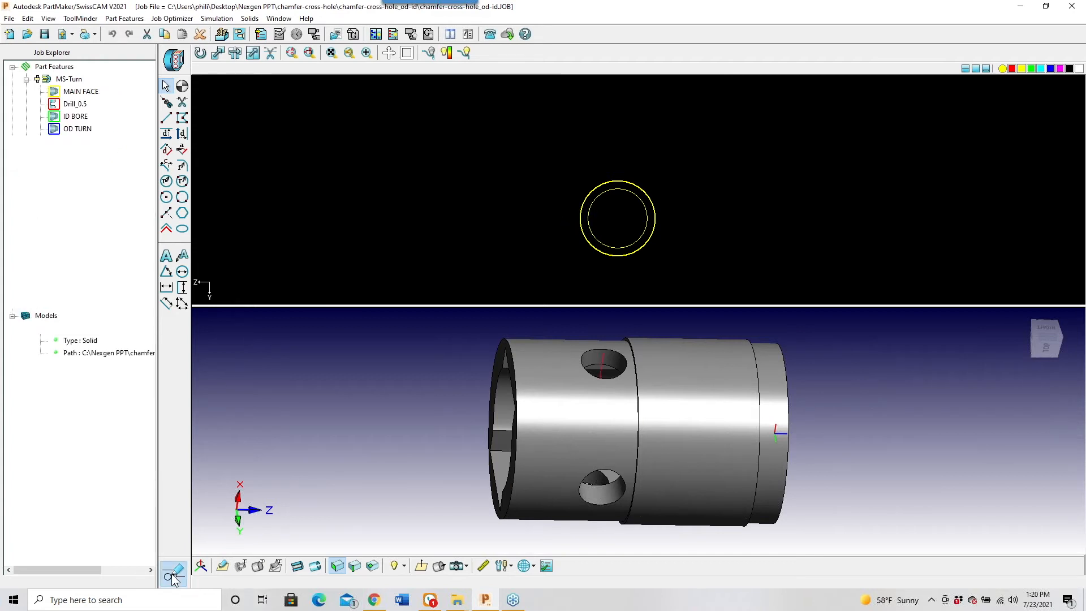
click(85, 290)
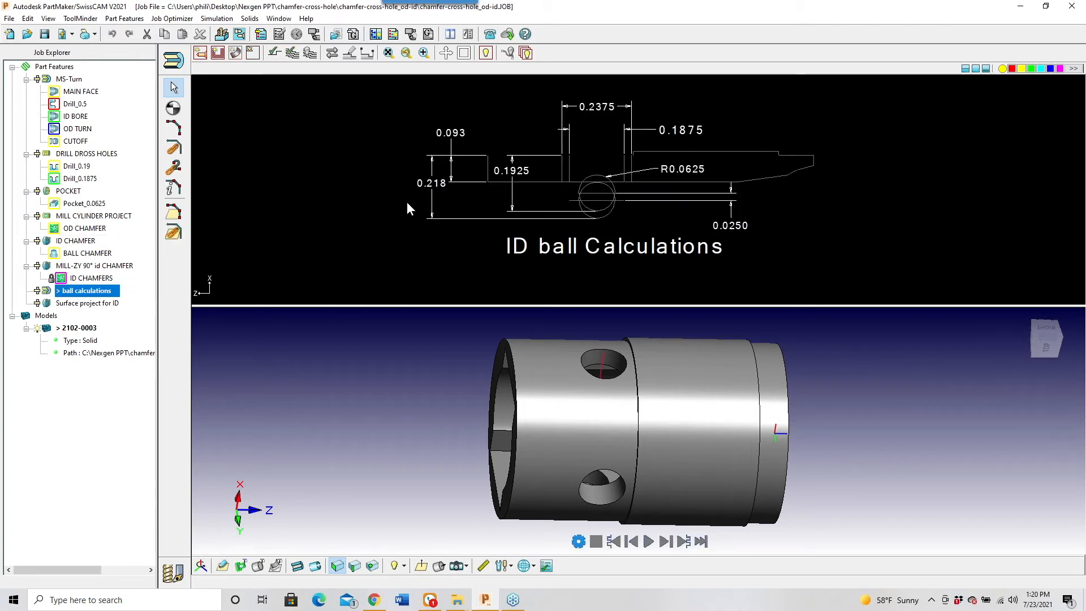
drag(497, 395, 691, 386)
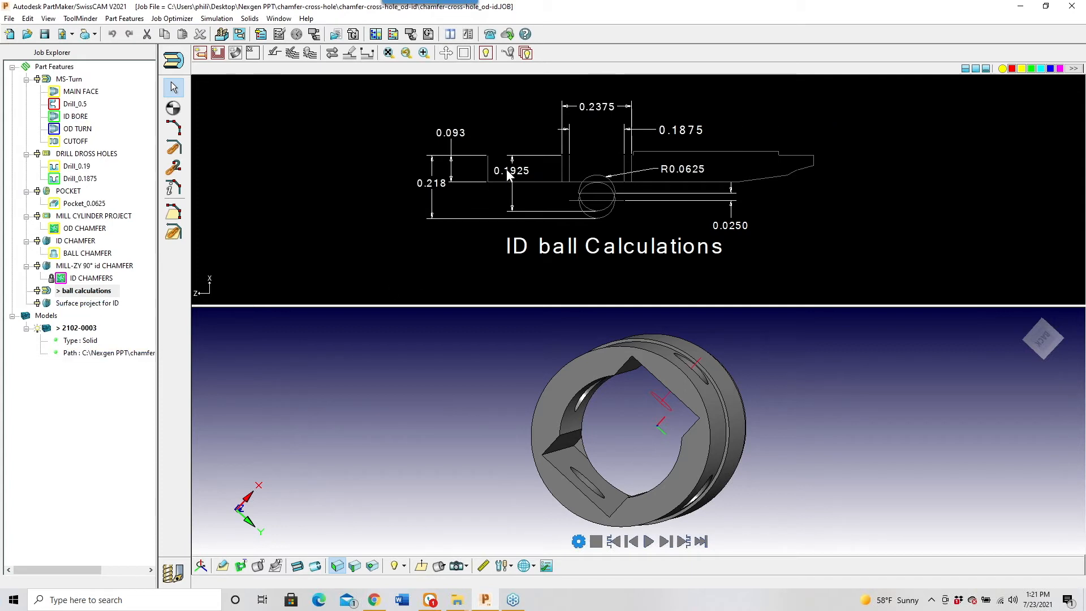
Recheck the X_Depth and roughing leads of the BALL CHAMFER group, reapply its parameters, and play the toolpath
double_click(75, 260)
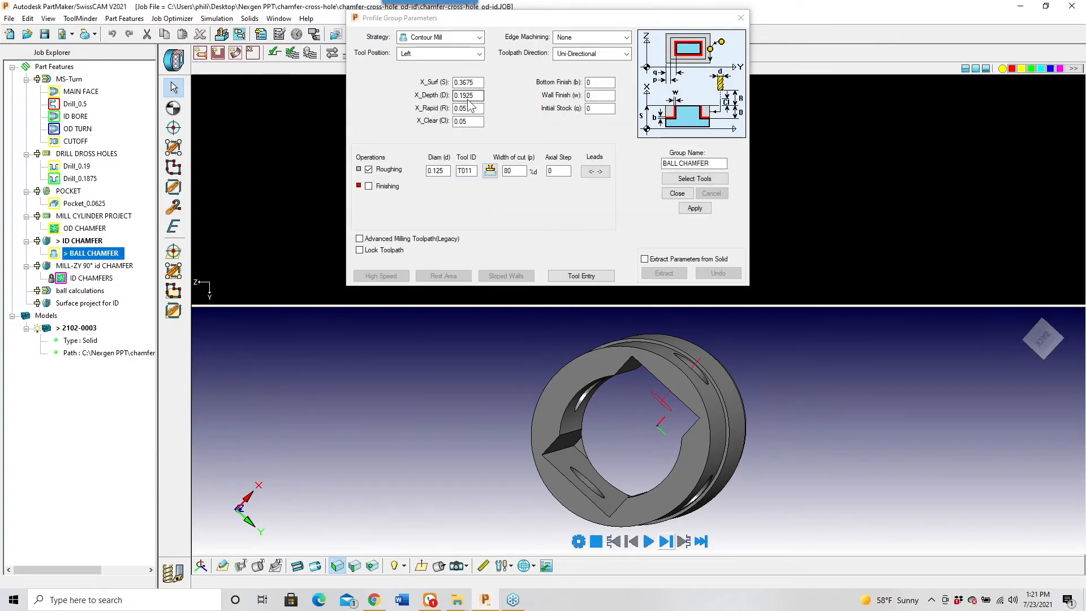
click(479, 95)
click(695, 209)
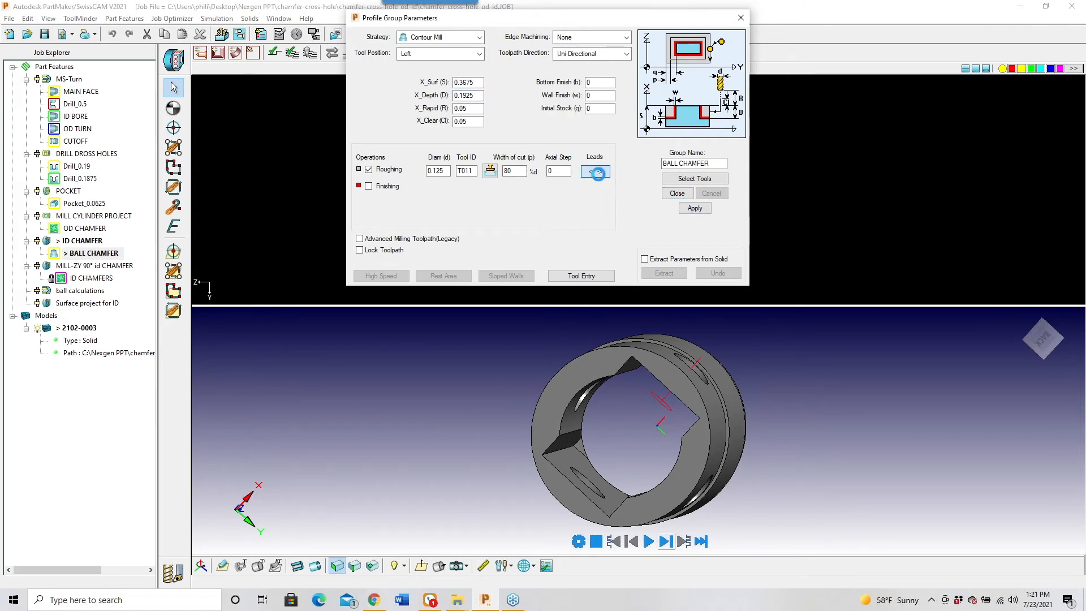
click(600, 176)
click(623, 232)
click(674, 191)
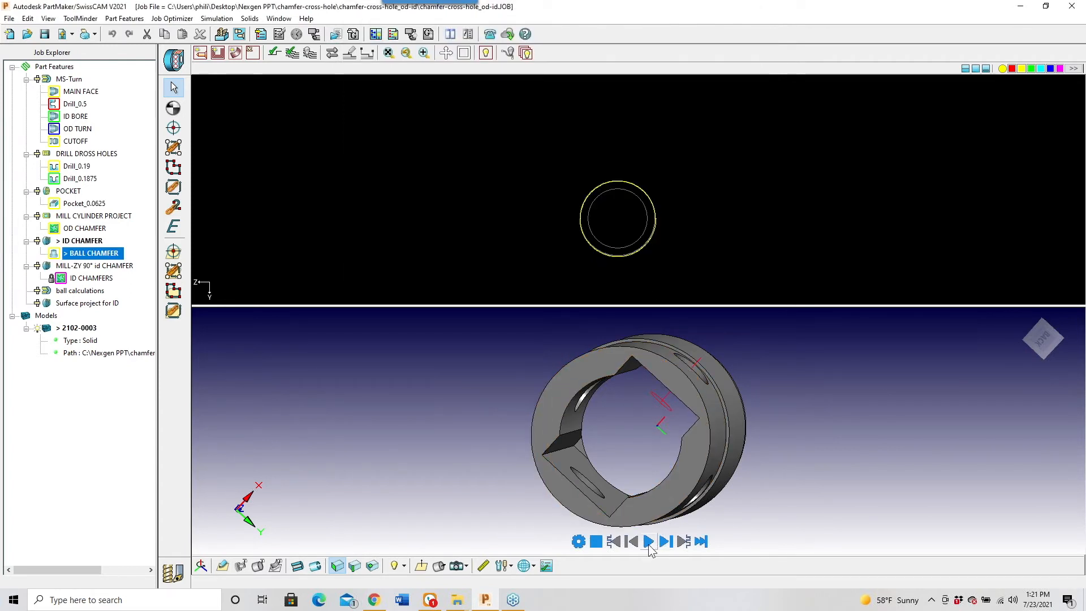
click(649, 543)
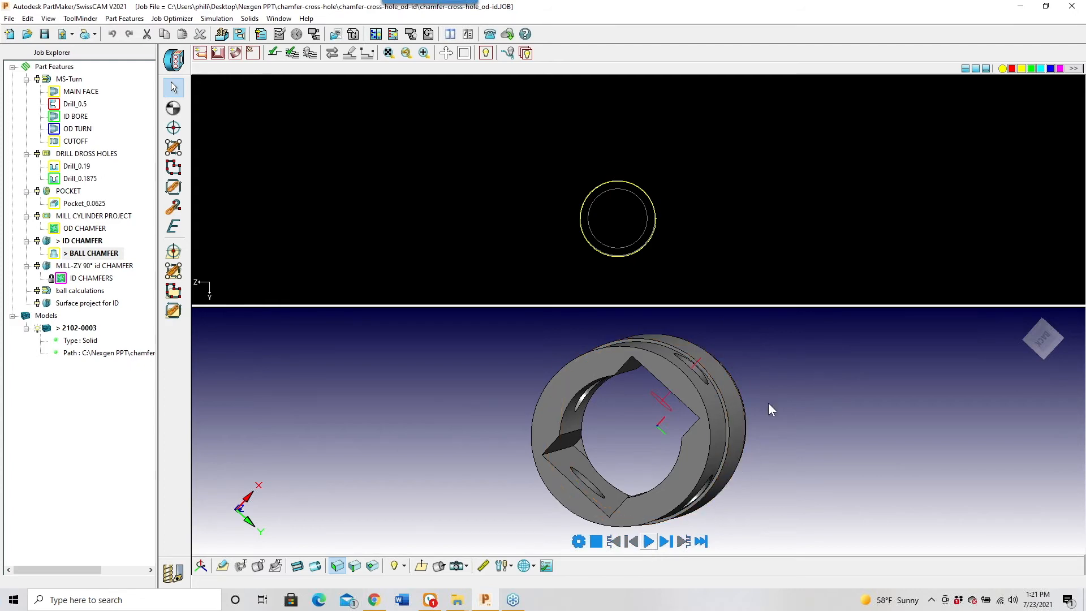
Check the number of copies and index angle increment used to duplicate the ID CHAMFER face
double_click(57, 251)
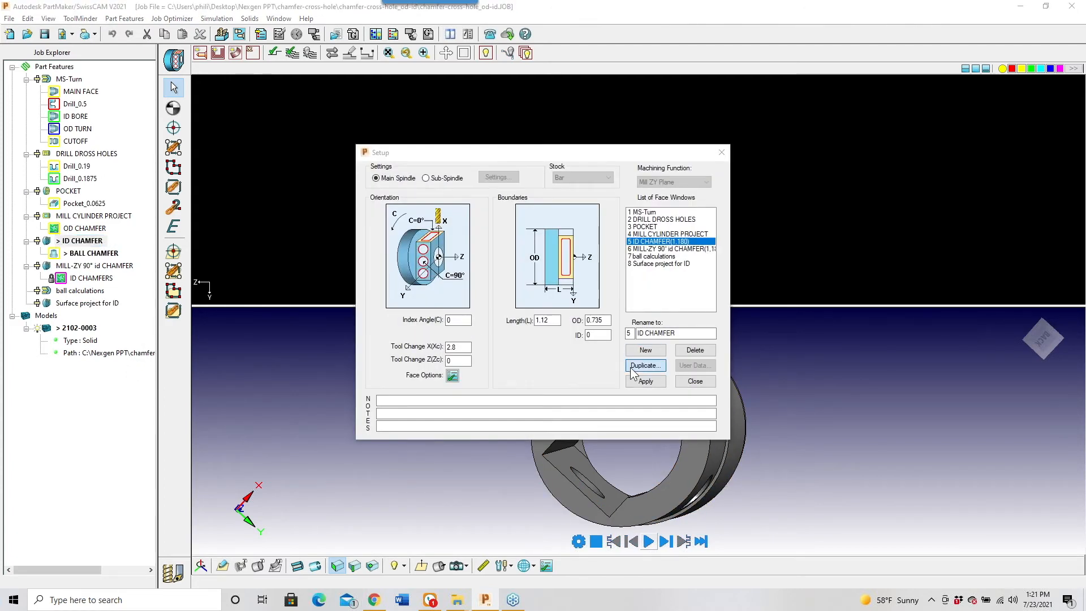
click(632, 367)
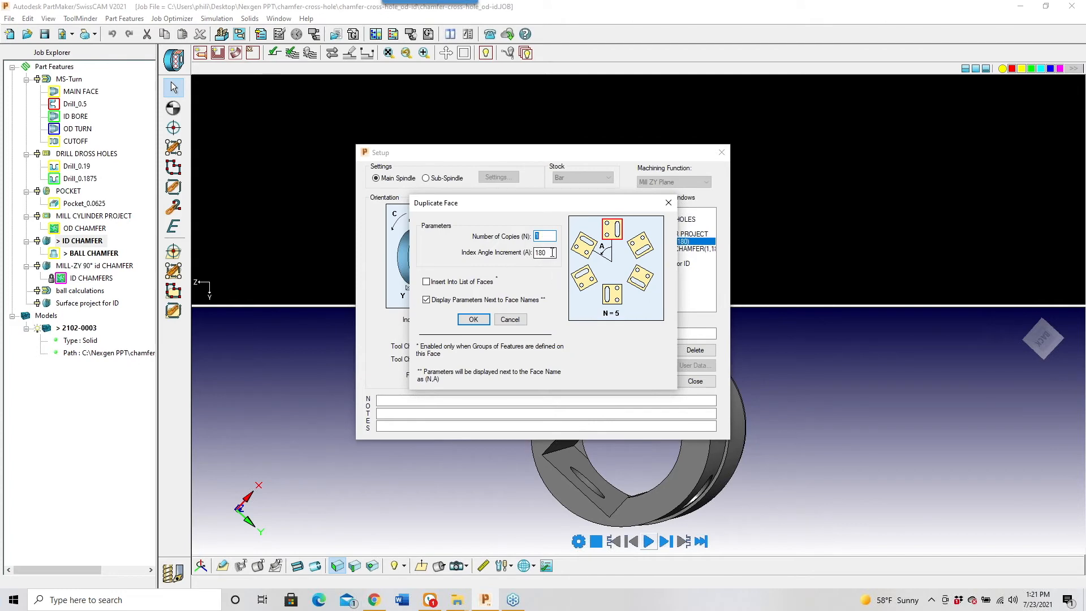
click(478, 320)
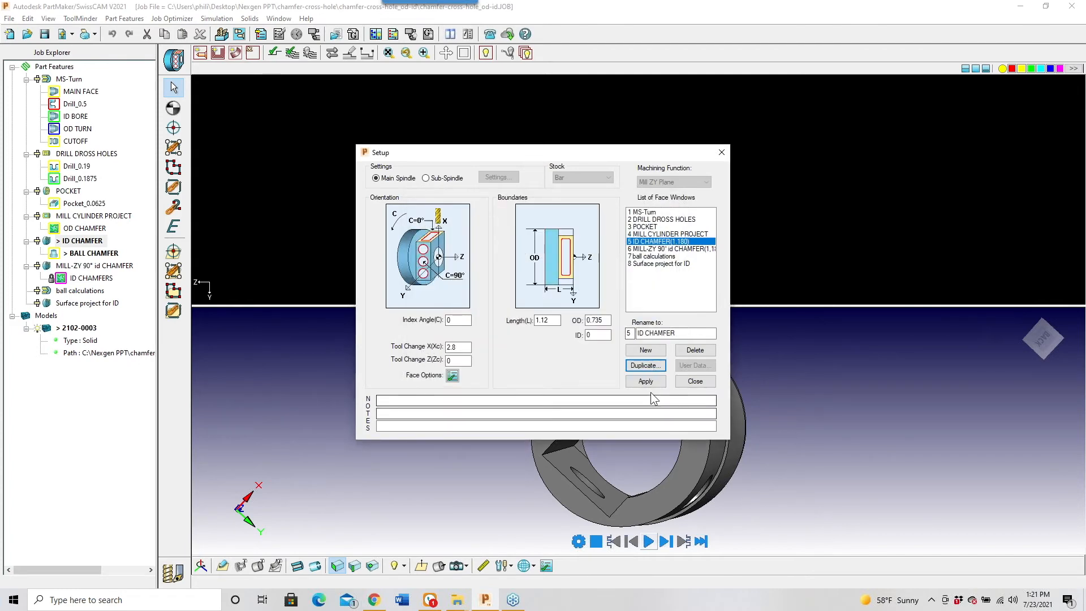
click(694, 380)
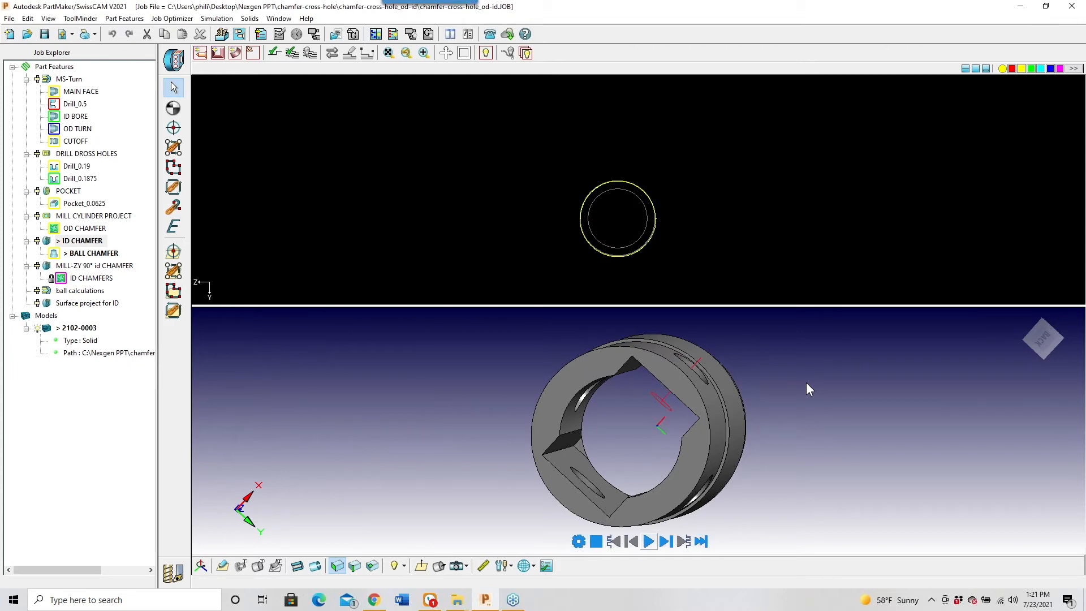
Examine the ID edges of the cross holes and the ball toolpath from the end and side of the solid
middle_drag(813, 422, 789, 392)
click(593, 388)
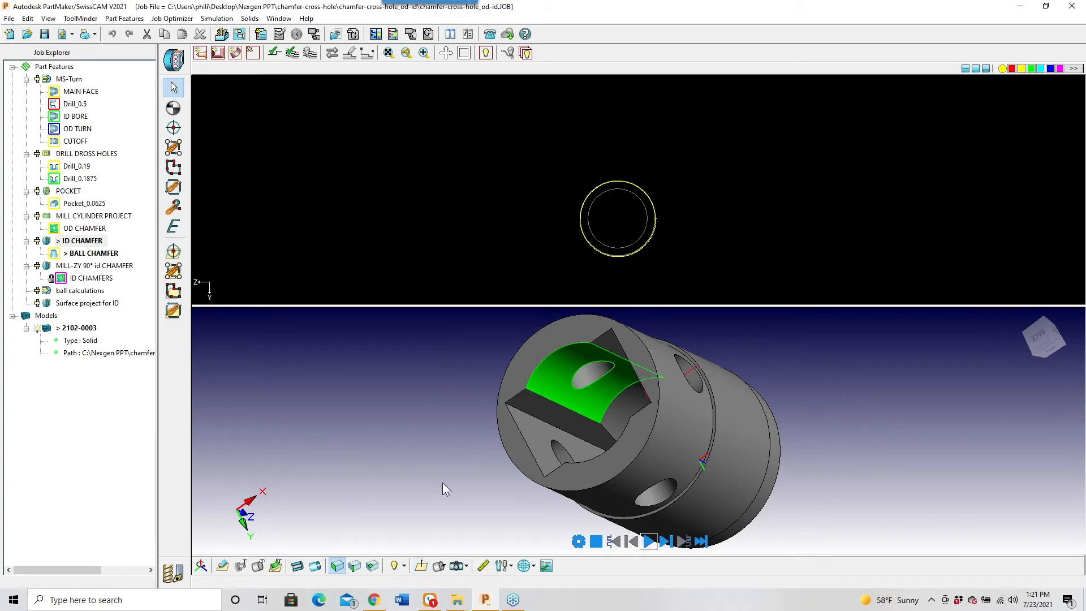
click(421, 566)
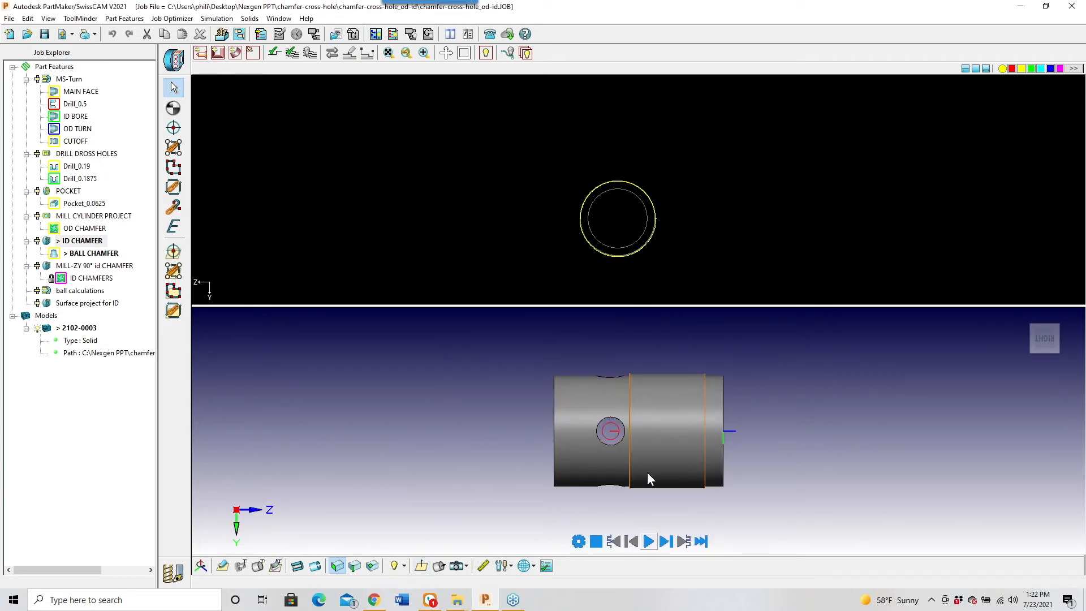
middle_drag(796, 413, 653, 398)
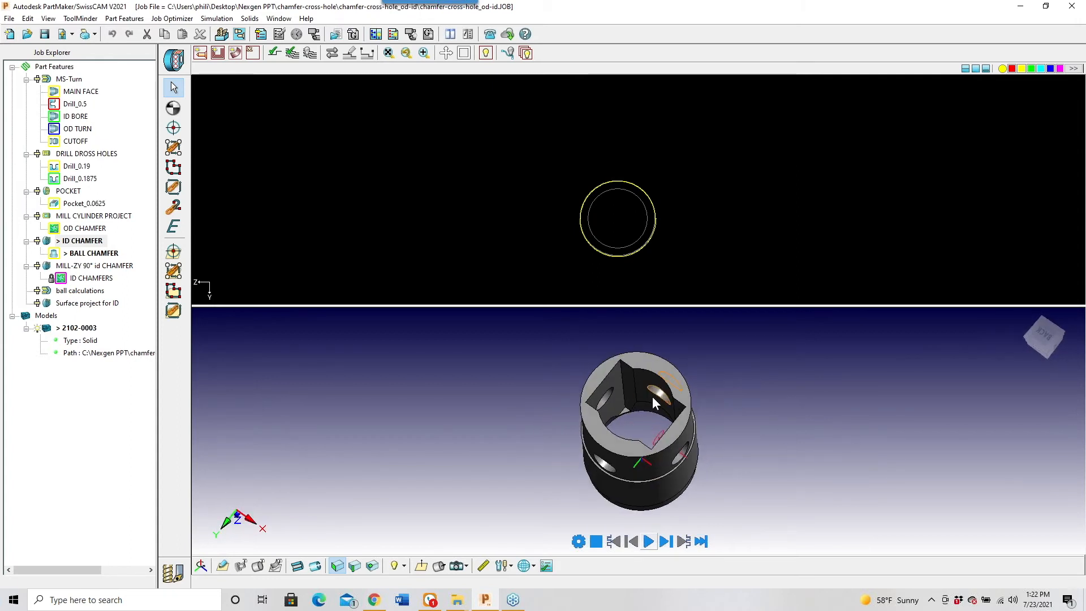
click(421, 565)
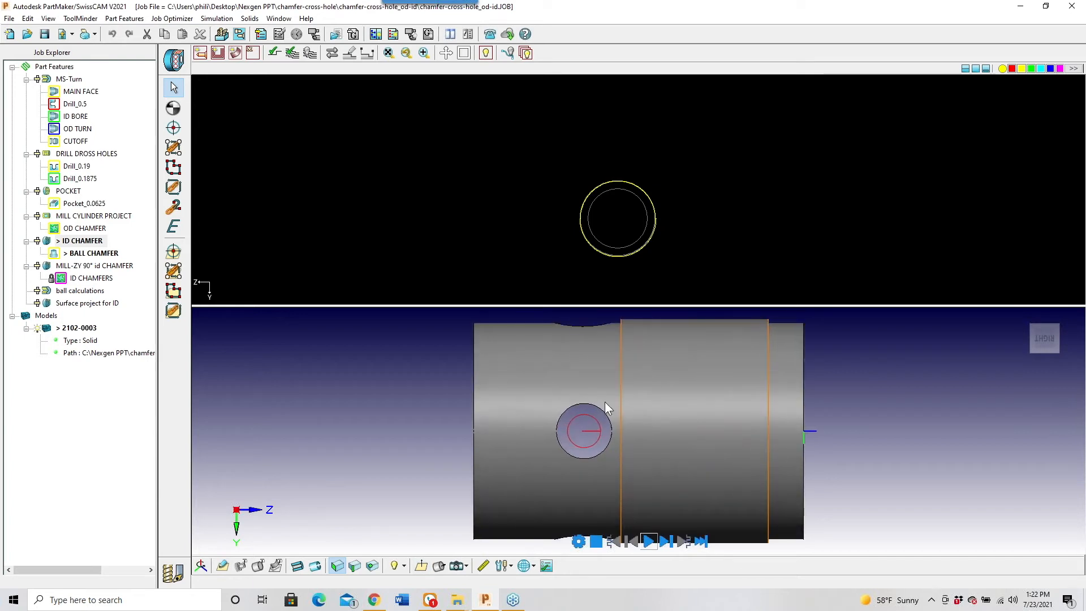
middle_drag(687, 384, 687, 356)
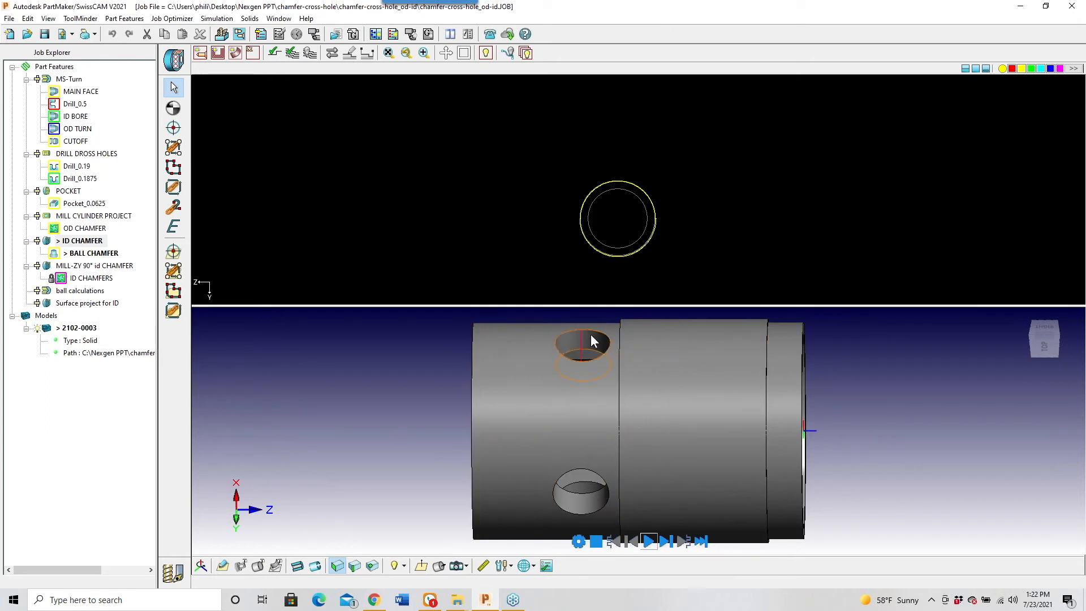
click(422, 565)
Review the dimensions and instruction notes in the Surface project for ID drawing
click(87, 304)
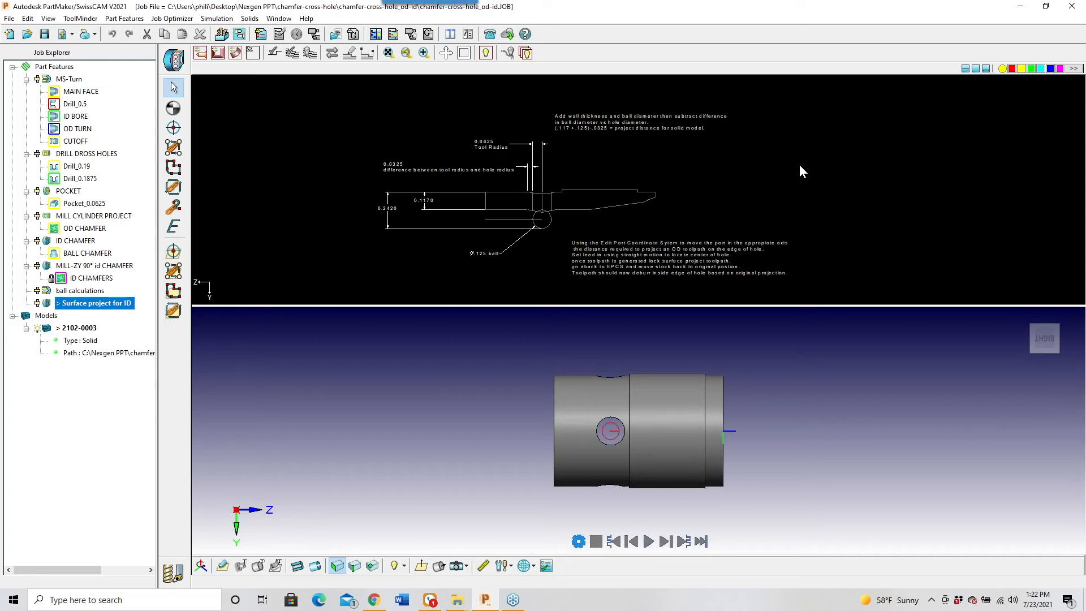
scroll(731, 172, down, 5)
scroll(652, 179, up, 6)
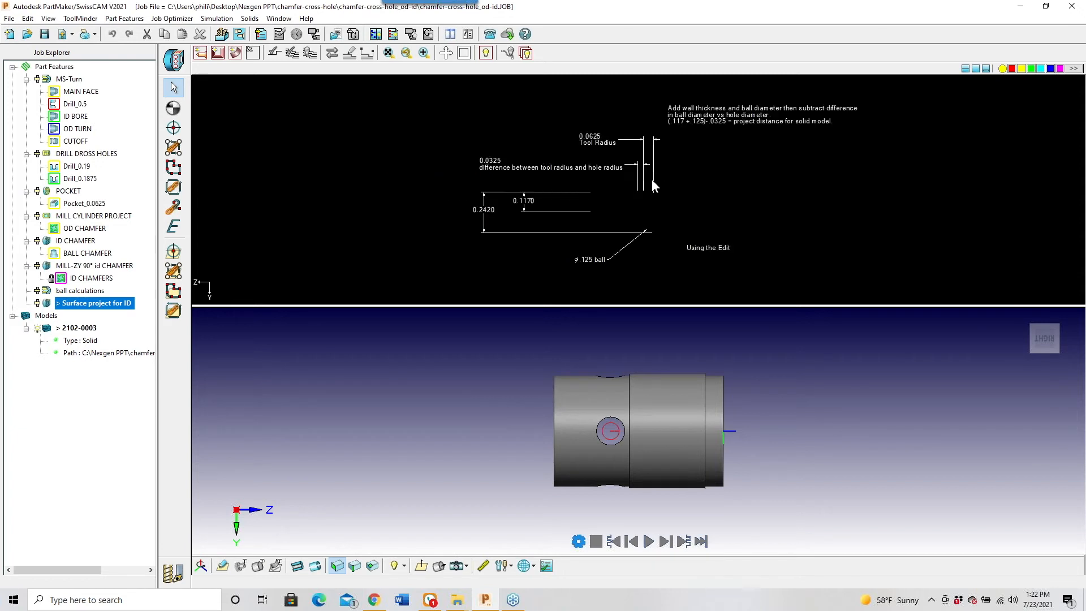
scroll(684, 184, down, 2)
scroll(684, 186, down, 1)
scroll(684, 191, up, 3)
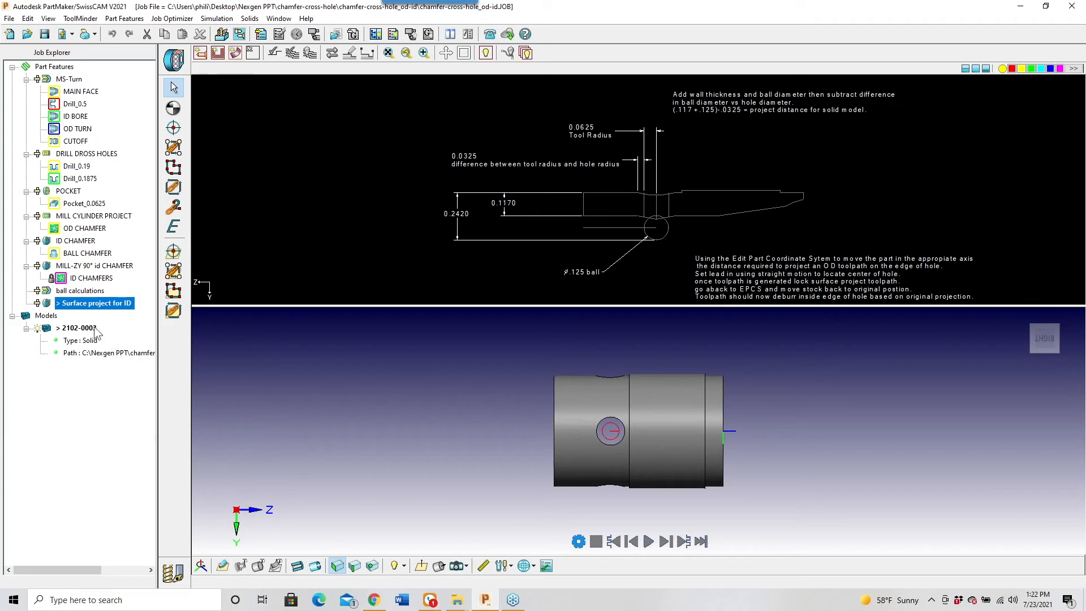
Review the tool overlap drawing of the MILL-ZY 90° id CHAMFER face and switch to its CAD geometry
click(86, 269)
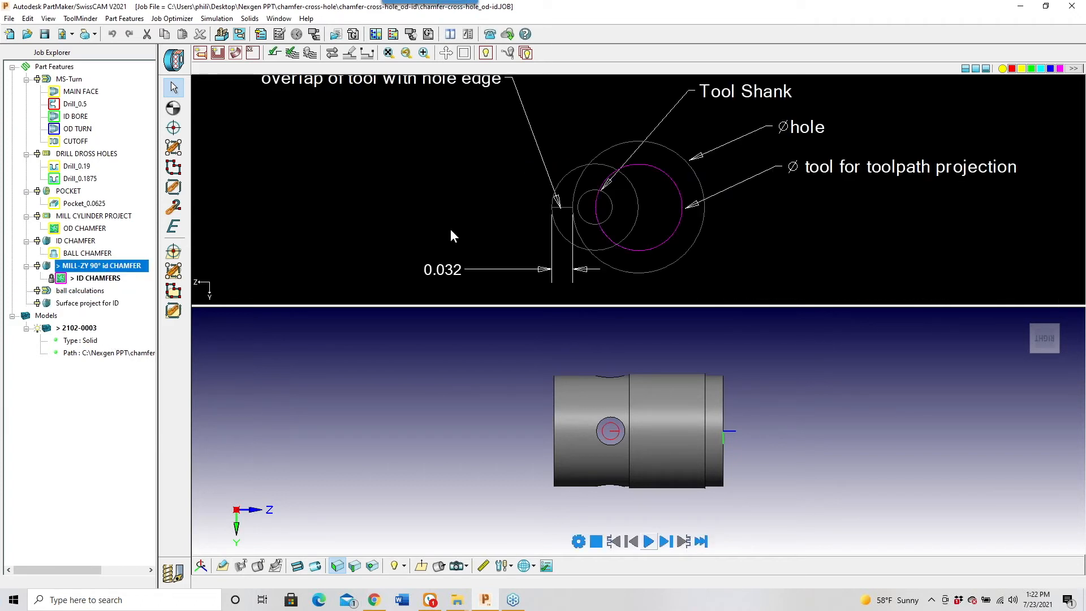
scroll(456, 210, down, 1)
scroll(666, 223, up, 1)
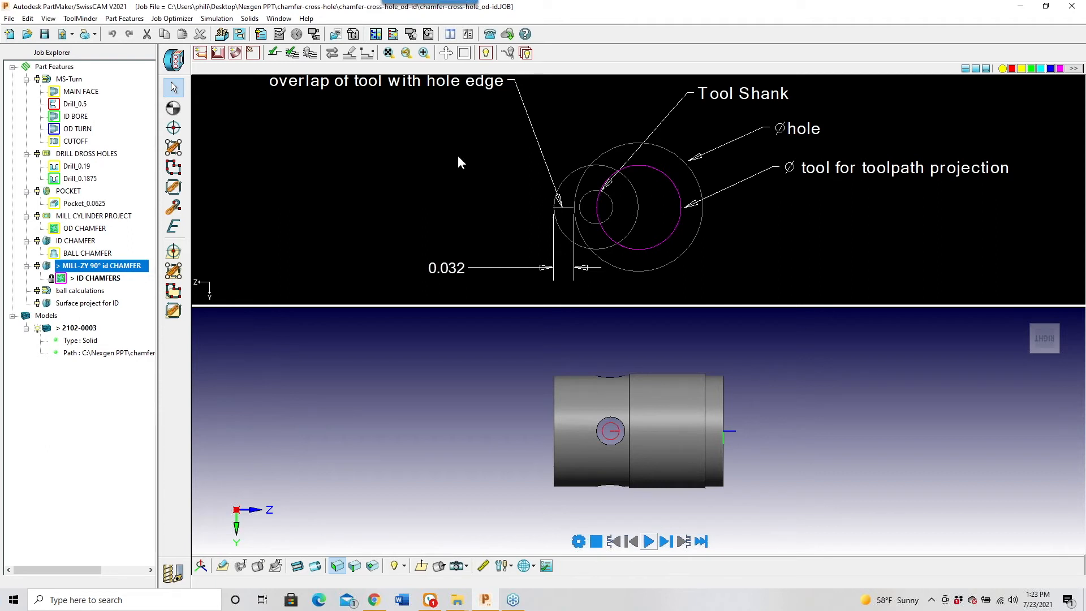
click(310, 54)
click(173, 573)
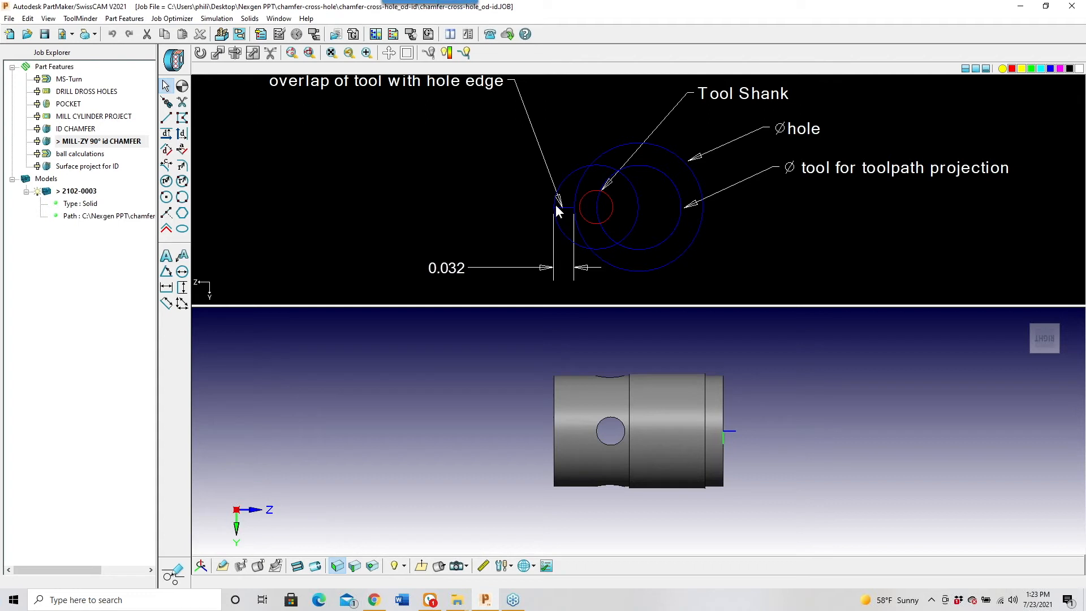
Check the radius and center point of the offset tool circle and of the upper arc used for toolpath projection
double_click(577, 172)
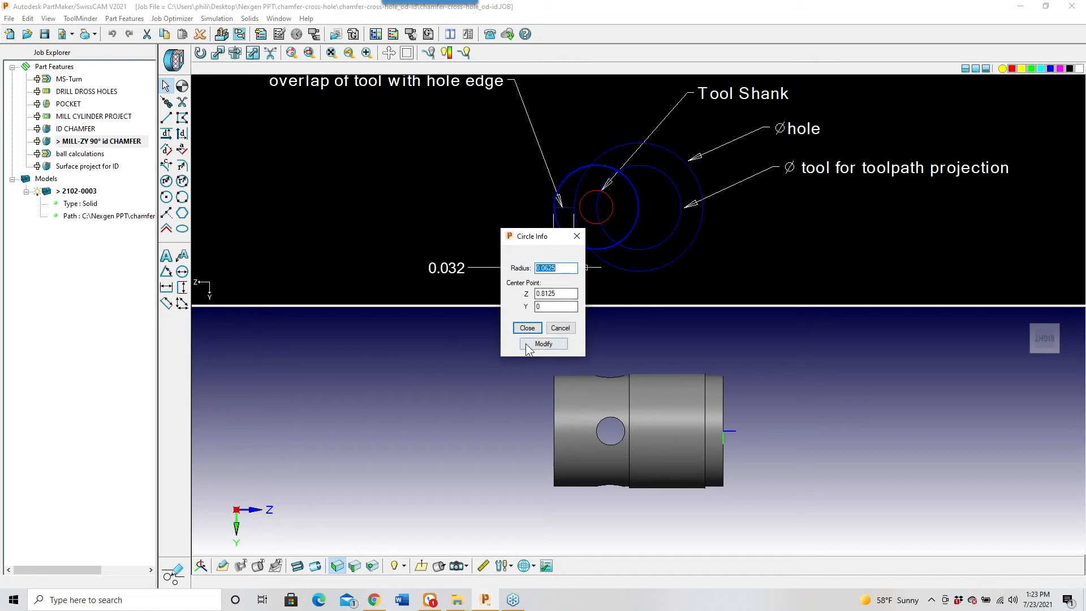
click(527, 328)
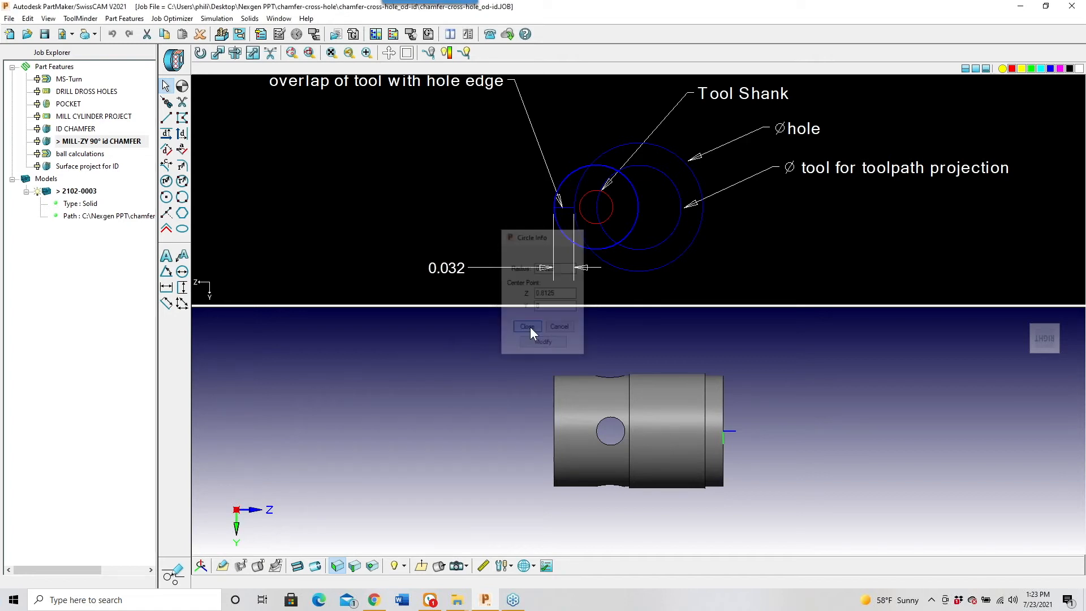
click(596, 206)
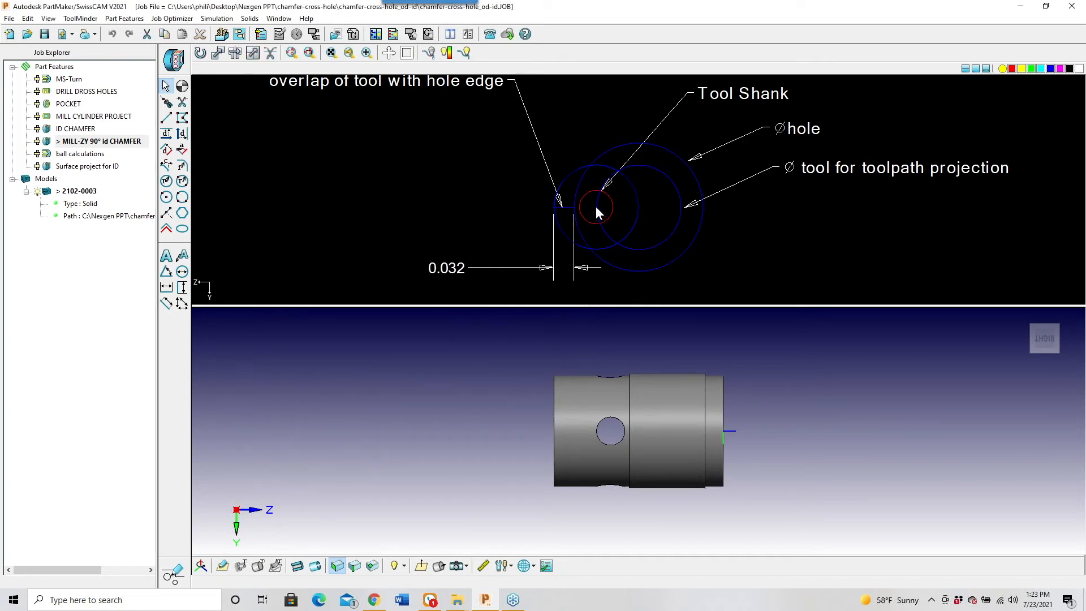
double_click(660, 172)
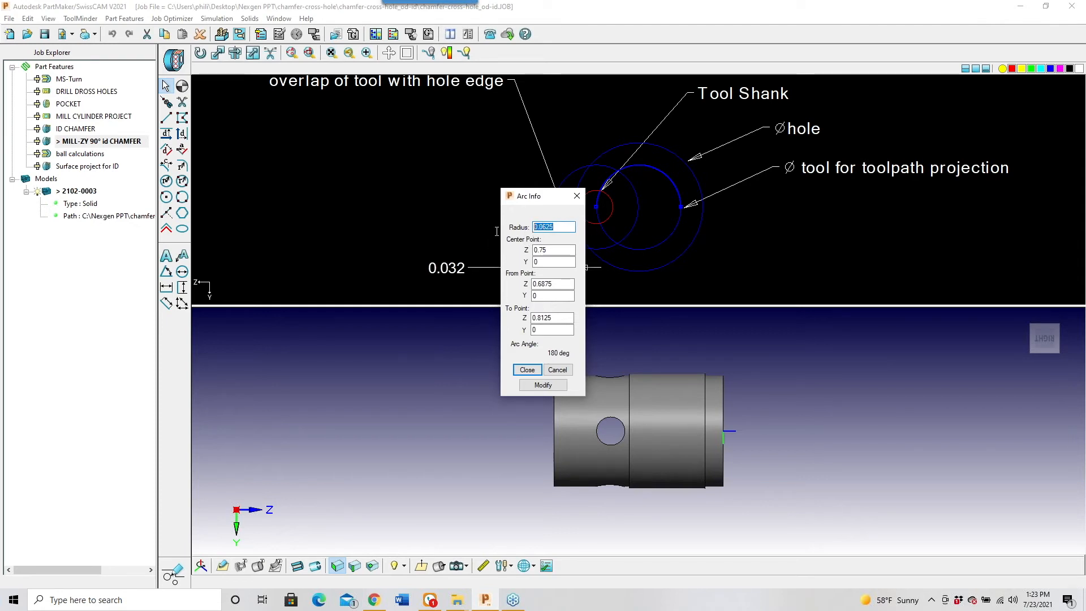
click(552, 369)
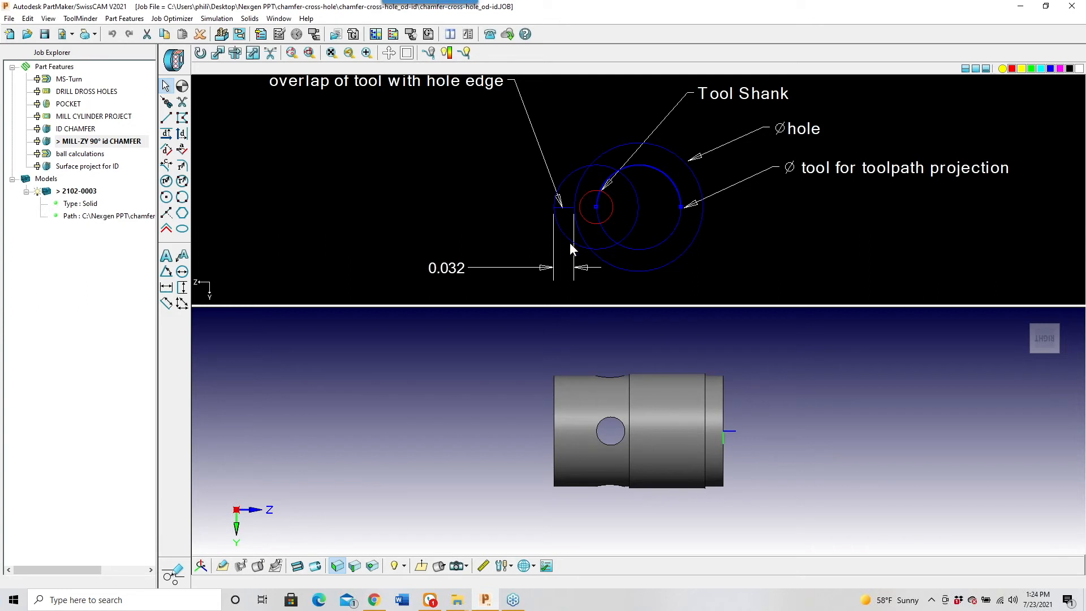
Compare the tool shank with the hole edge up close and recheck the projection arc's dimensions
scroll(571, 229, up, 5)
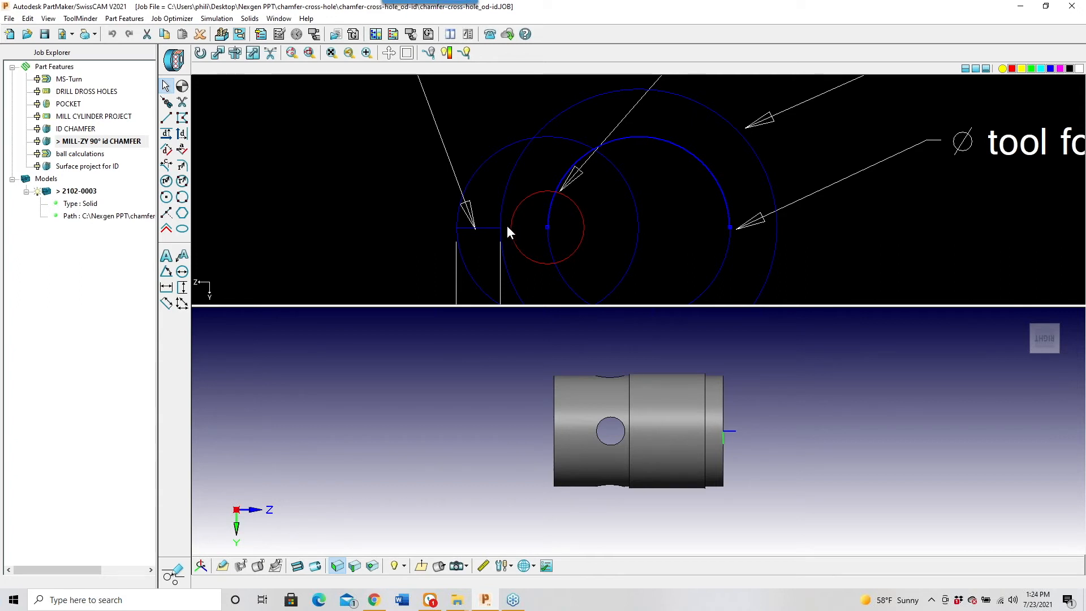
click(714, 123)
double_click(666, 145)
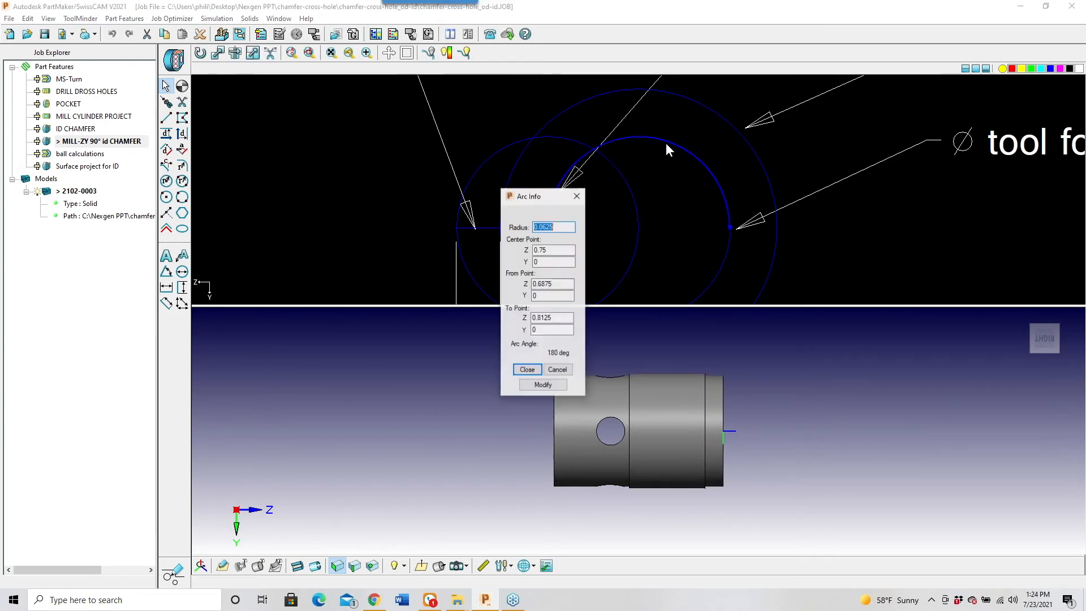
click(577, 195)
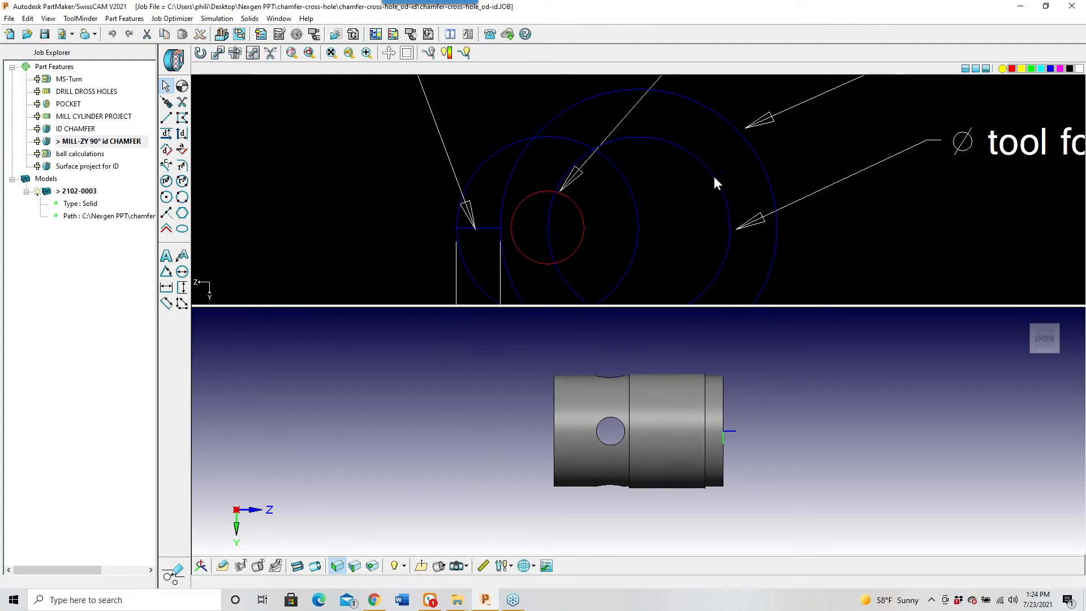
scroll(679, 201, down, 2)
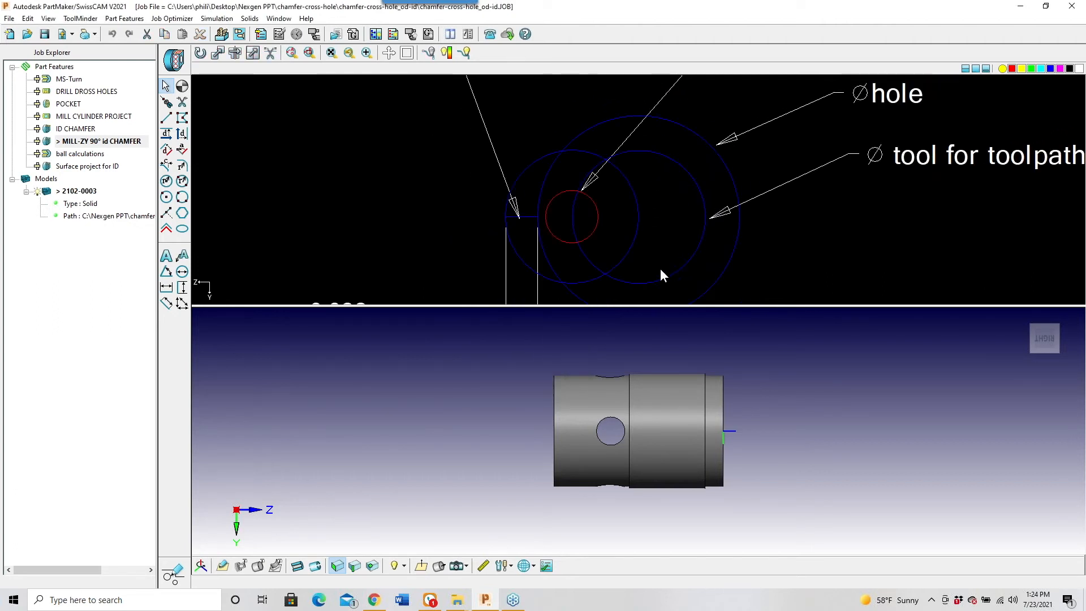
scroll(703, 239, down, 2)
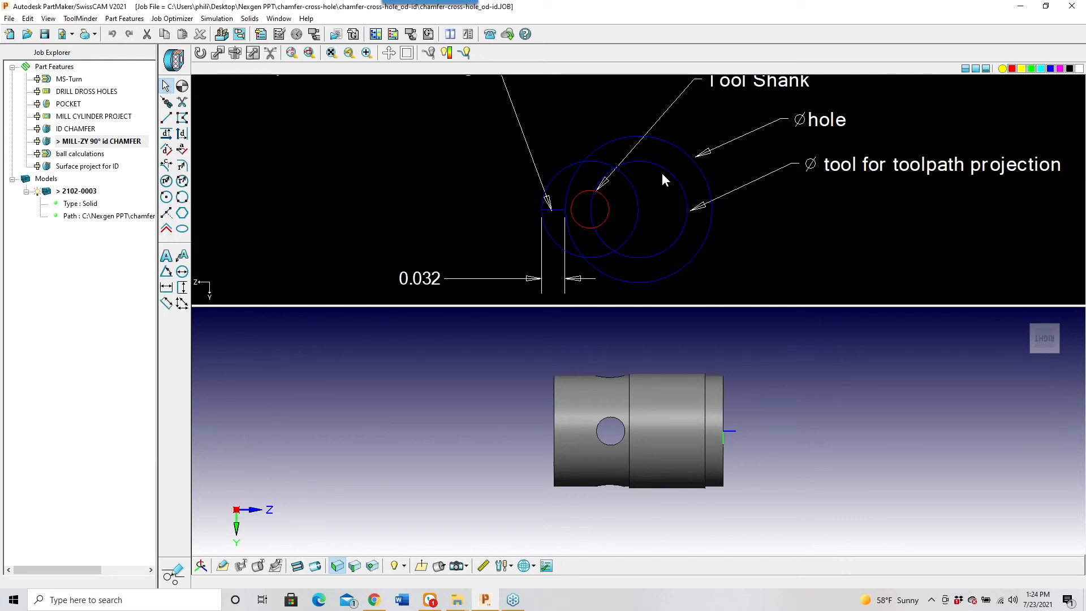
scroll(662, 176, down, 1)
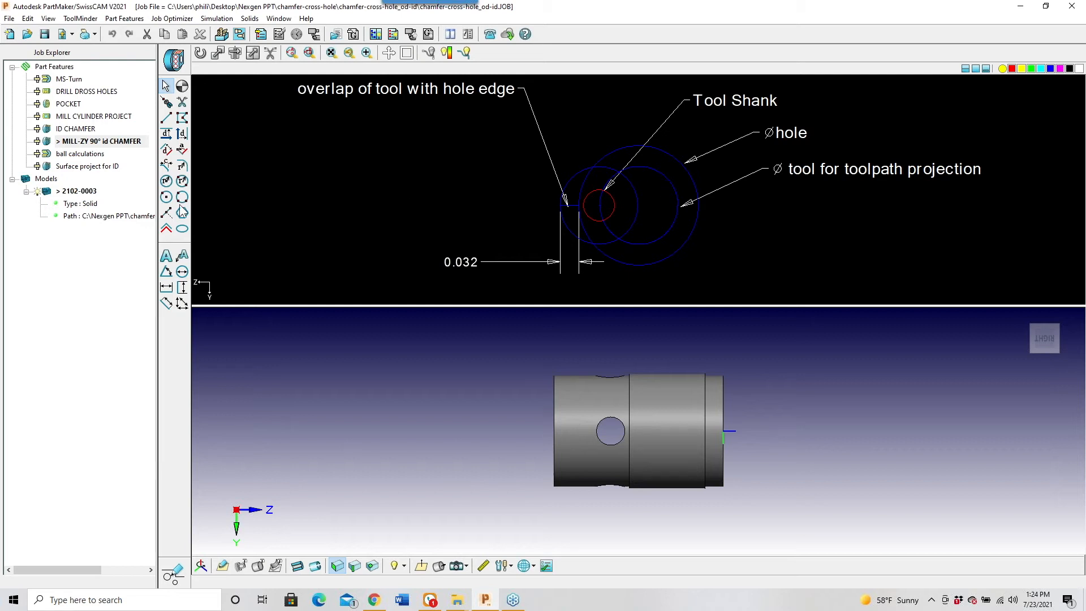
Examine the Surface project for ID drawing's wall thickness, ball diameter and project distance calculation against the end of the solid
click(92, 168)
double_click(93, 170)
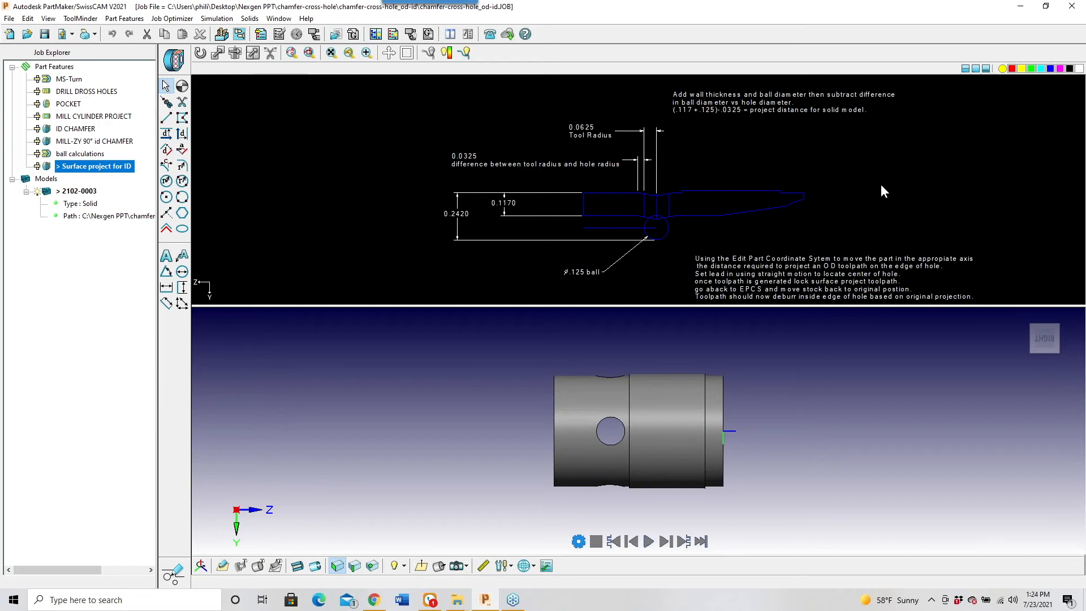
scroll(772, 171, up, 1)
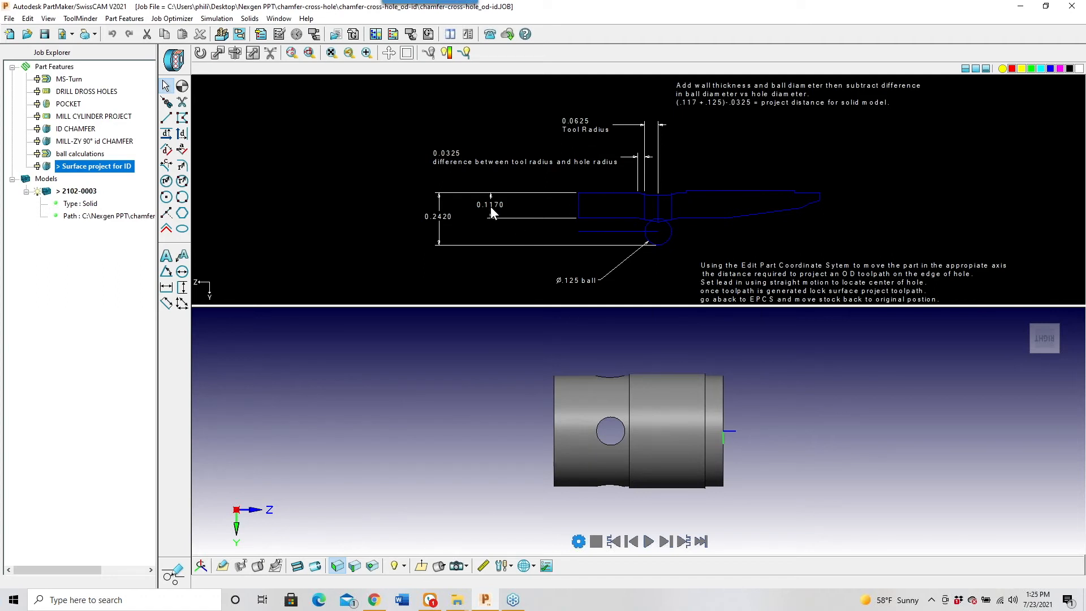
middle_drag(606, 350, 628, 392)
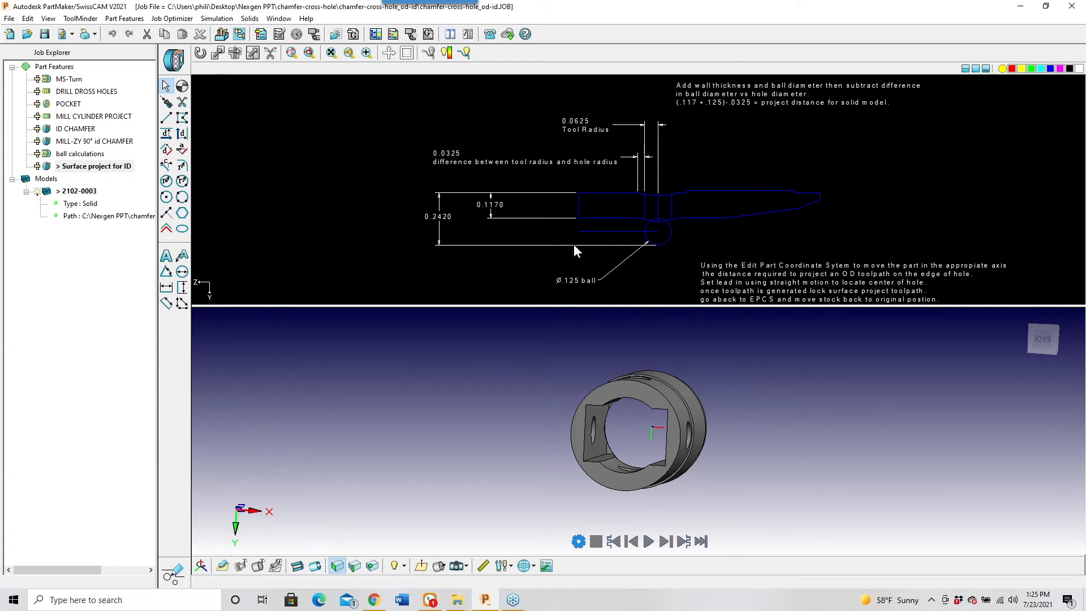
scroll(800, 143, up, 1)
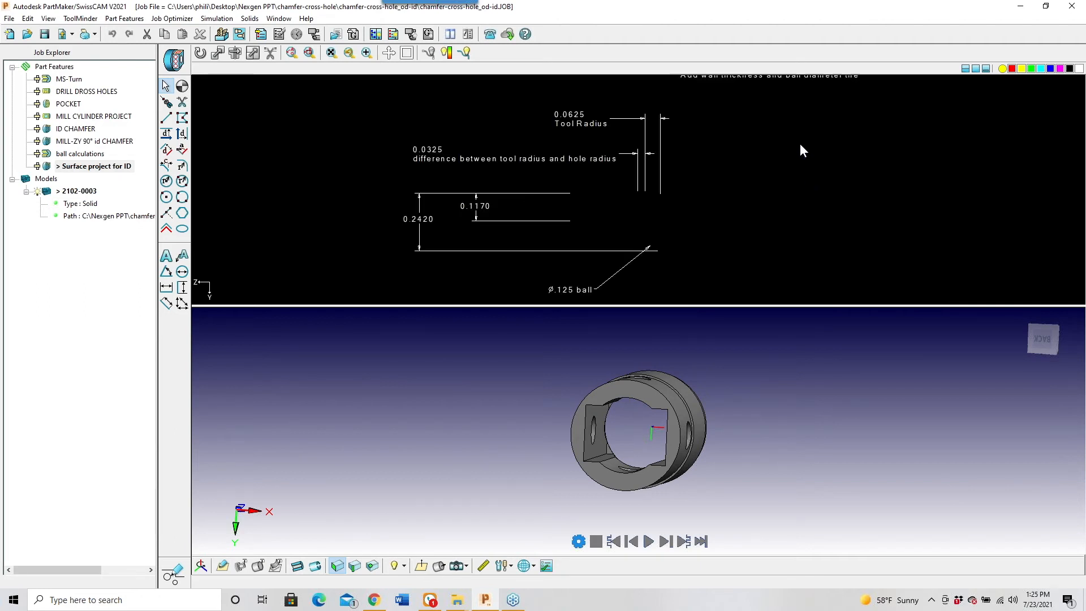
scroll(811, 149, up, 1)
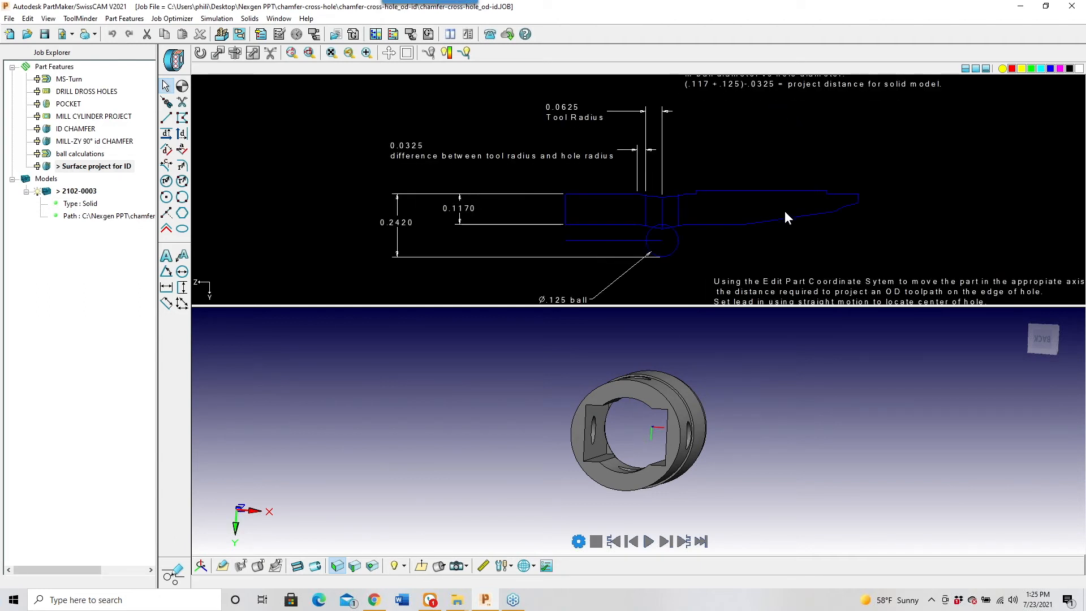
scroll(645, 192, down, 1)
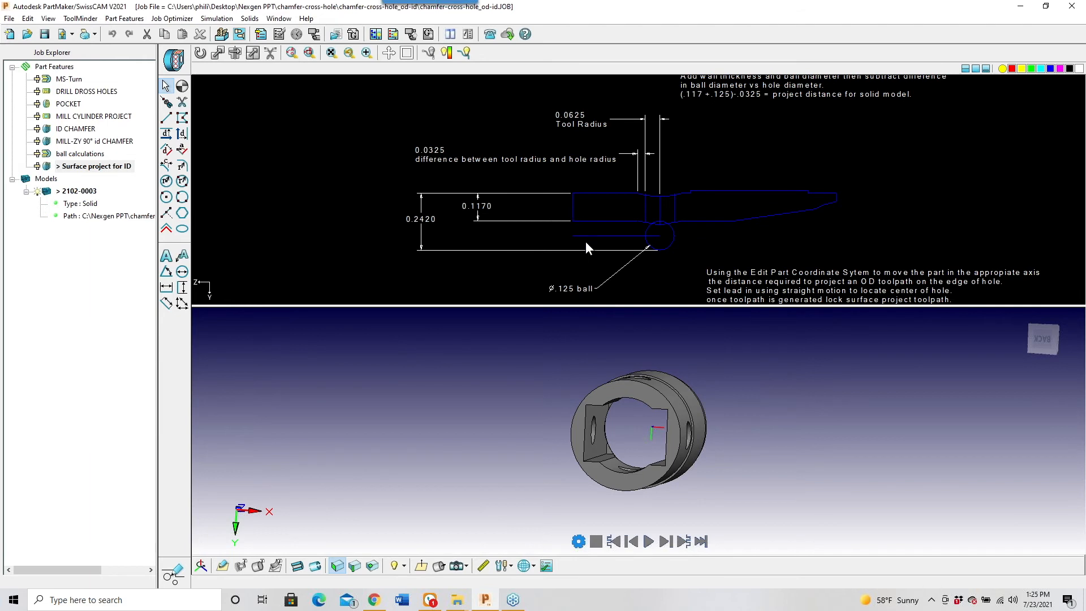
Compare the solid's orientation in the Surface project for ID and MILL-ZY 90° id CHAMFER faces, and return to the machining features
click(422, 566)
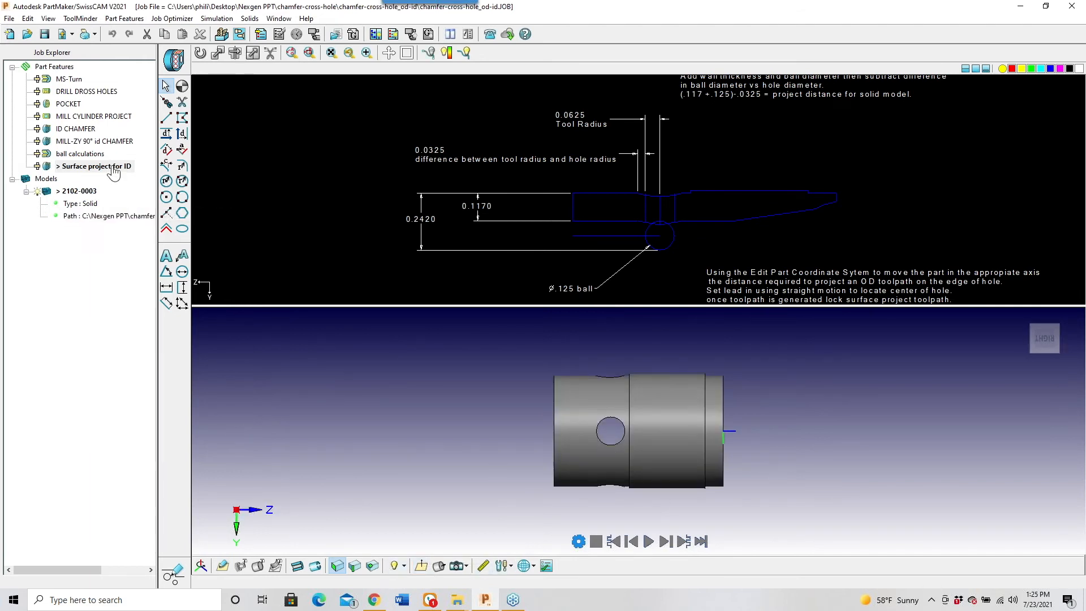
middle_drag(551, 494, 550, 495)
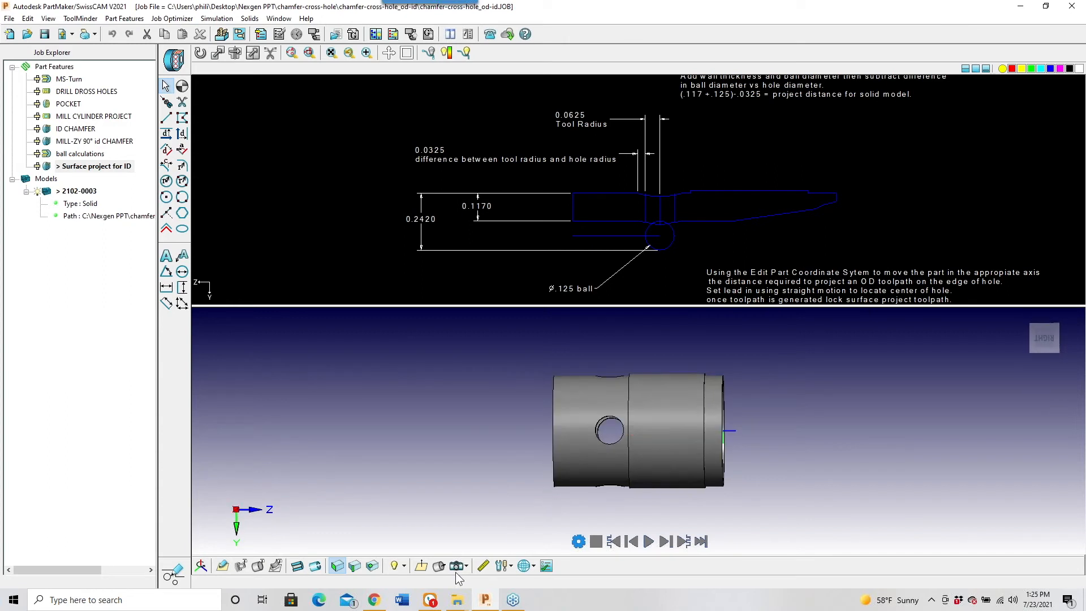
mouse_move(430, 554)
middle_down()
mouse_move(616, 490)
mouse_move(877, 440)
mouse_move(806, 438)
middle_up()
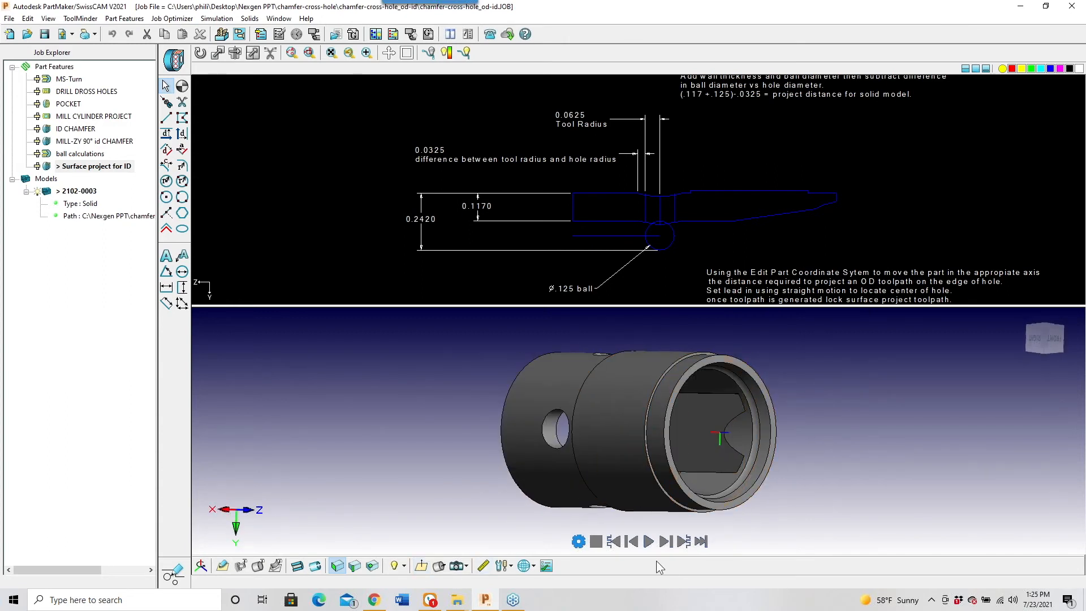
key(Up)
key(Up)
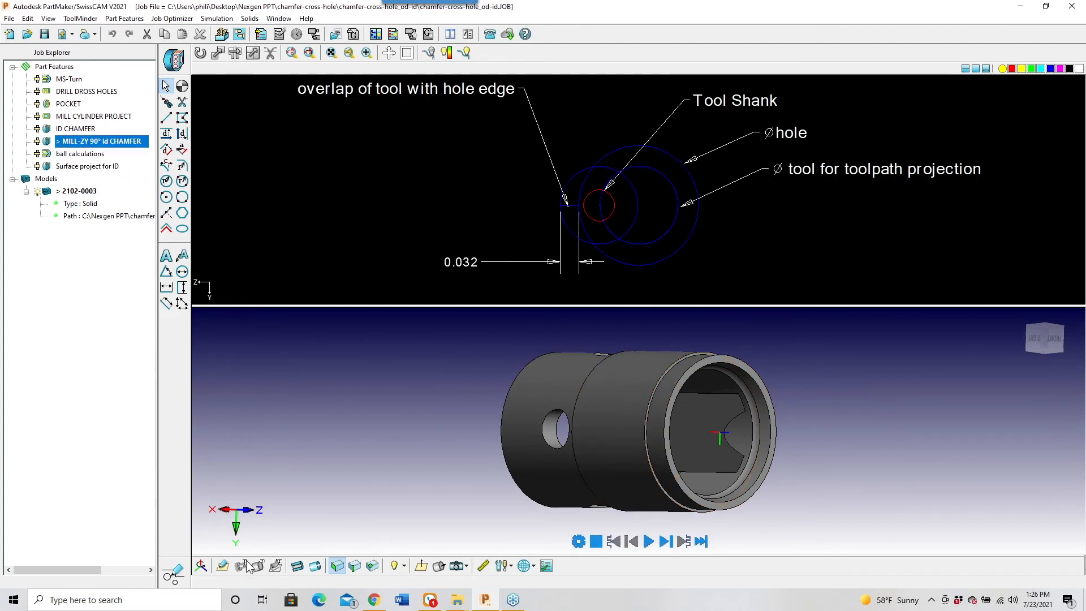
click(420, 567)
middle_drag(738, 509, 647, 494)
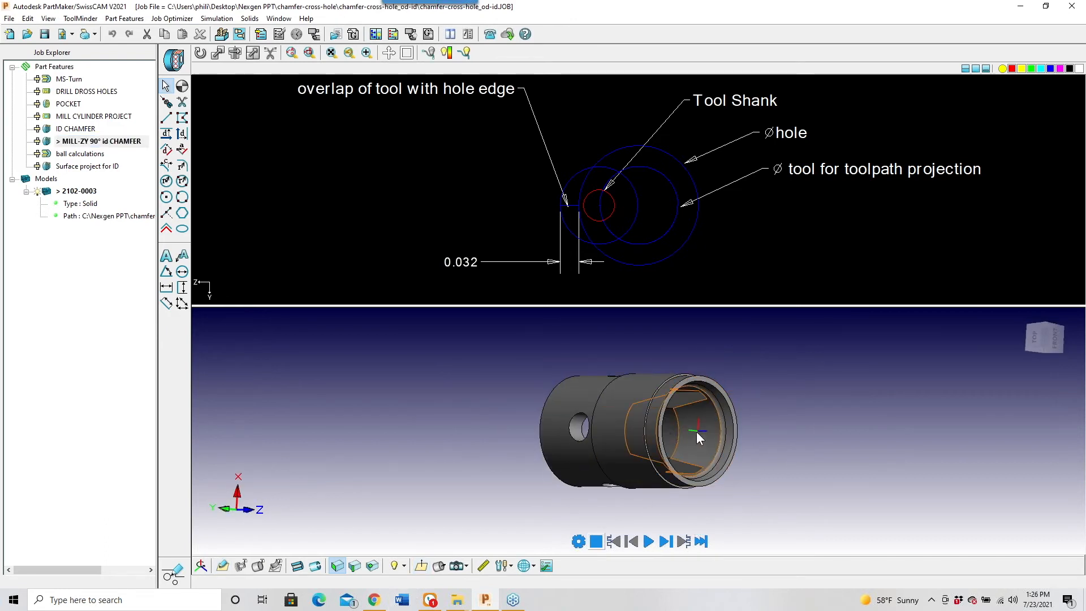
click(173, 574)
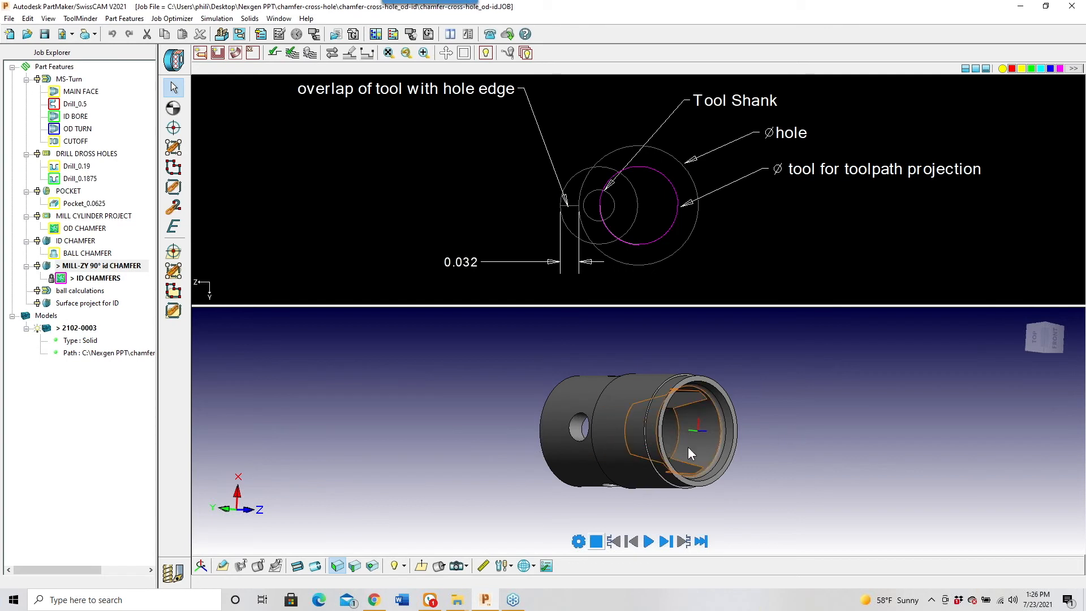
click(422, 568)
middle_drag(871, 453, 777, 438)
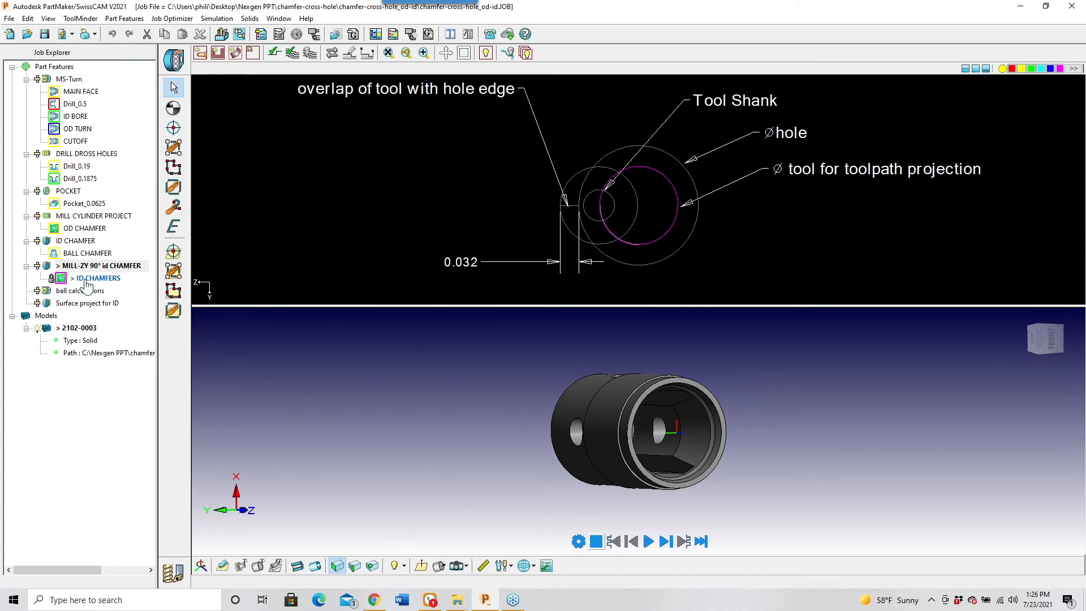
In the Surface project for ID face, edit the part coordinate system to offset the part origin by 0.21 in Y
click(93, 303)
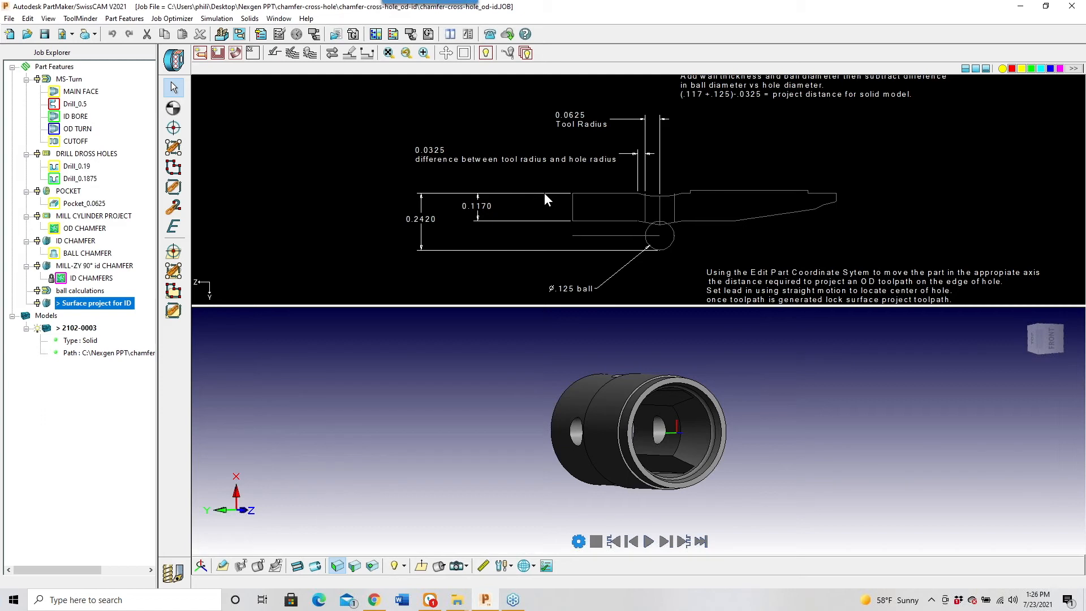
click(200, 566)
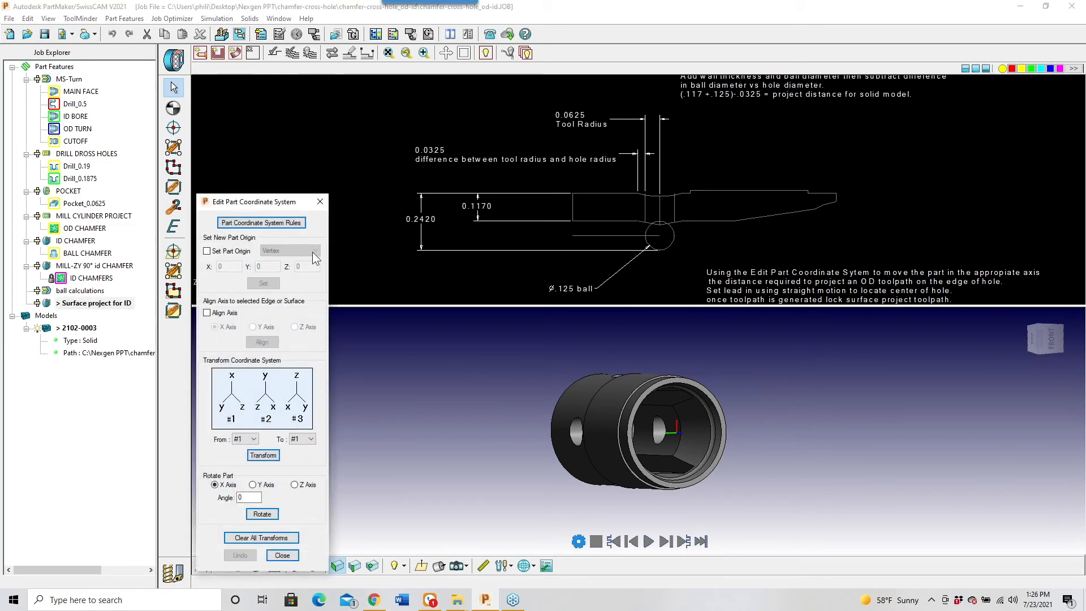
click(207, 251)
click(267, 267)
double_click(268, 267)
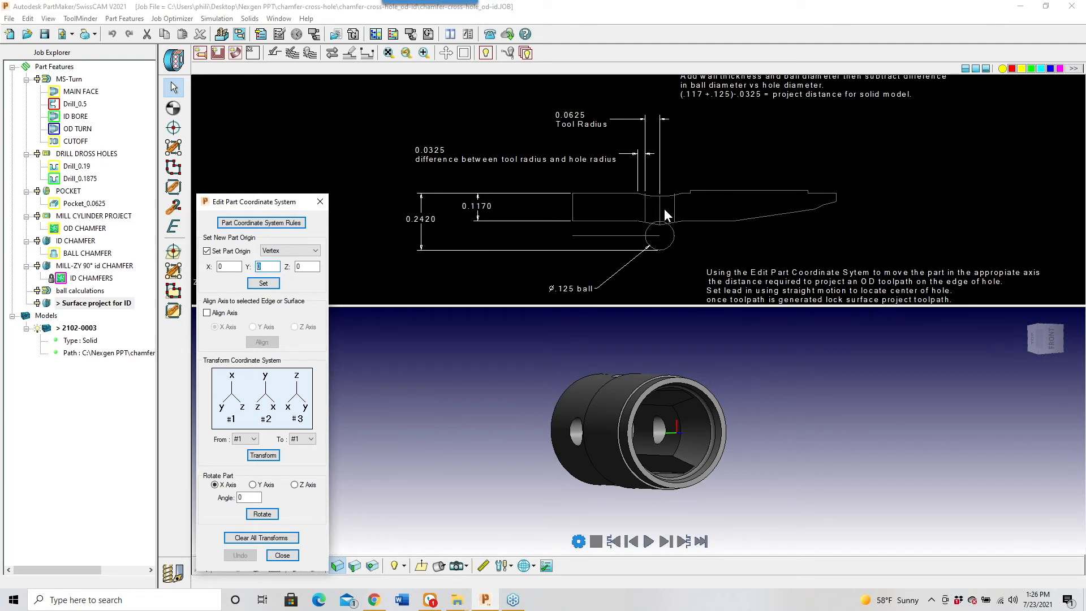
text(21)
click(263, 283)
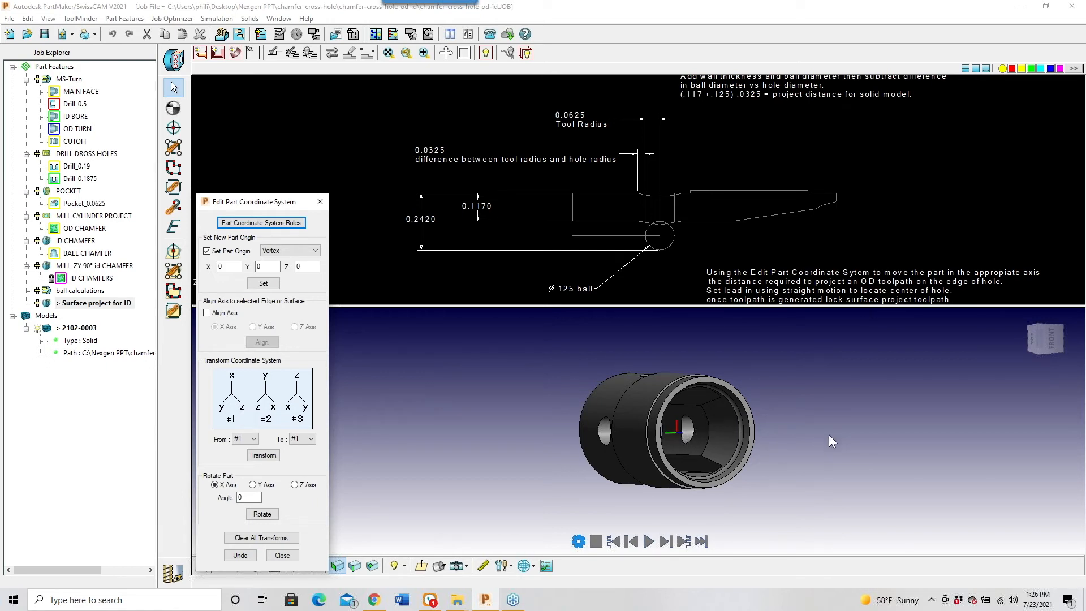
middle_drag(805, 445, 762, 408)
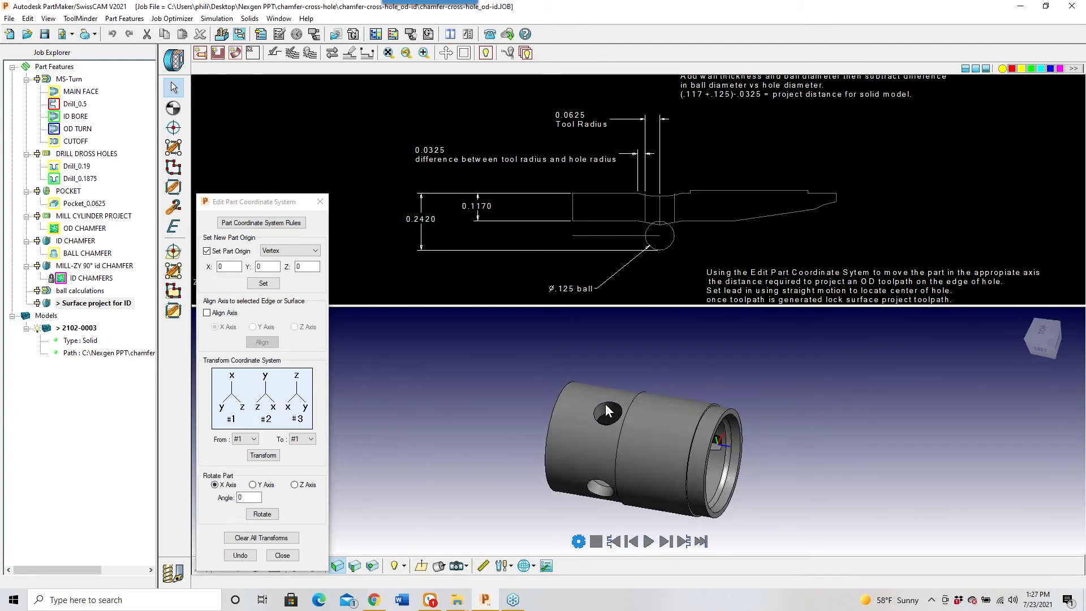
click(282, 555)
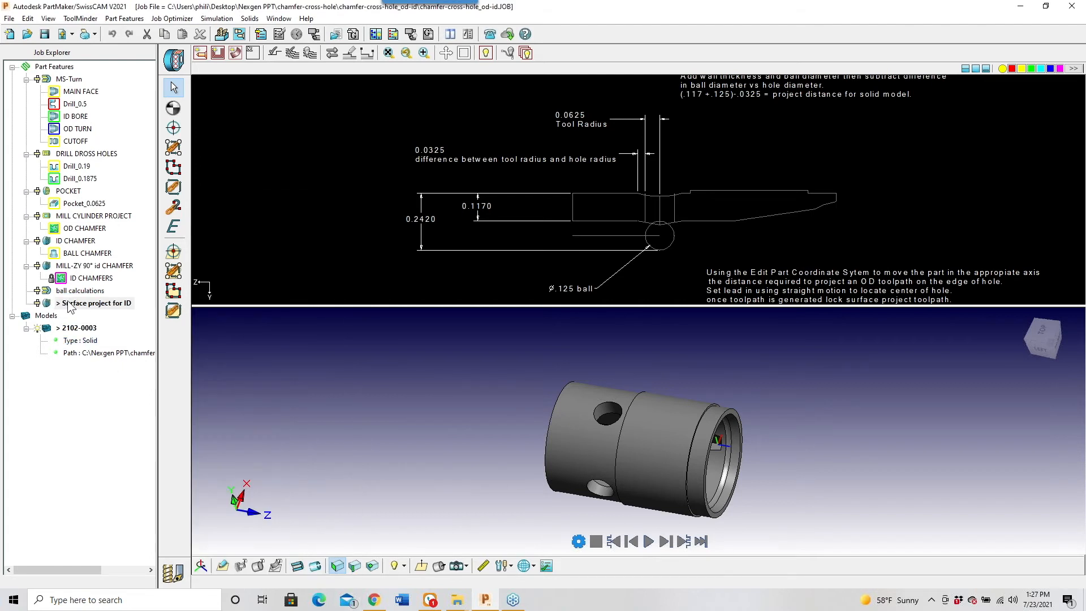
Unlock and recalculate the ID CHAMFERS toolpath in the MILL-ZY 90° id CHAMFER face, and play its simulation on the solid
click(79, 281)
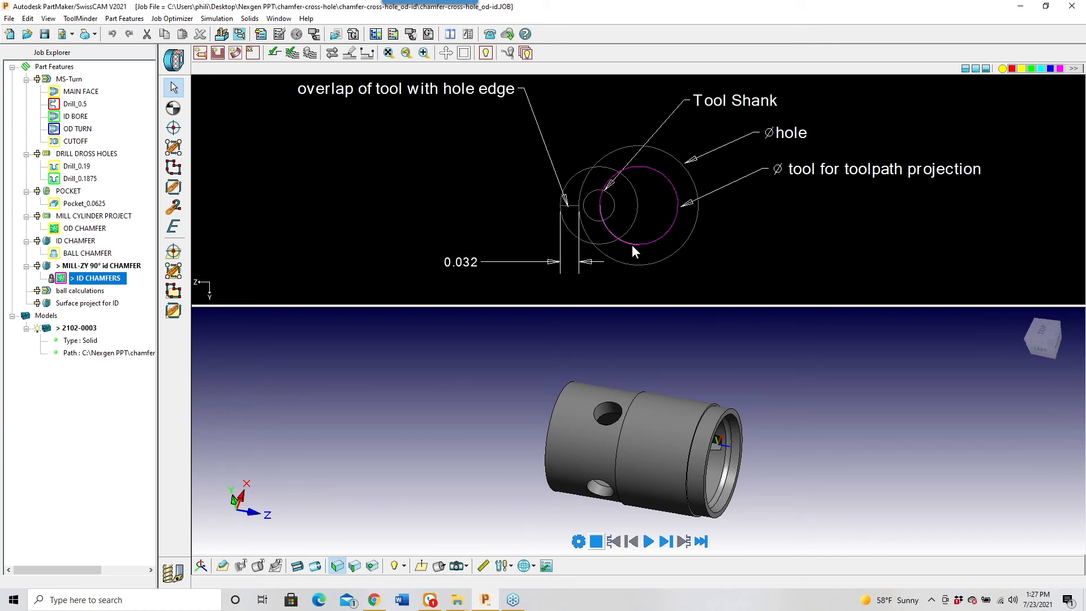
double_click(63, 280)
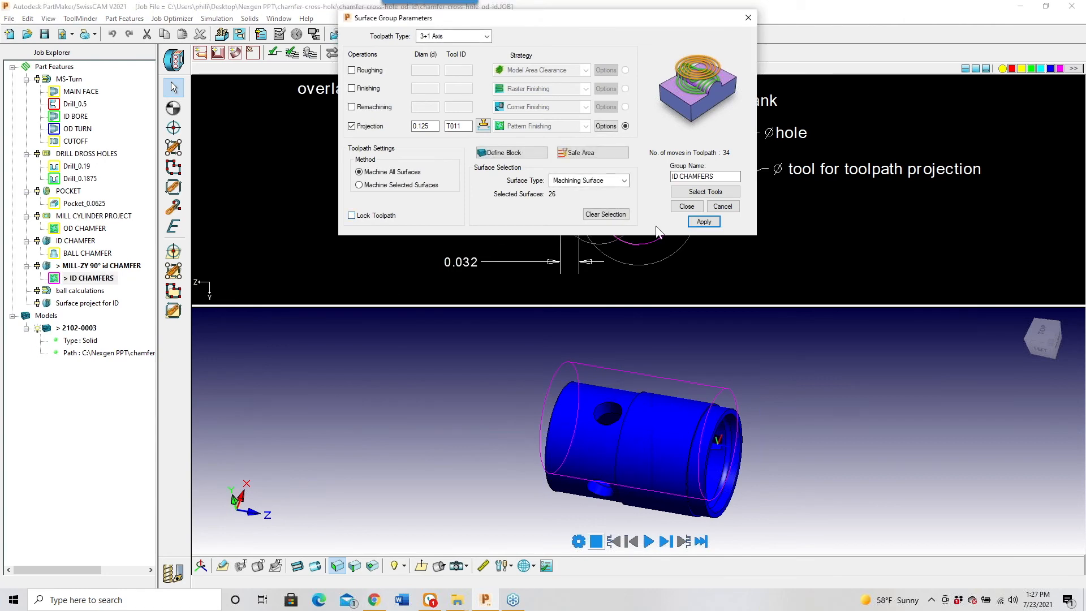
click(687, 206)
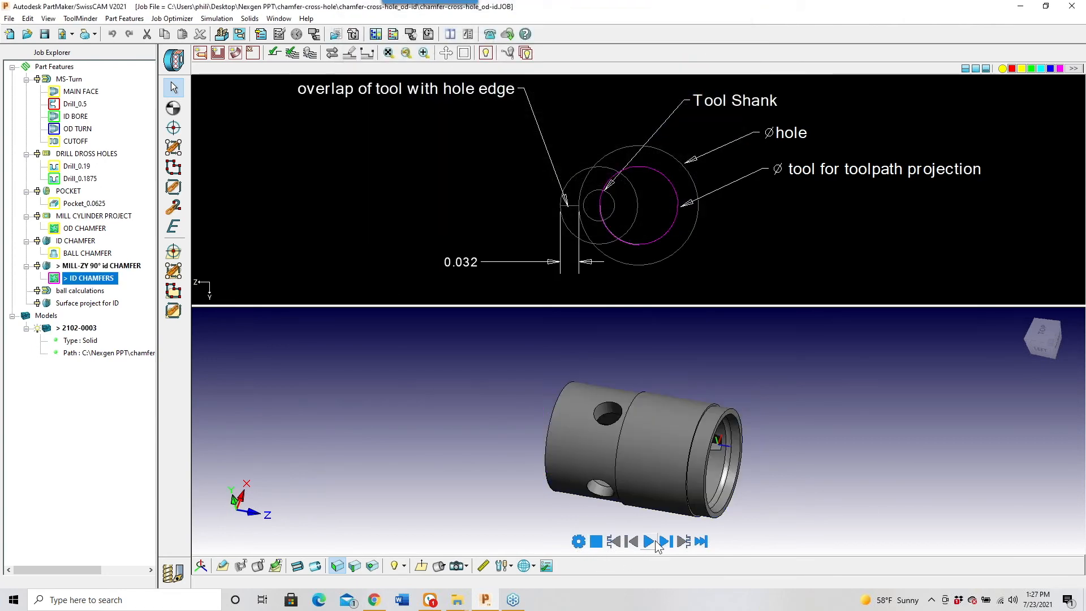
click(649, 543)
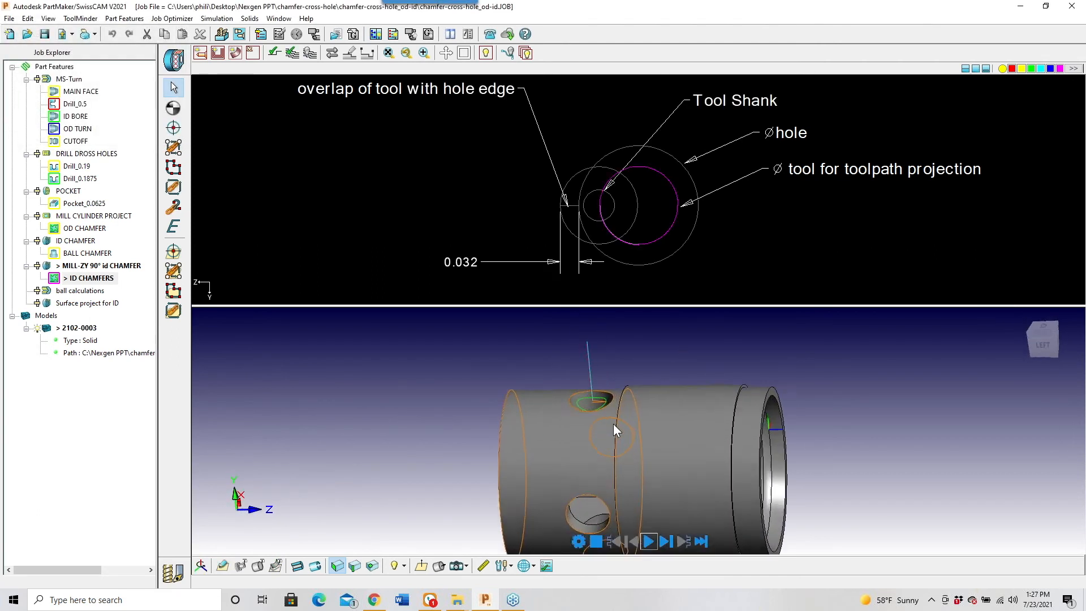
scroll(613, 423, up, 3)
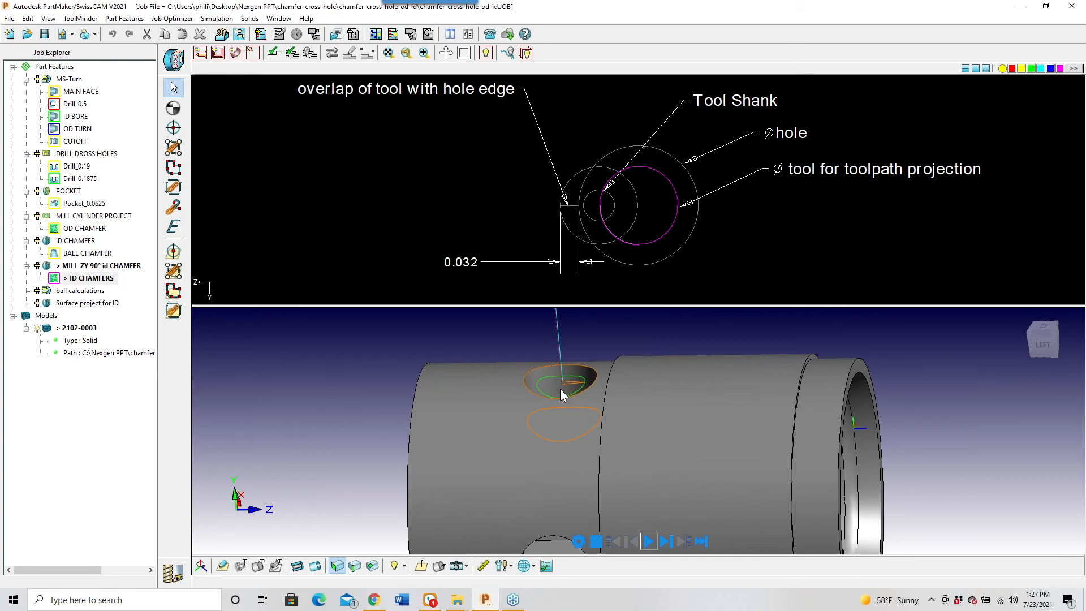
middle_drag(558, 396, 517, 477)
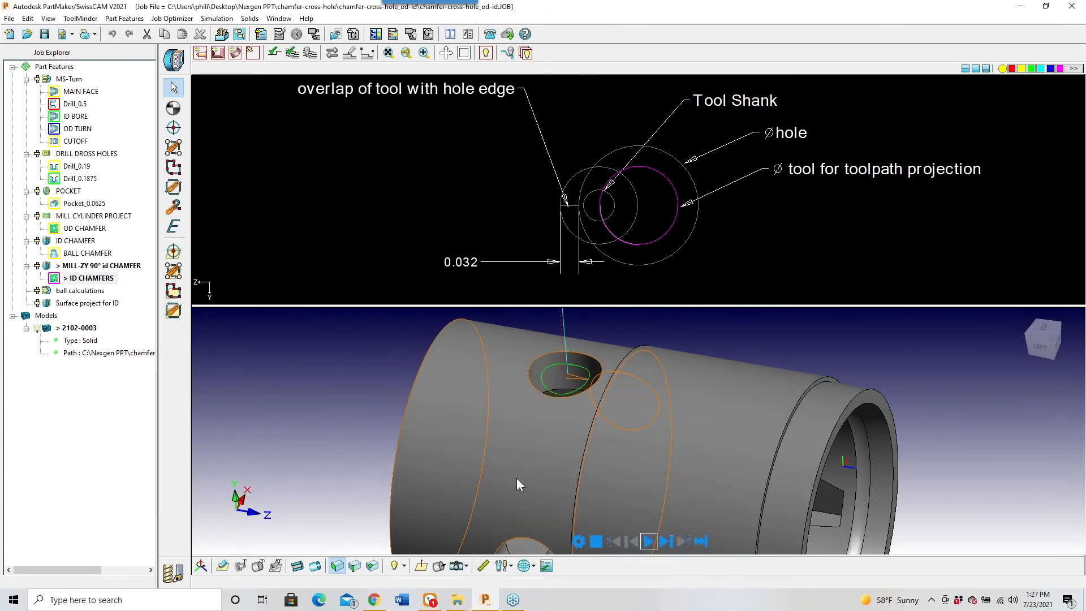
Review the straight lead-in and lead-out settings of the ID CHAMFERS pattern finishing, and lock the toolpath
double_click(56, 278)
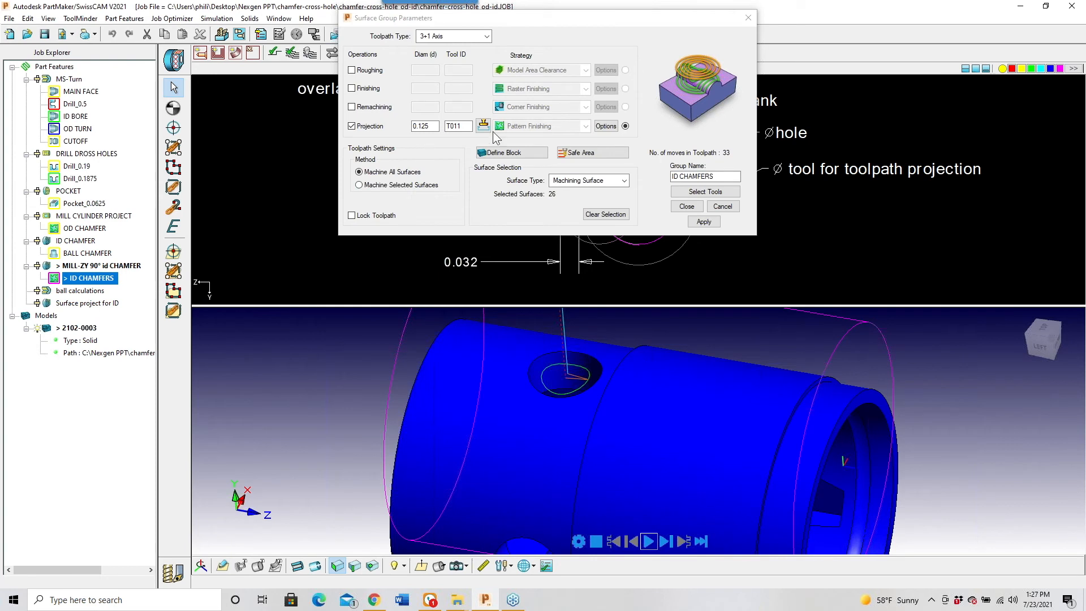
click(604, 126)
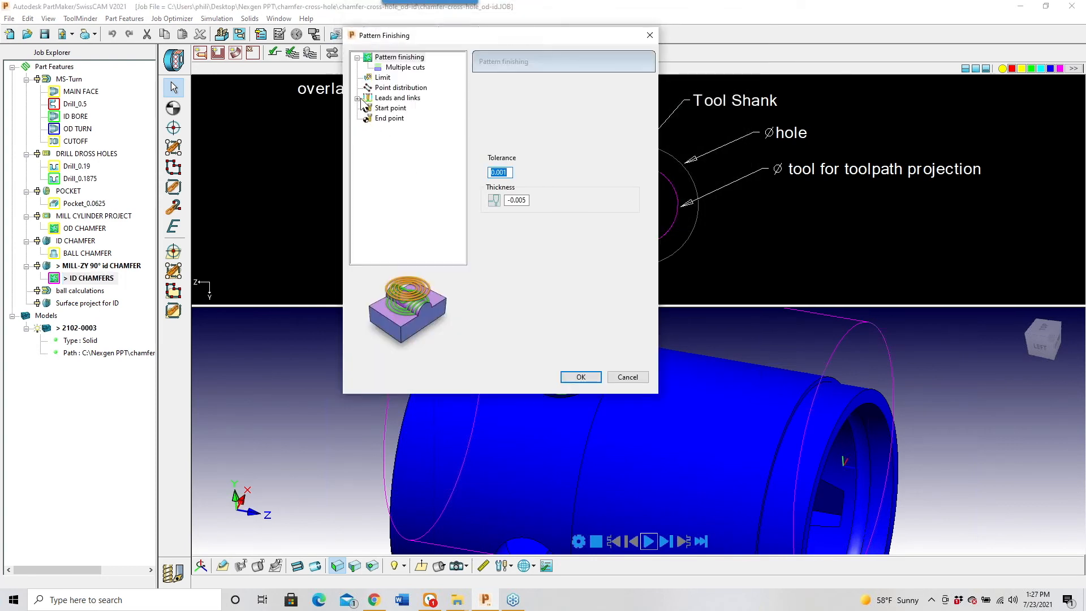
click(357, 98)
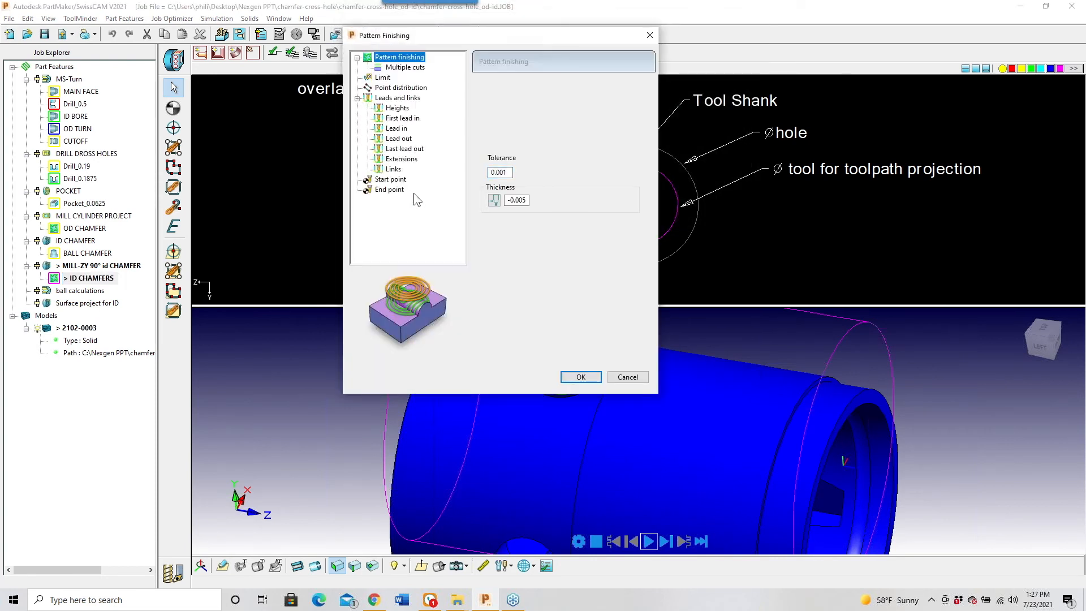
click(396, 129)
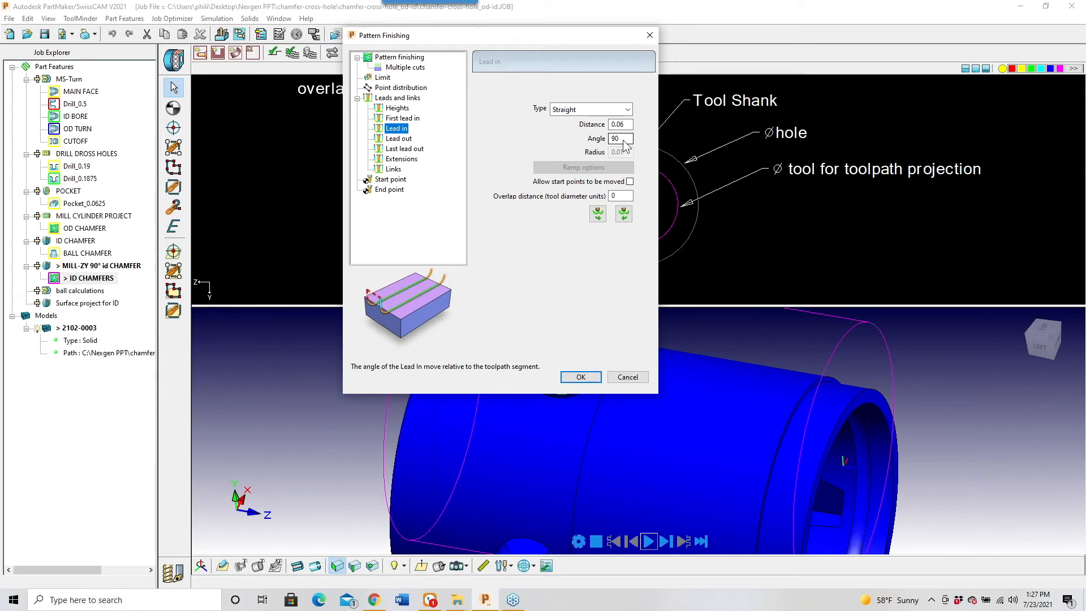
click(407, 140)
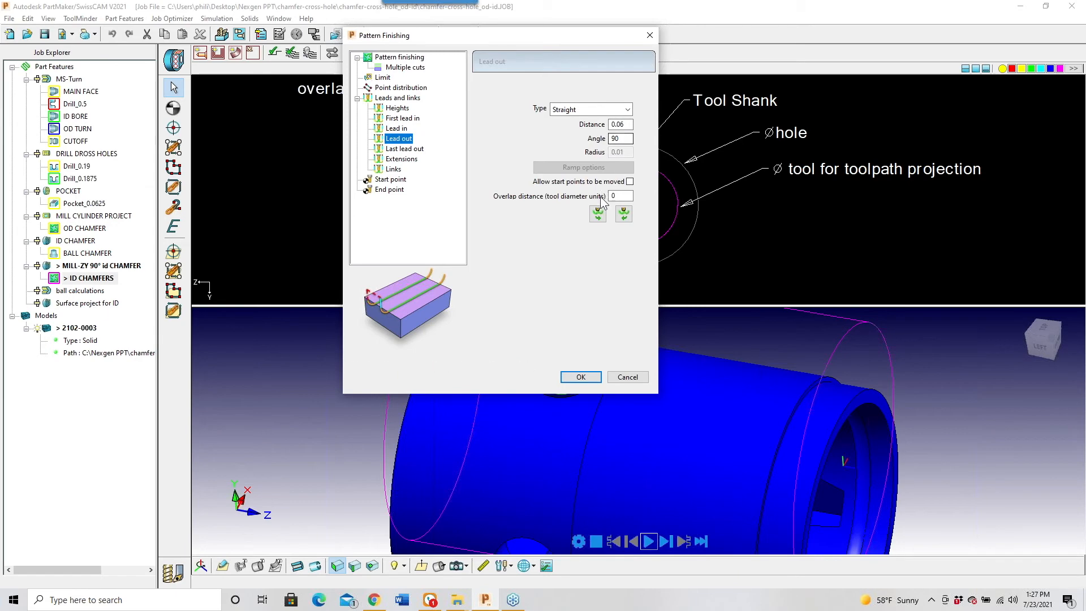
click(581, 377)
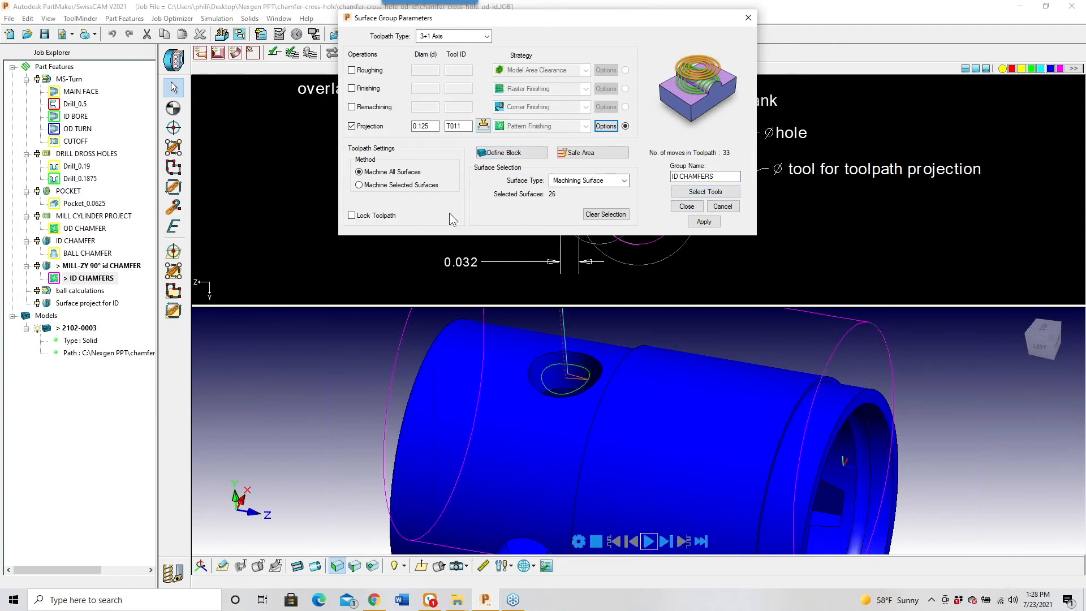
click(352, 215)
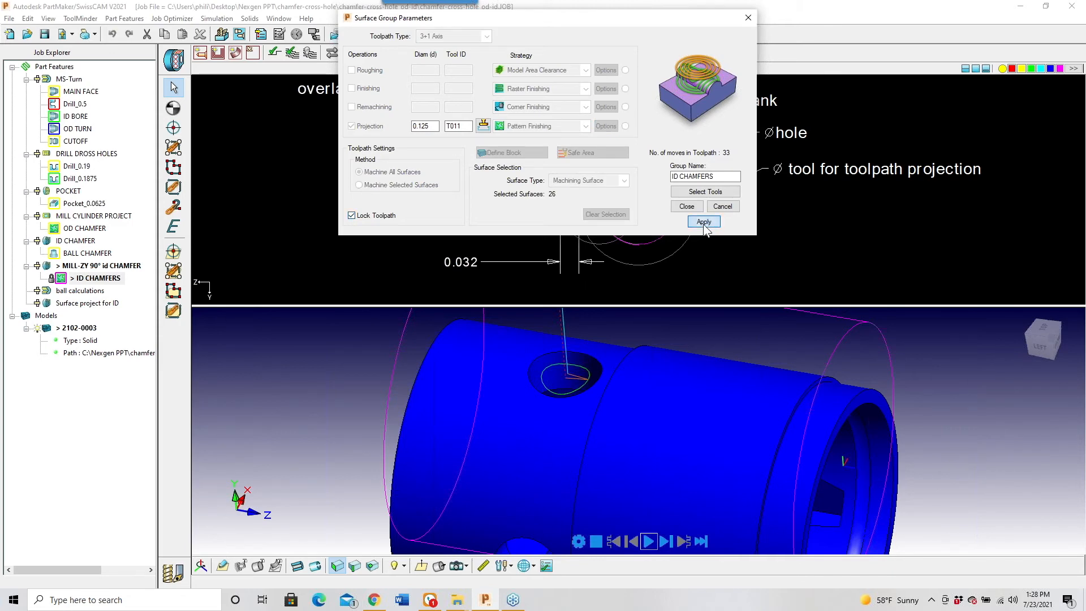
click(686, 206)
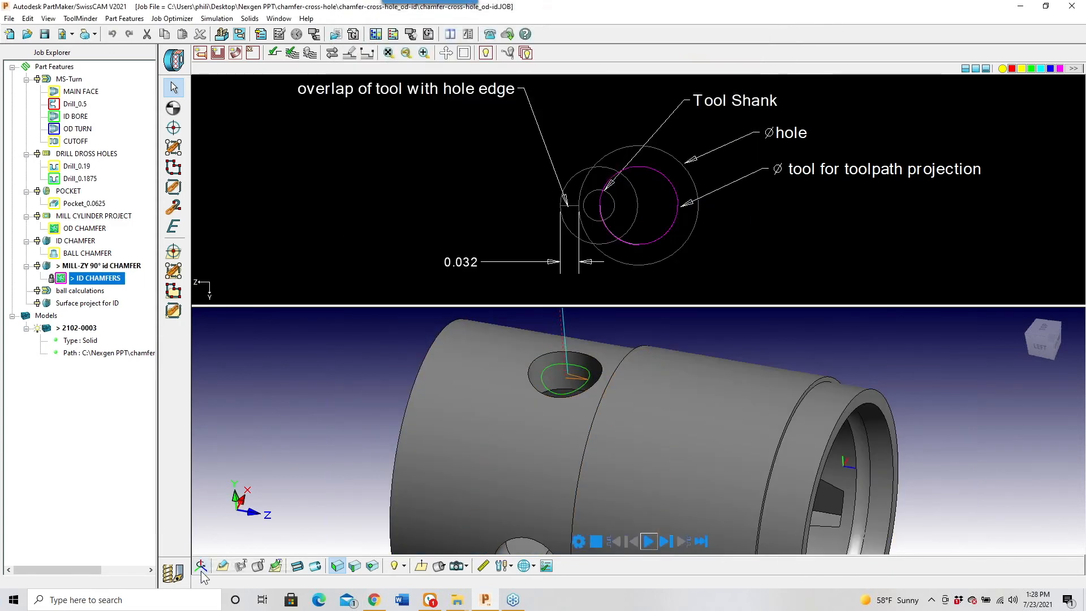
Edit the part coordinate system of the MILL-ZY 90° id CHAMFER face to offset the part origin by -0.21 in Y
click(200, 565)
click(207, 250)
drag(266, 267, 217, 268)
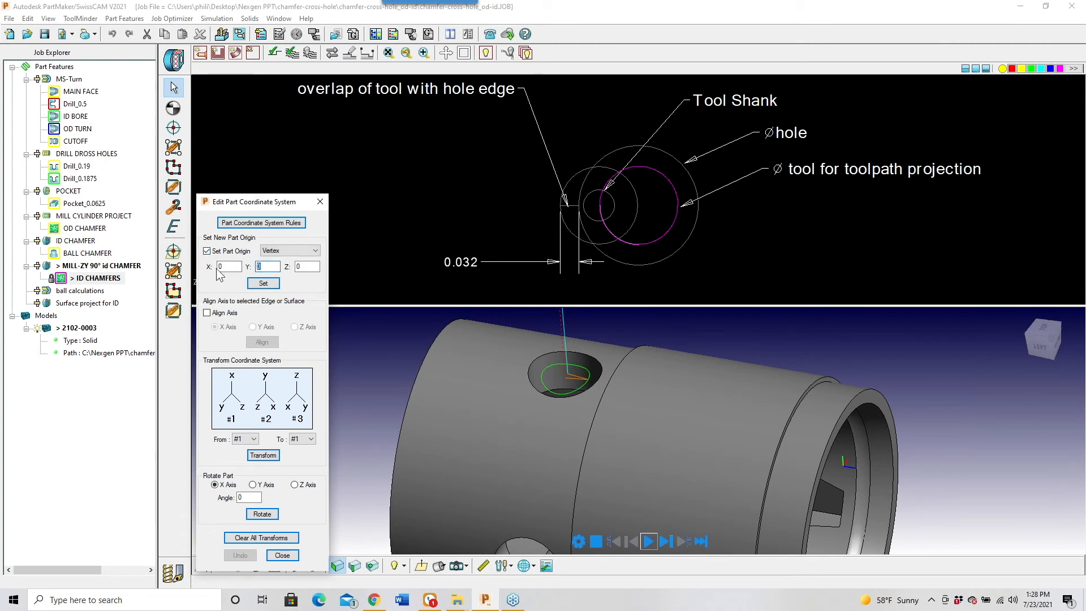
text(-)
text(21)
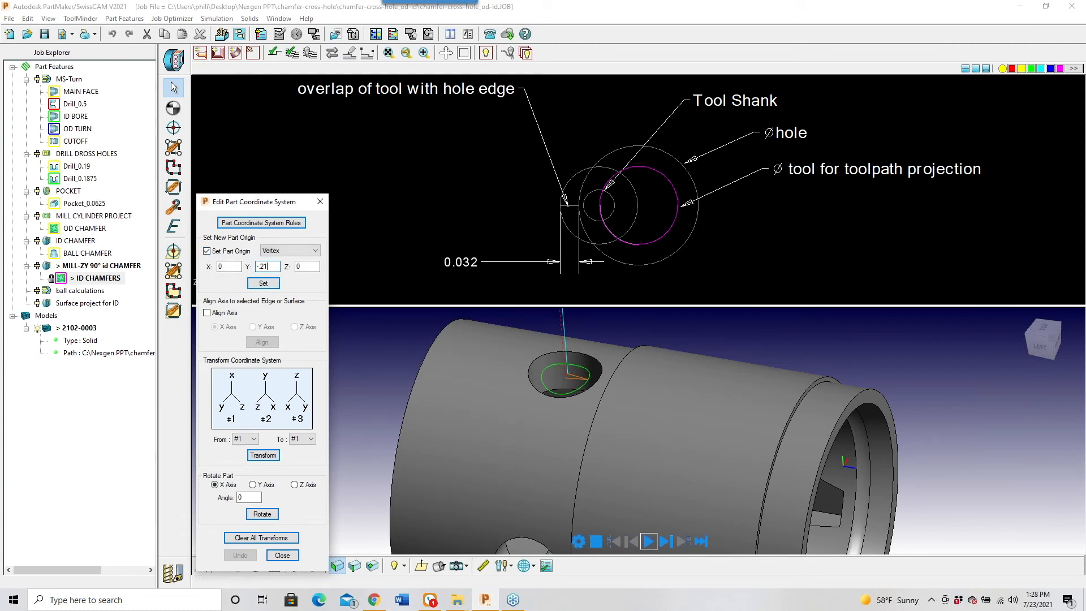
click(264, 283)
click(276, 557)
Step move by move through the locked ID CHAMFERS toolpath and examine the tool's position at the cross-hole inside the part
middle_drag(471, 473, 598, 465)
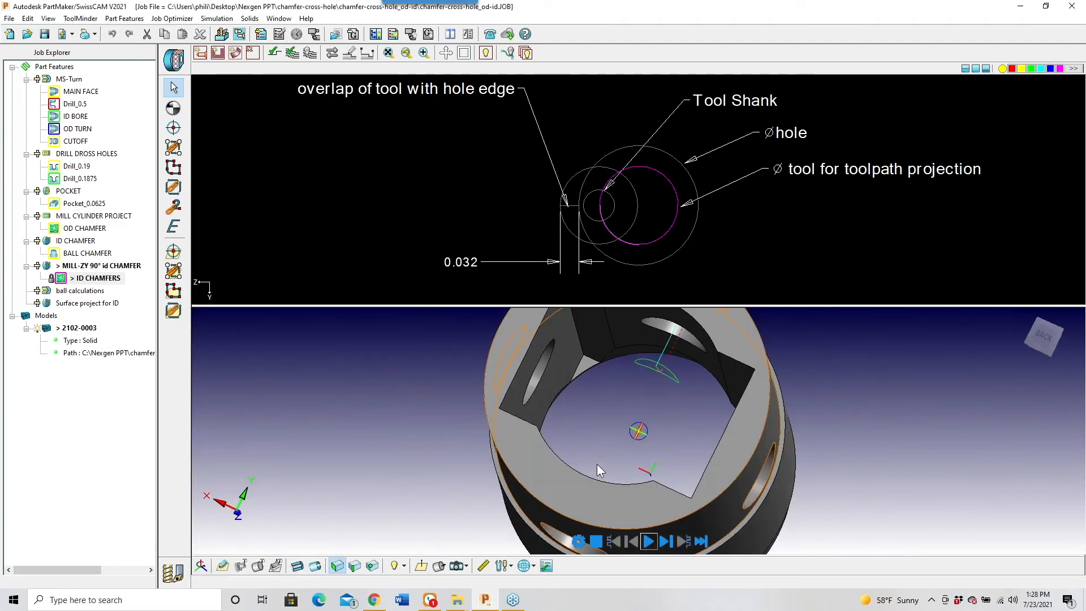
click(666, 543)
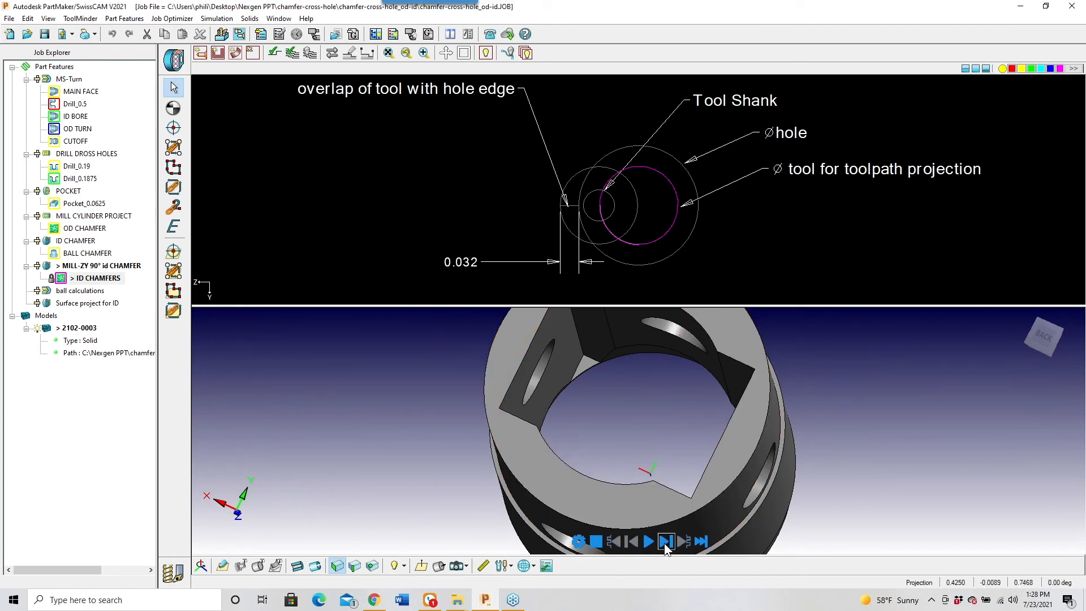
click(666, 544)
click(666, 544)
click(666, 544)
click(665, 544)
click(665, 544)
click(665, 544)
click(666, 544)
click(666, 544)
click(665, 544)
click(666, 544)
click(666, 544)
click(665, 544)
click(665, 544)
click(666, 544)
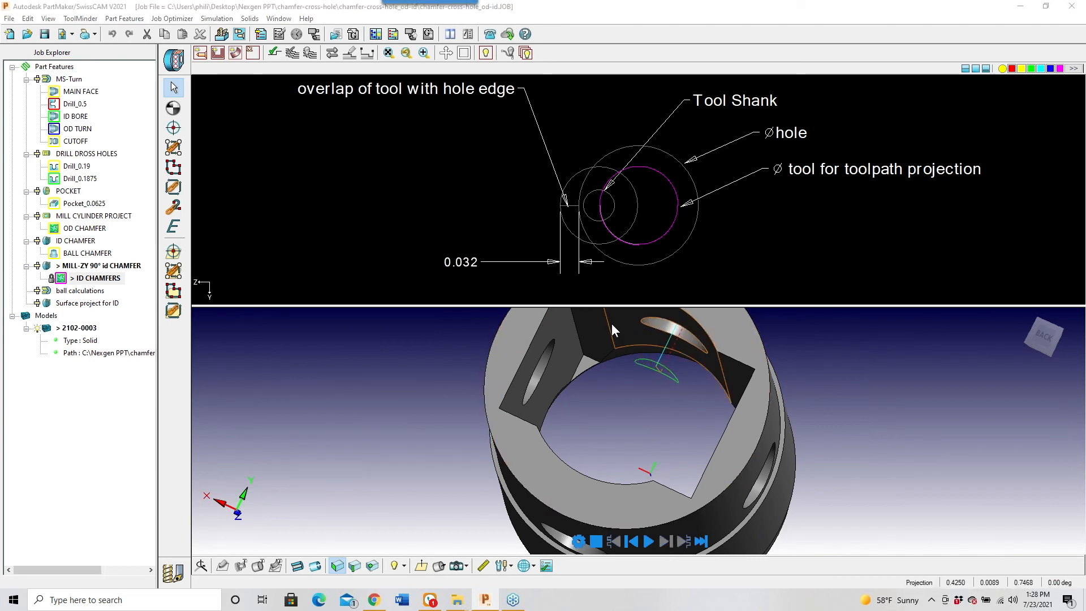
mouse_move(656, 326)
middle_down()
mouse_move(642, 365)
mouse_move(558, 385)
mouse_move(525, 344)
middle_up()
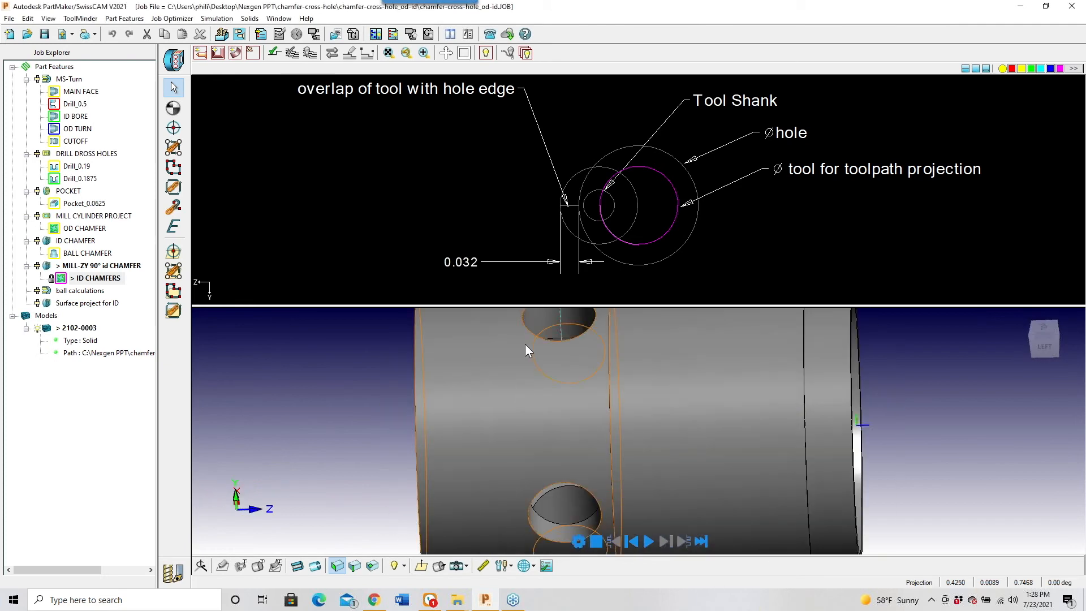
middle_drag(523, 391, 446, 419)
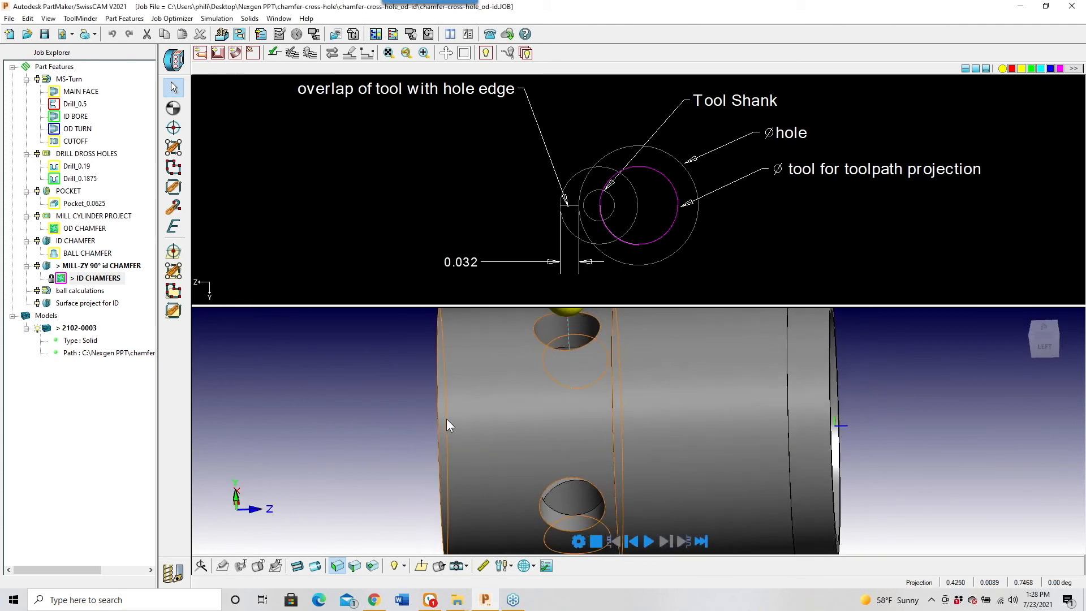
Generate the process table for the job and open the machining simulation, continuing without an eject operation
click(262, 35)
click(567, 334)
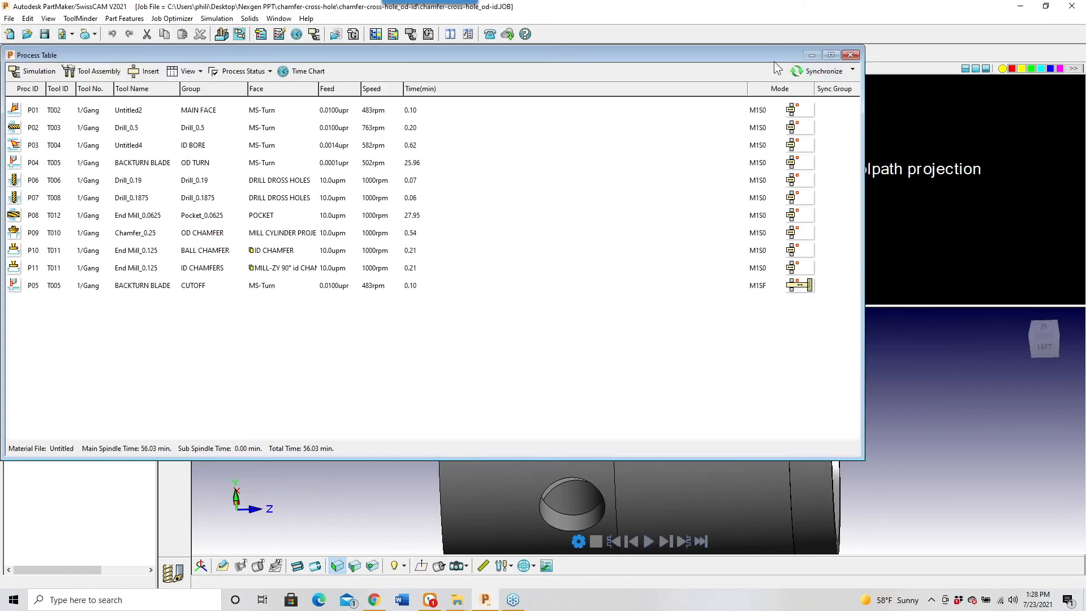
click(851, 55)
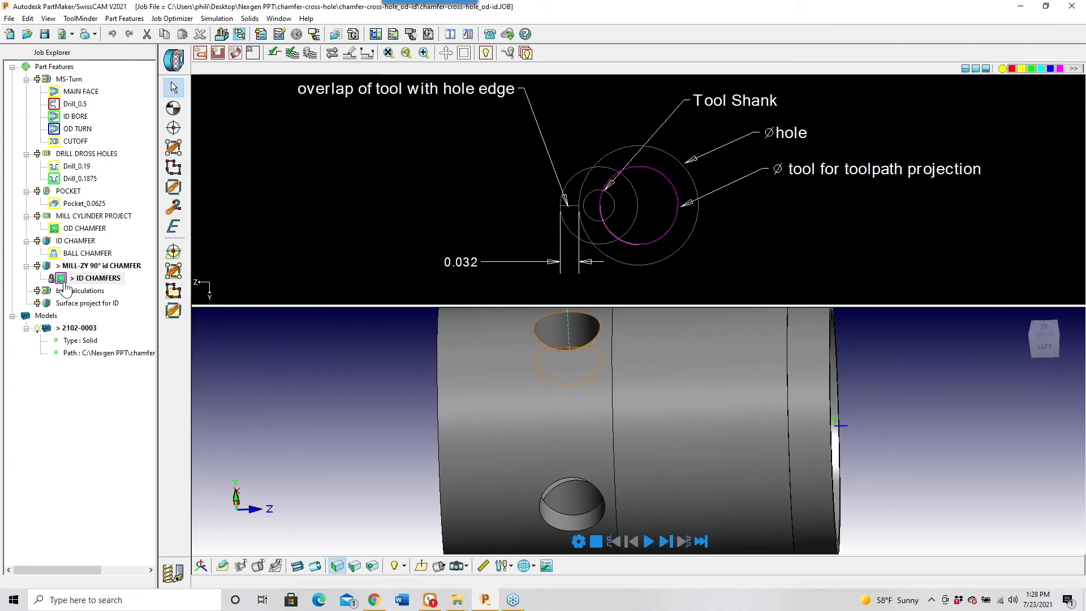
right_click(35, 433)
click(68, 437)
click(570, 334)
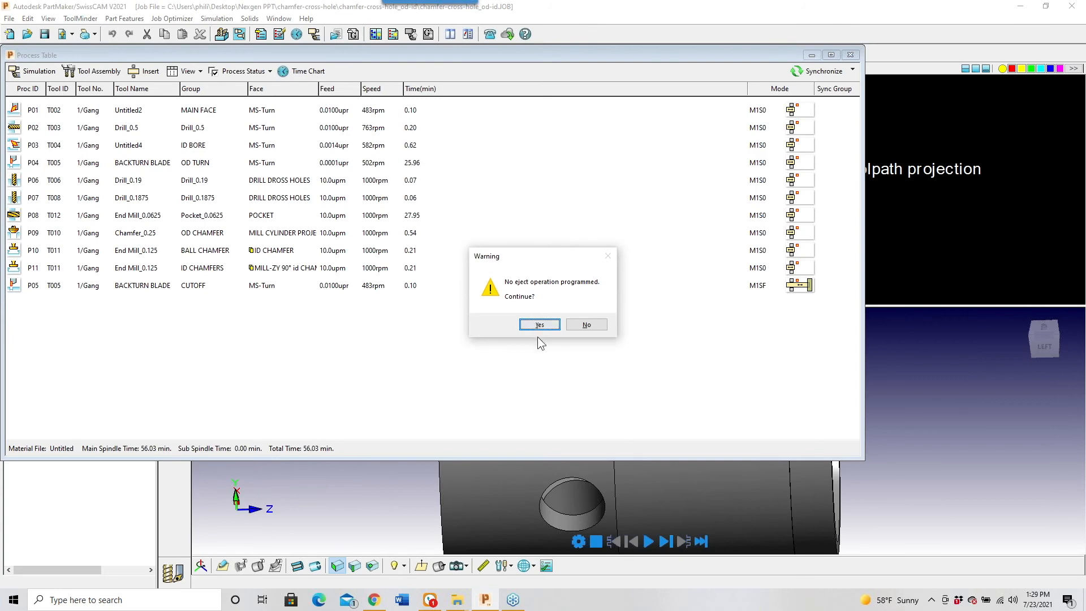
click(538, 327)
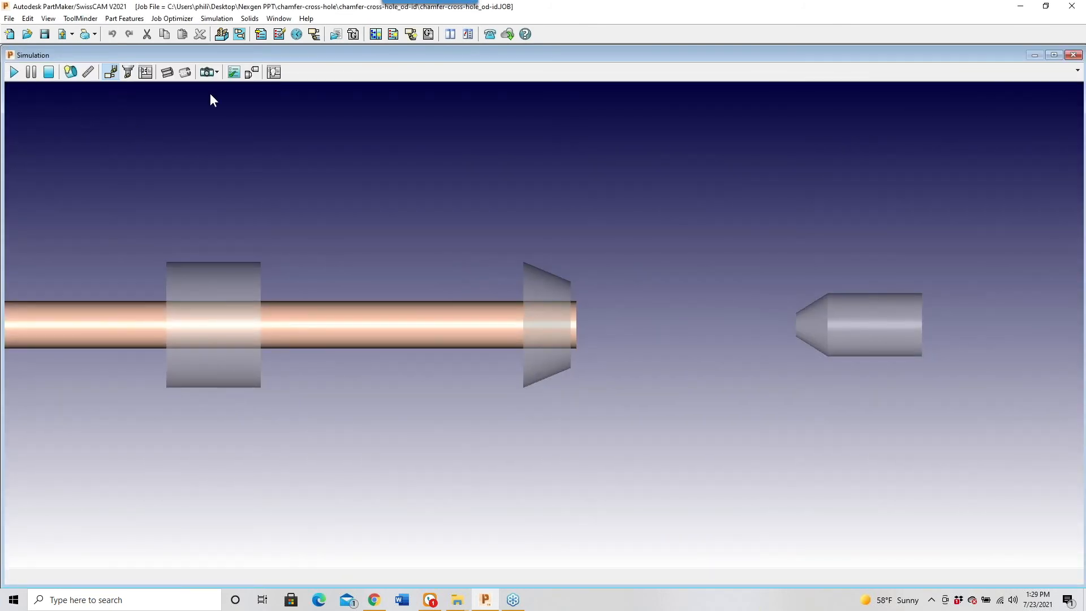
Set the simulation time delay to 1, run the machining simulation up to the pocket process, and close it
click(233, 72)
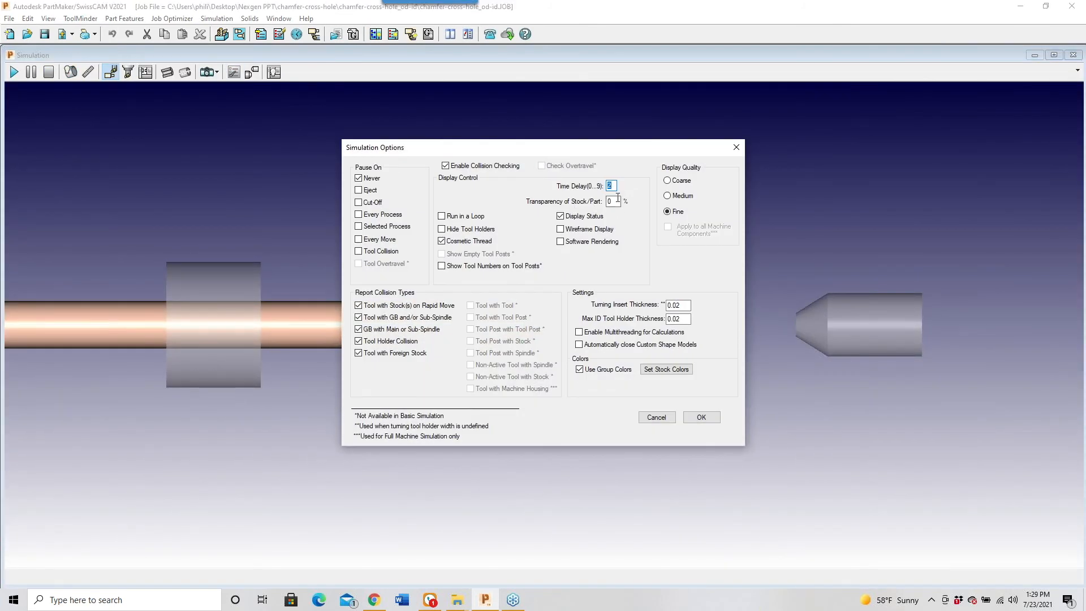
text(1)
click(701, 417)
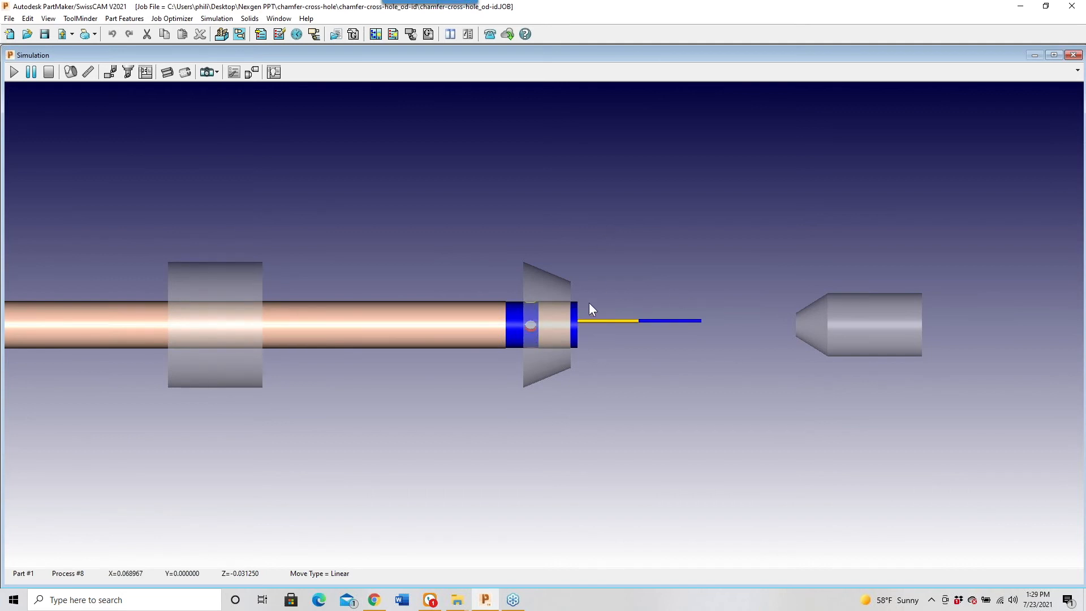
click(1072, 54)
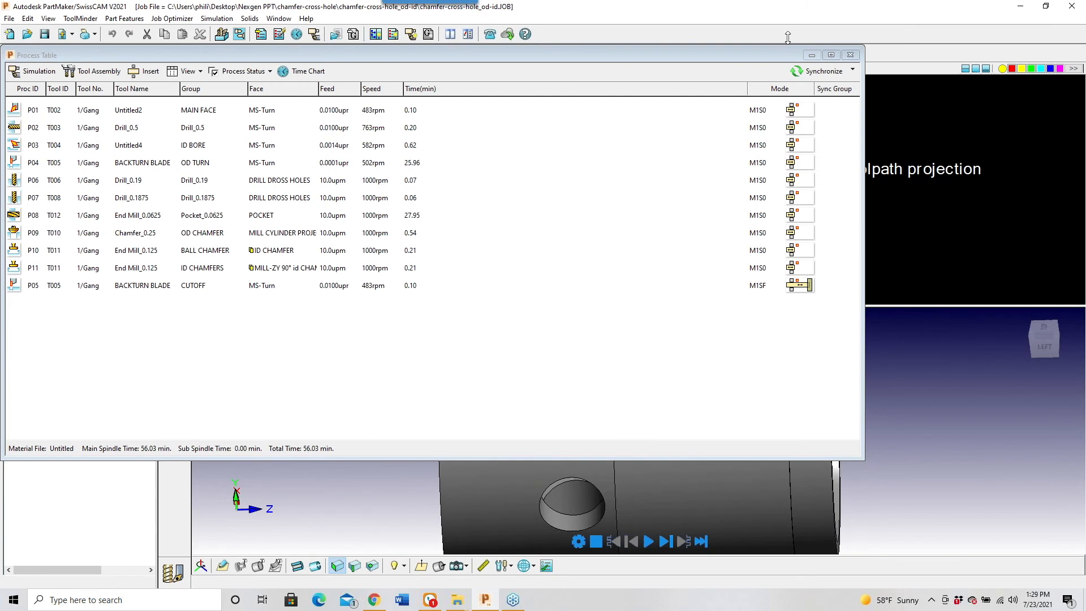
Clear the process table and rebuild it with the Pocket_0.0625 roughing axial step set to 2.0, retaining process table modifications
click(278, 35)
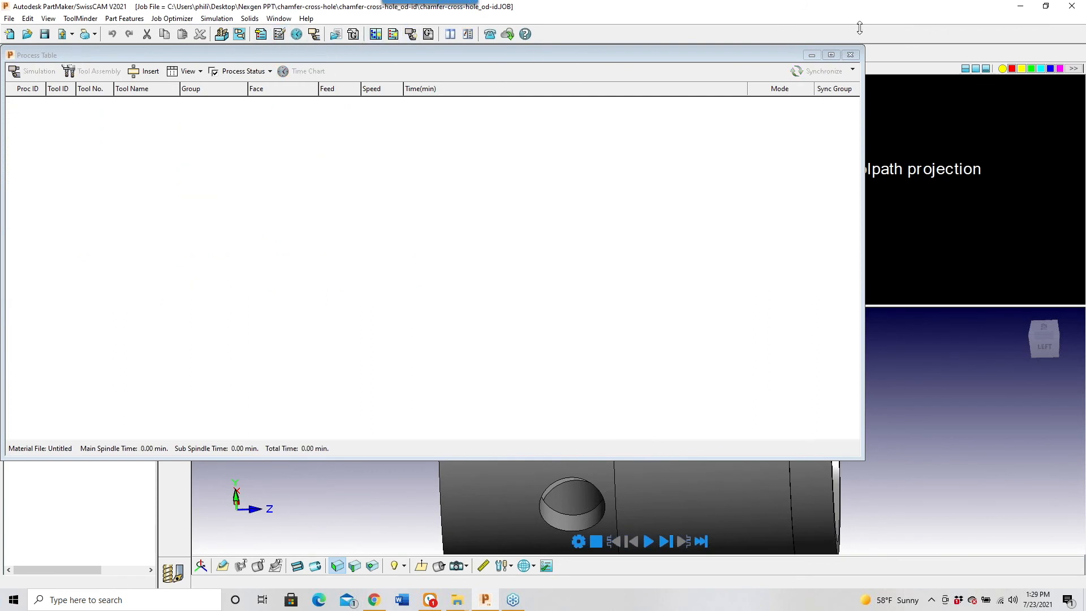
click(850, 54)
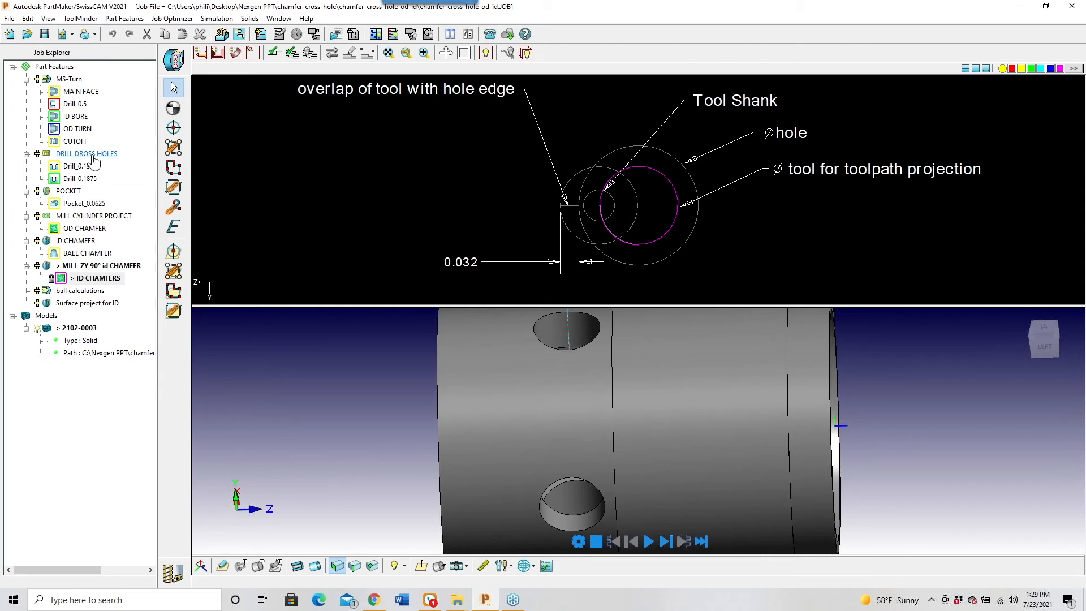
double_click(96, 204)
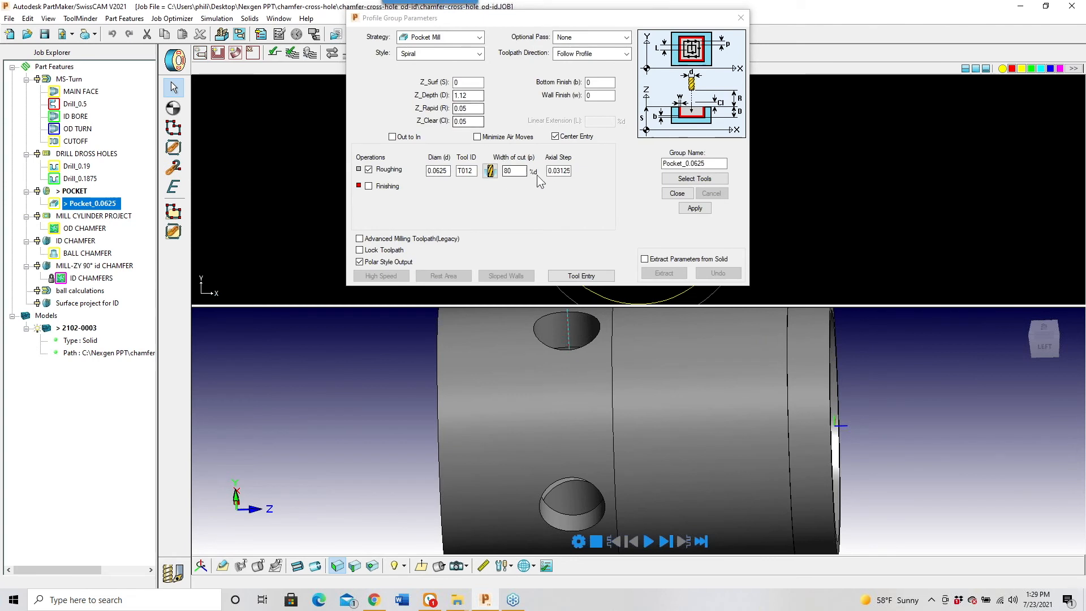
double_click(547, 170)
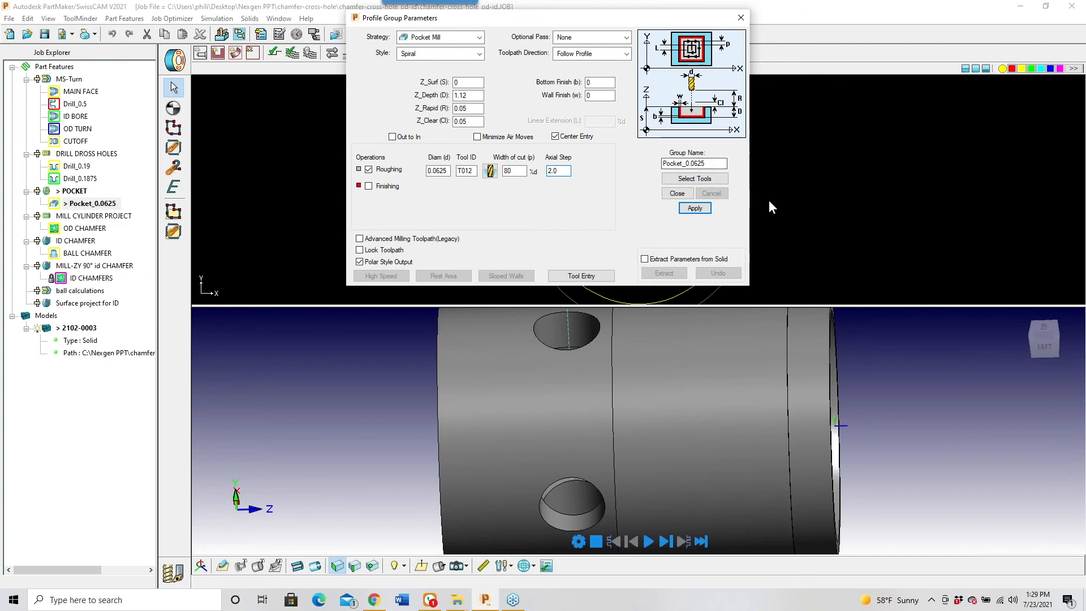
click(679, 193)
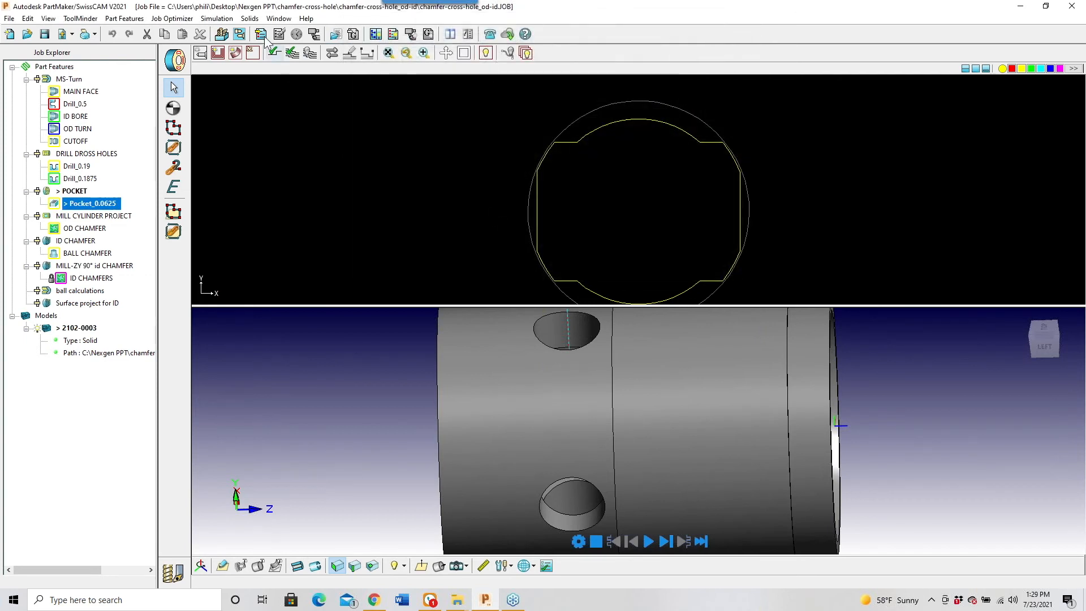
click(262, 35)
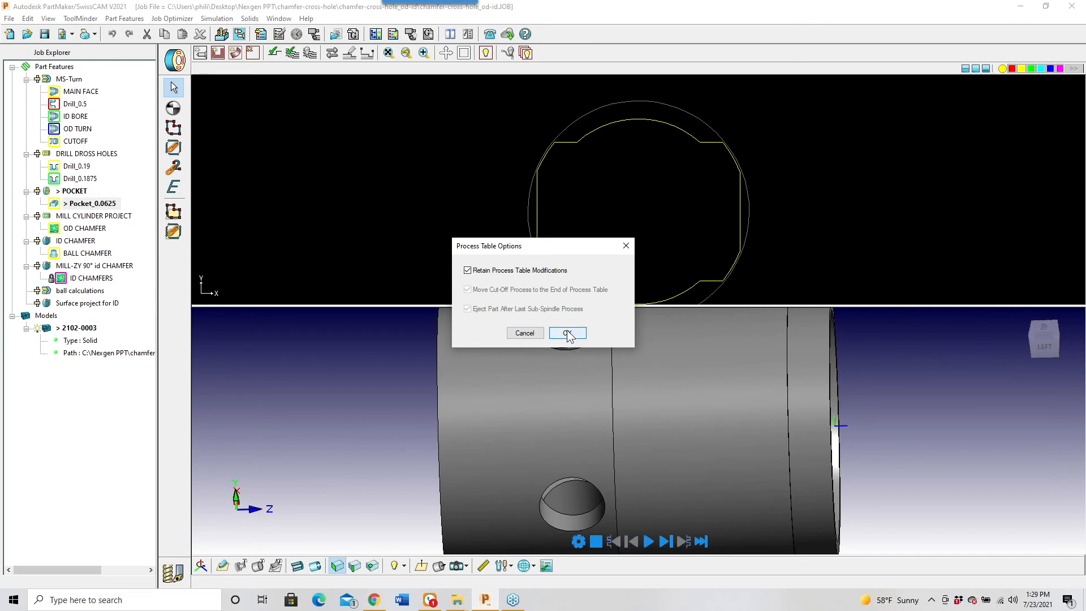
click(568, 334)
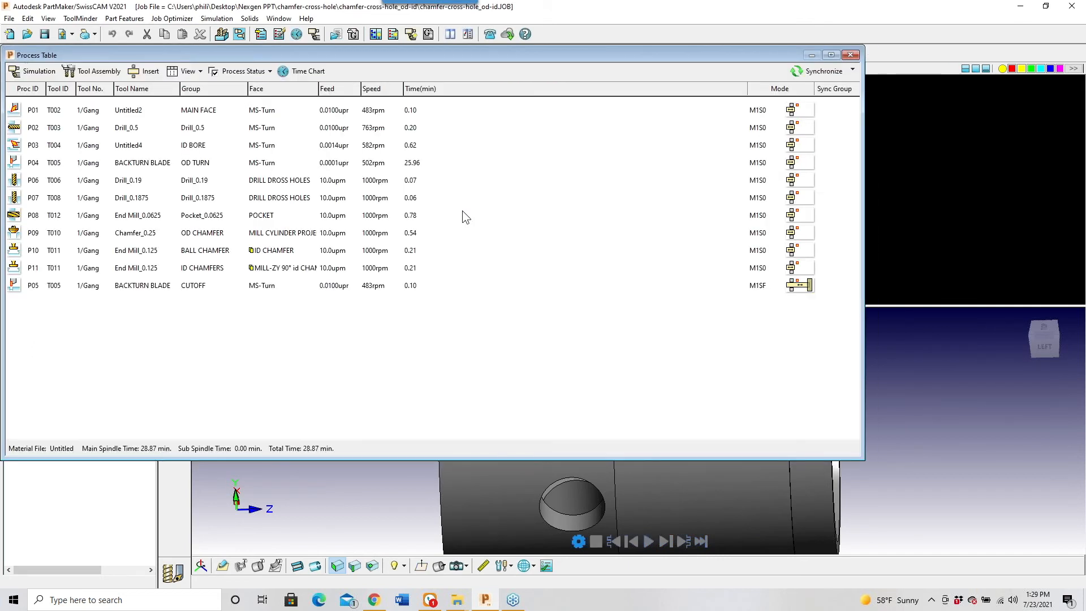
Run the machining simulation of all processes and watch the OD chamfer being milled around the cross-holes
click(540, 325)
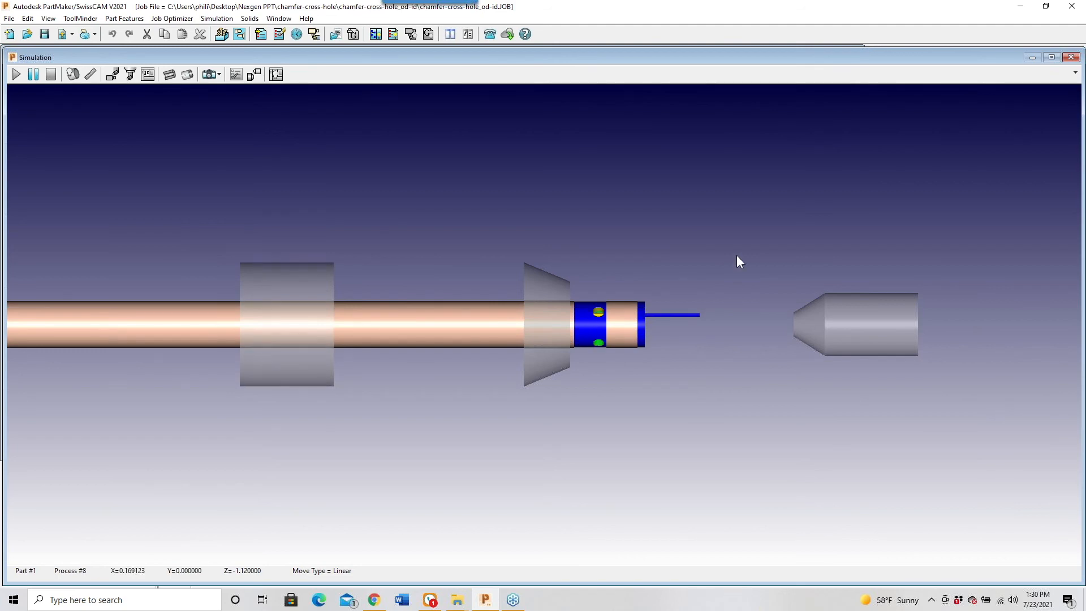
middle_drag(737, 255, 737, 256)
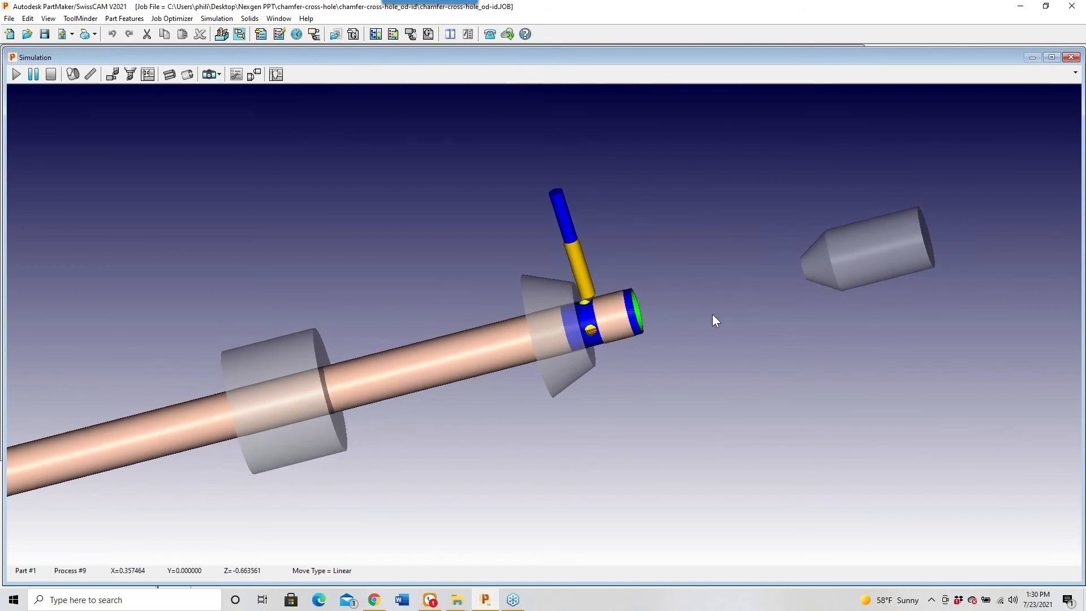
middle_drag(713, 296, 724, 270)
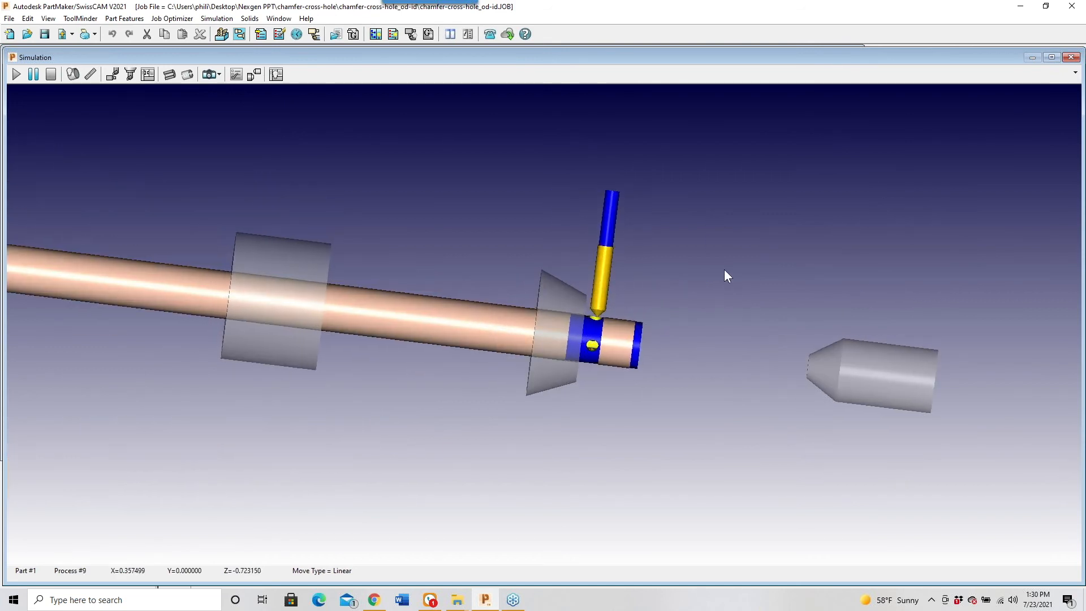
scroll(715, 273, up, 2)
scroll(714, 273, up, 3)
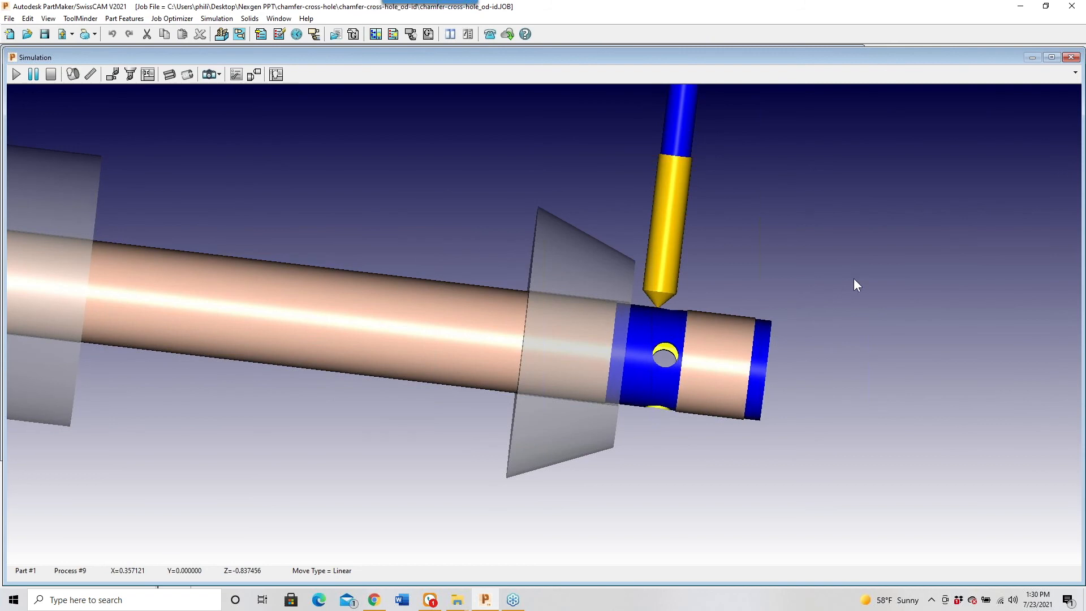
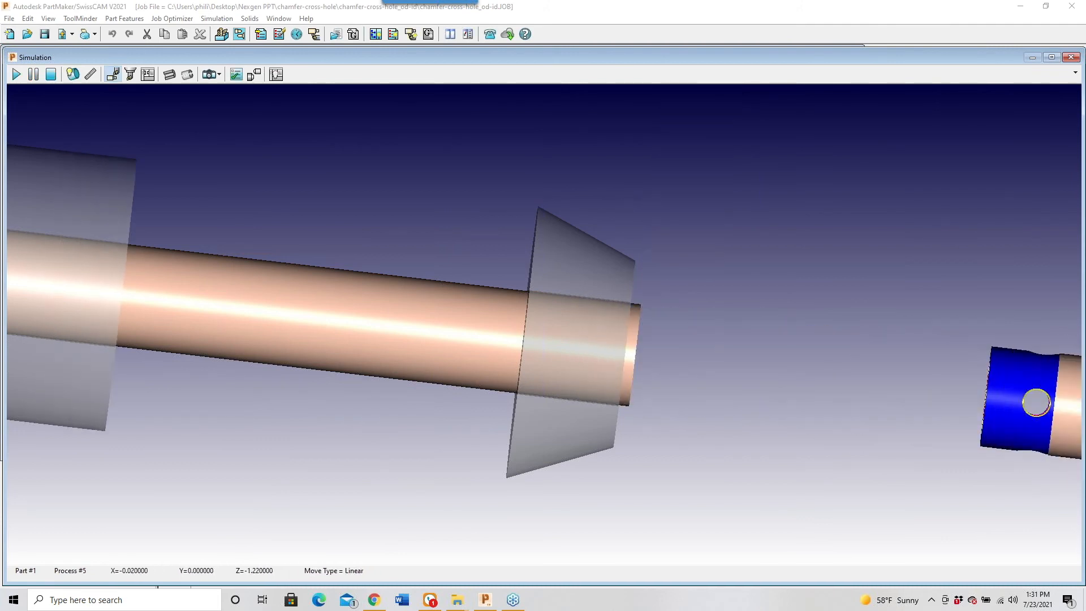
Examine the inner and outer cross-hole chamfers on the cut-off part in the simulation from the end and side
middle_drag(921, 336, 758, 302)
scroll(758, 303, up, 2)
middle_drag(950, 346, 768, 314)
scroll(768, 314, up, 3)
drag(848, 297, 745, 367)
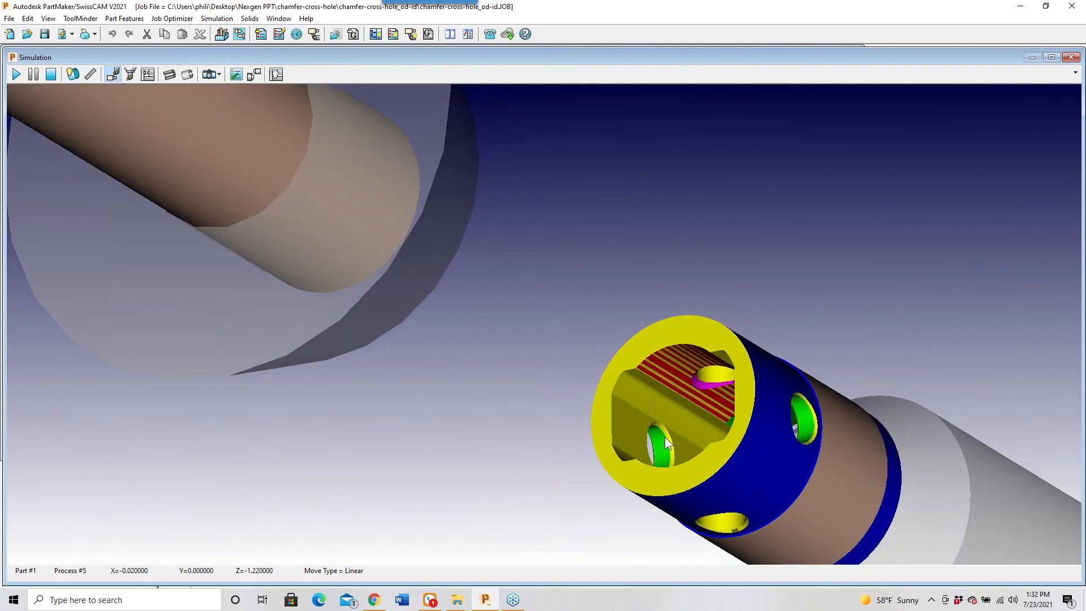
drag(705, 386, 684, 399)
drag(719, 348, 698, 355)
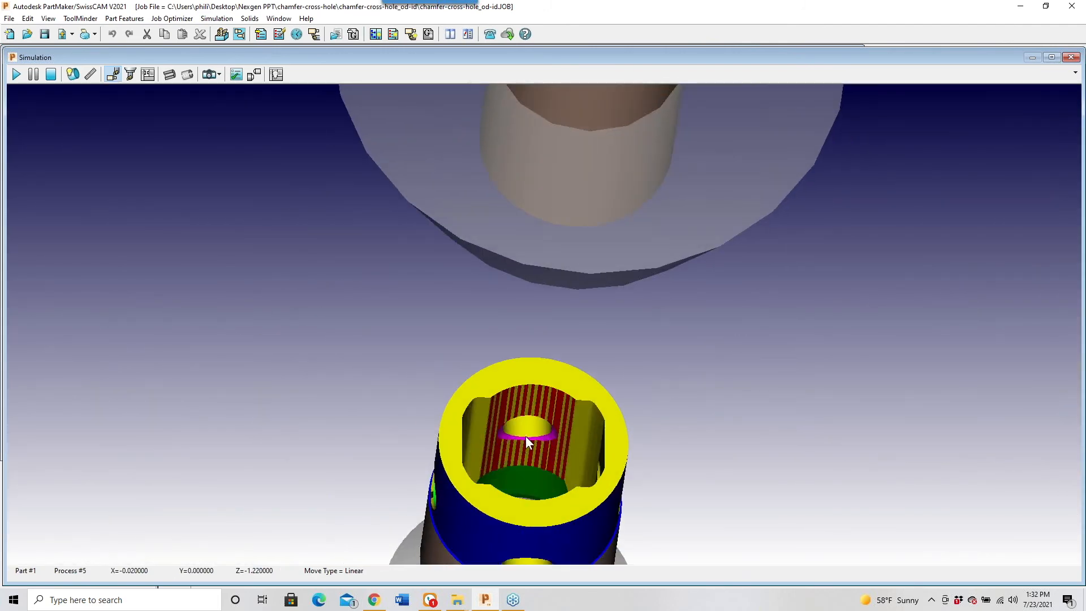
scroll(558, 435, down, 4)
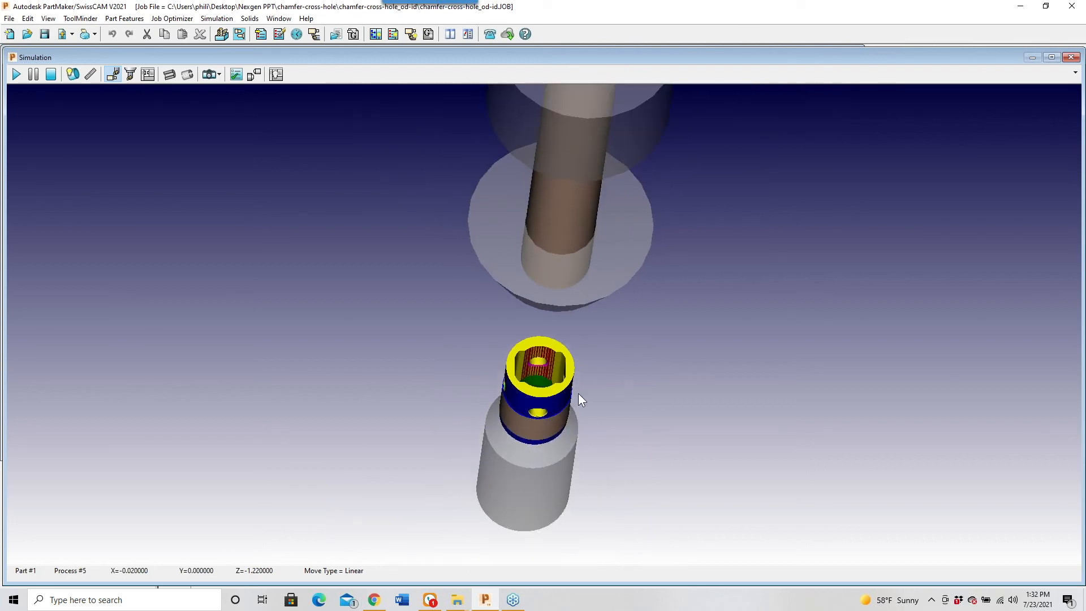
middle_drag(578, 392, 613, 418)
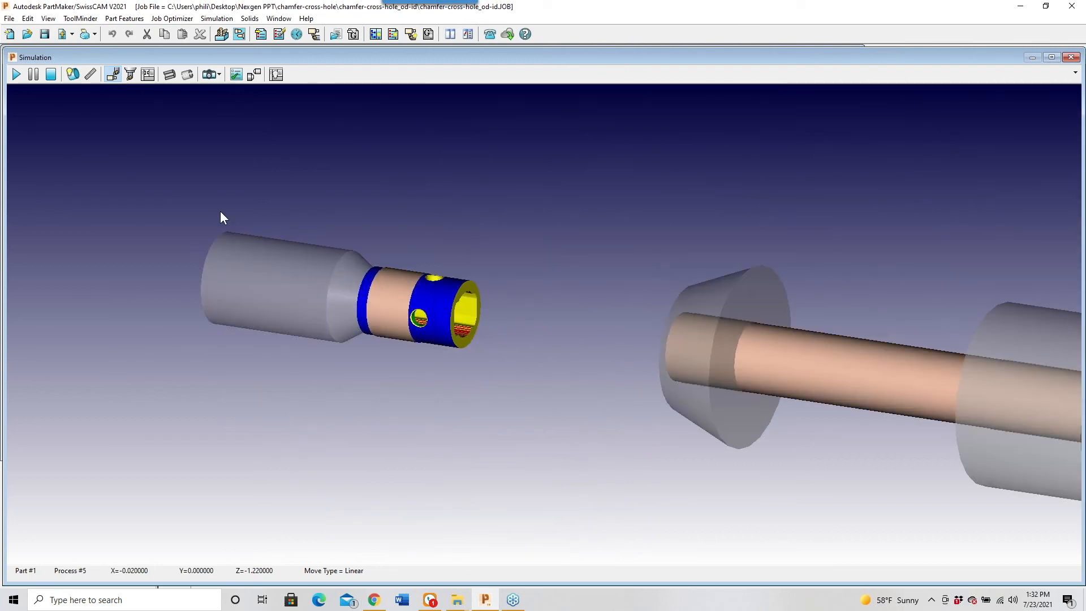
Isolate the finished part in the simulation to inspect its cross-holes, and close the simulation and process table
click(73, 74)
mouse_move(435, 265)
middle_down()
mouse_move(461, 240)
mouse_move(459, 201)
mouse_move(471, 244)
mouse_move(500, 249)
mouse_move(508, 238)
mouse_move(450, 253)
middle_up()
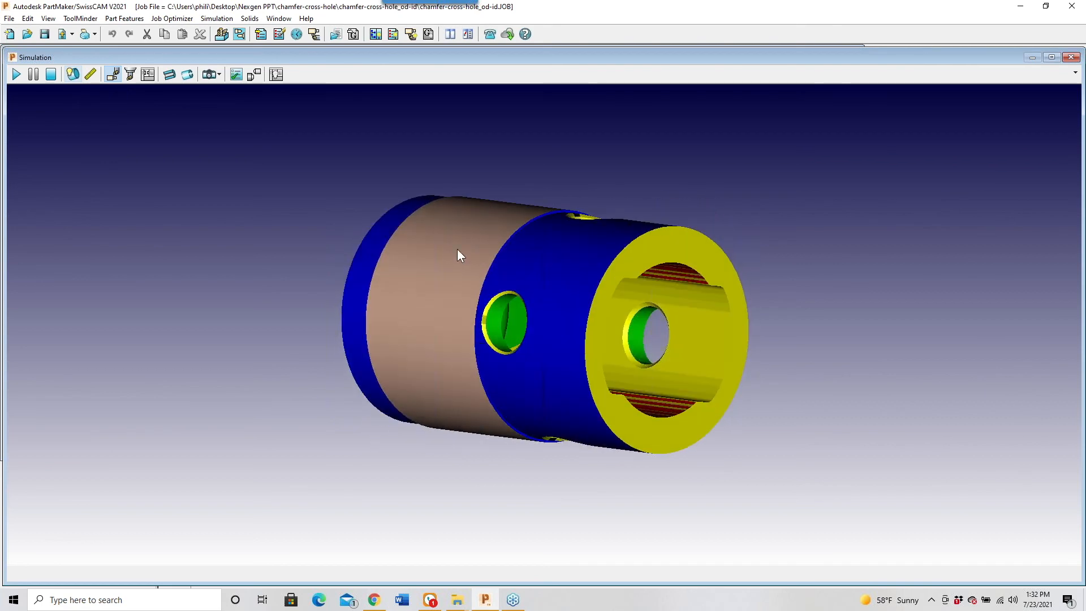
click(1070, 57)
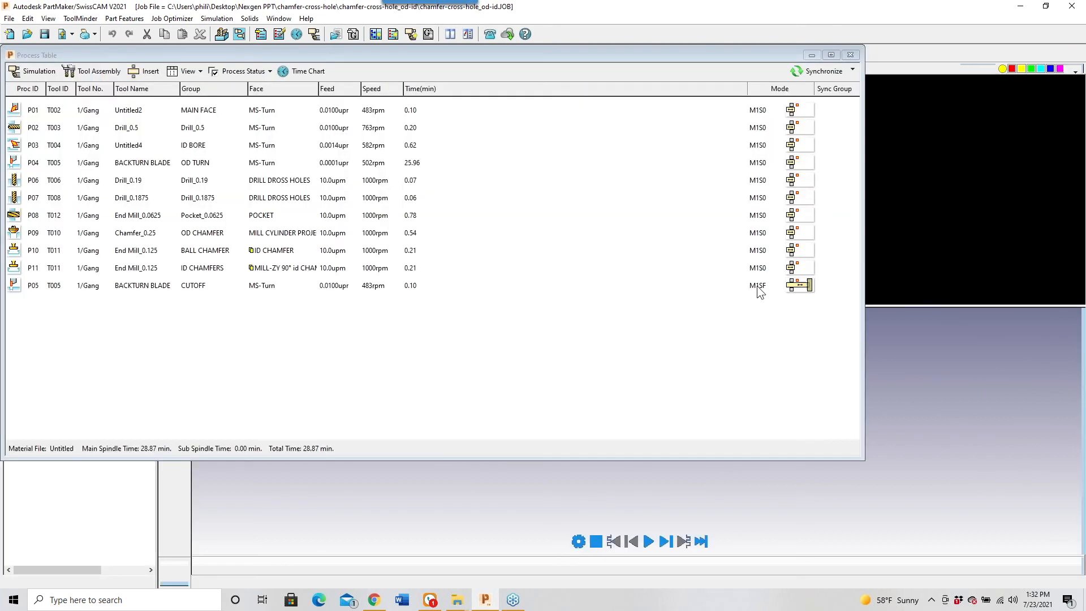
click(850, 55)
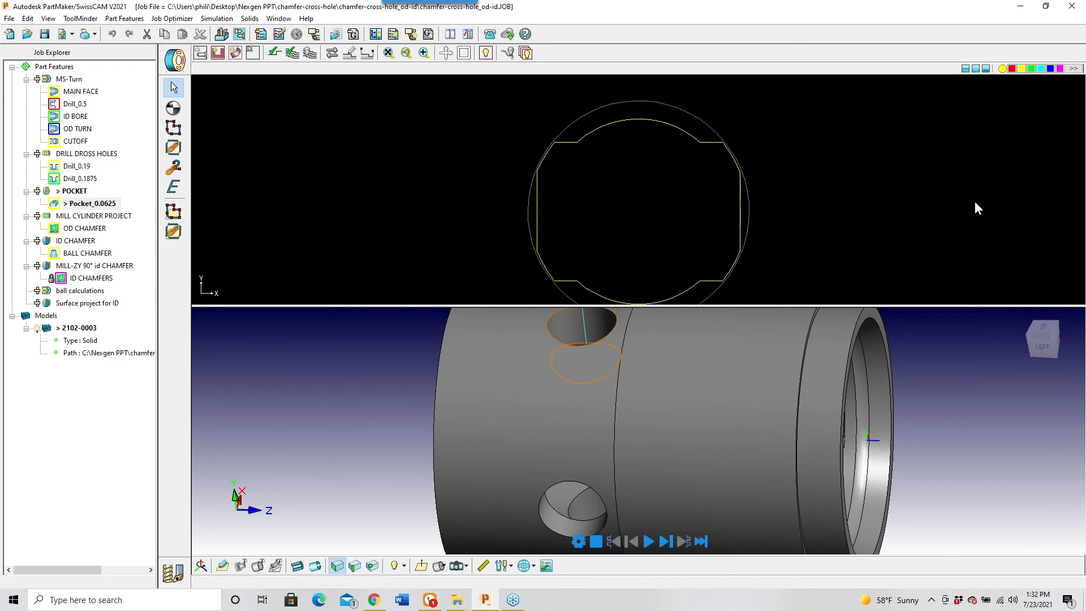
Extract the edges of the inner curved face around the cross-hole, using Convert Curved Edges to Lines
mouse_move(703, 367)
middle_down()
mouse_move(765, 364)
mouse_move(761, 421)
mouse_move(590, 392)
mouse_move(572, 403)
mouse_move(589, 392)
middle_up()
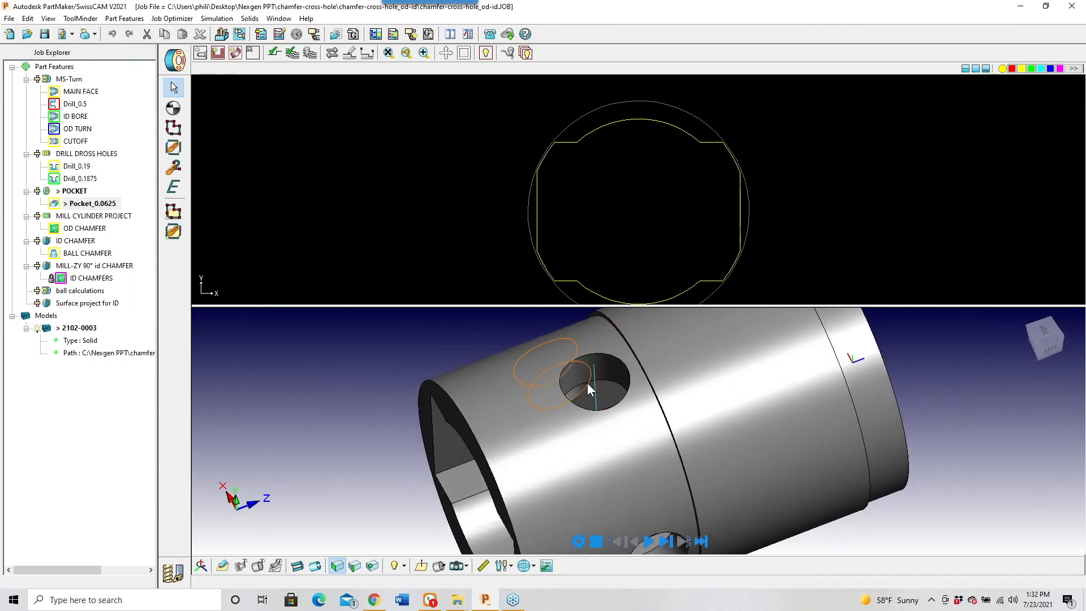
mouse_move(587, 382)
middle_down()
mouse_move(618, 391)
mouse_move(622, 374)
mouse_move(613, 359)
mouse_move(615, 396)
mouse_move(573, 402)
middle_up()
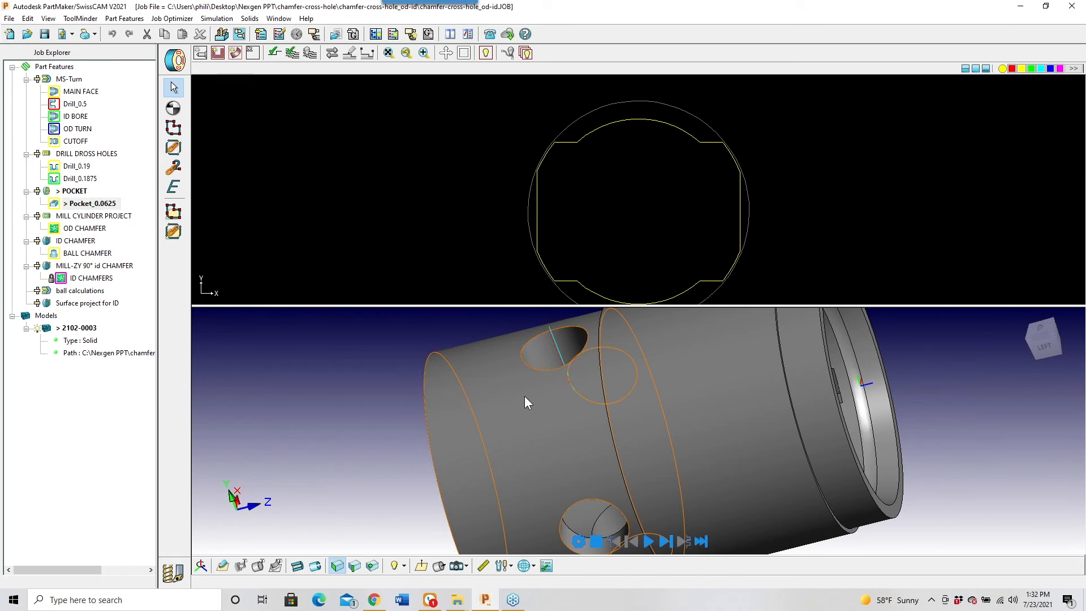
middle_drag(567, 388, 574, 344)
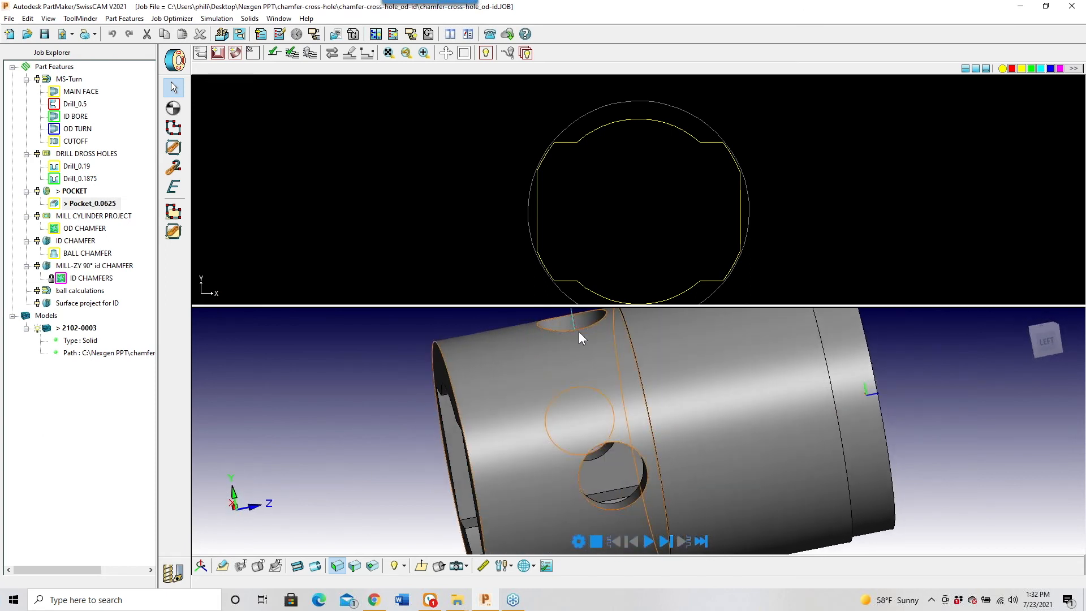
middle_drag(593, 356, 663, 340)
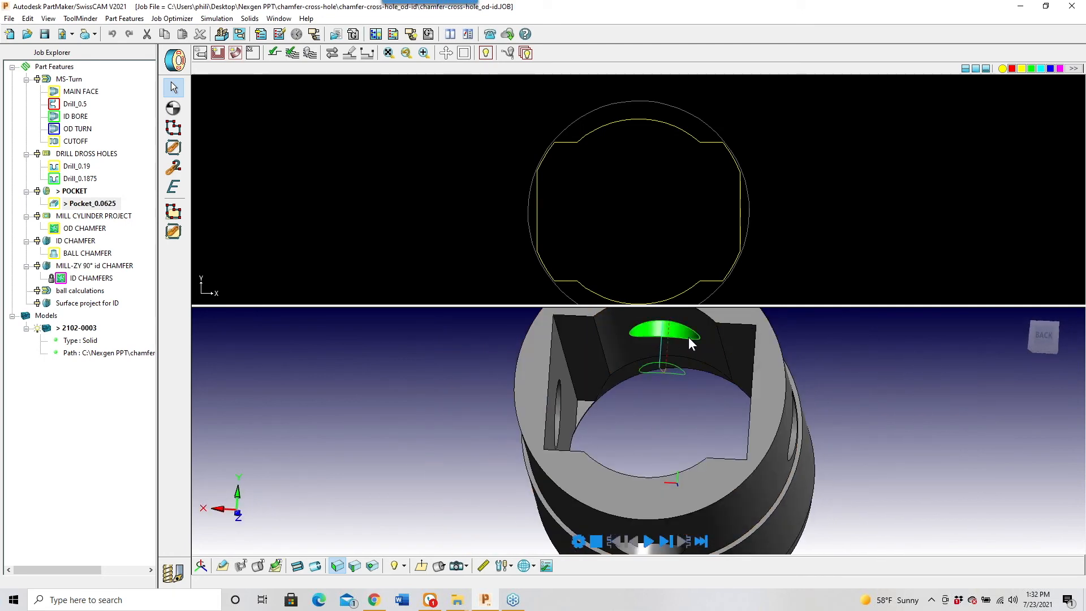
middle_drag(799, 358, 803, 416)
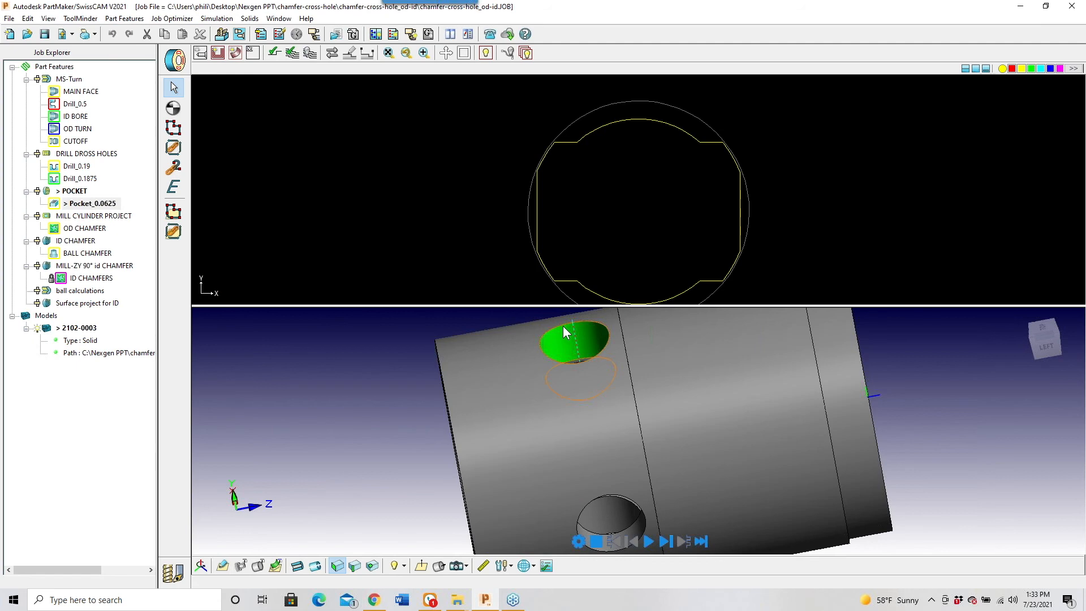
mouse_move(961, 382)
middle_down()
mouse_move(1010, 343)
mouse_move(888, 356)
mouse_move(894, 340)
middle_up()
click(754, 349)
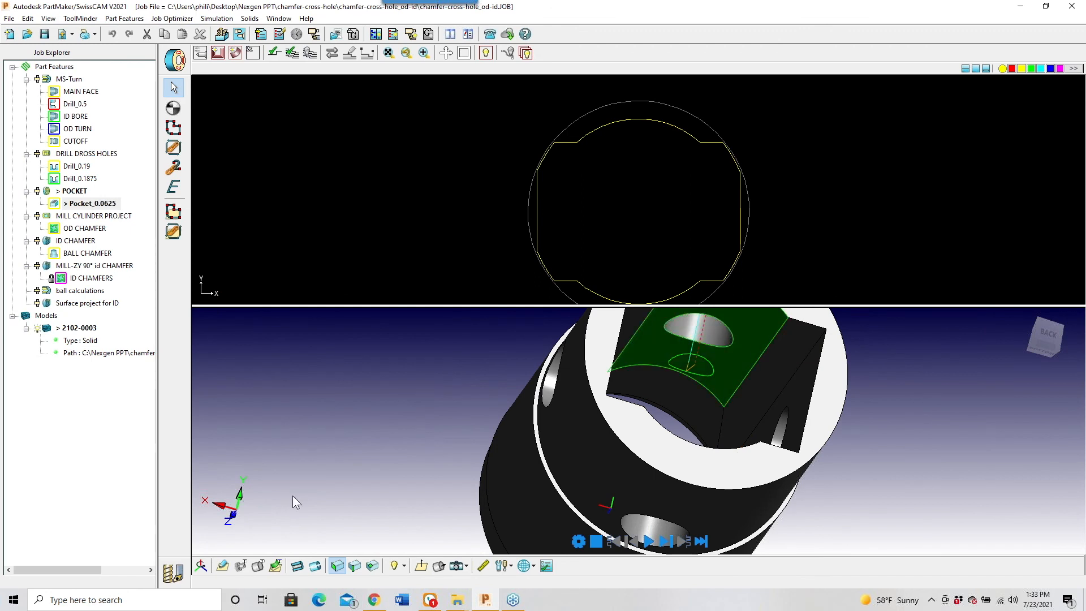
click(274, 567)
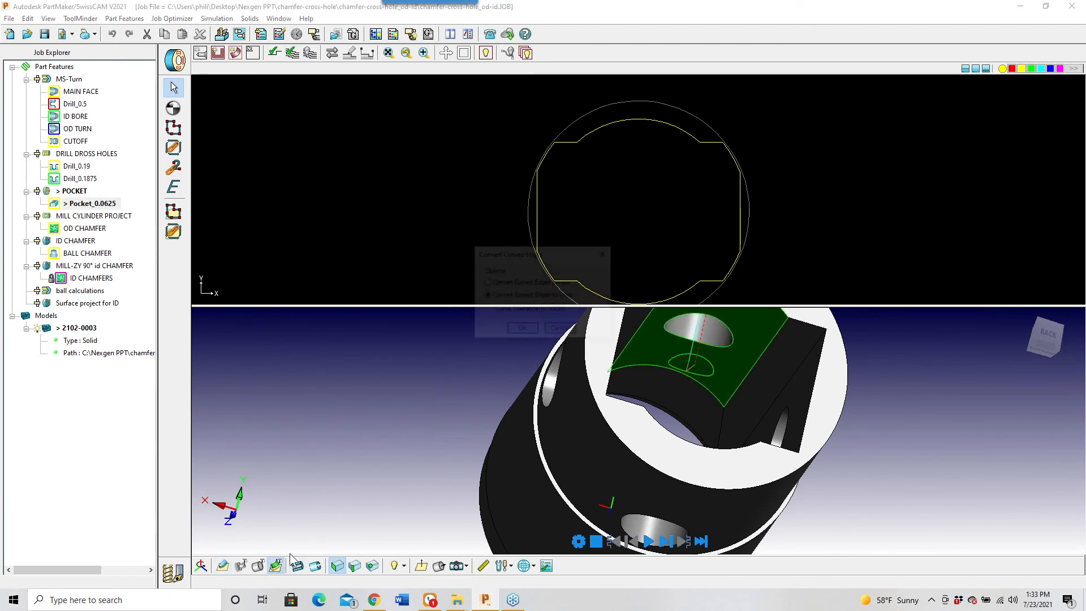
click(517, 330)
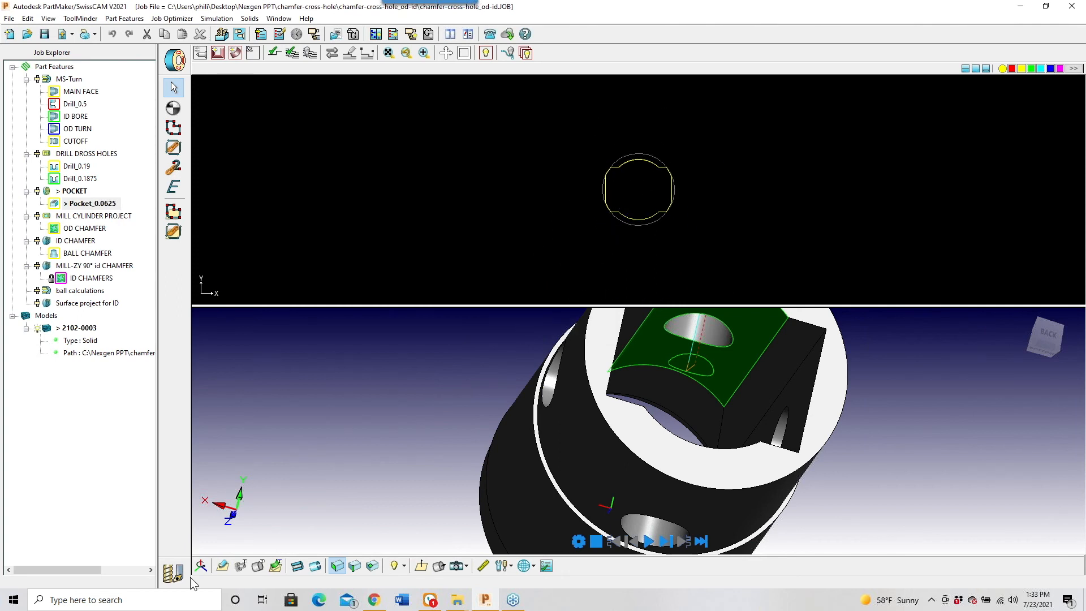
Switch the POCKET face to CAD geometry mode and examine the line segments making up its profile and outer circle
click(172, 573)
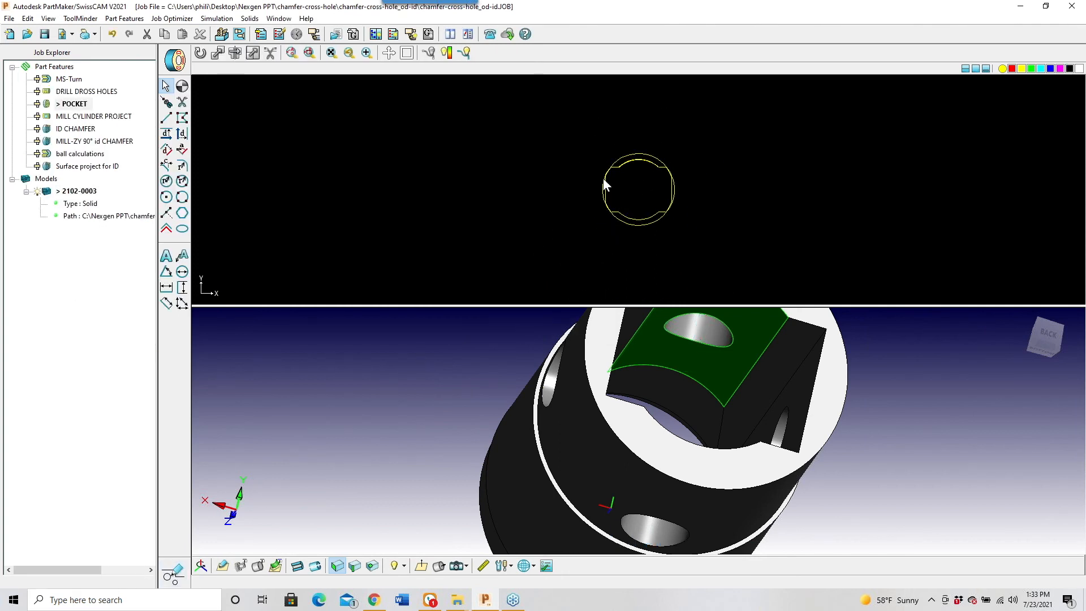
drag(529, 116, 741, 251)
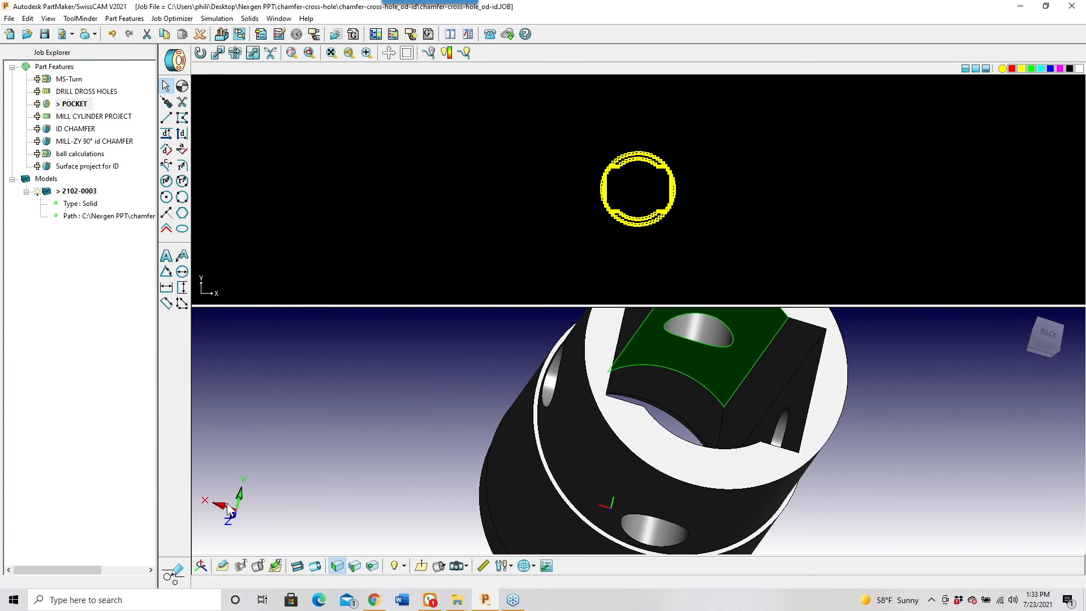
click(439, 243)
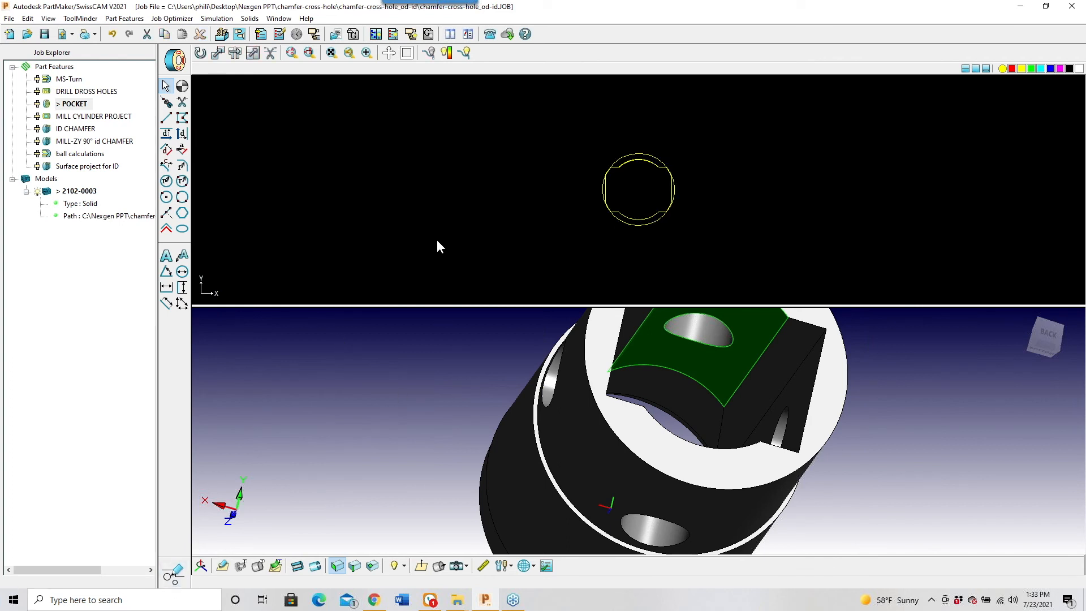
click(276, 566)
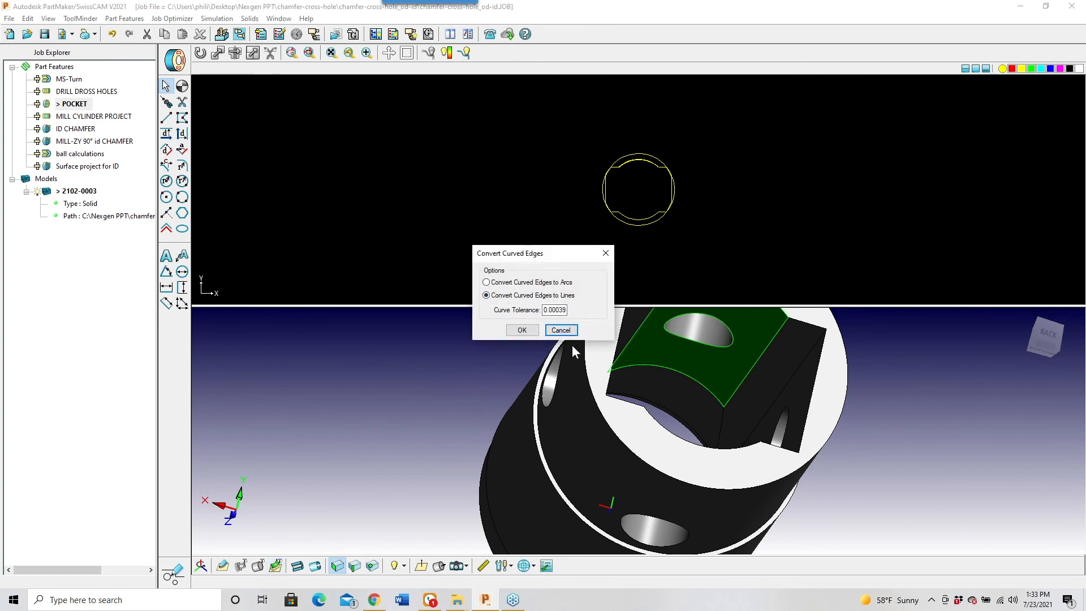
click(560, 331)
drag(552, 119, 718, 263)
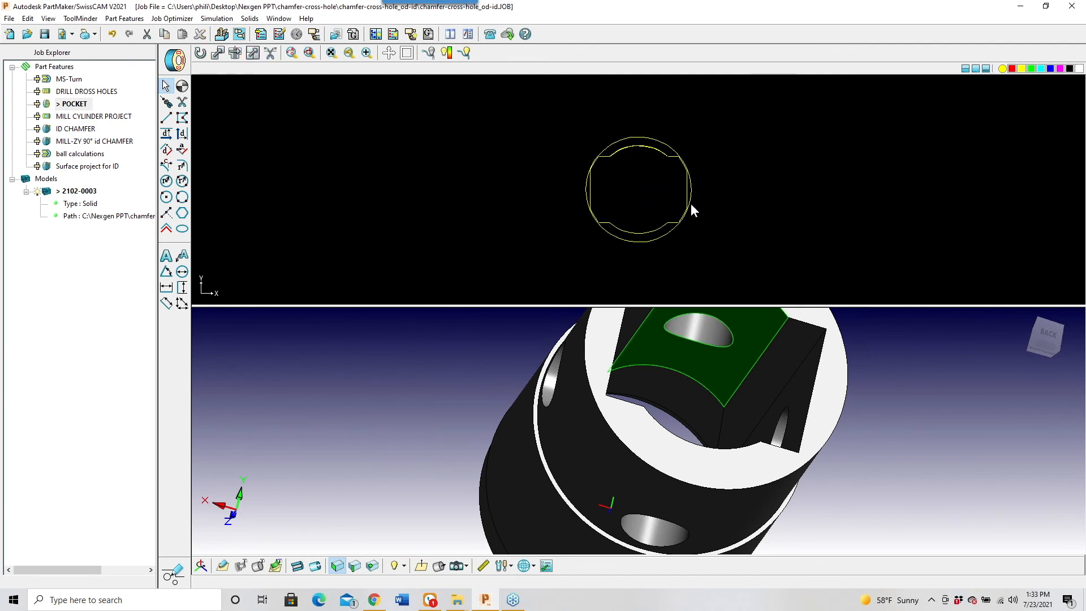
drag(534, 109, 739, 261)
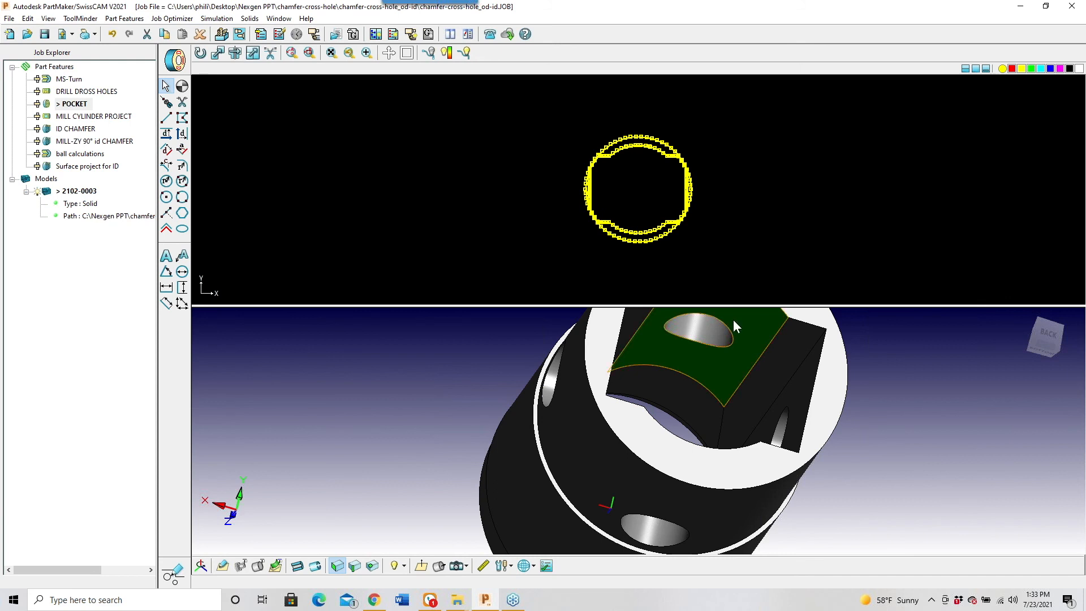
middle_drag(733, 327, 721, 347)
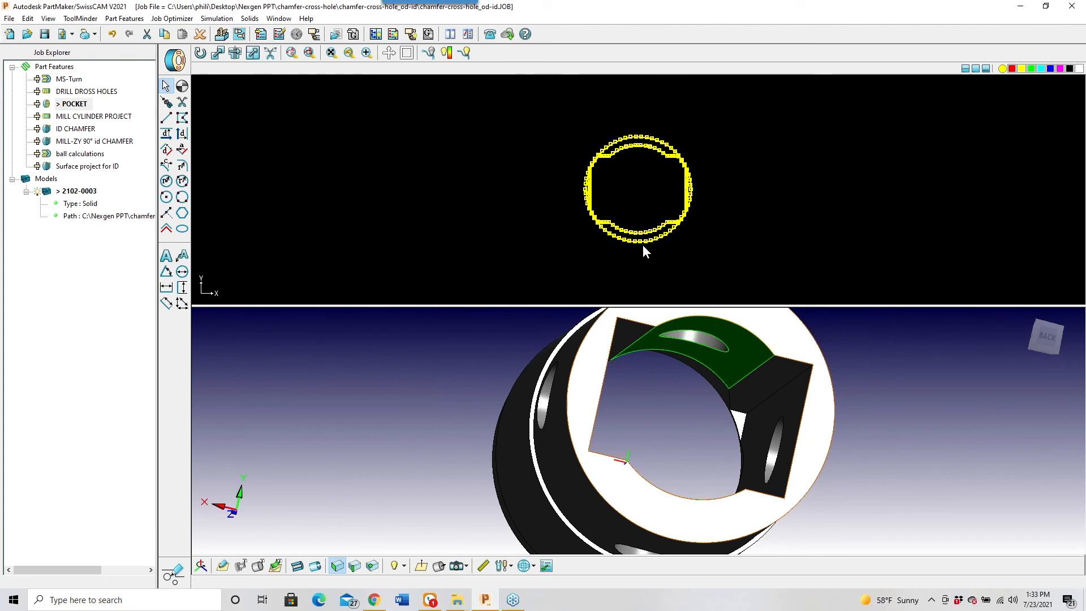
Review the Break Arcs Into Lines option in the face options of the Surface project for ID setup without changing it
double_click(90, 166)
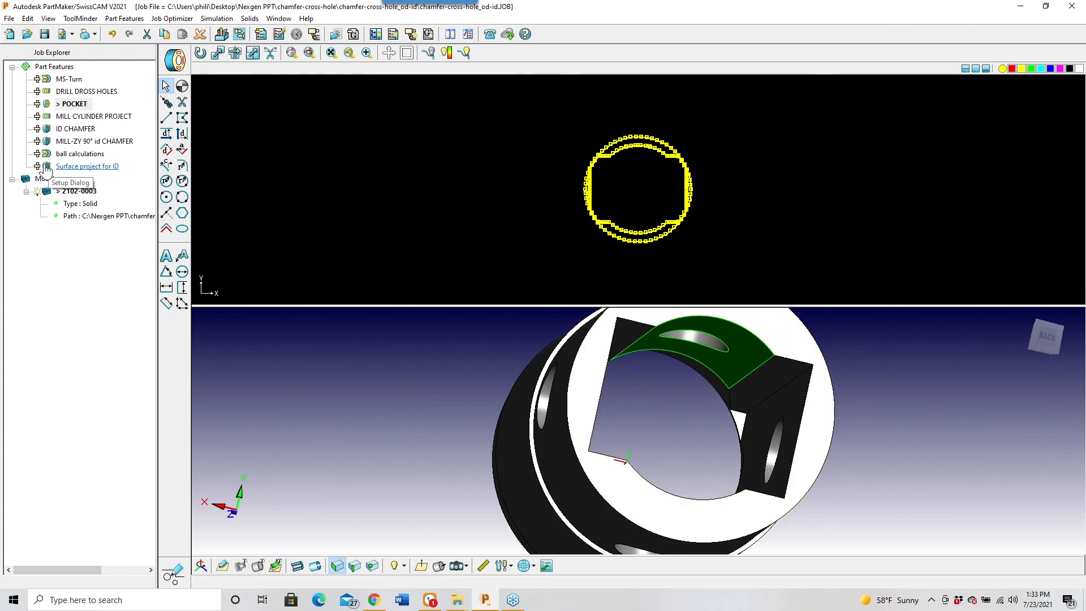
click(453, 376)
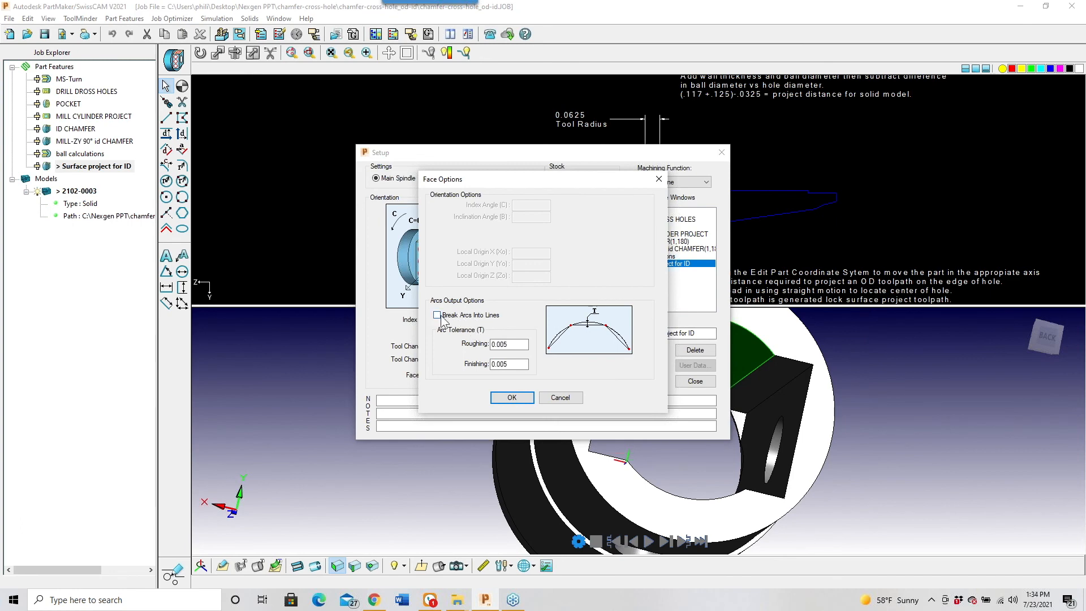
click(566, 400)
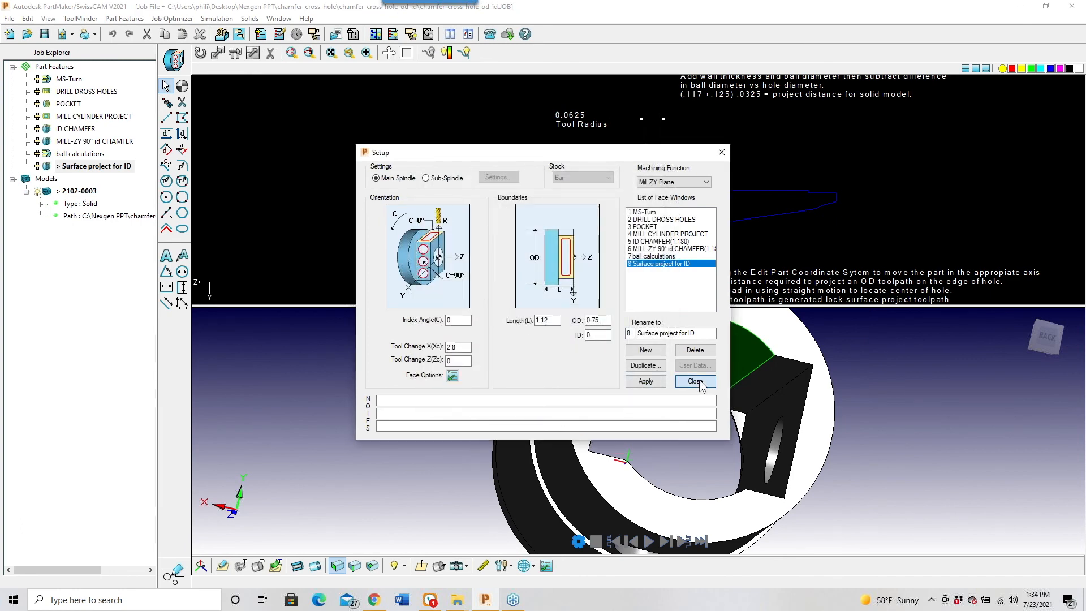
click(695, 381)
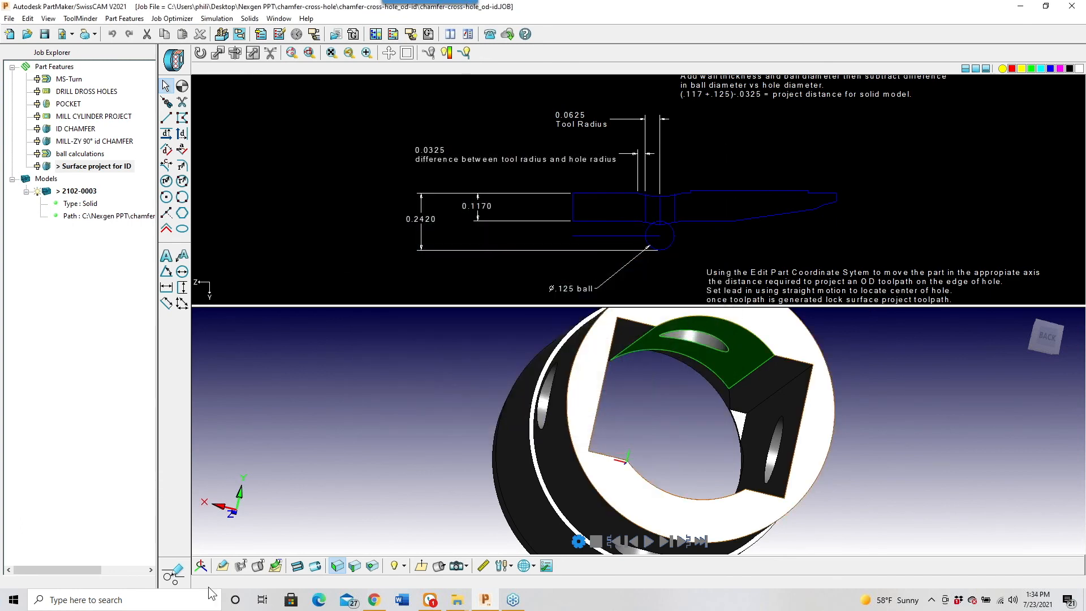
Return to the POCKET face window and examine its circle and profile segments in CAD geometry mode
click(173, 573)
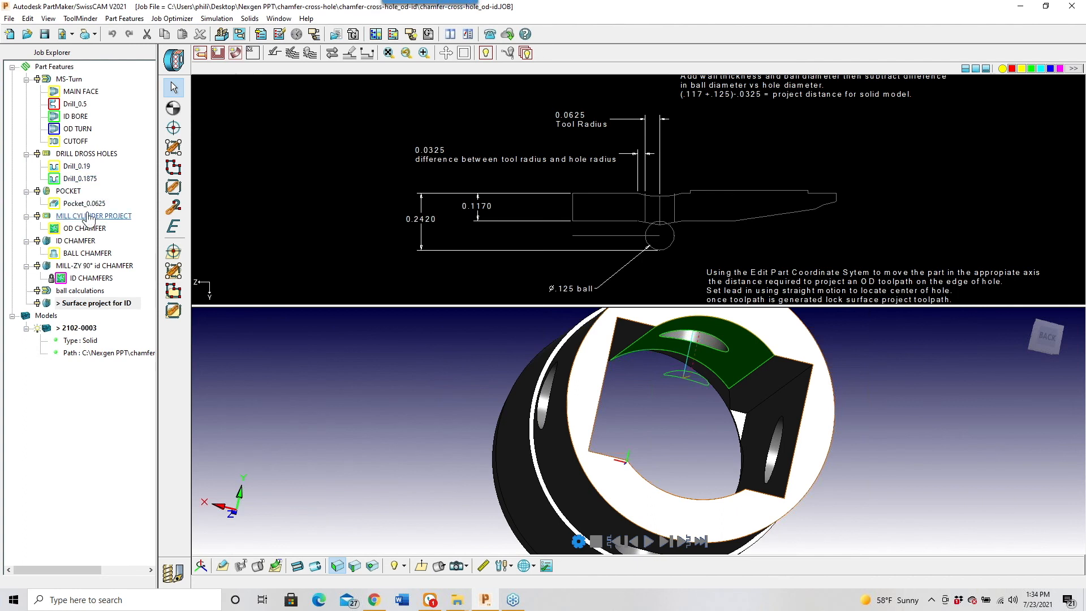
click(73, 190)
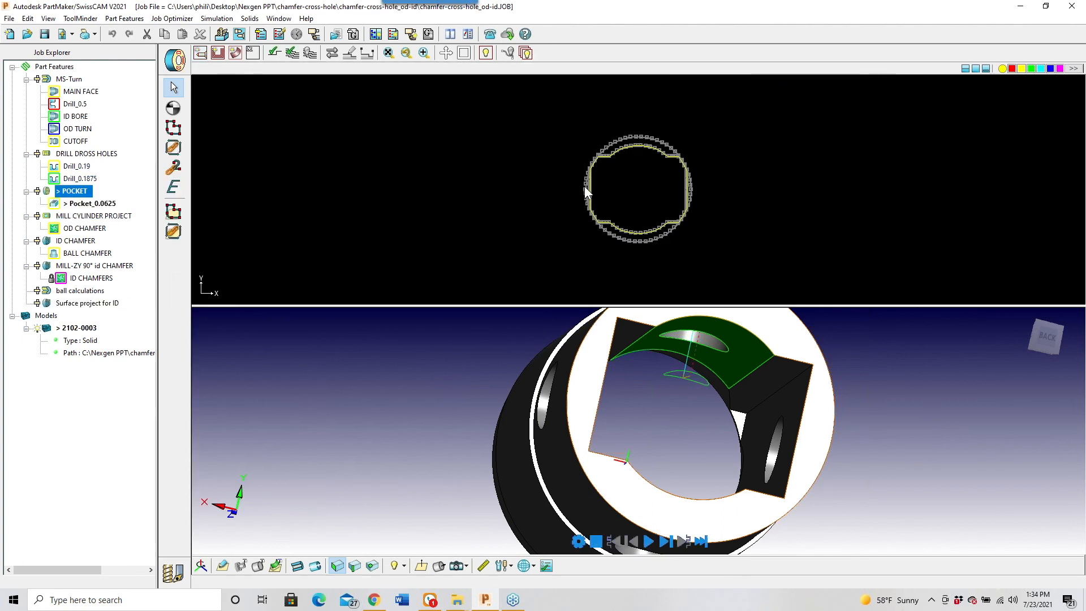
click(173, 580)
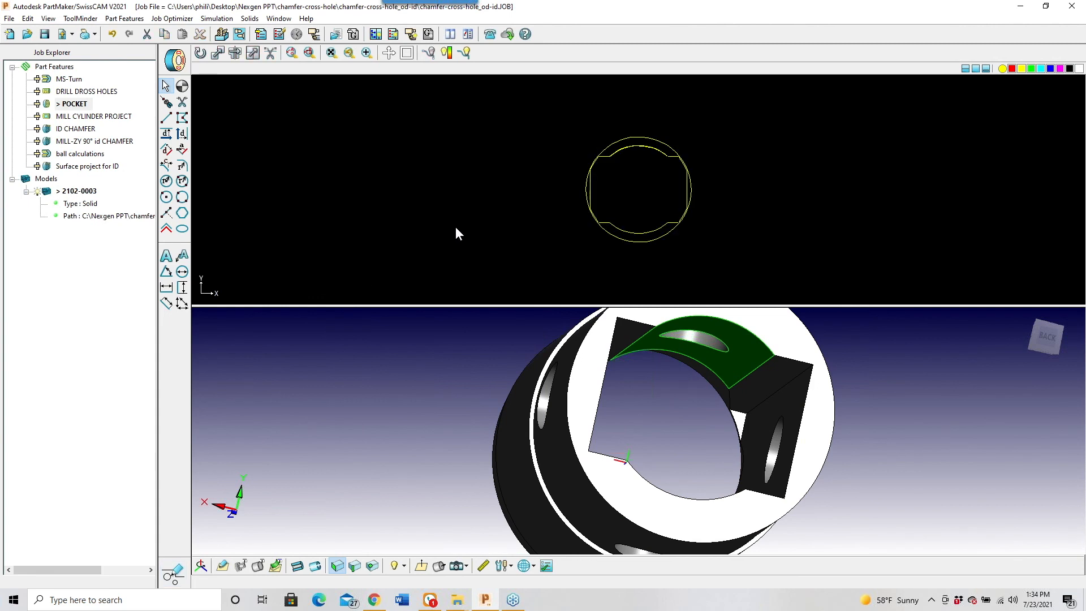
scroll(650, 275, up, 3)
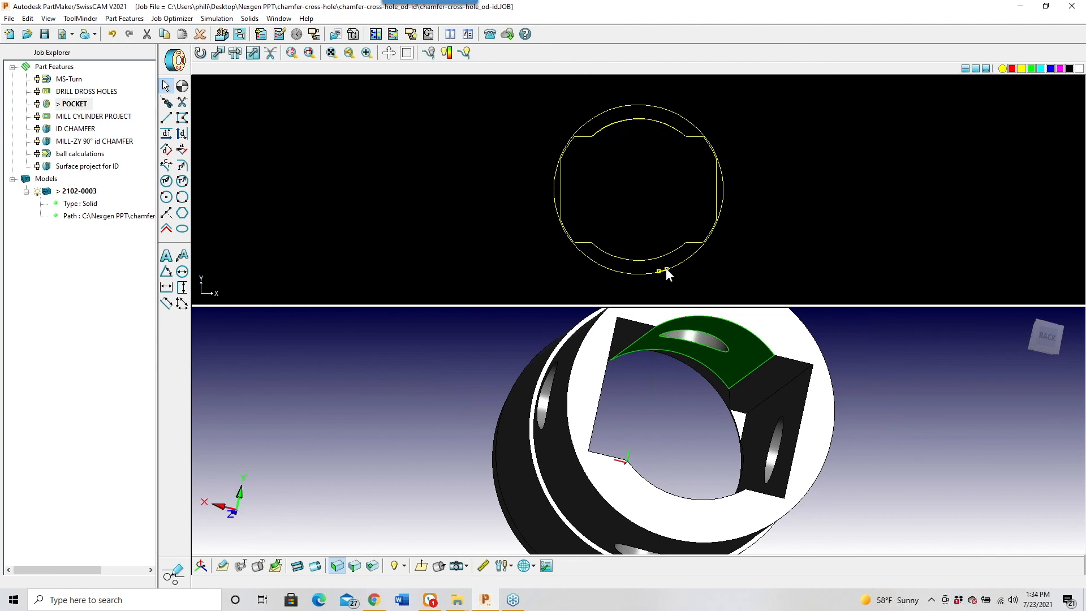
Inspect the line data of a segment on the lower part of the POCKET profile's outer circle
double_click(666, 269)
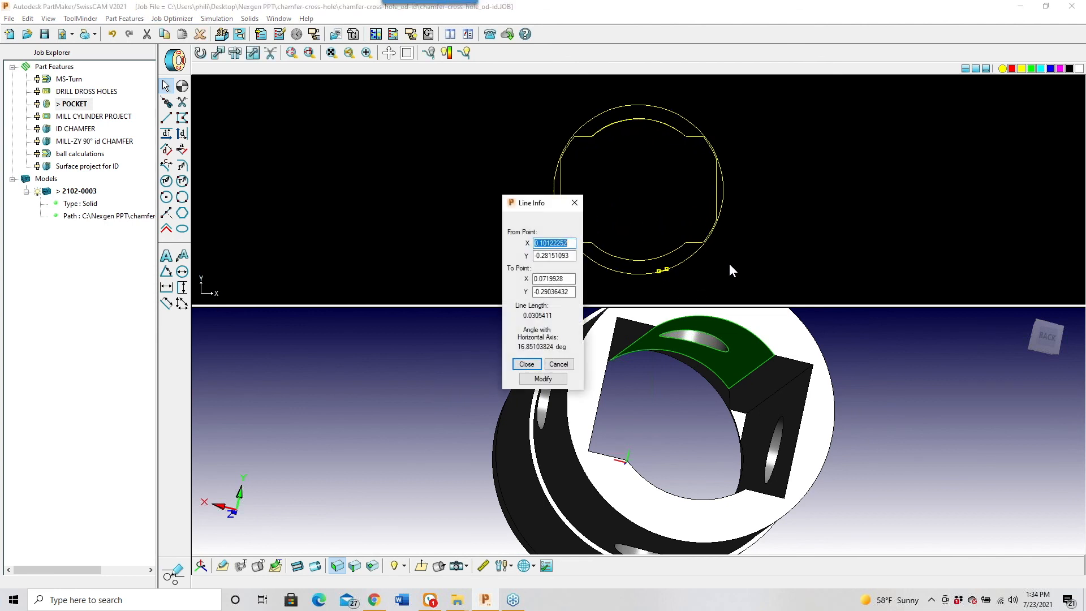
click(682, 268)
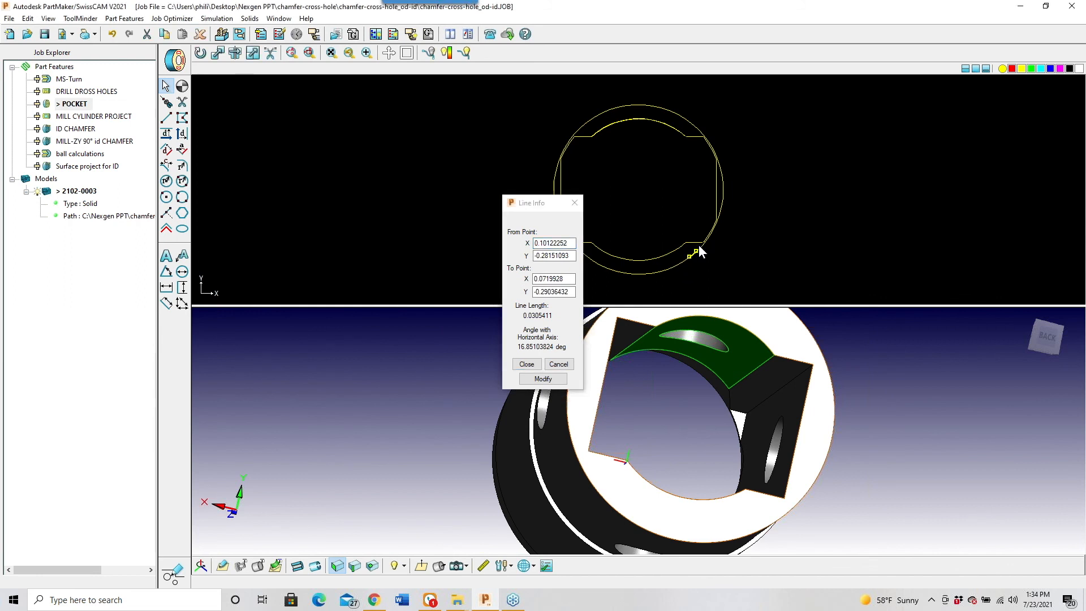
click(660, 271)
scroll(671, 273, up, 5)
scroll(667, 259, down, 1)
middle_drag(667, 231, 669, 157)
click(676, 233)
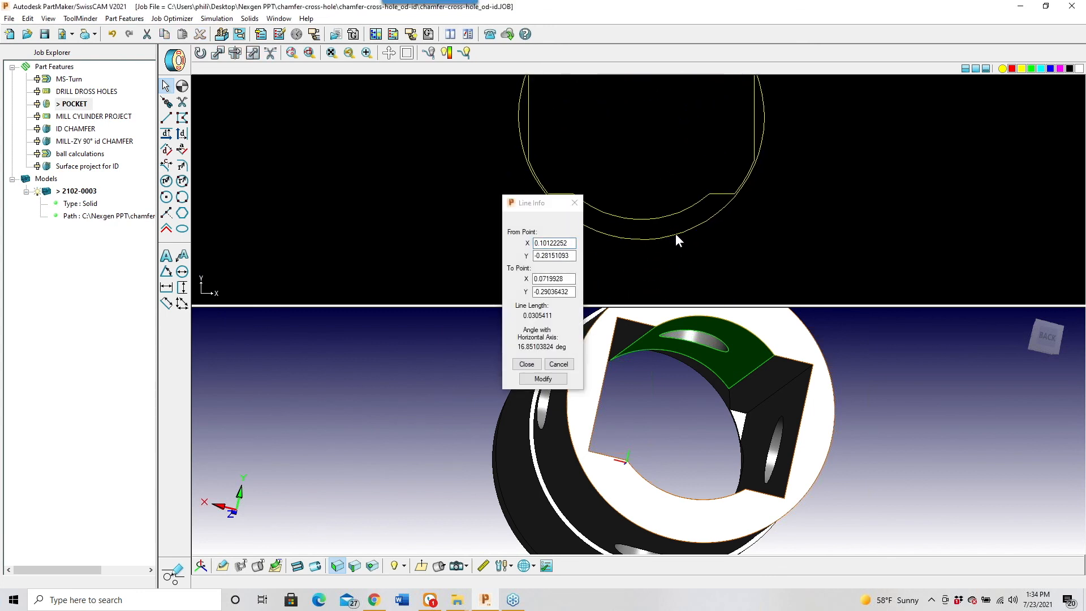
click(677, 233)
click(526, 364)
click(760, 266)
scroll(939, 373, down, 2)
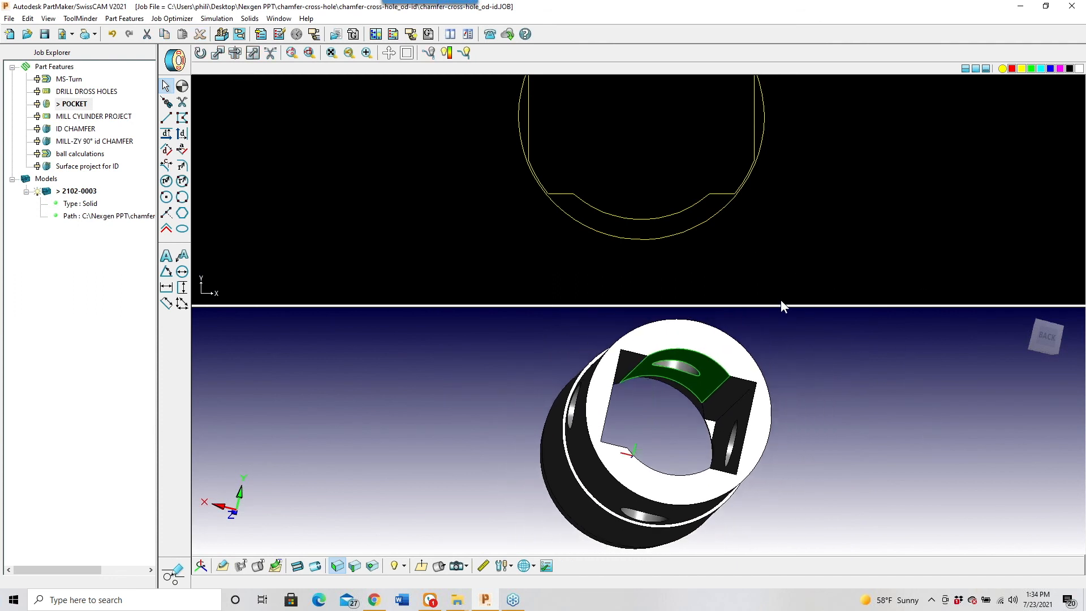
scroll(643, 243, down, 3)
Replace all POCKET face geometry with edges extracted from the selected inner curved face, and align the model view to the face
drag(533, 87, 697, 214)
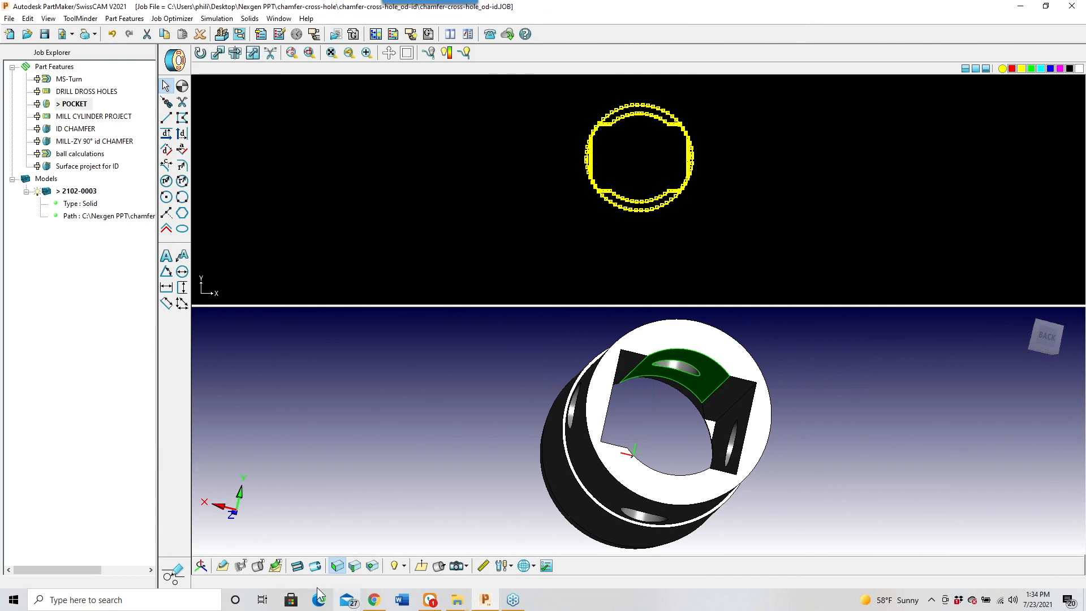
key(Delete)
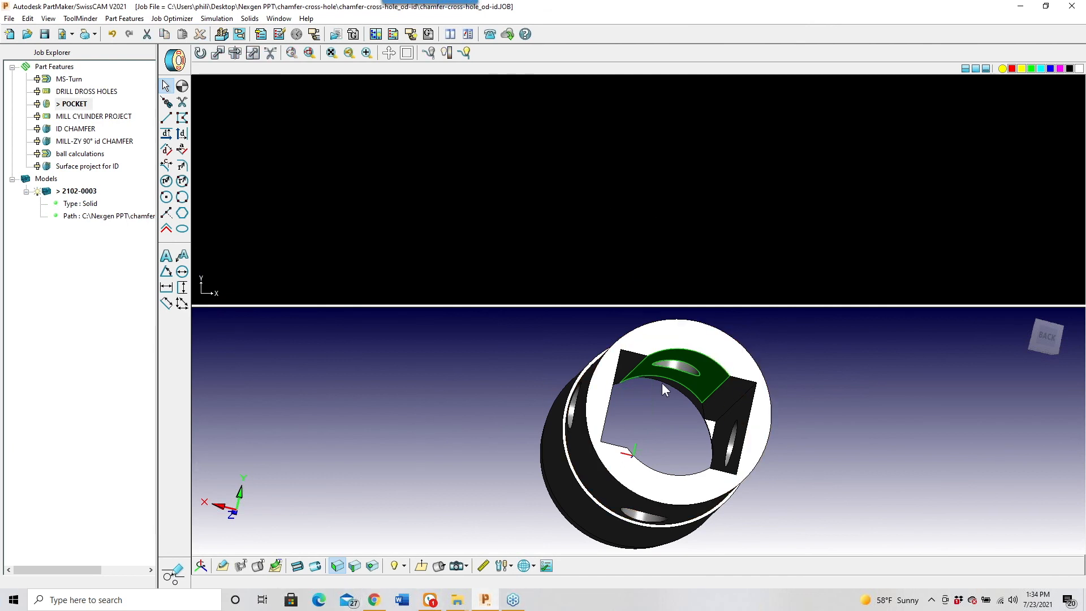
click(277, 563)
click(517, 330)
click(421, 566)
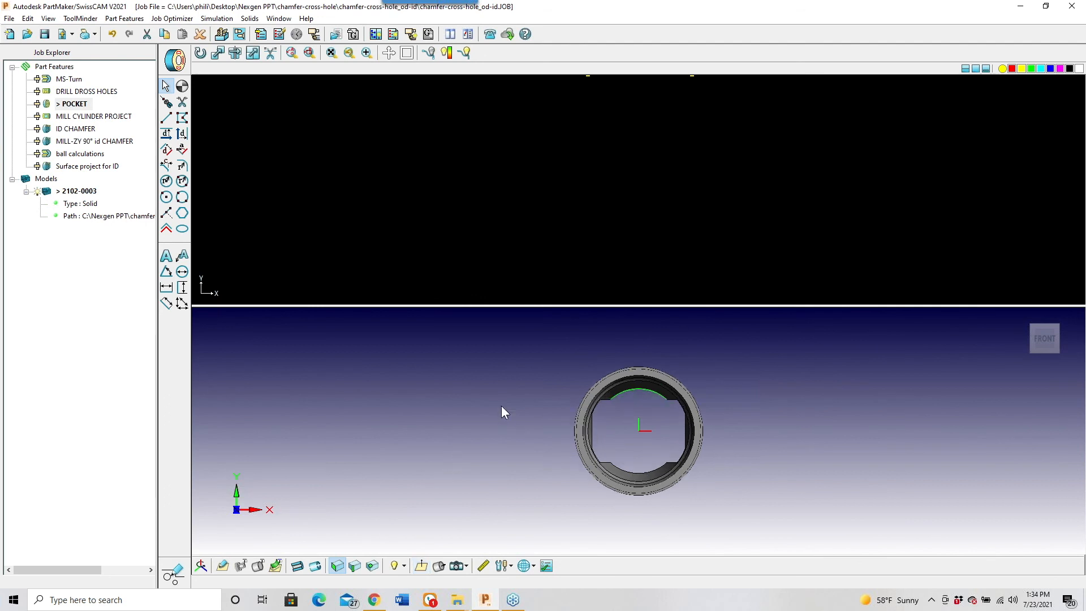
Activate the MILL-ZY 90° id CHAMFER face and delete its existing circles, dimension and tool notes
click(82, 141)
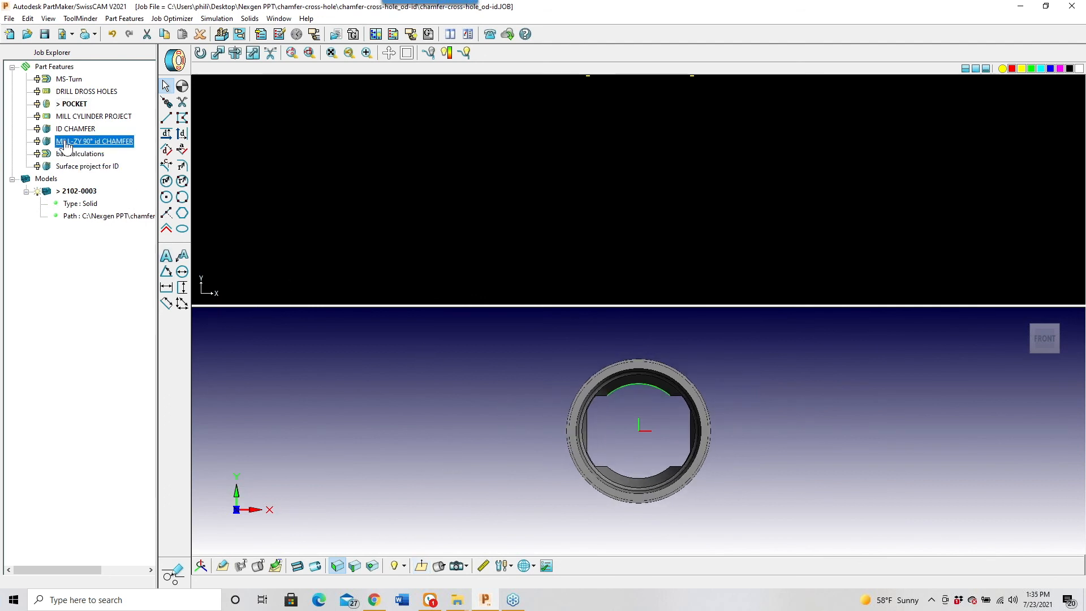
click(421, 565)
scroll(464, 243, down, 1)
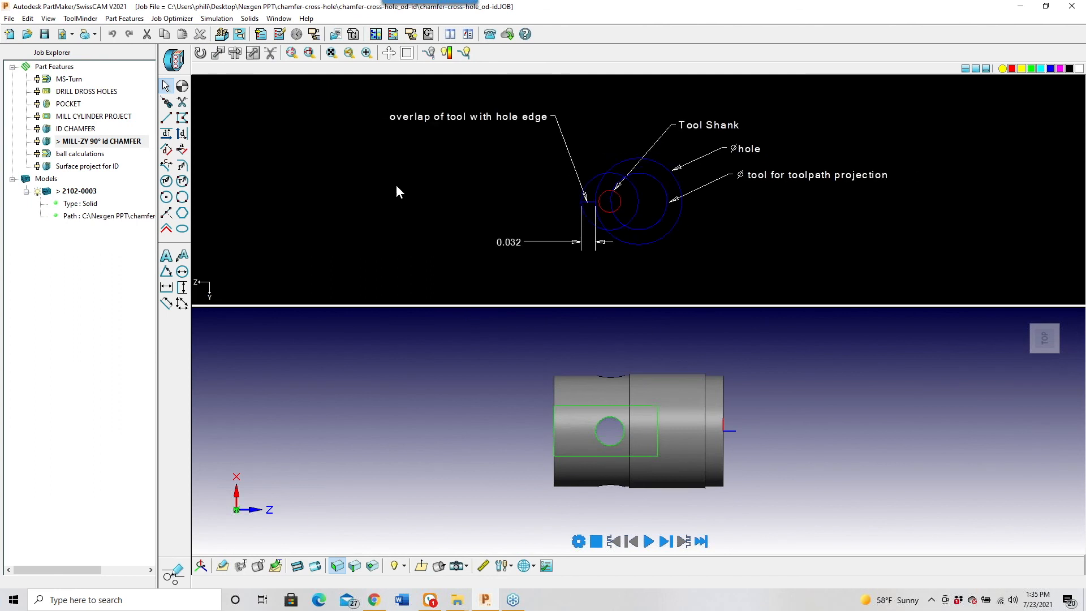
mouse_move(328, 84)
mouse_down()
mouse_move(704, 157)
mouse_move(912, 270)
mouse_up()
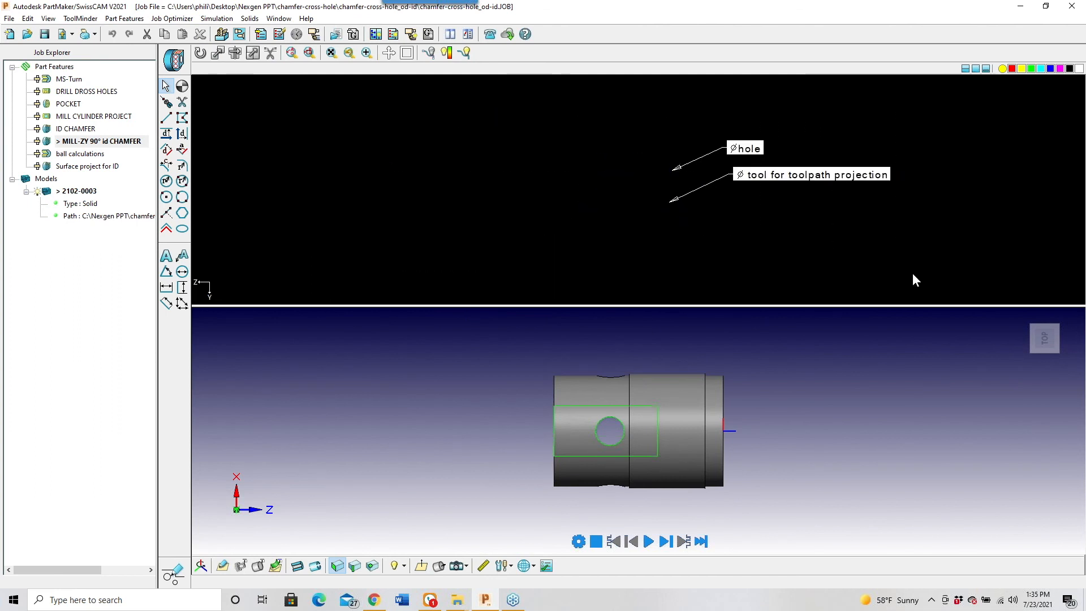
key(Delete)
Extract the selected inner curved face's edges into the MILL-ZY 90° id CHAMFER face, using Convert Curved Edges to Lines
mouse_move(659, 442)
middle_down()
mouse_move(721, 449)
mouse_move(750, 433)
mouse_move(693, 440)
middle_up()
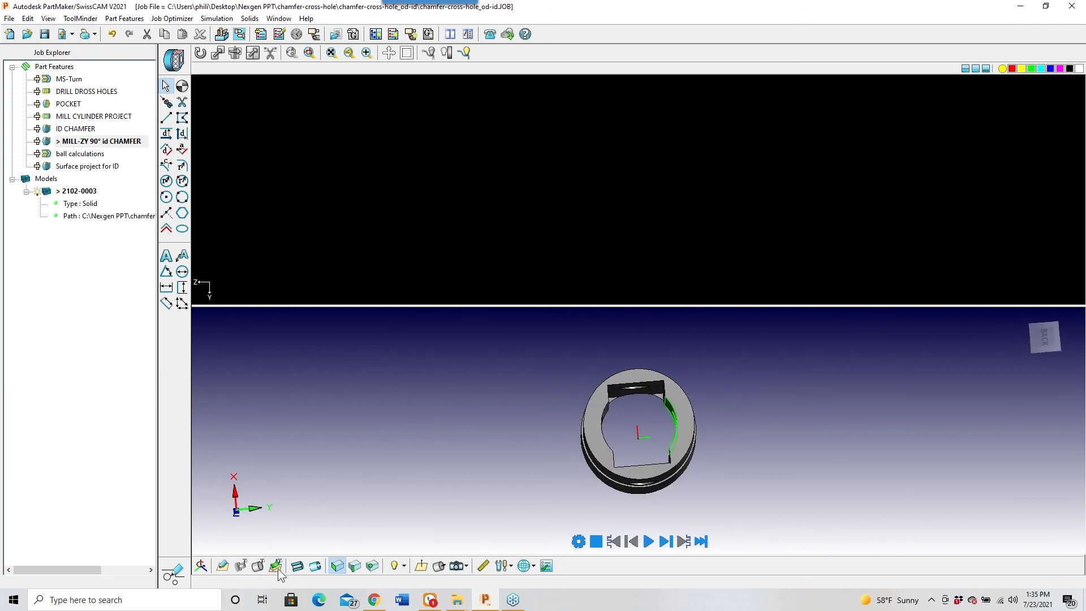
click(275, 566)
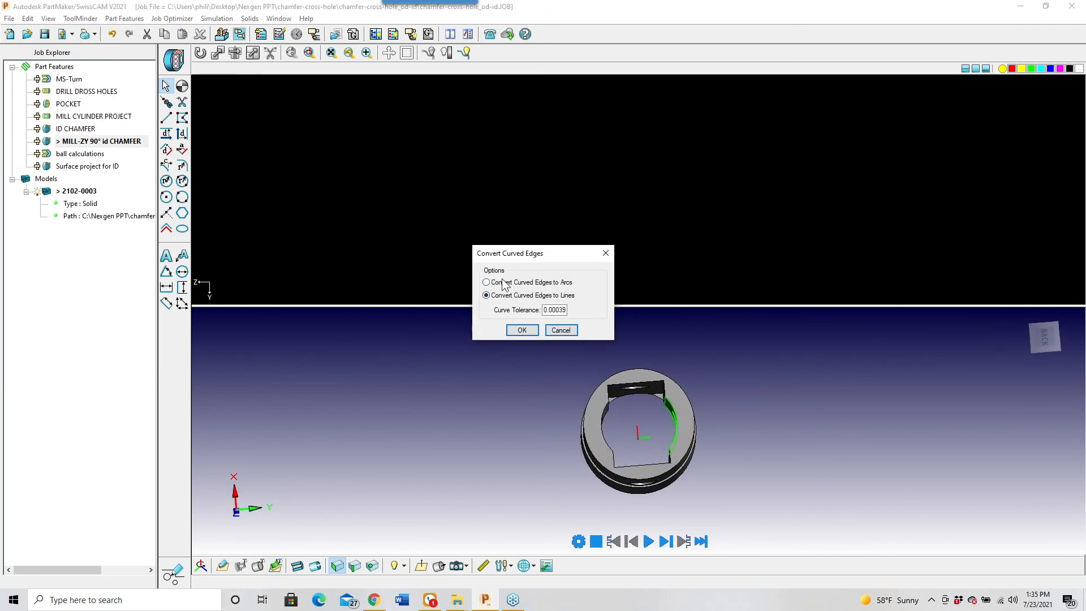
click(521, 330)
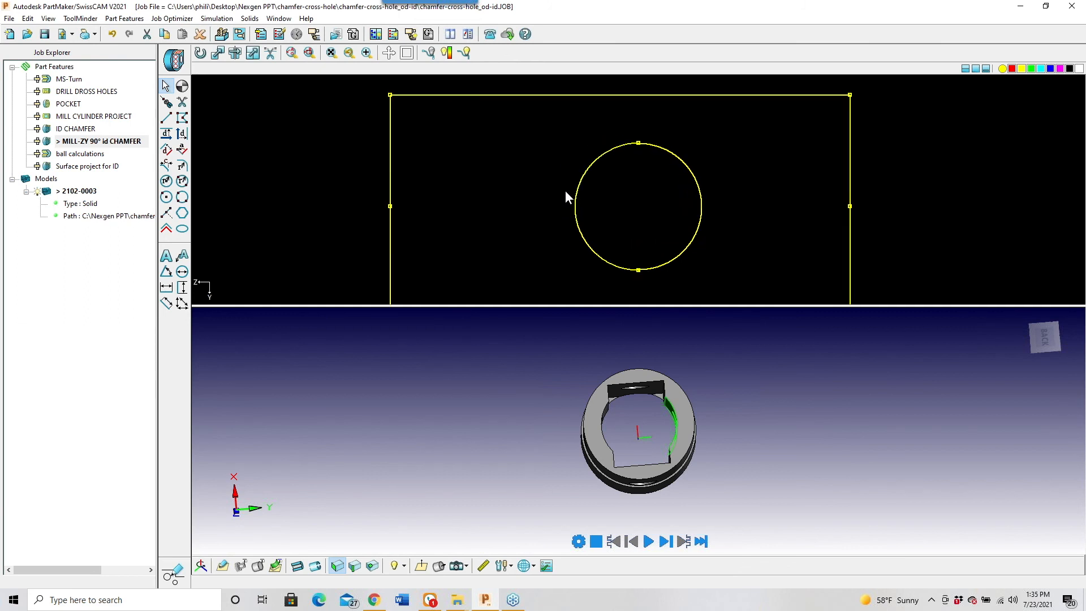
Check the arc data of both halves of the extracted cross-hole circle without modifying them
double_click(665, 157)
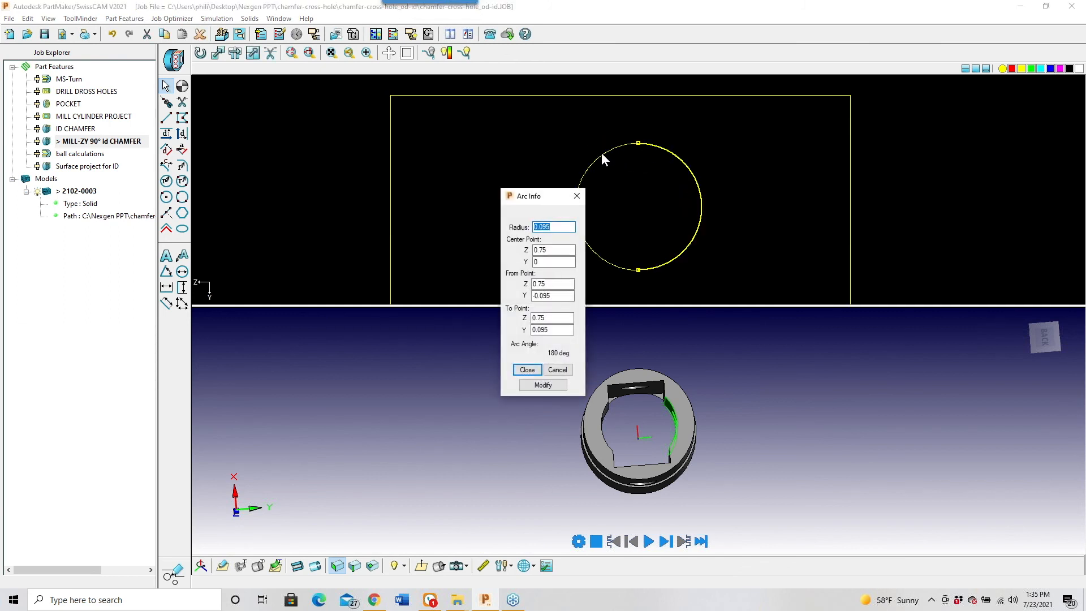
click(554, 368)
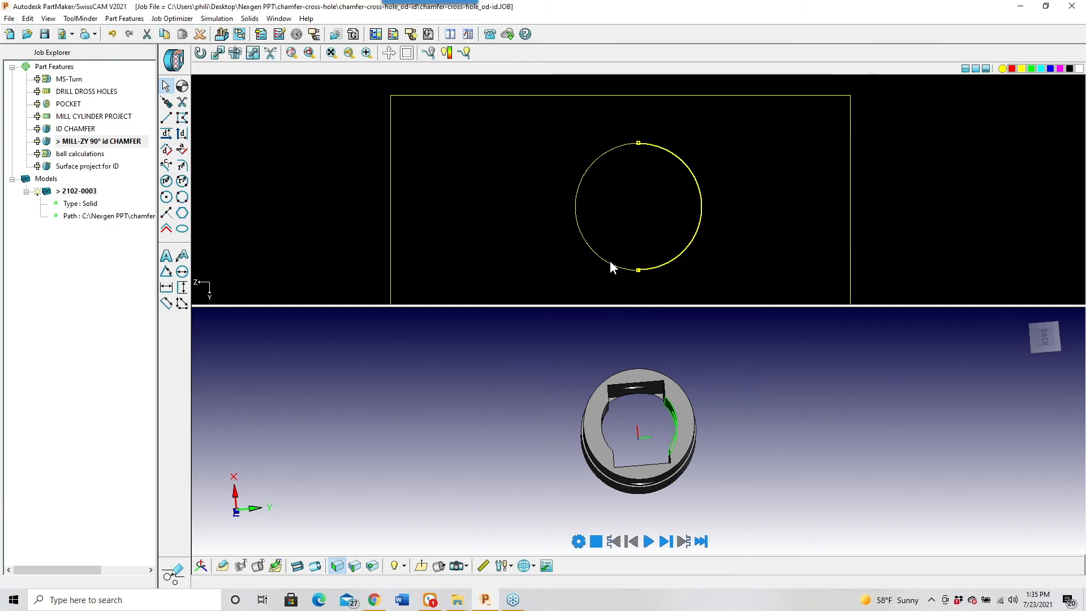
double_click(620, 148)
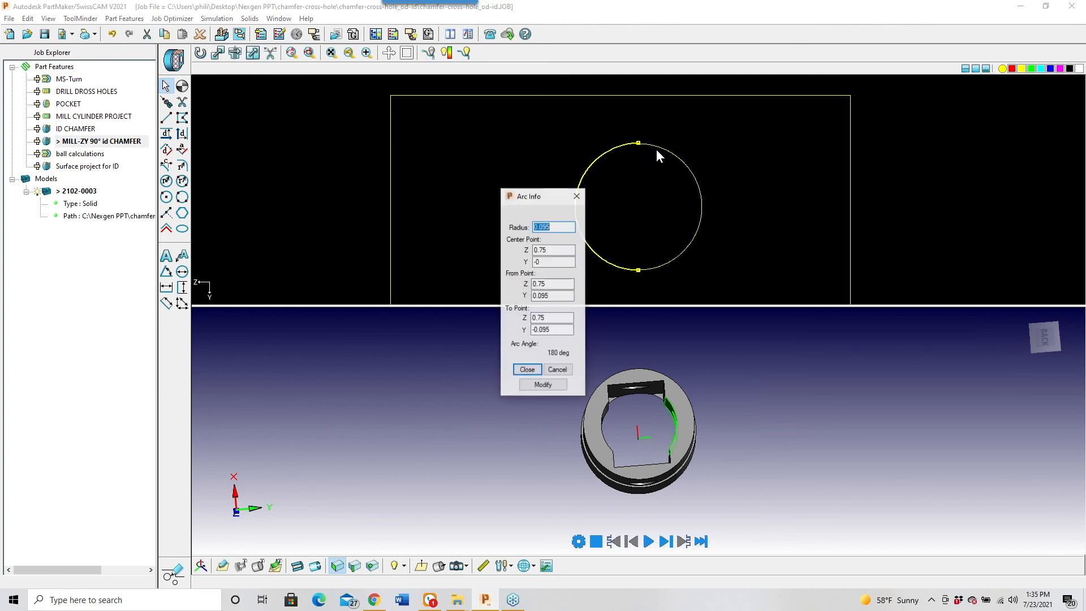
click(555, 370)
click(276, 566)
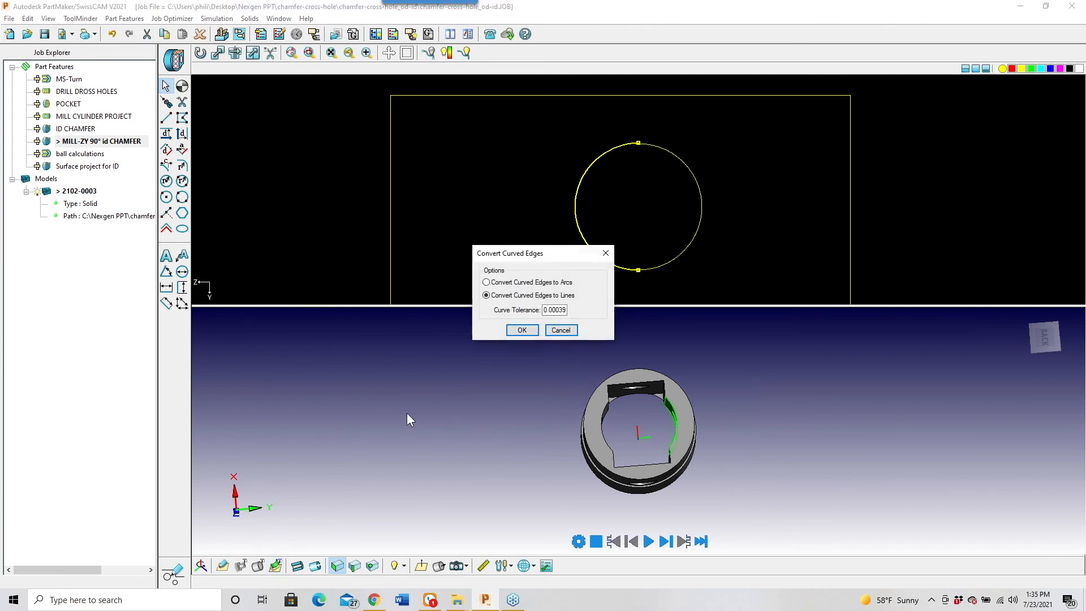
click(547, 309)
drag(566, 309, 524, 312)
text(.0001)
click(562, 329)
scroll(636, 213, up, 5)
scroll(632, 212, down, 5)
click(527, 176)
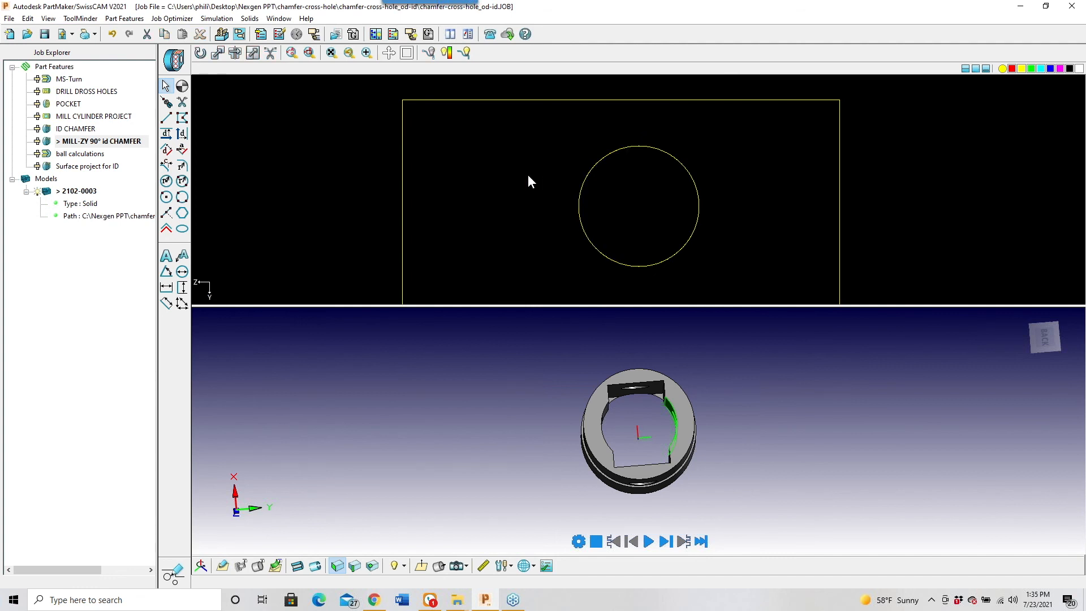
scroll(528, 181, down, 1)
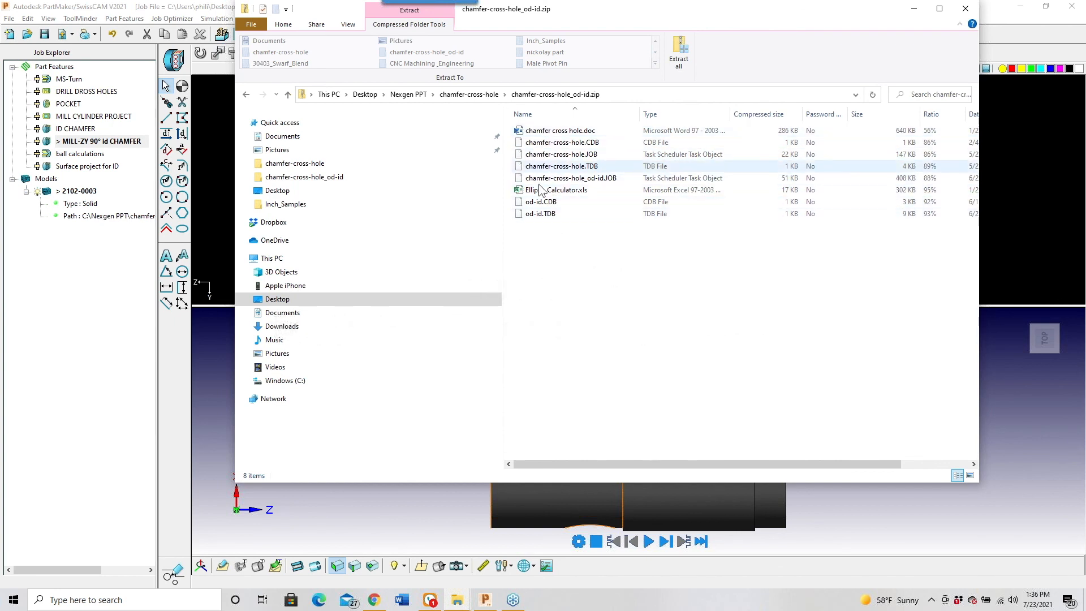
Go back from chamfer-cross-hole_od-id.zip to the chamfer-cross-hole folder and close File Explorer
click(246, 94)
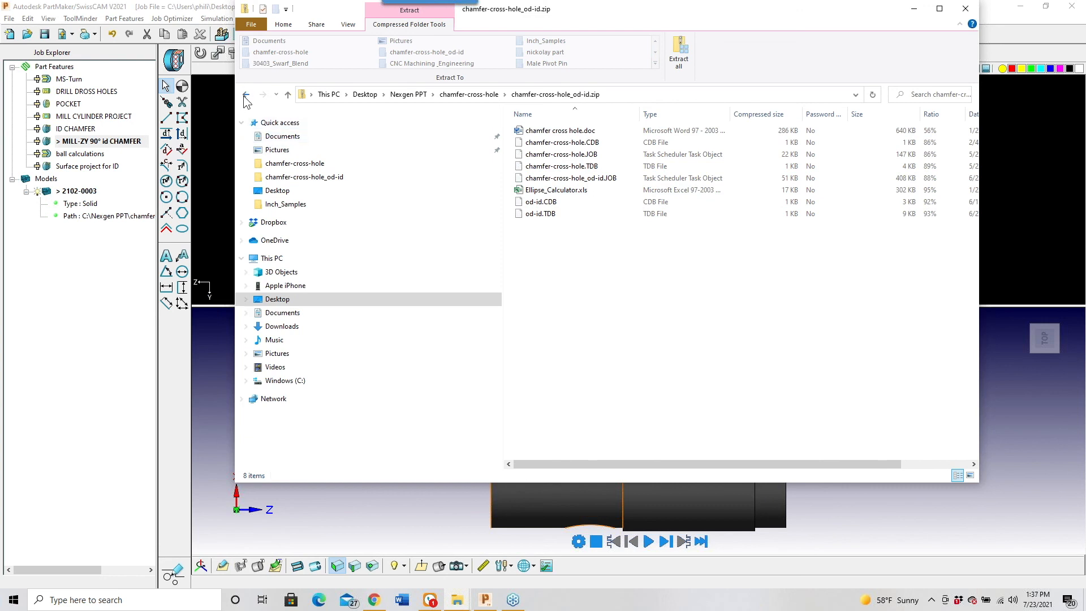
click(485, 599)
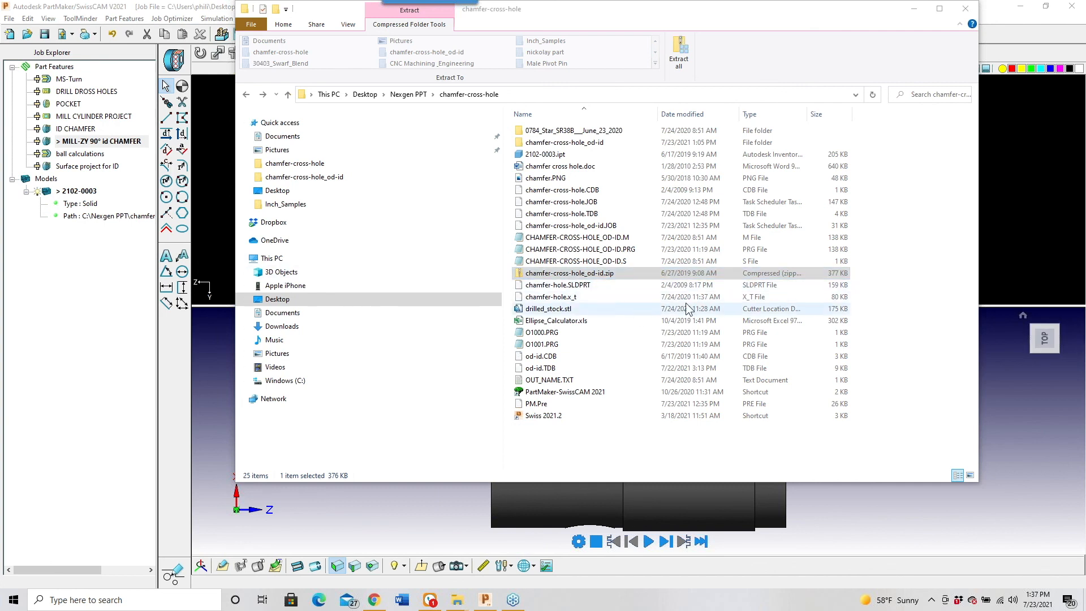
click(965, 11)
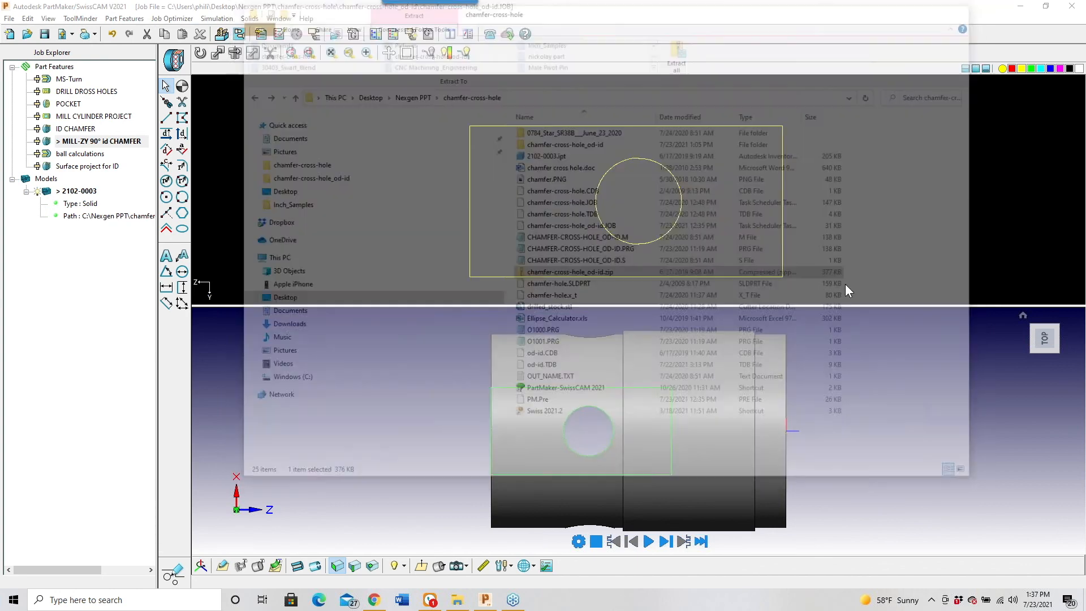
Examine the inner curved face around the cross-hole and review its surface information
drag(723, 402, 828, 414)
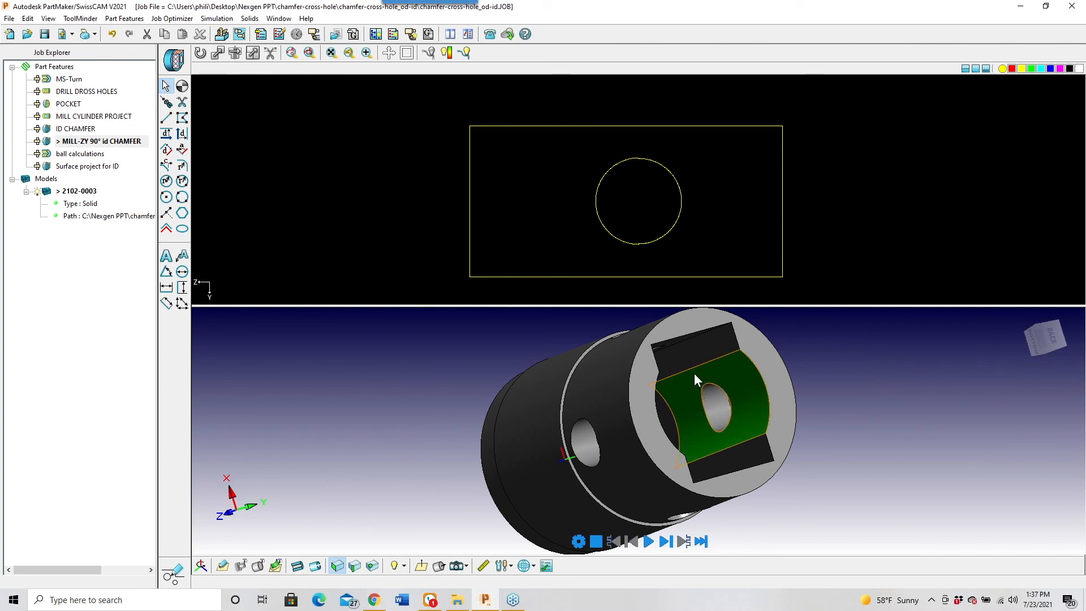
middle_drag(698, 378, 721, 403)
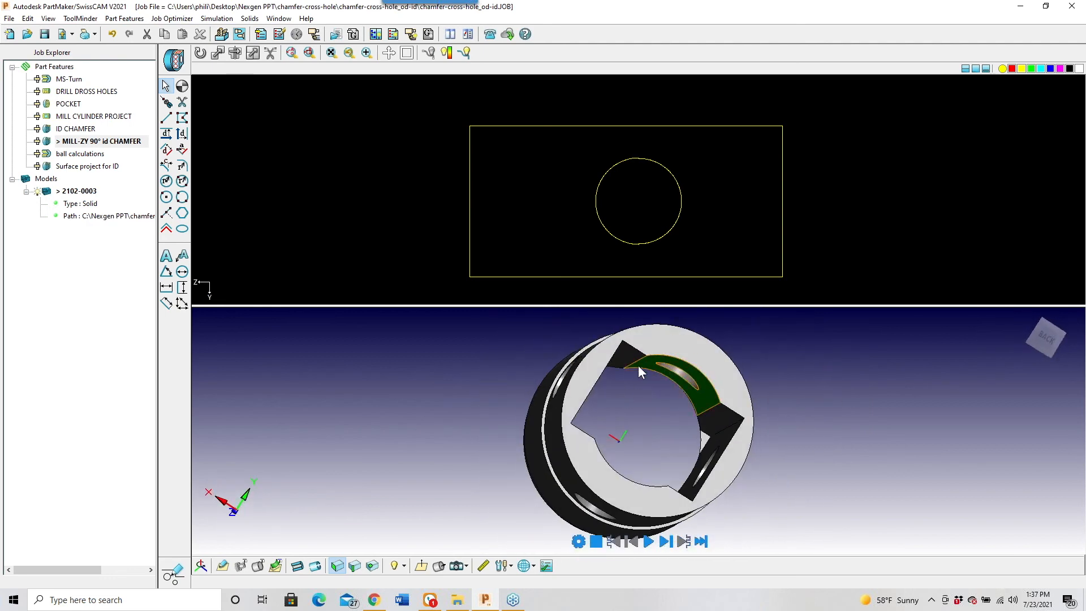
mouse_move(663, 394)
middle_down()
mouse_move(680, 423)
mouse_move(690, 394)
mouse_move(650, 410)
mouse_move(669, 390)
middle_up()
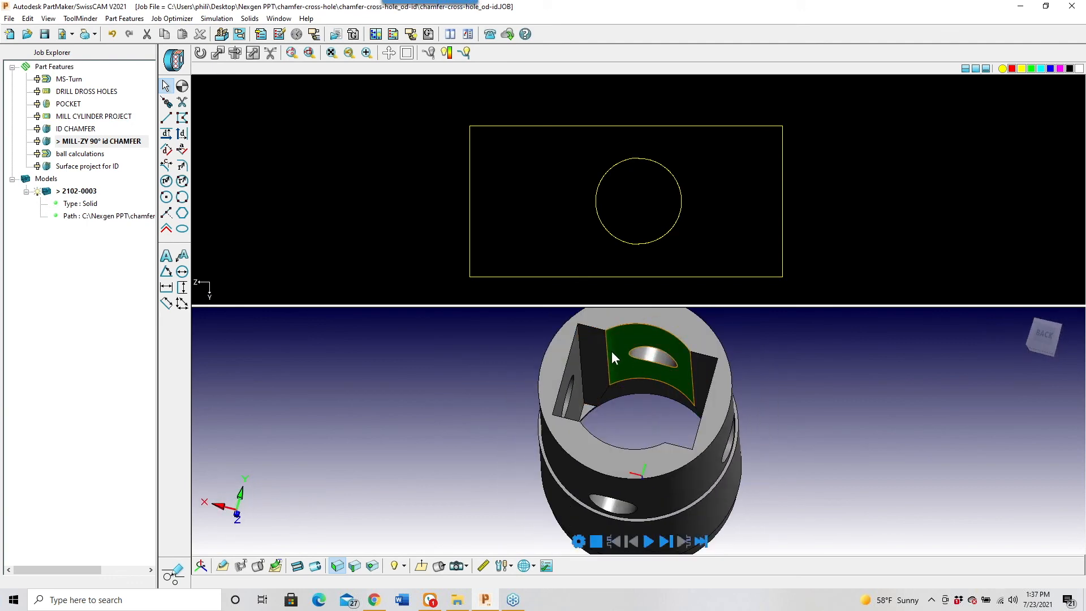
middle_drag(611, 359, 617, 360)
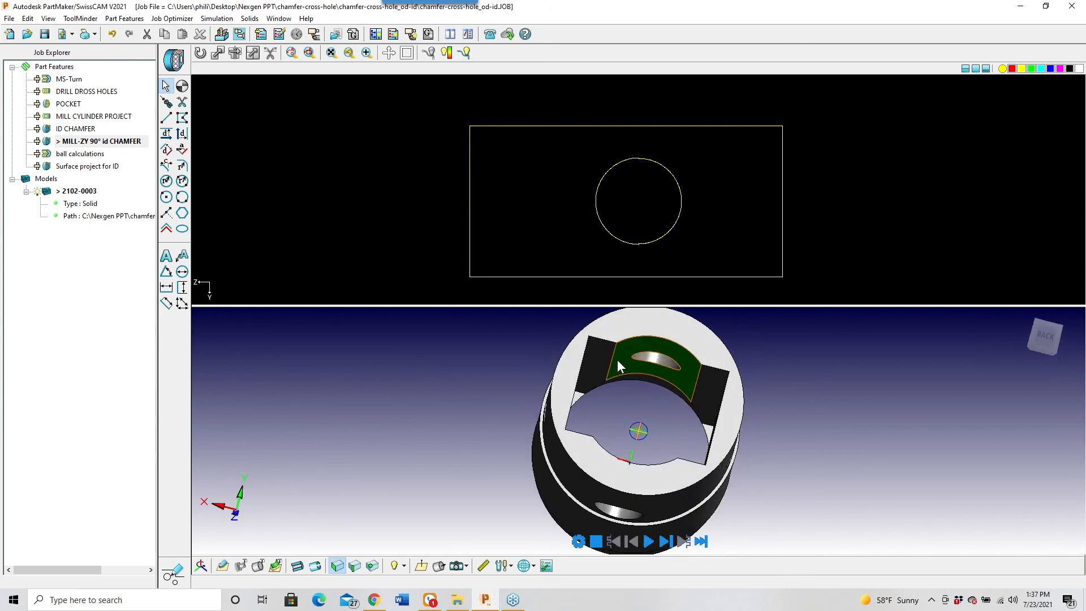
click(619, 355)
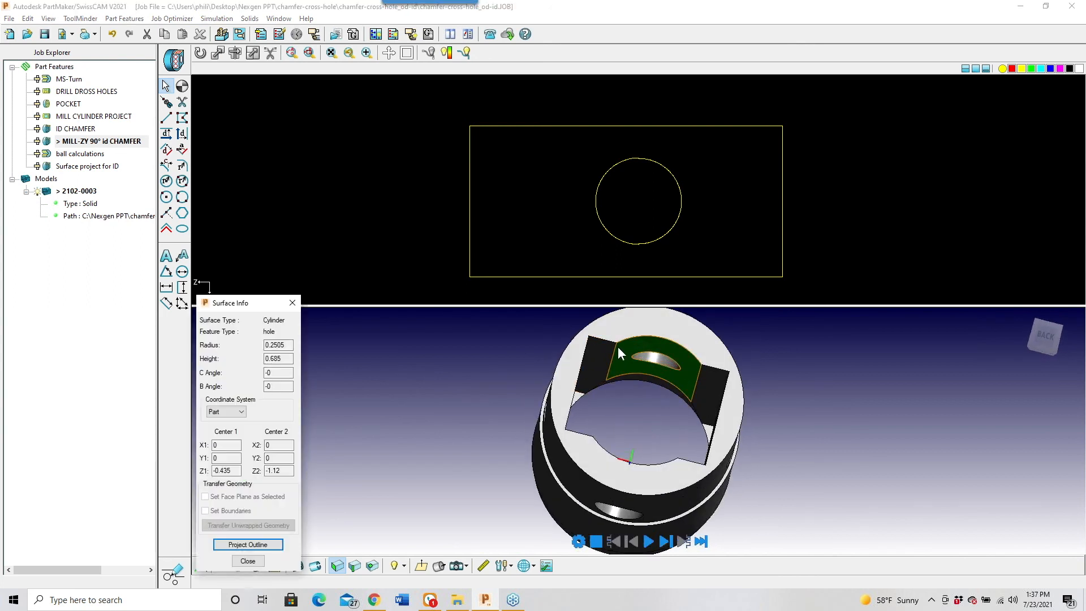
click(617, 358)
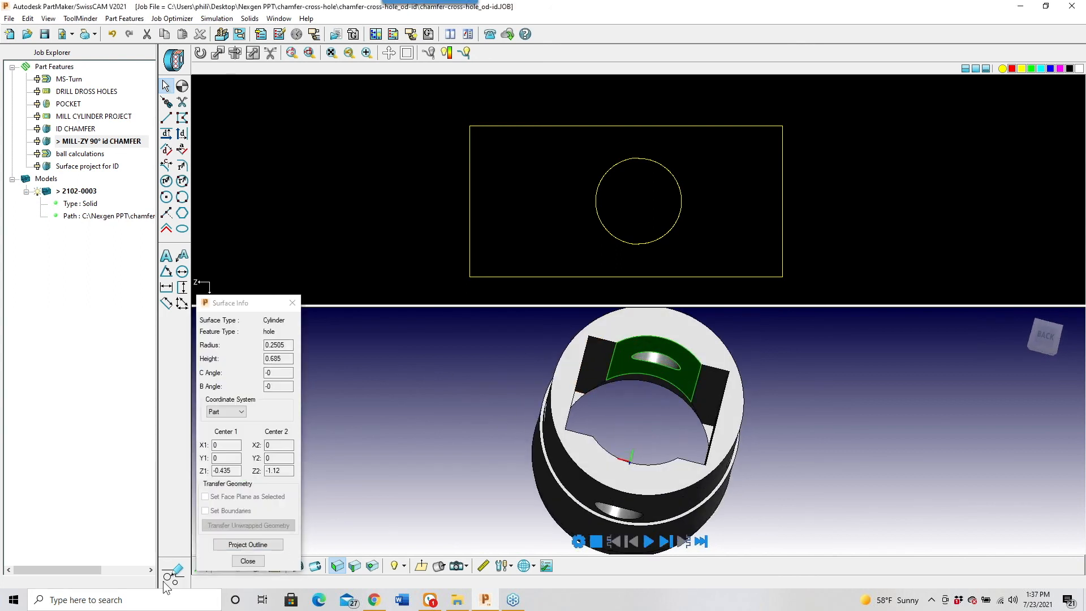
click(247, 561)
middle_drag(603, 417, 659, 358)
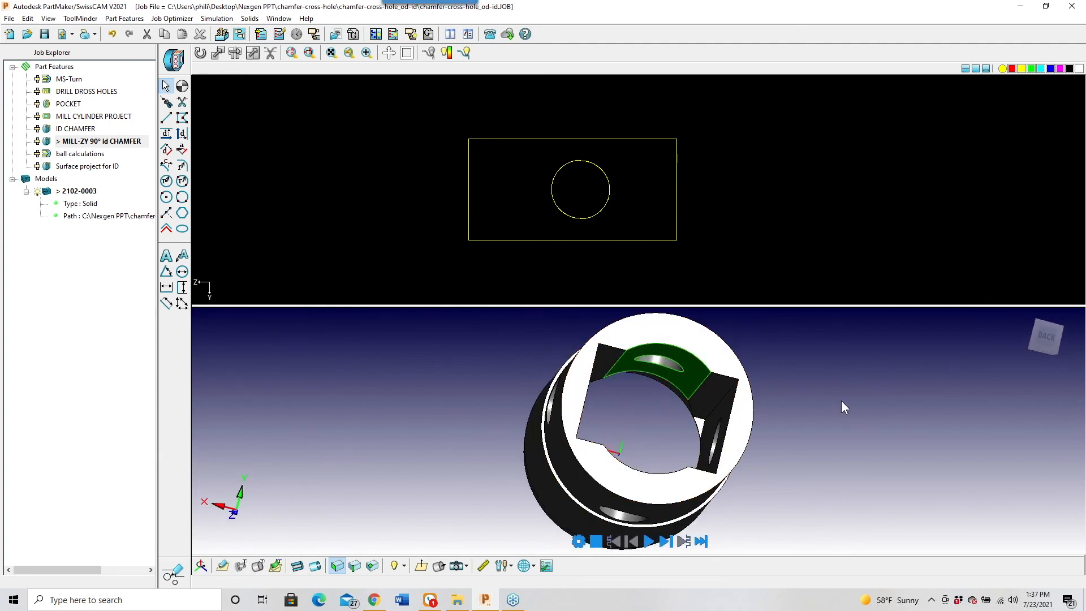
middle_drag(836, 424, 694, 369)
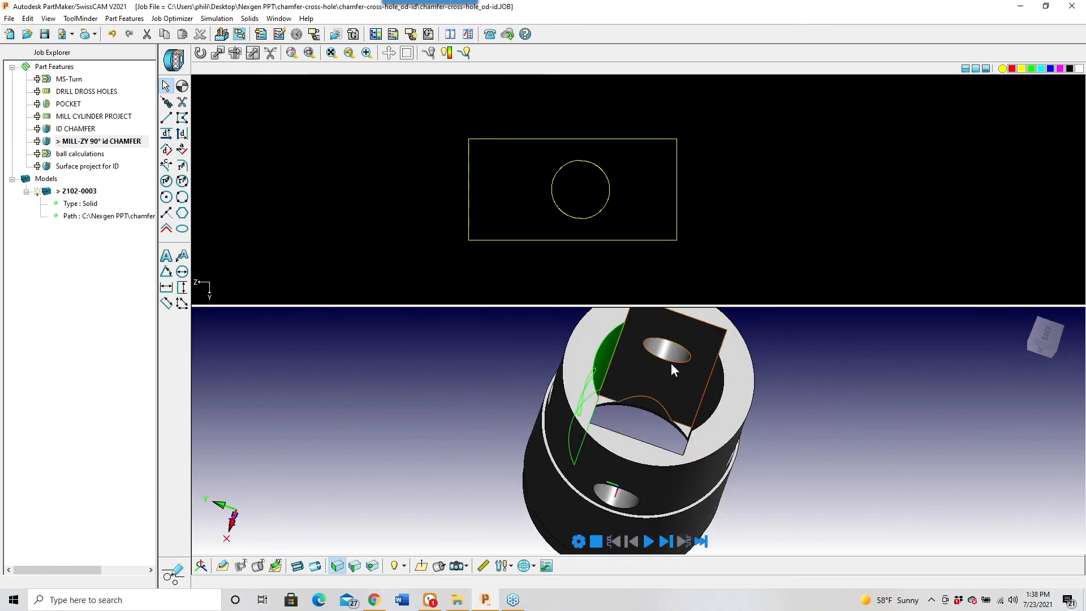